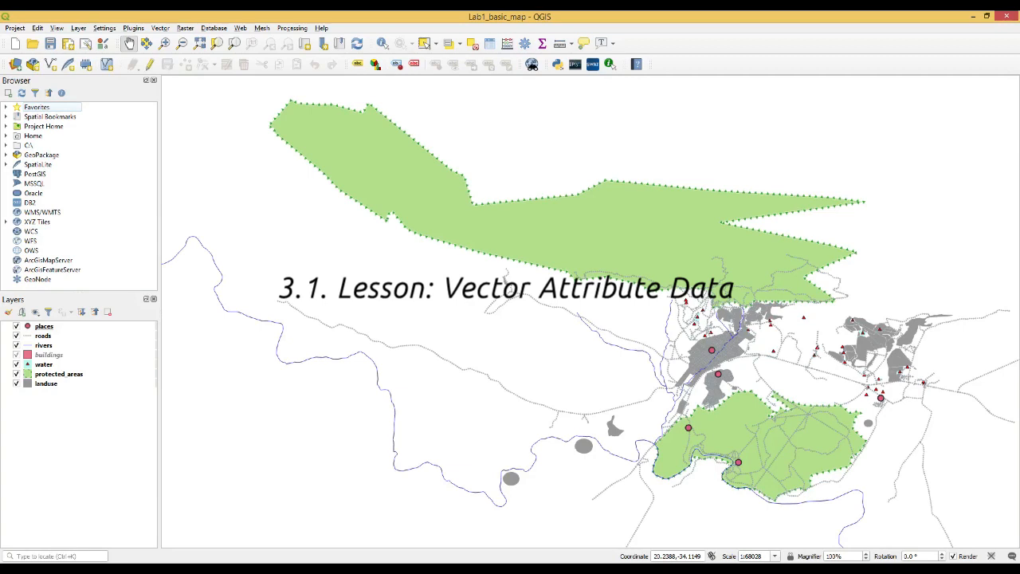
- Open the attribute table of the protected_areas layer
click(69, 378)
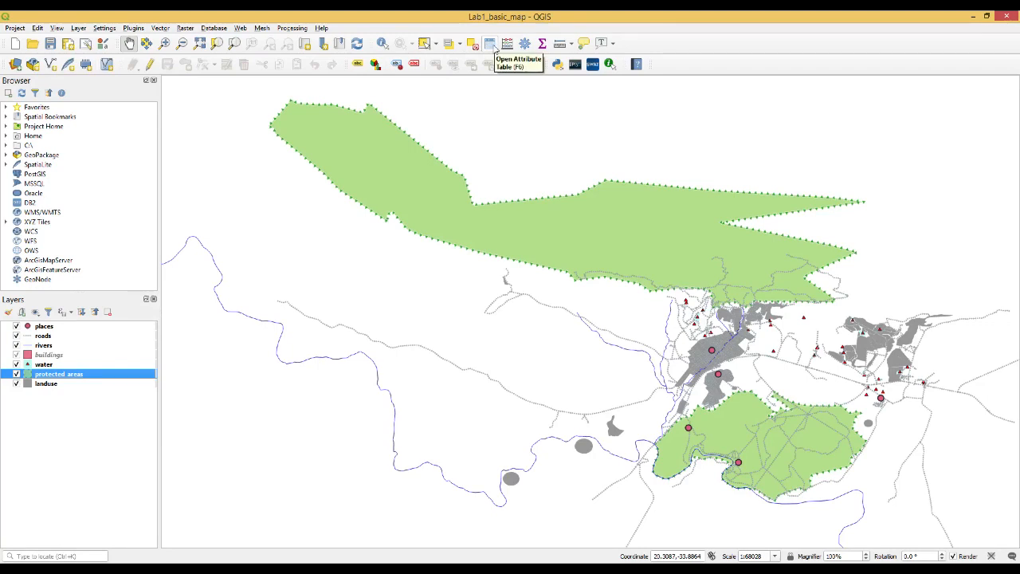
right_click(67, 380)
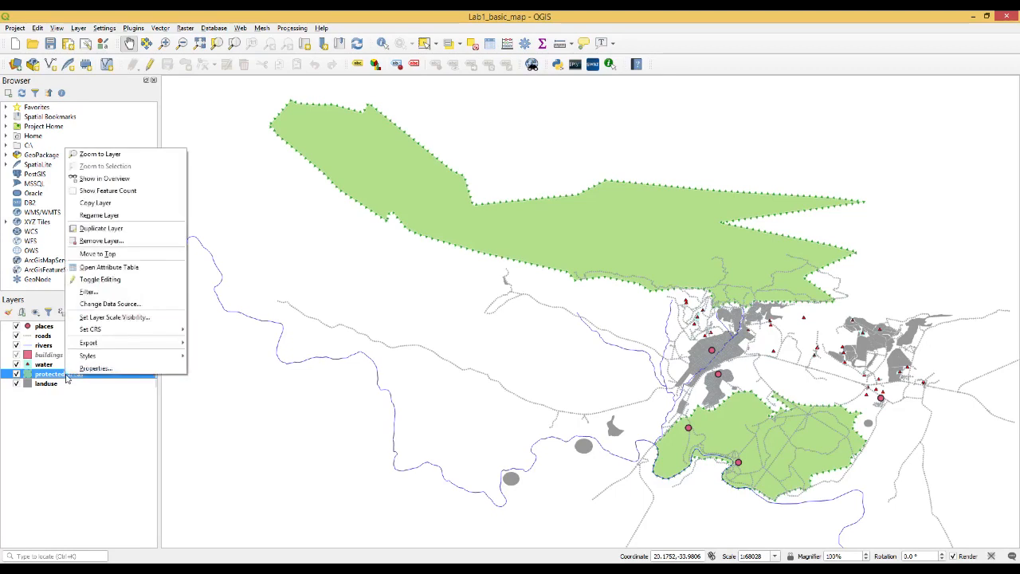
click(116, 270)
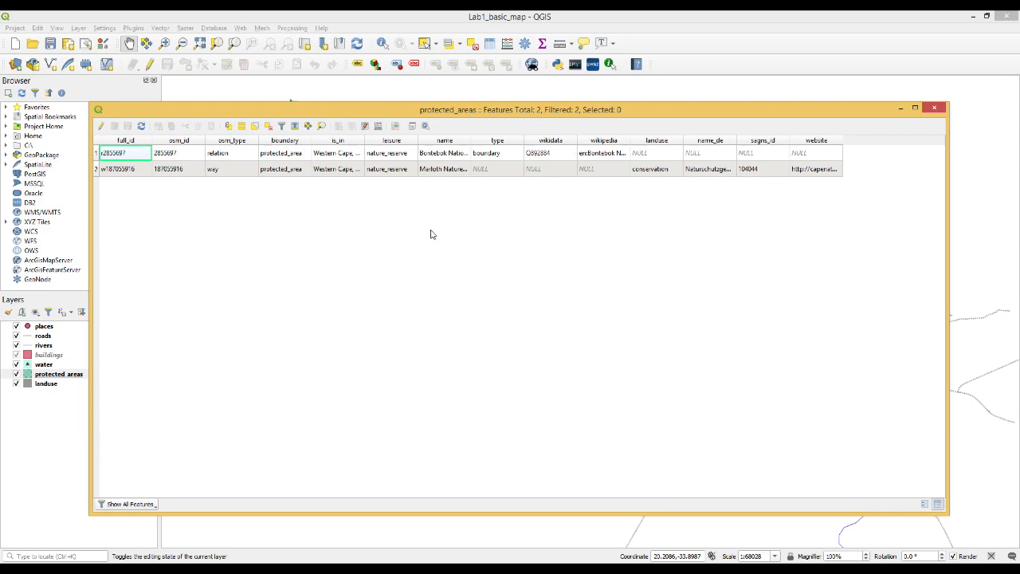
- Select the first record (Bontebok) in the protected_areas table and view its highlighted area on the map
key(Down)
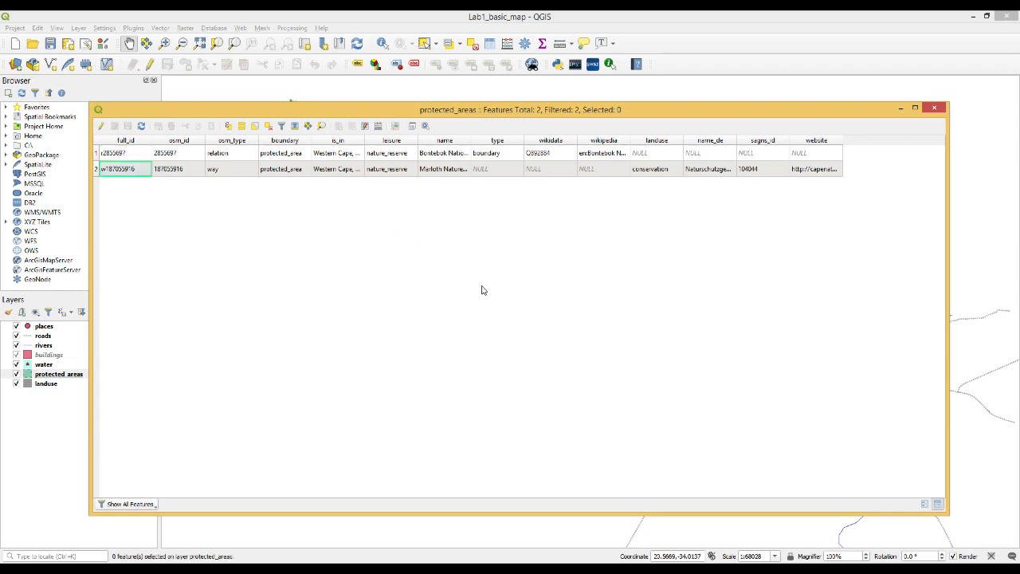
click(95, 156)
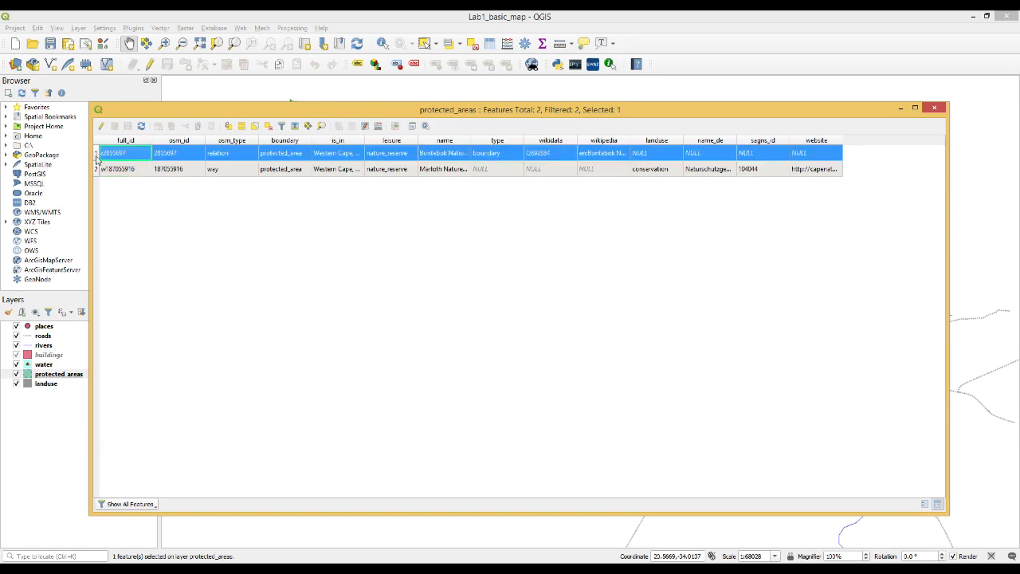
click(900, 108)
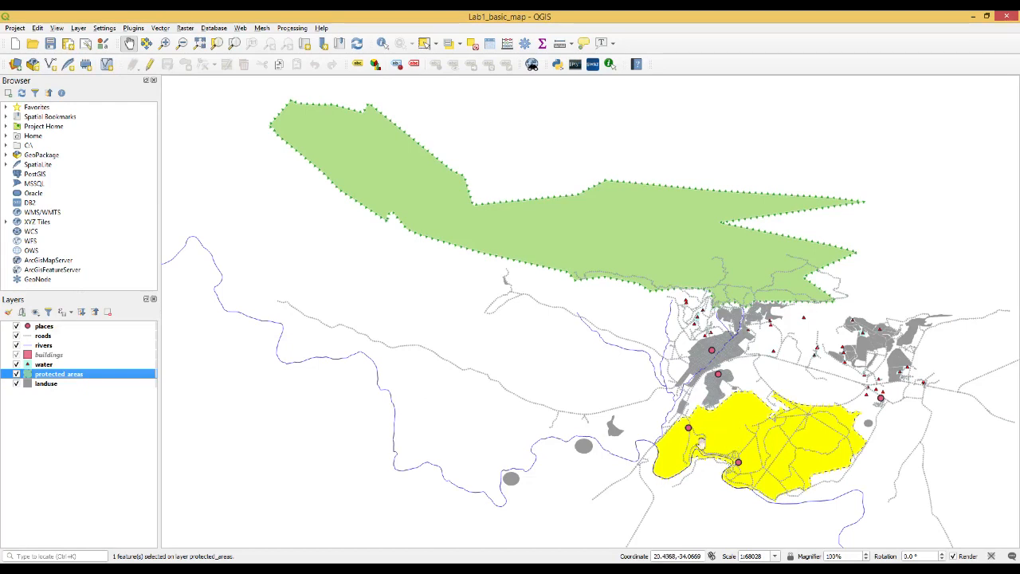
- Select the second record (Marloth Nature) in the table, view its area on the map, and deselect features from all layers
key(F6)
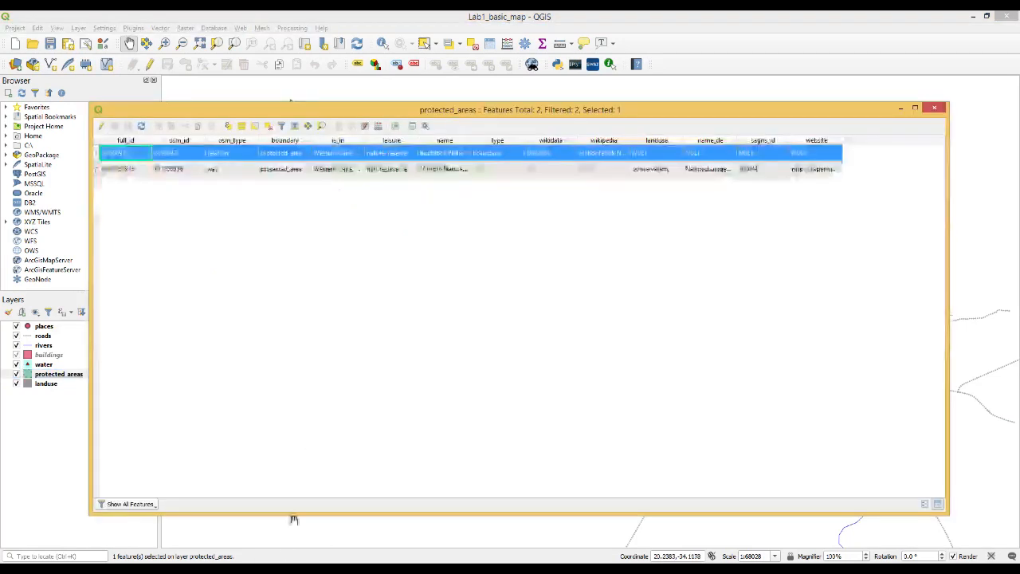
click(96, 169)
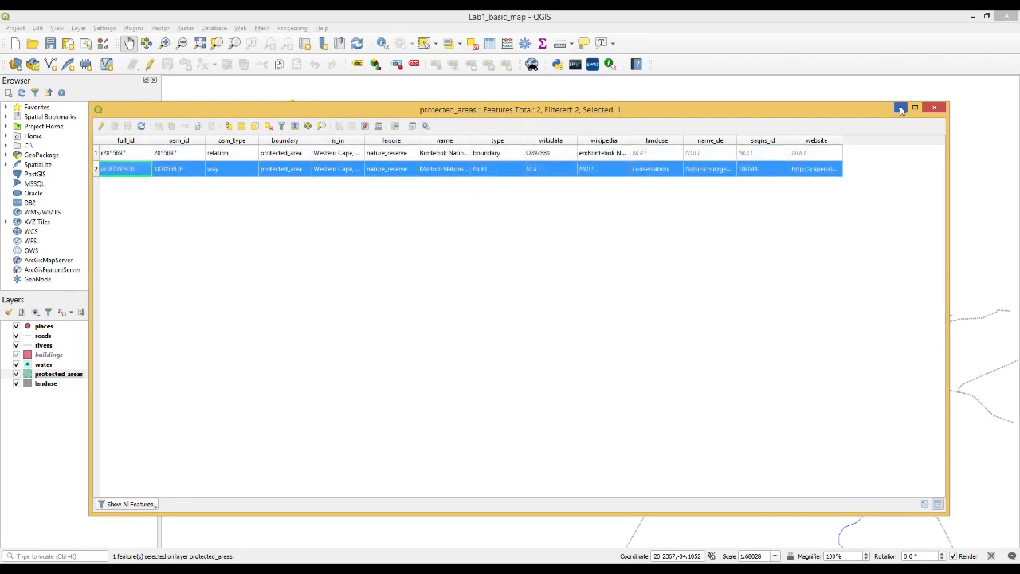
click(901, 109)
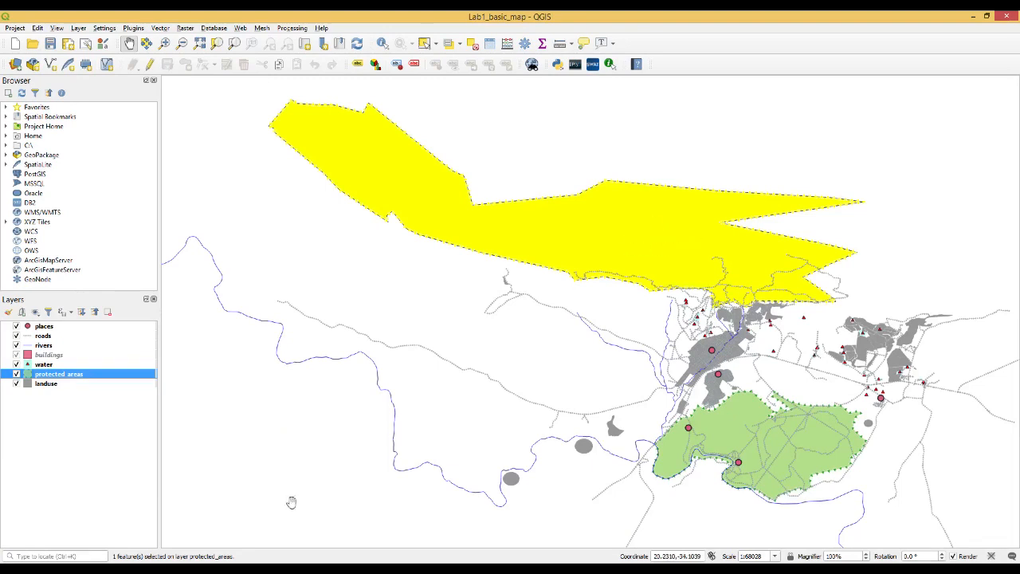
click(328, 569)
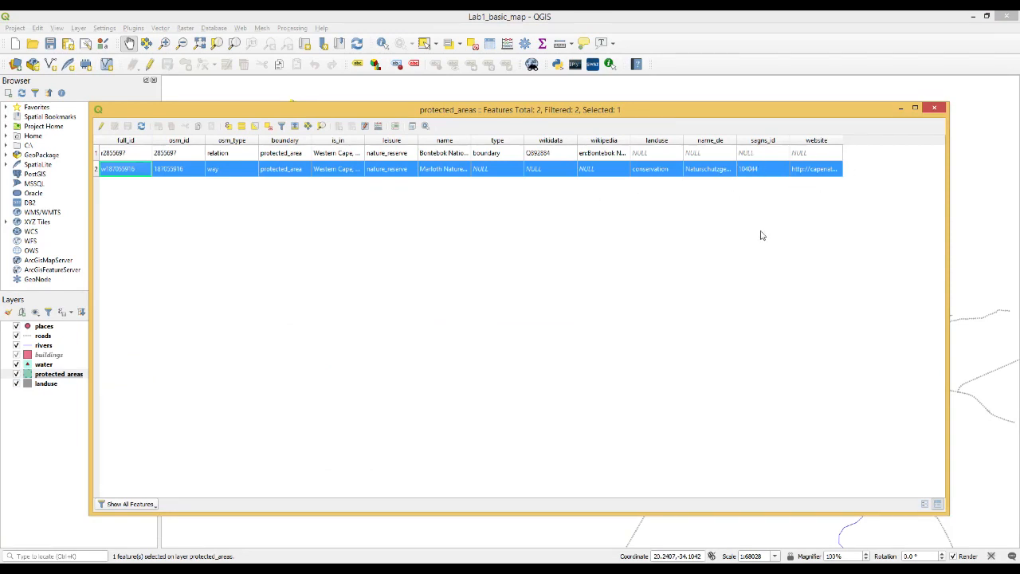
click(900, 108)
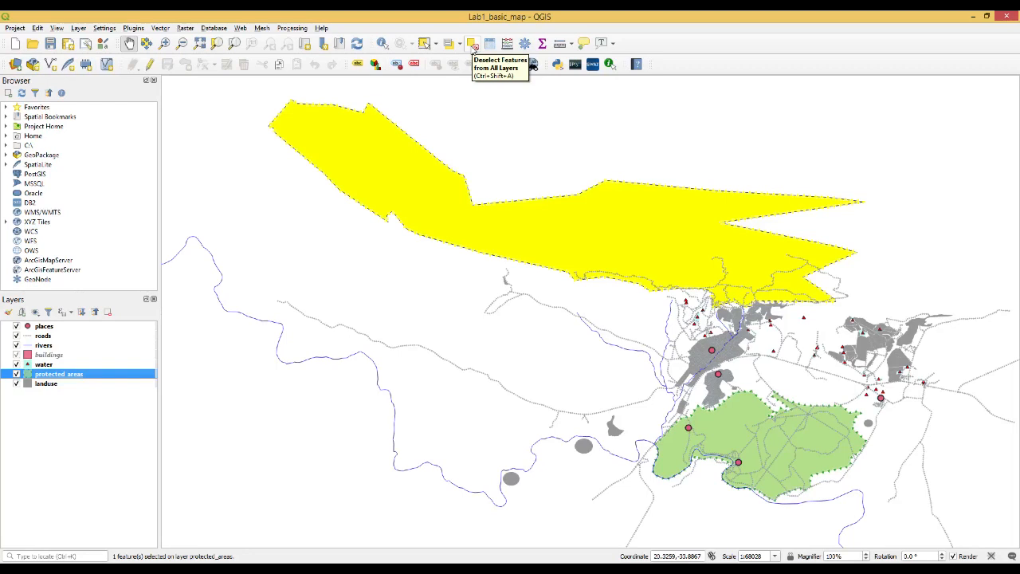
click(471, 46)
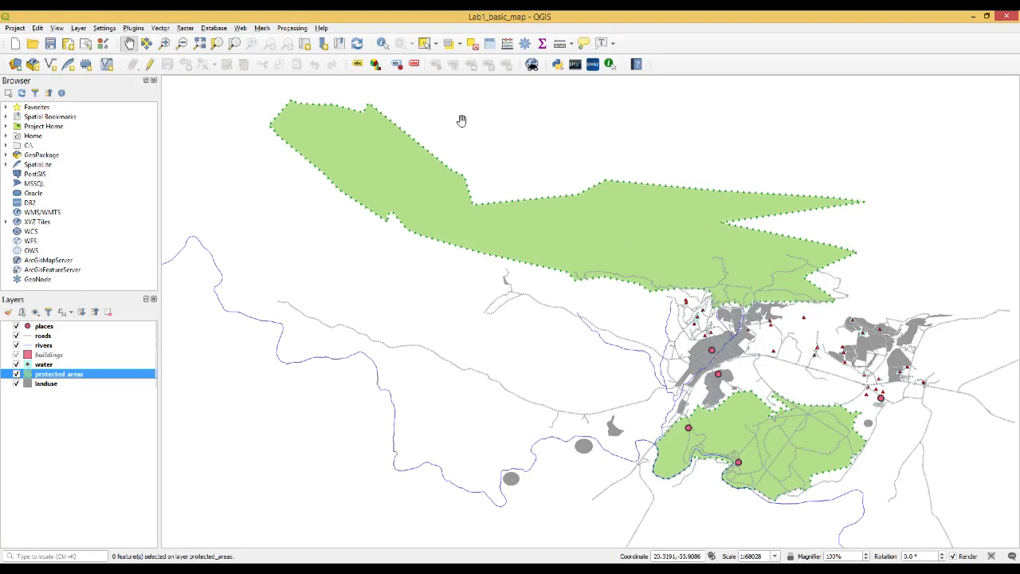
- Select the protected areas one at a time on the map, ending with the northern one, and check its record in the attribute table
click(424, 43)
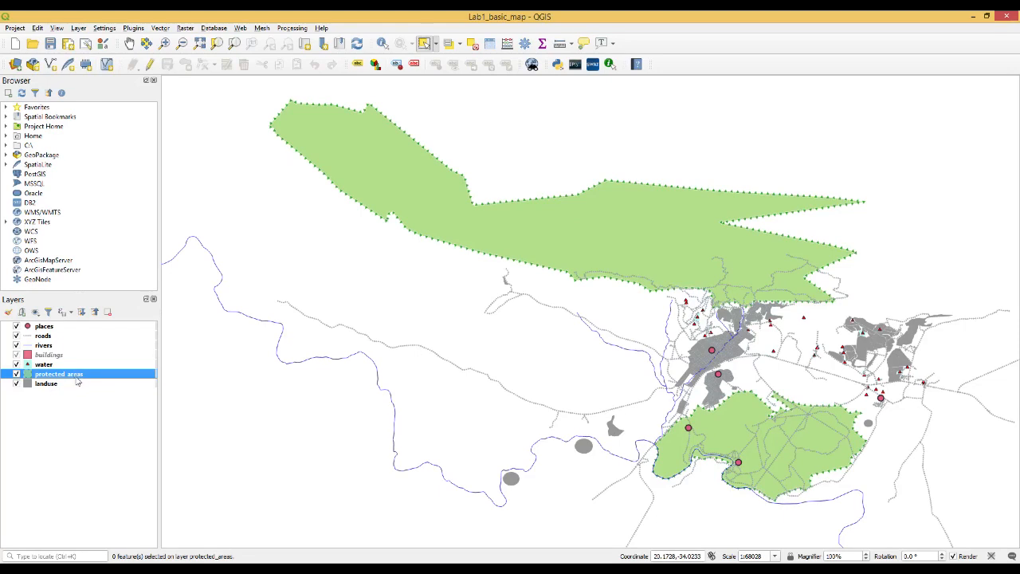
click(661, 230)
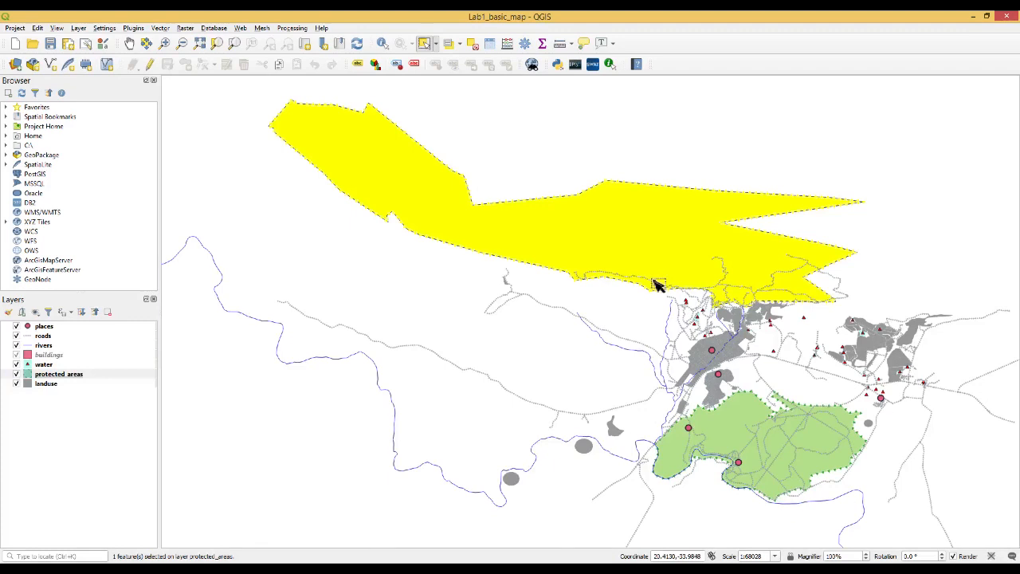
click(730, 430)
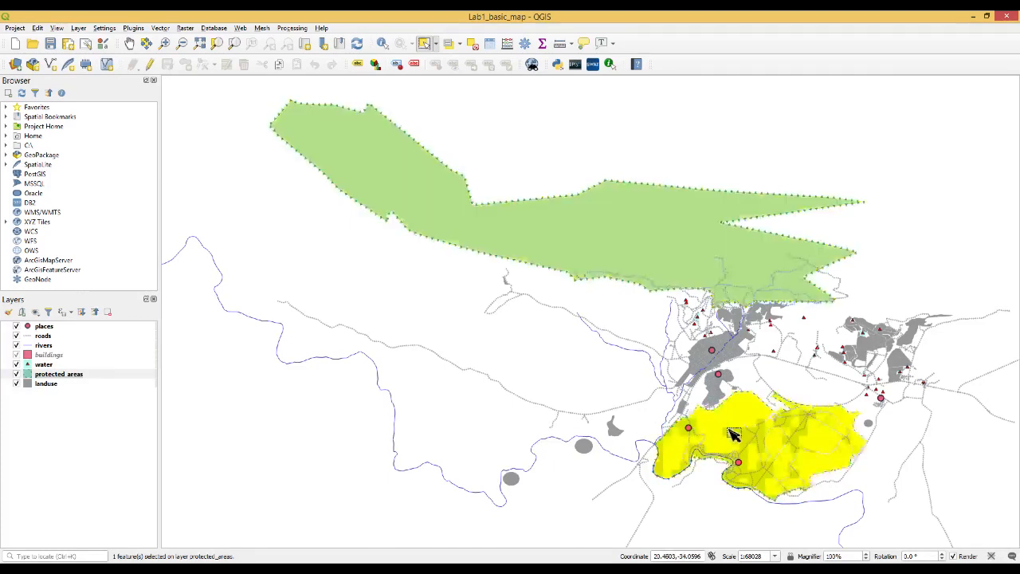
click(646, 228)
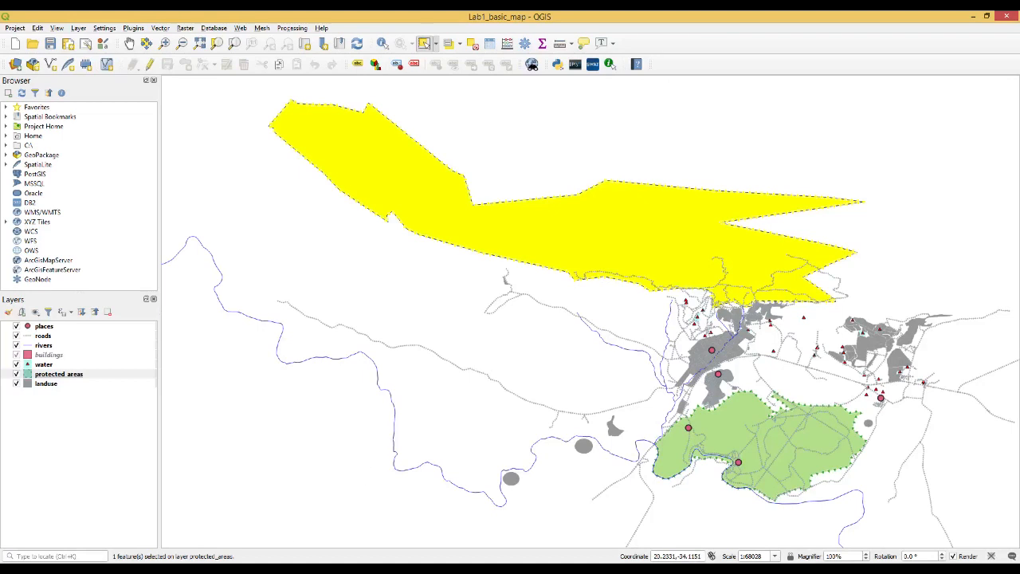
key(F6)
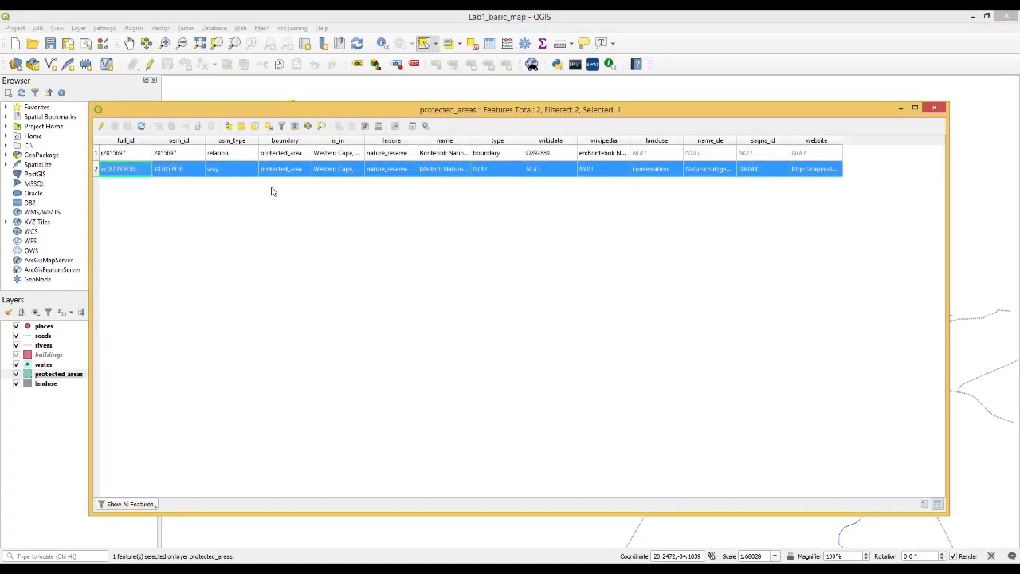
- Add the southern protected area to the map selection, then deselect all features
click(901, 108)
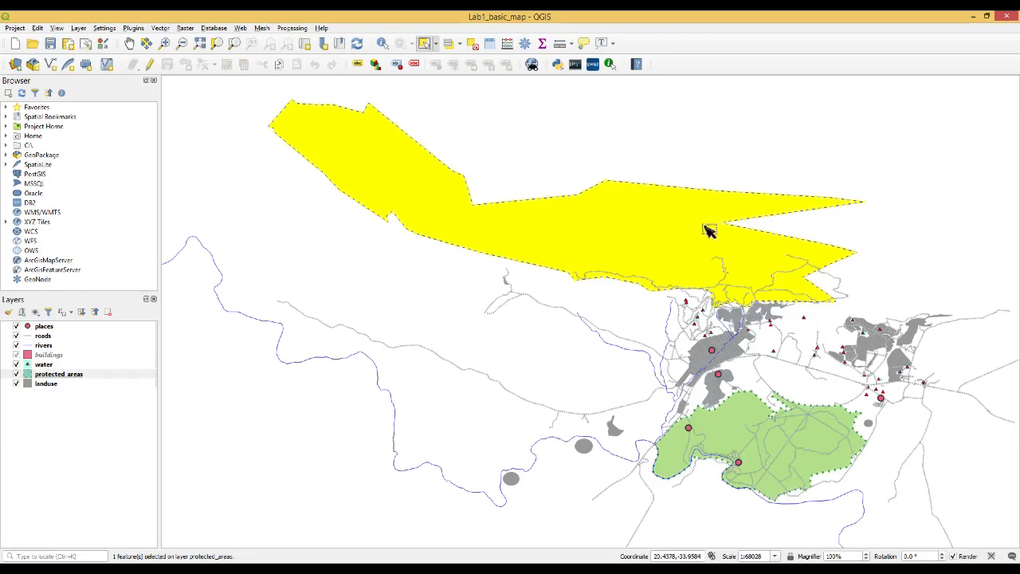
shift+click(735, 428)
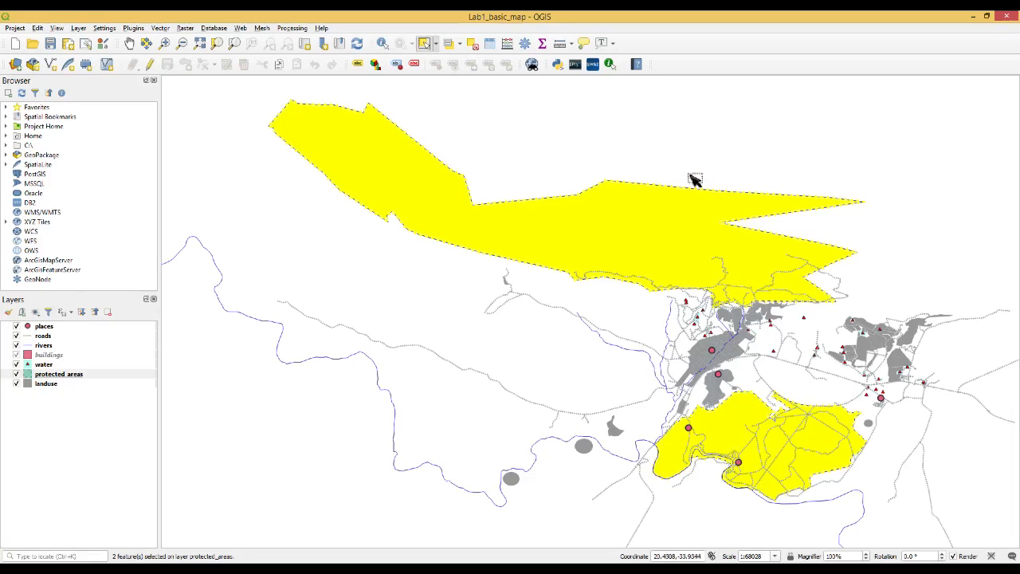
click(474, 46)
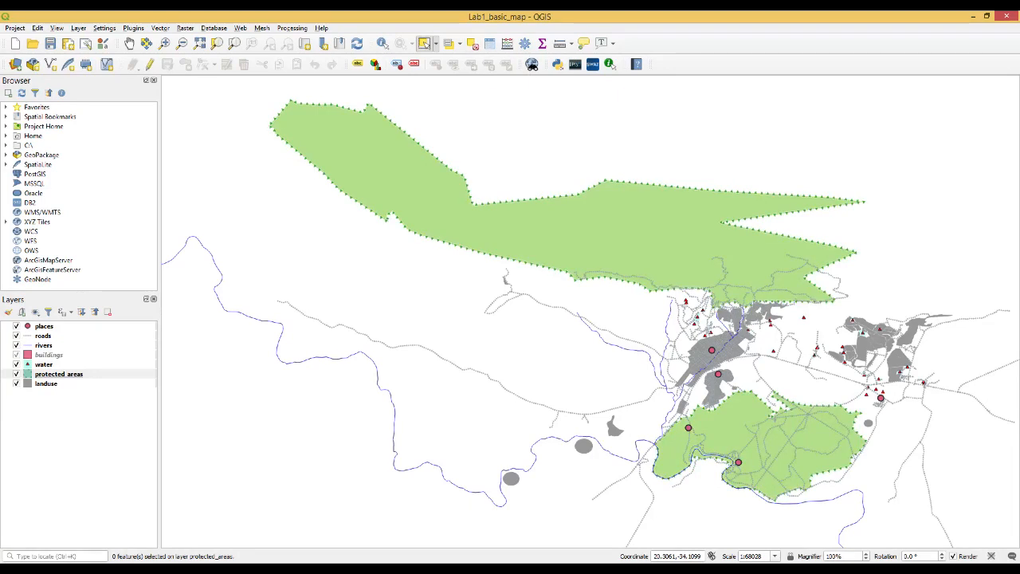
- Narrow the protected_areas attribute table so the map shows beside it, and flash the second record's feature
click(263, 570)
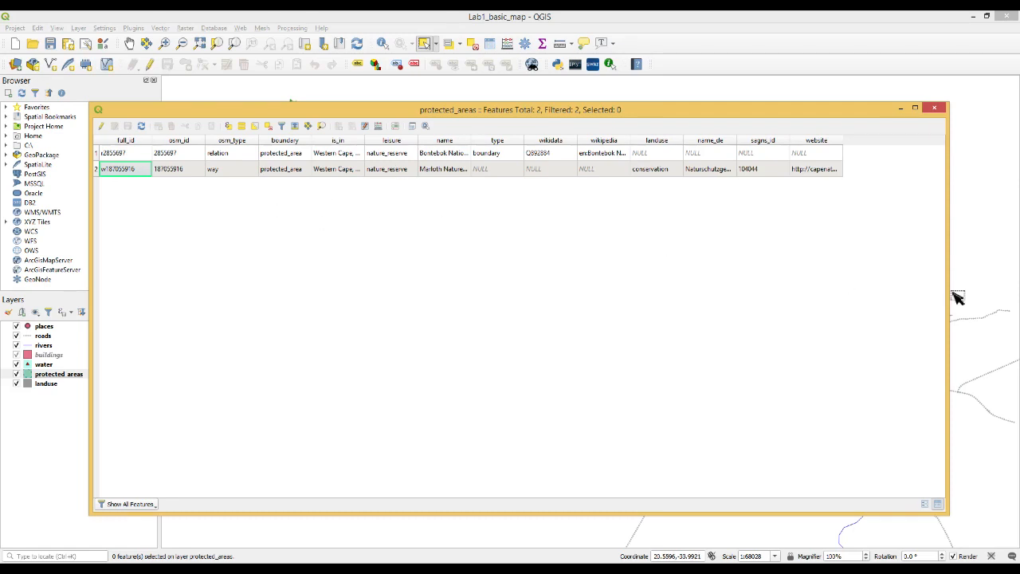
drag(949, 292, 519, 287)
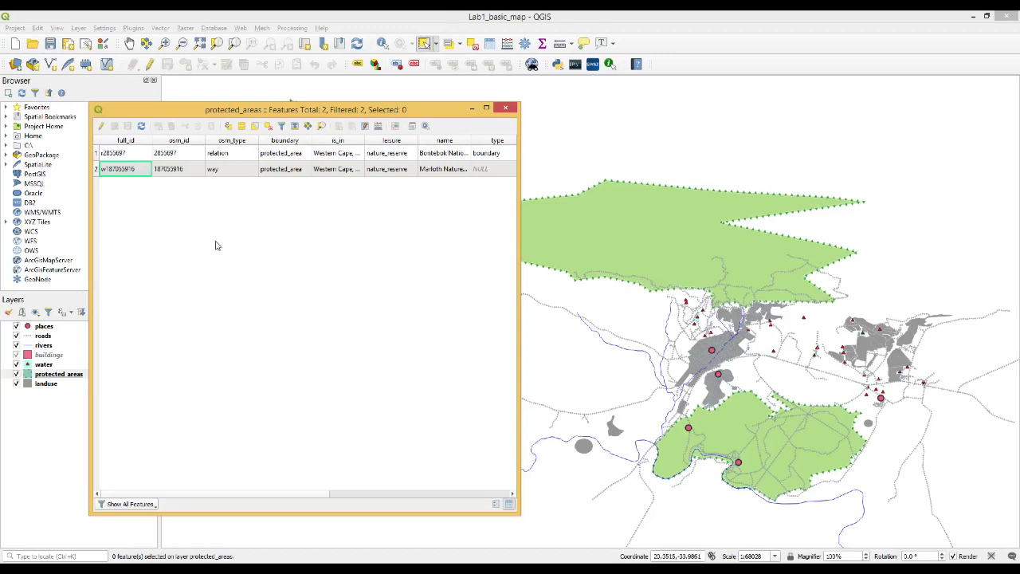
right_click(139, 172)
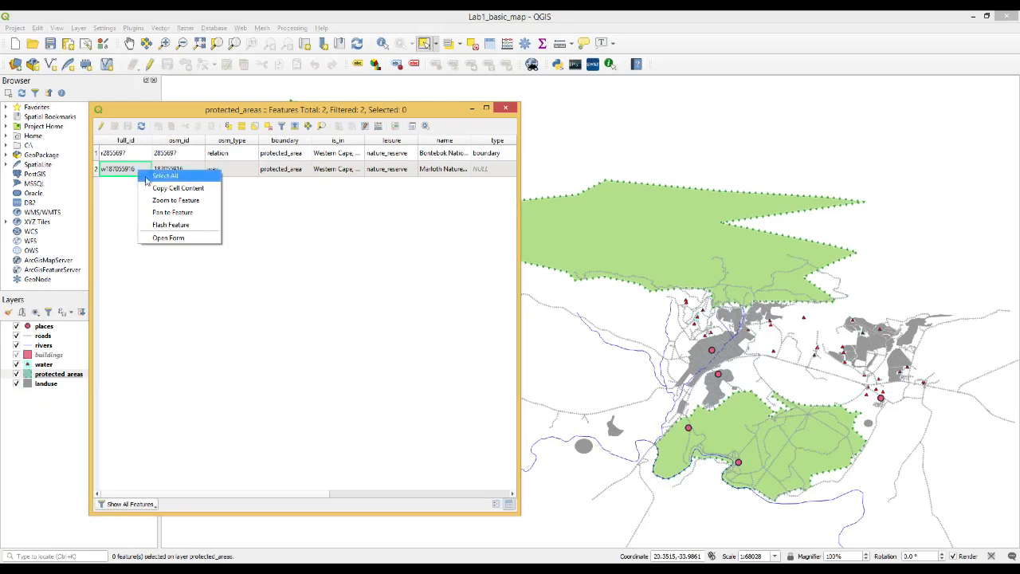
click(183, 227)
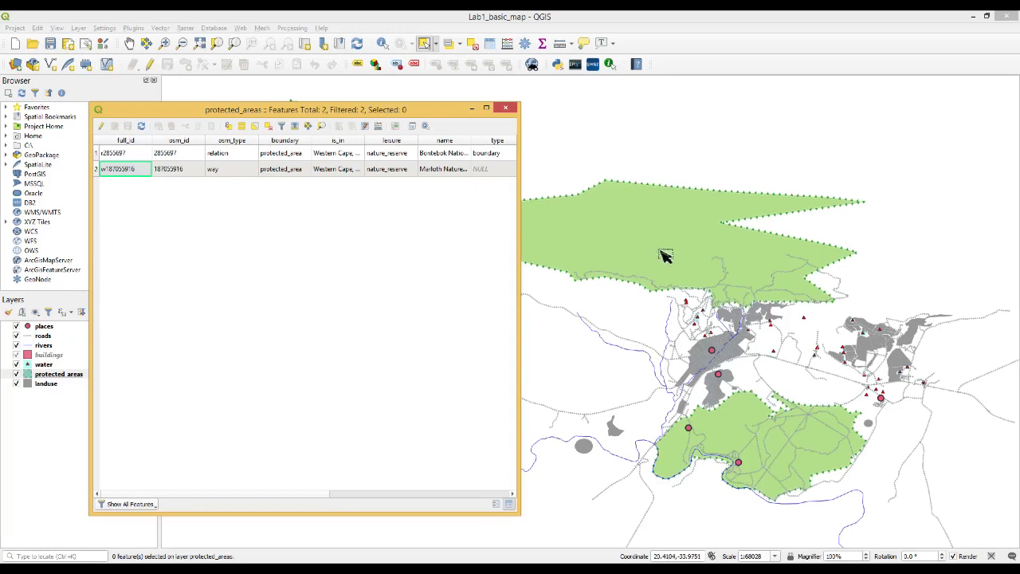
- Flash the first record's feature on the map from the protected_areas table
right_click(178, 155)
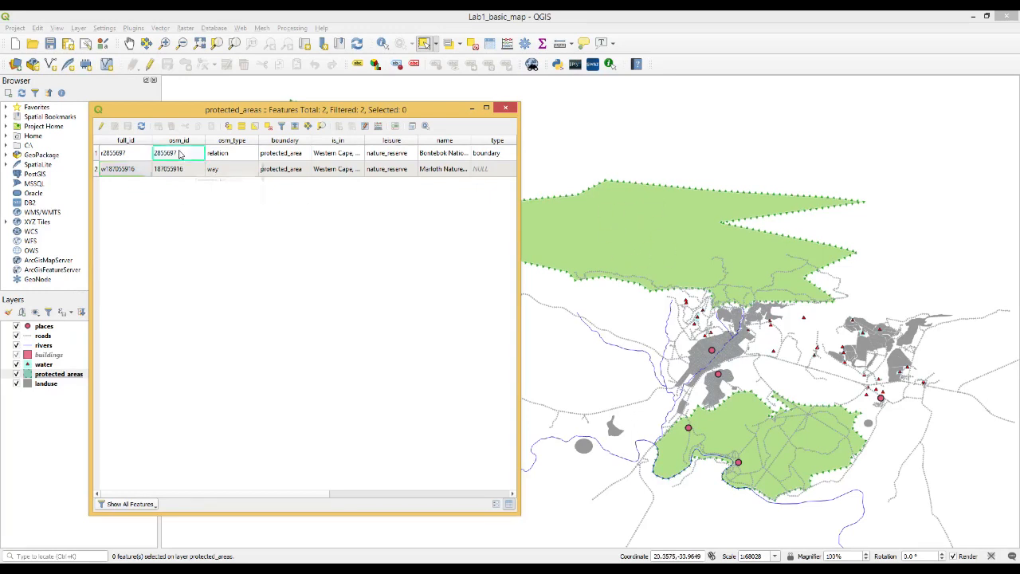
click(122, 154)
right_click(122, 155)
click(160, 210)
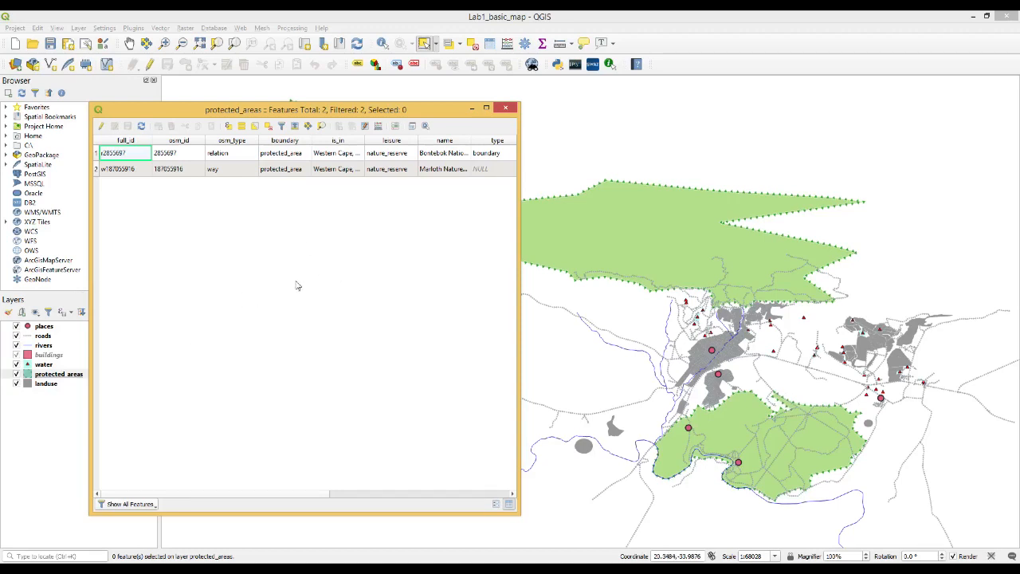
- Zoom the map to the first record's feature, then to the second record's feature, and close the attribute table
right_click(134, 154)
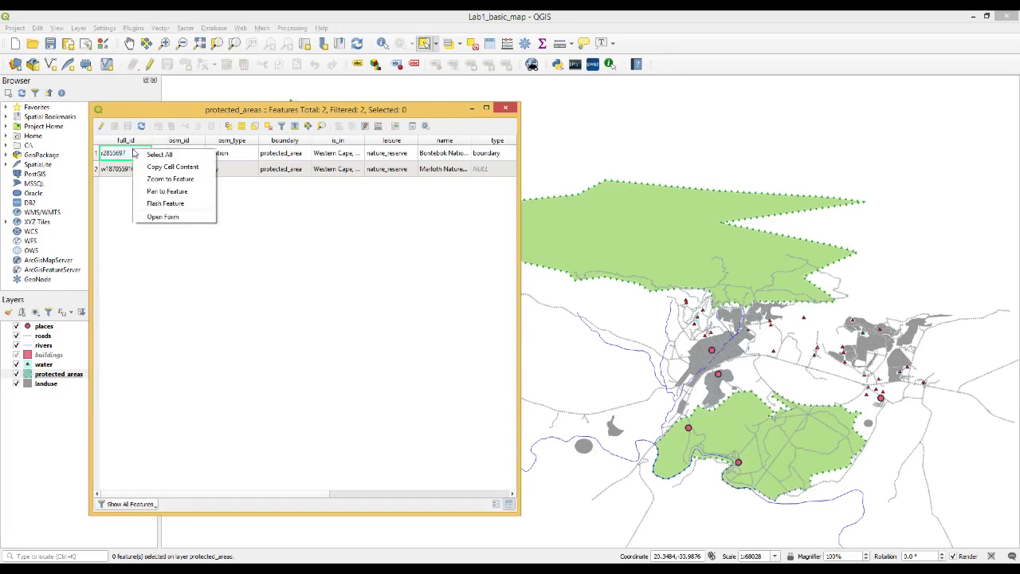
click(168, 180)
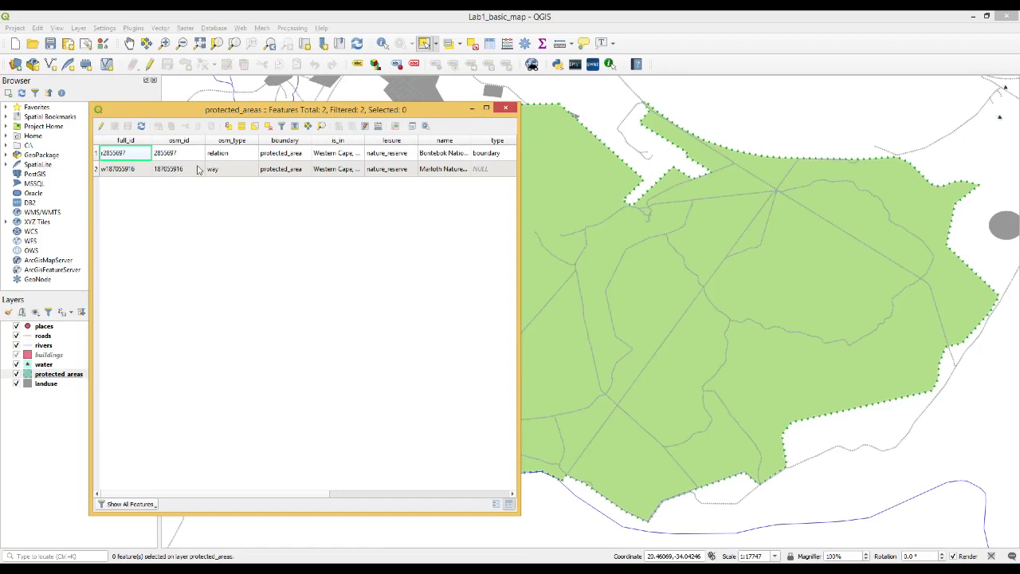
right_click(121, 172)
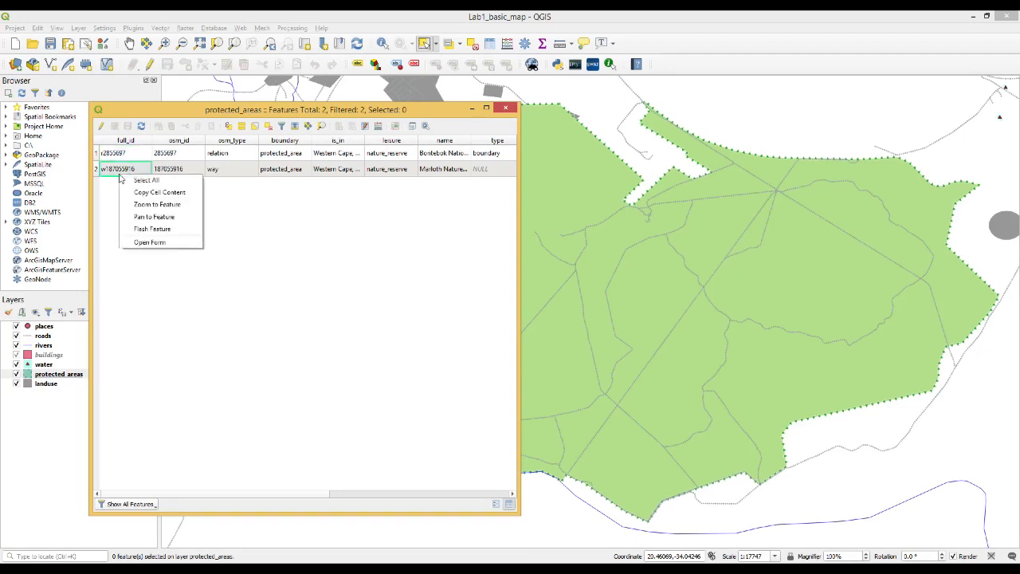
click(147, 205)
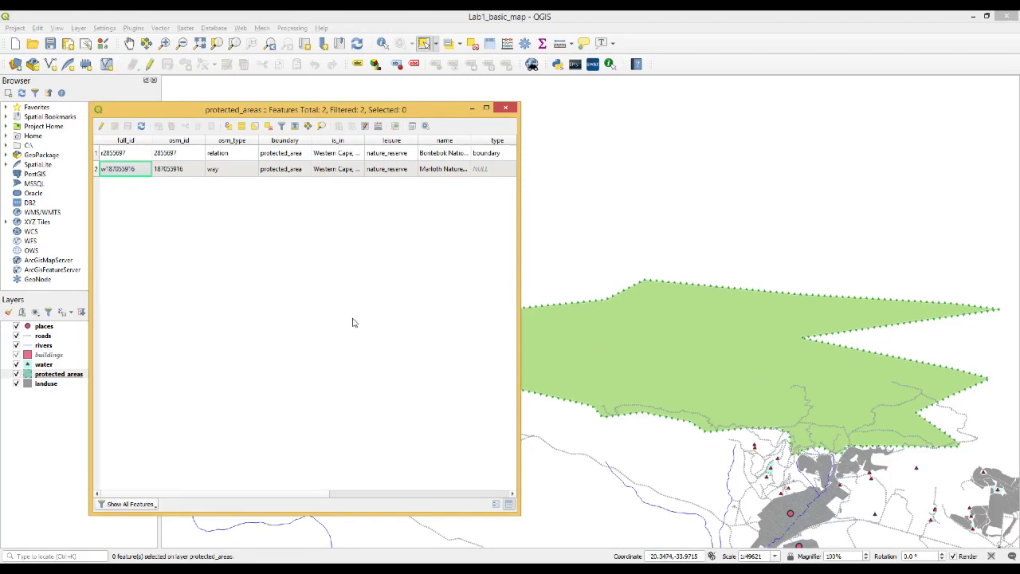
click(505, 108)
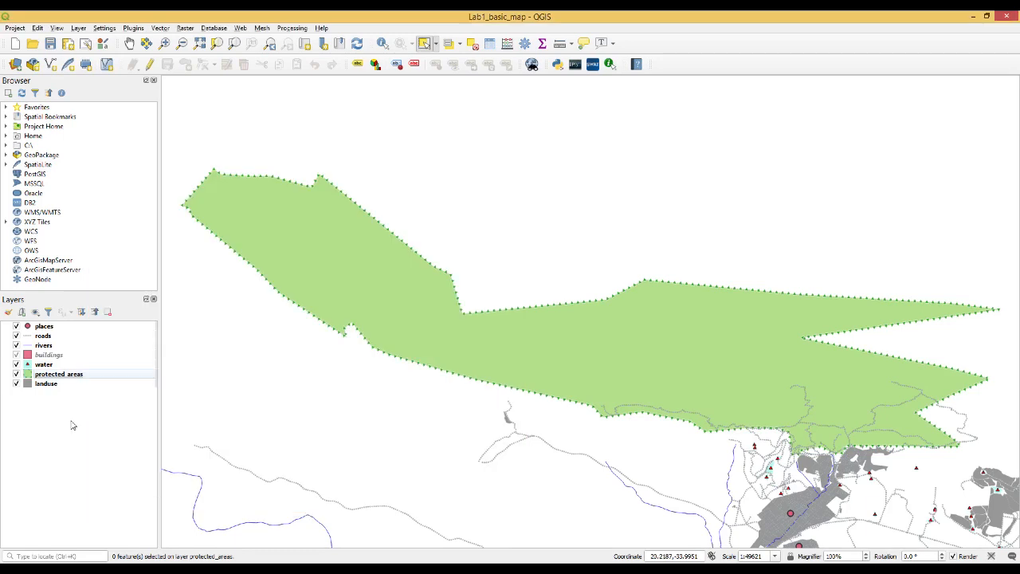
- Make places the active layer and zoom the map to its extent
click(45, 347)
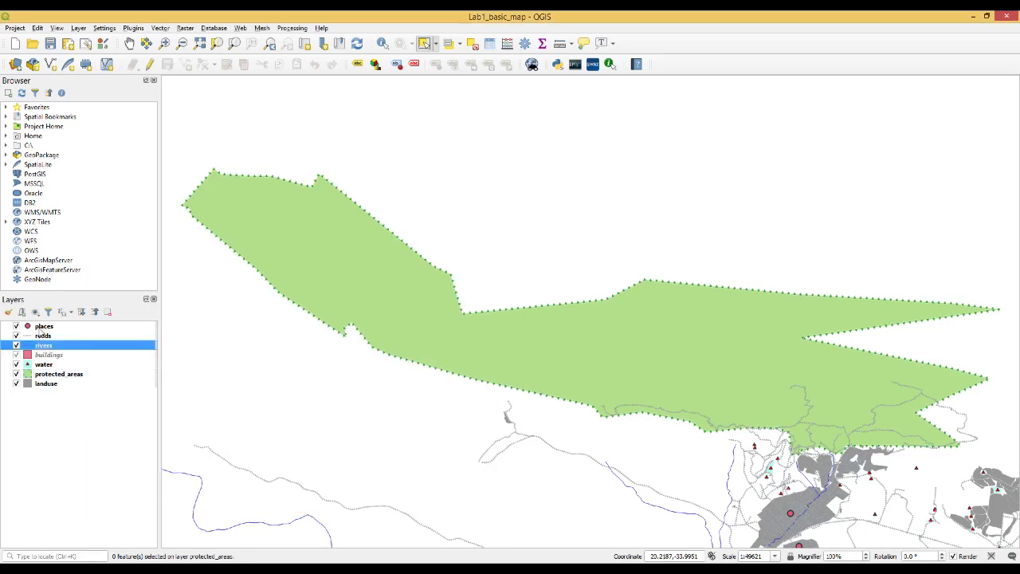
click(42, 327)
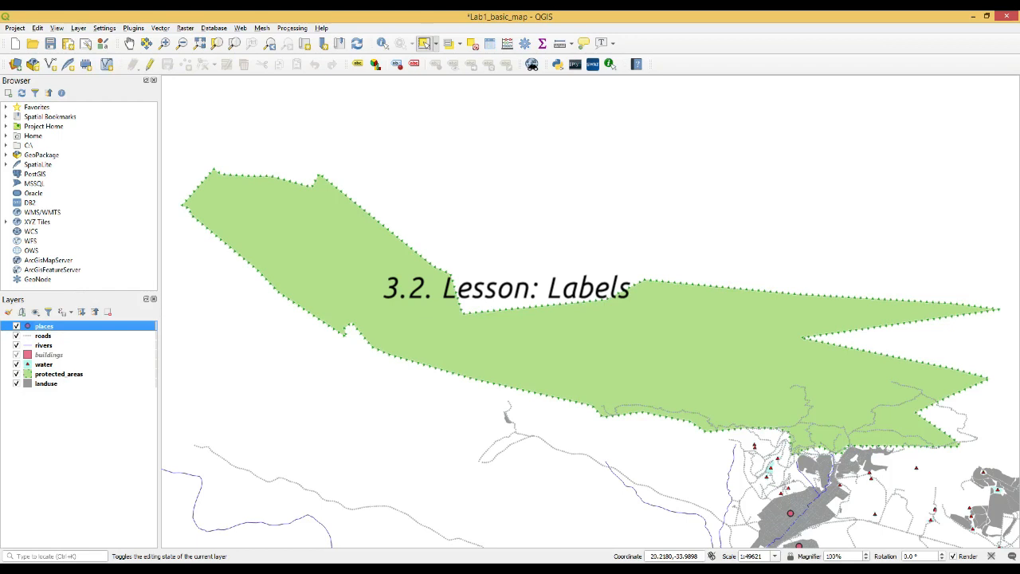
right_click(48, 331)
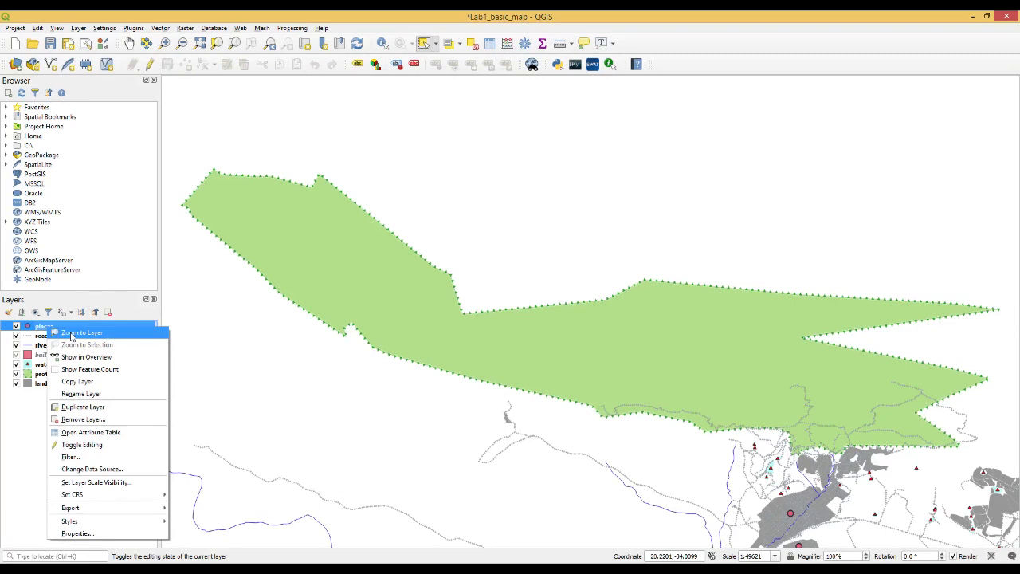
click(72, 333)
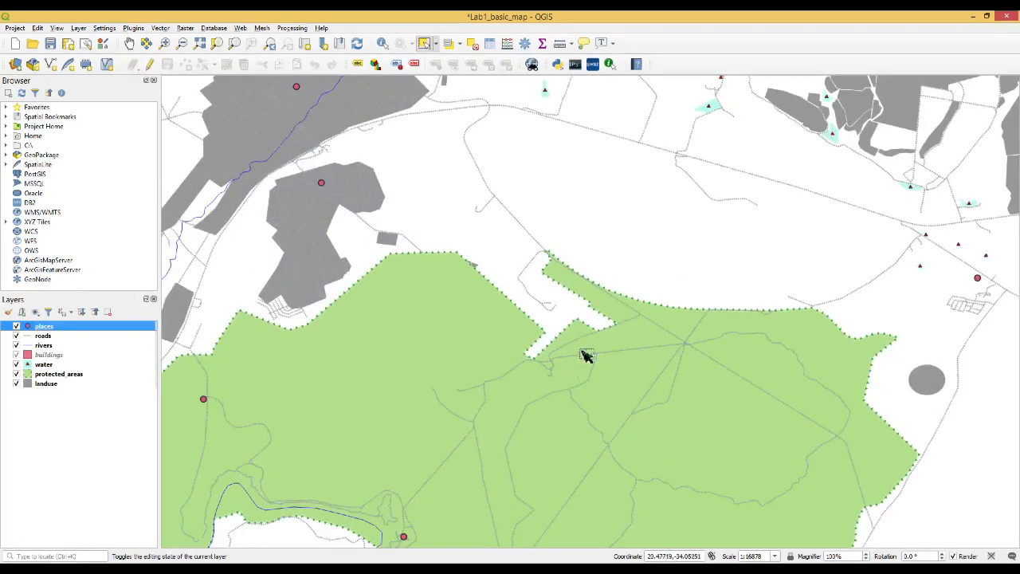
- Check in the list of toolbars that the Label Toolbar is enabled
scroll(594, 333, down, 1)
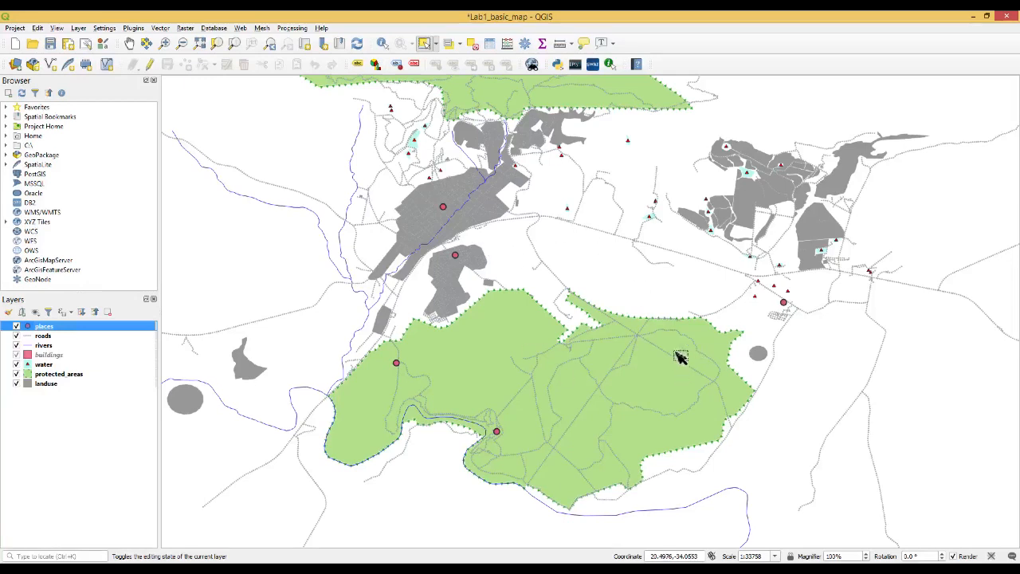
click(57, 29)
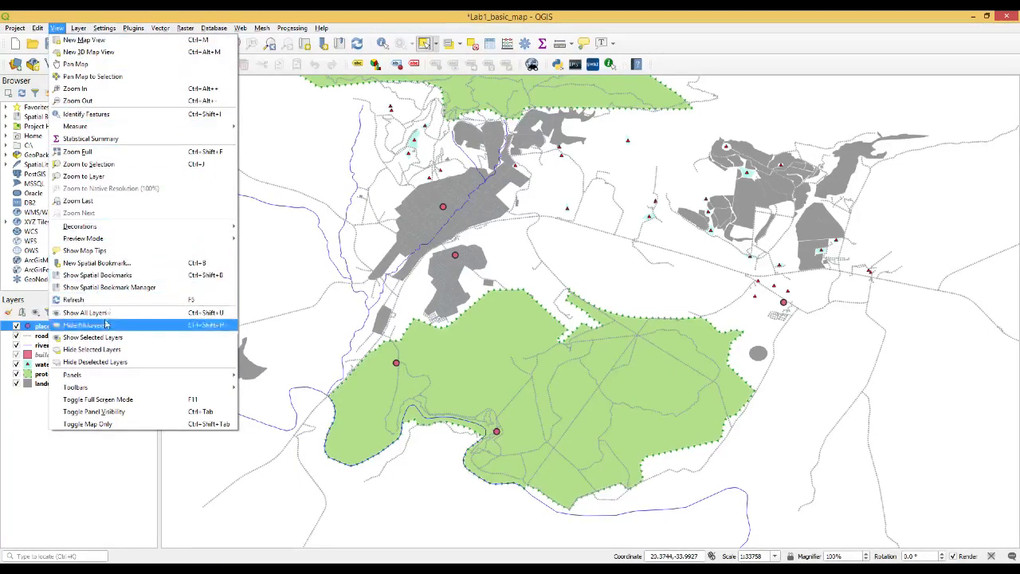
mouse_move(125, 389)
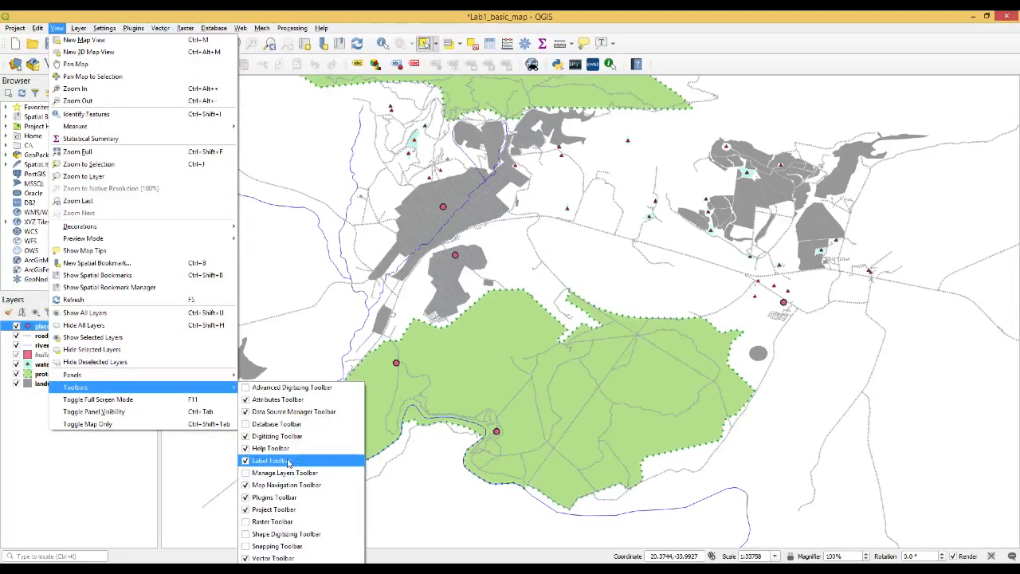
click(720, 20)
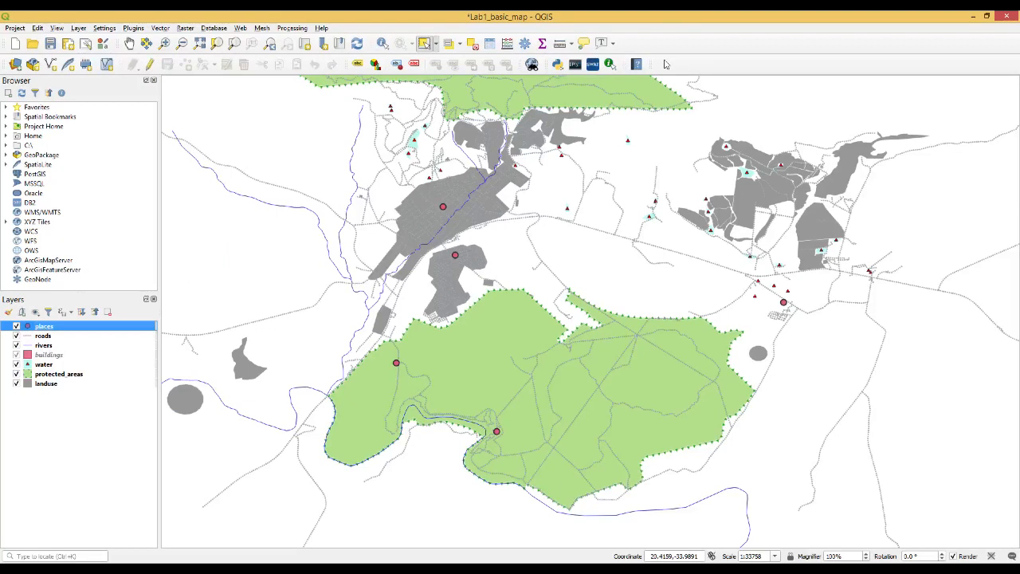
- Turn on single labels for the places layer and show their text settings
click(357, 67)
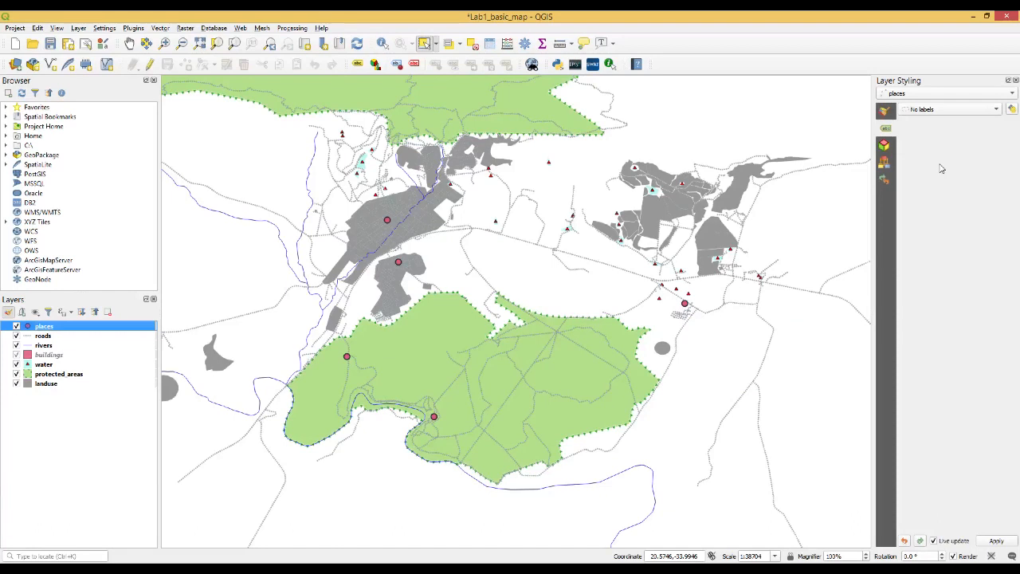
click(964, 245)
click(942, 110)
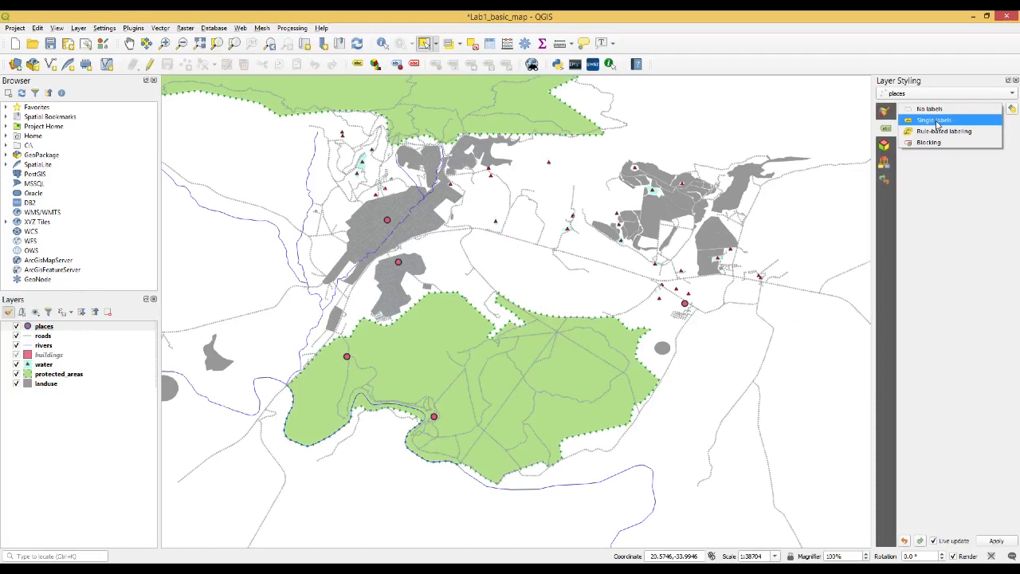
click(937, 121)
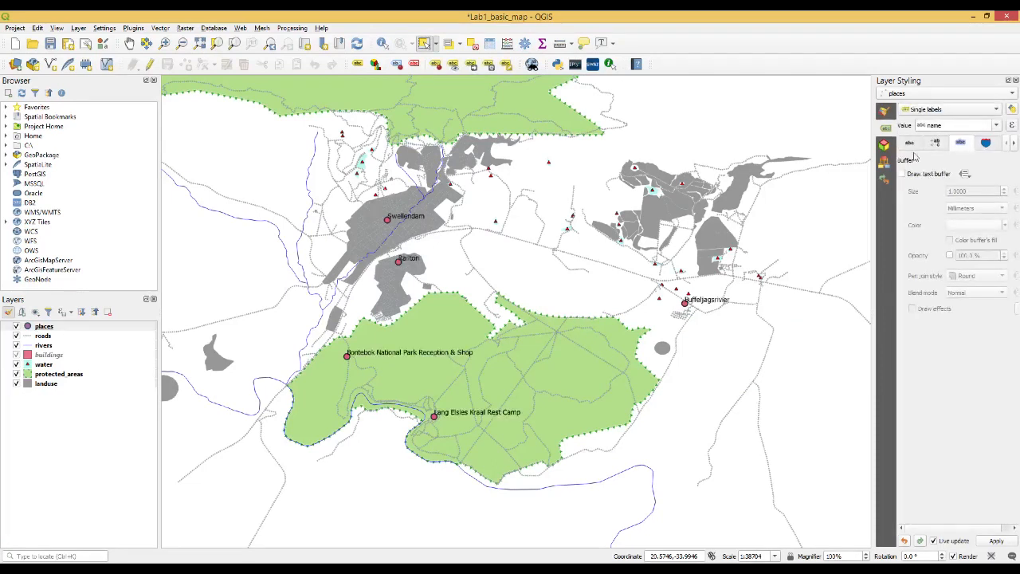
click(910, 144)
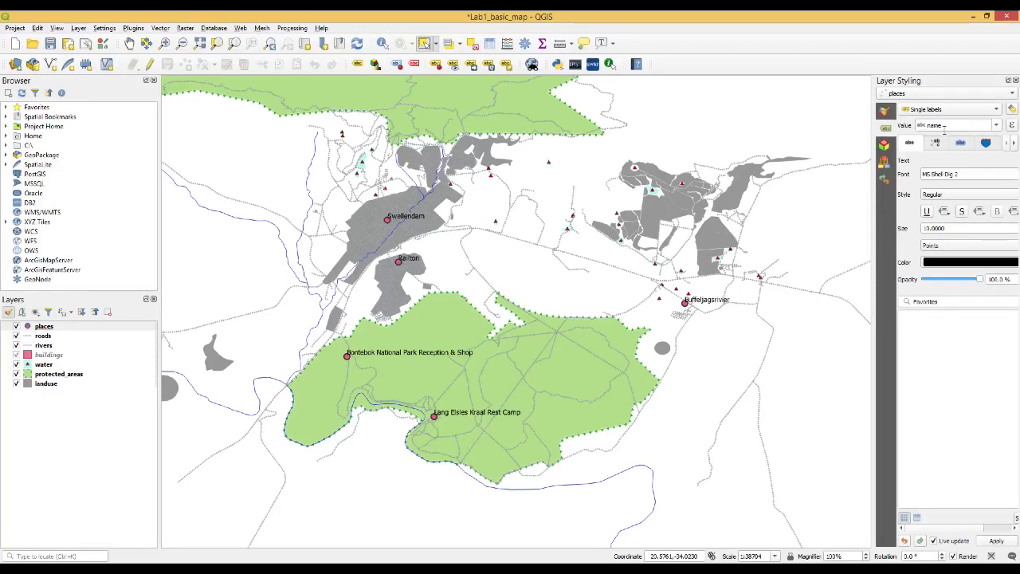
- Try full_id as the label field for places and switch the label value back to name
click(997, 126)
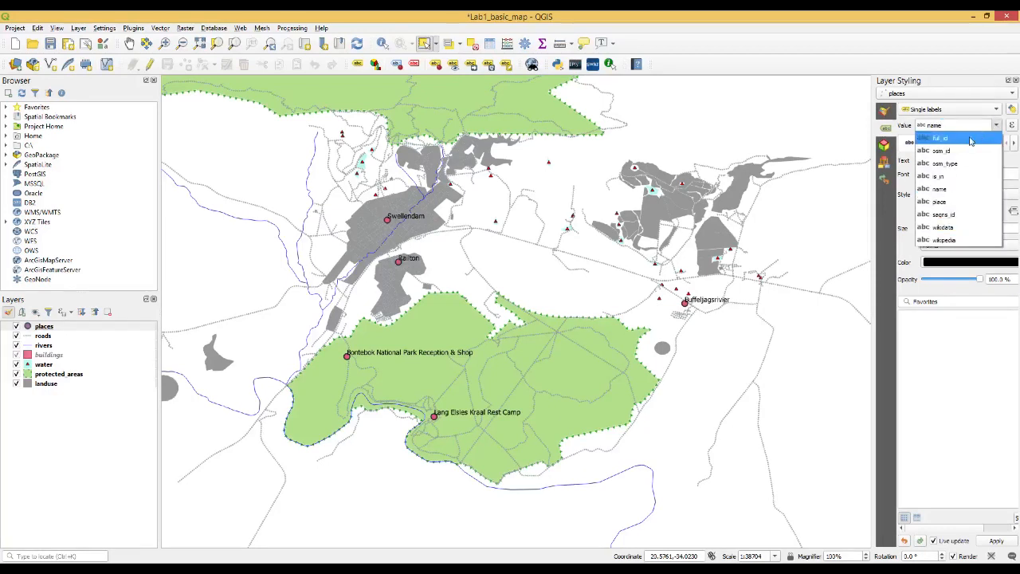
click(970, 139)
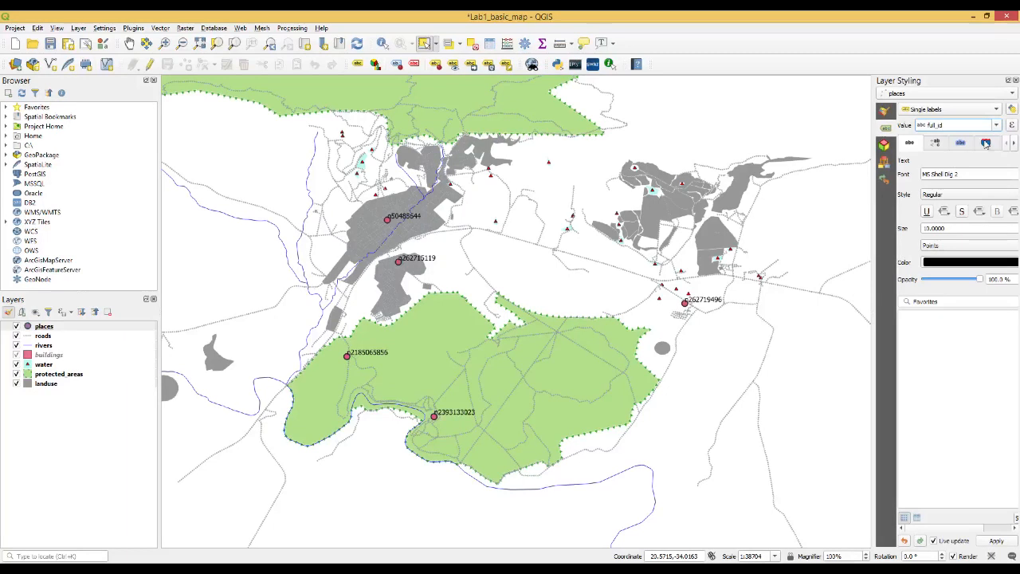
click(996, 125)
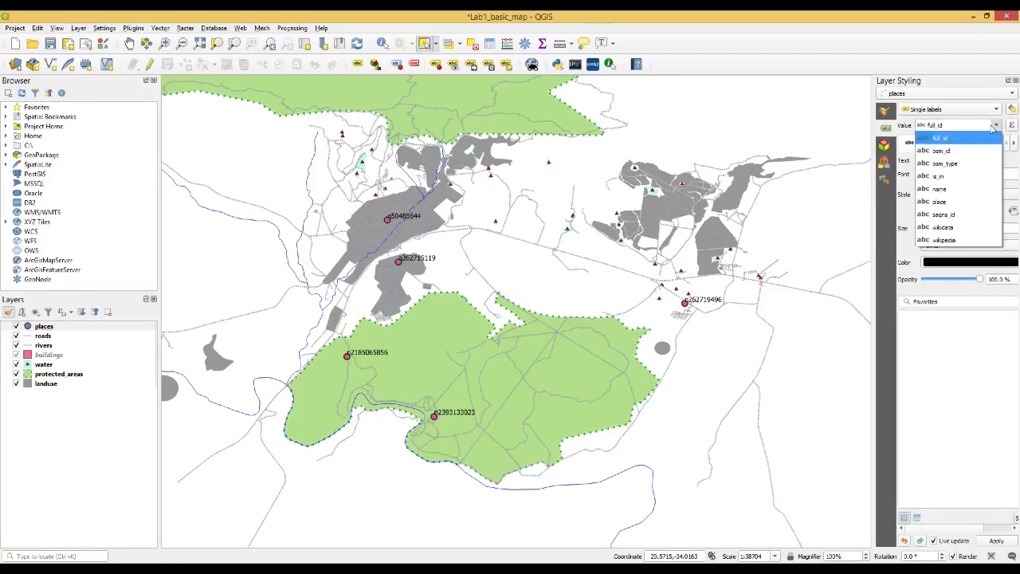
click(940, 188)
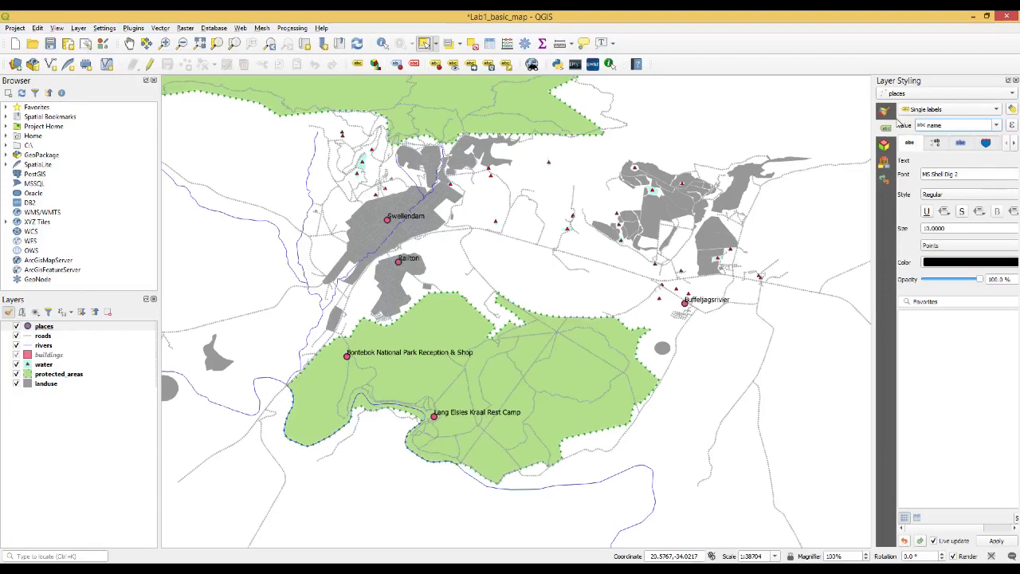
- Apply the places label settings and close the layer styling panel
click(996, 542)
click(1016, 81)
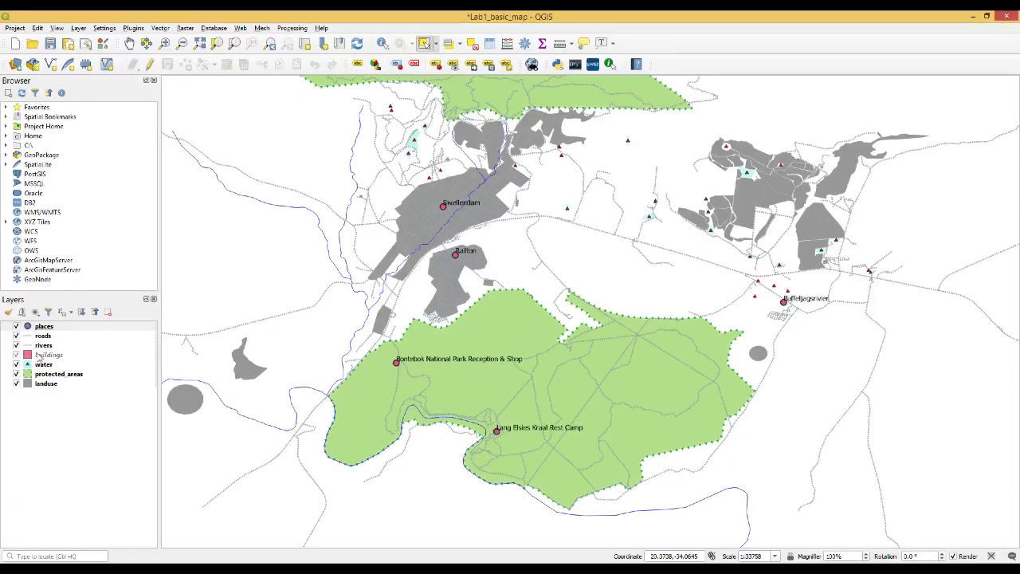
- In the places layer's label properties, set the label font to Arial and the text size to 13 points
click(67, 328)
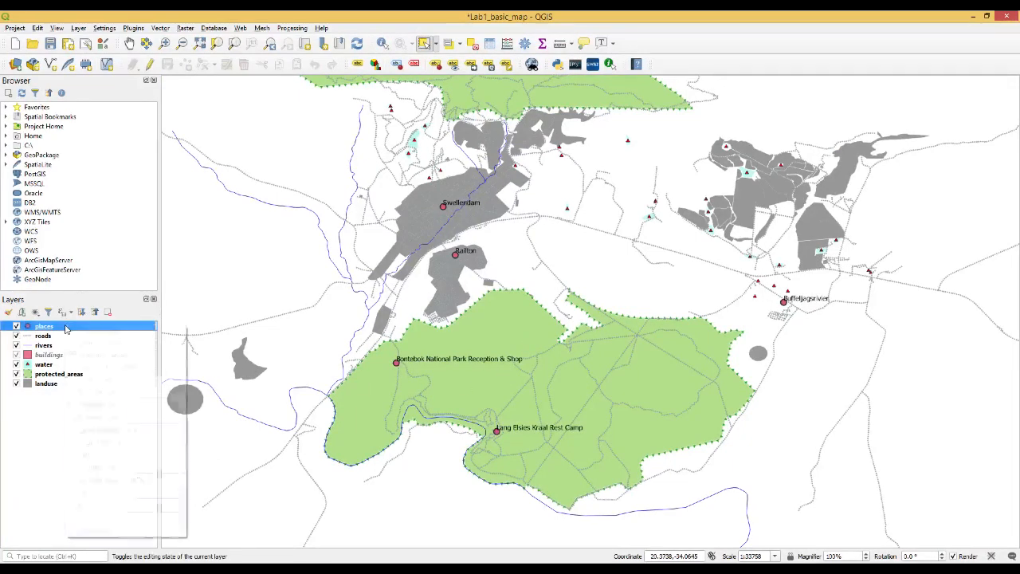
right_click(66, 329)
click(122, 531)
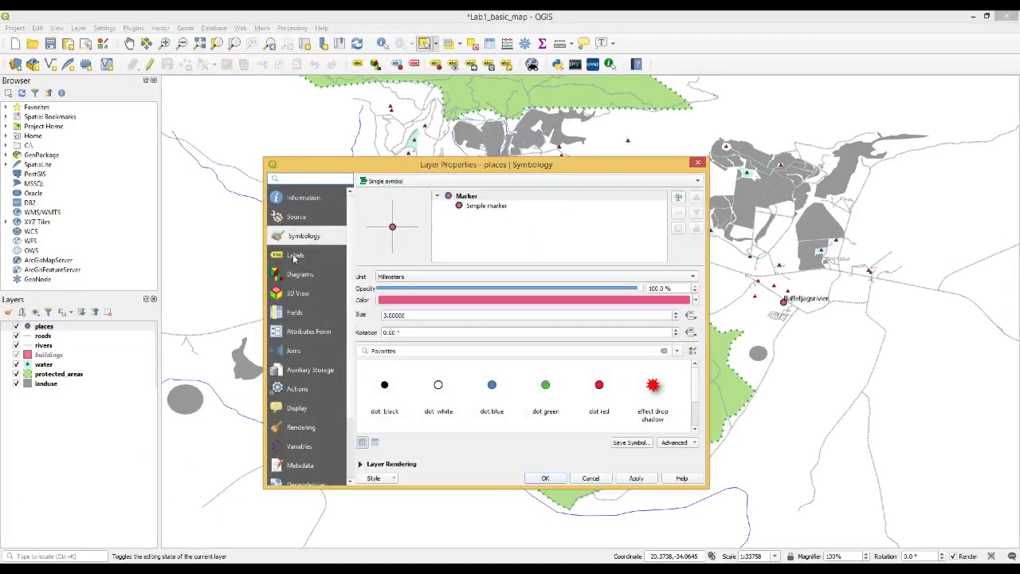
click(296, 255)
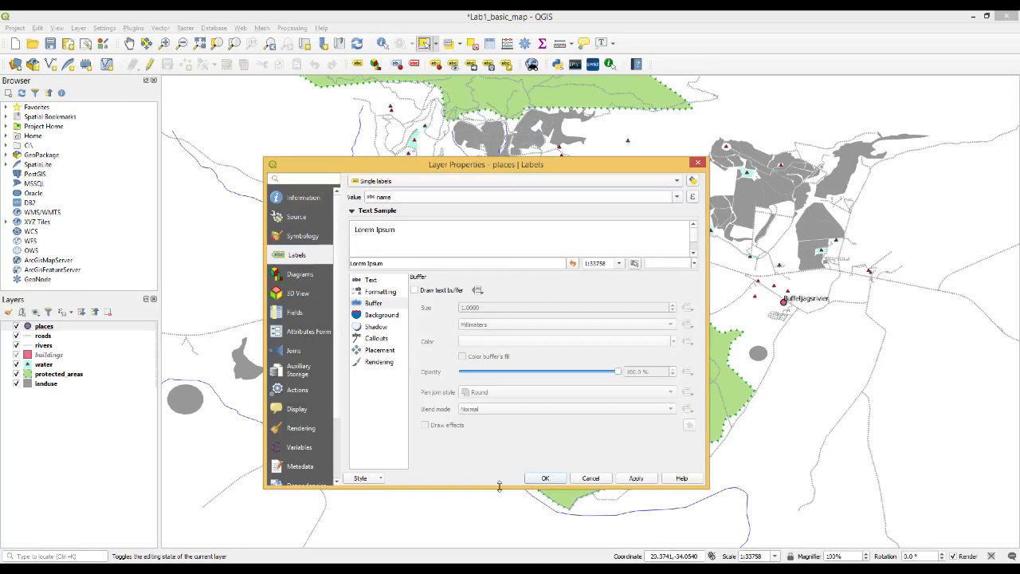
click(371, 281)
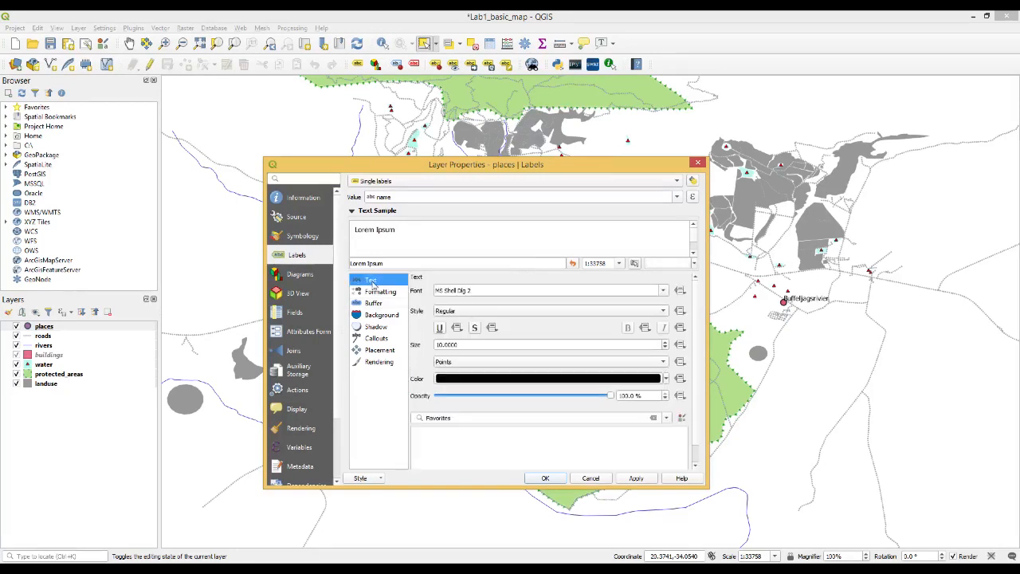
click(664, 291)
drag(823, 367, 822, 307)
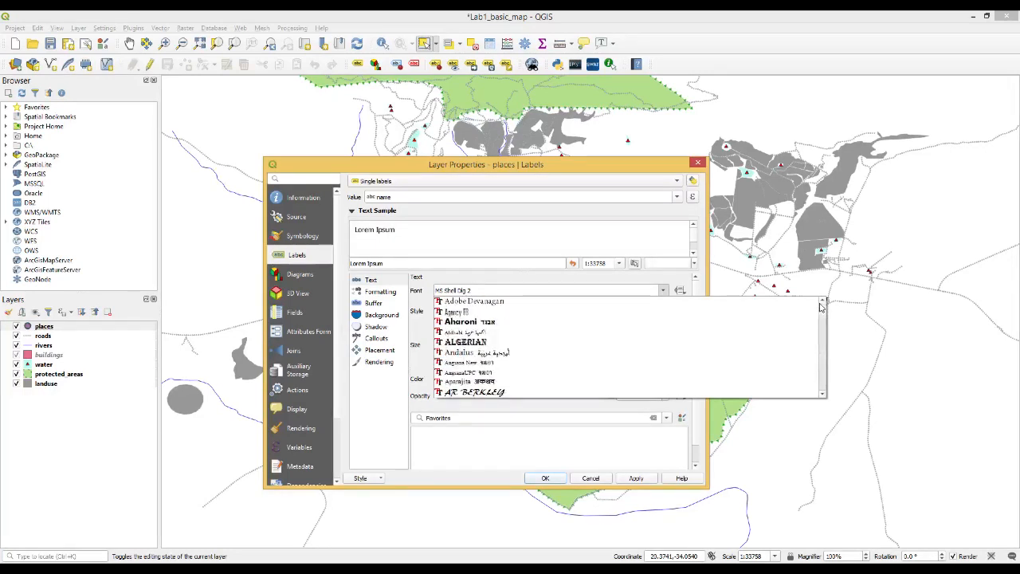
scroll(706, 342, down, 3)
scroll(555, 343, down, 5)
click(461, 327)
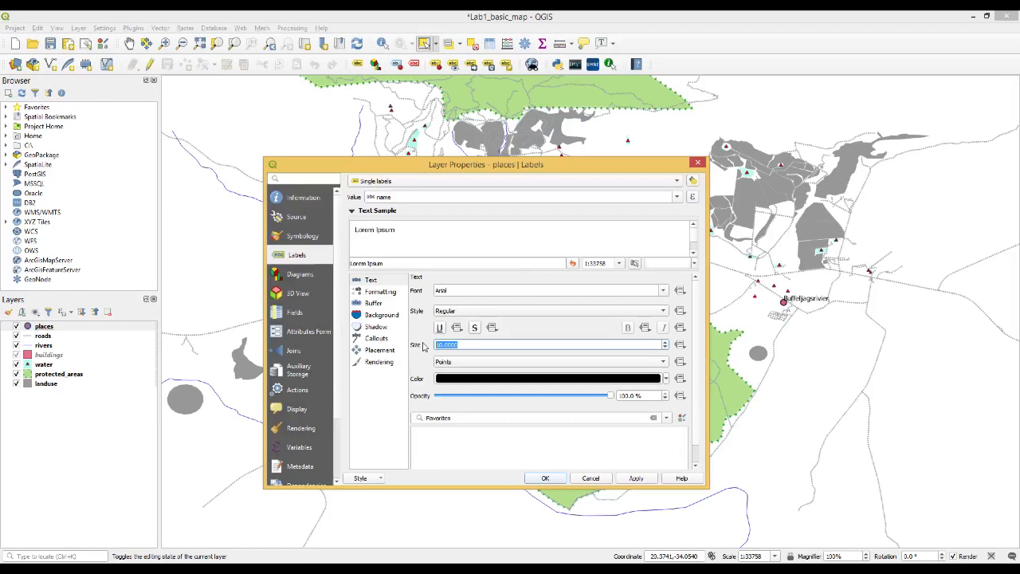
text(13)
click(420, 401)
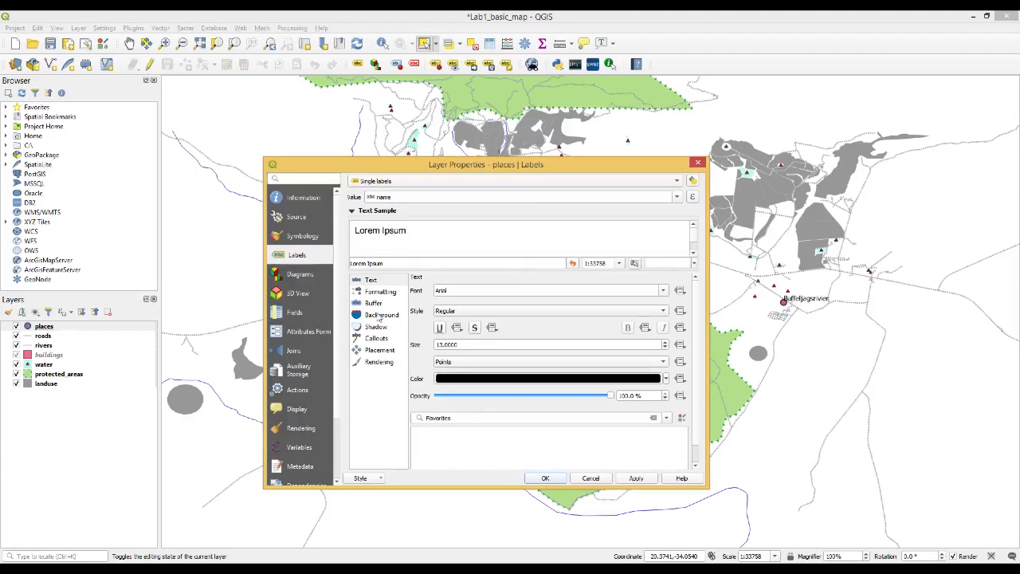
- Enable the text buffer for the places labels, set their placement distance to 2 millimeters, and apply the properties
click(373, 305)
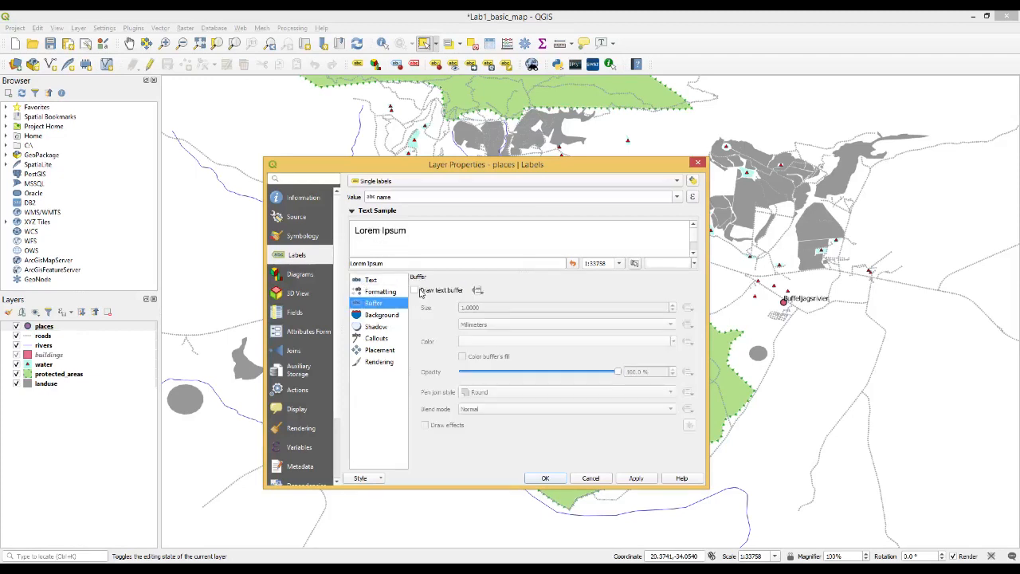
click(415, 291)
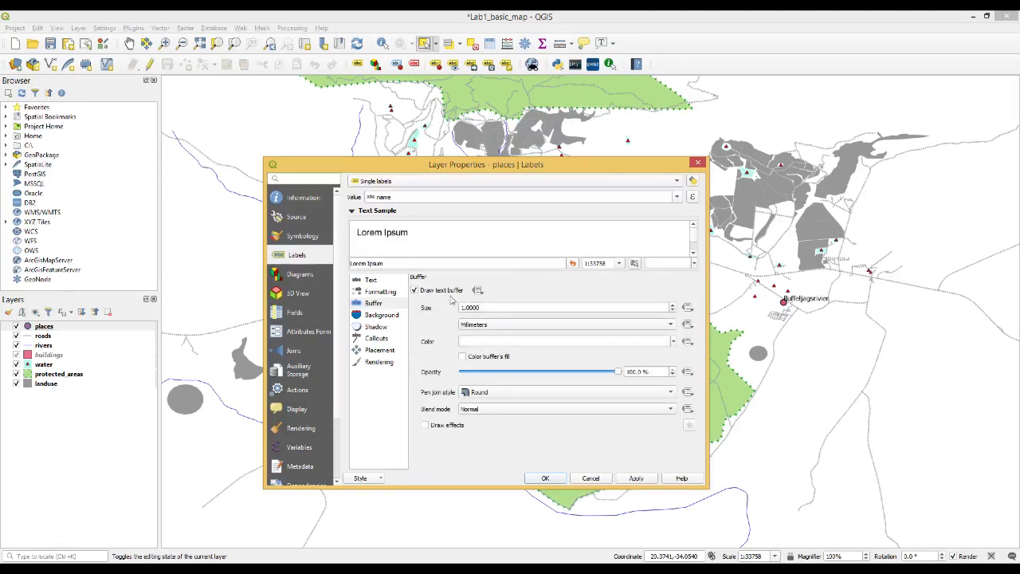
click(382, 351)
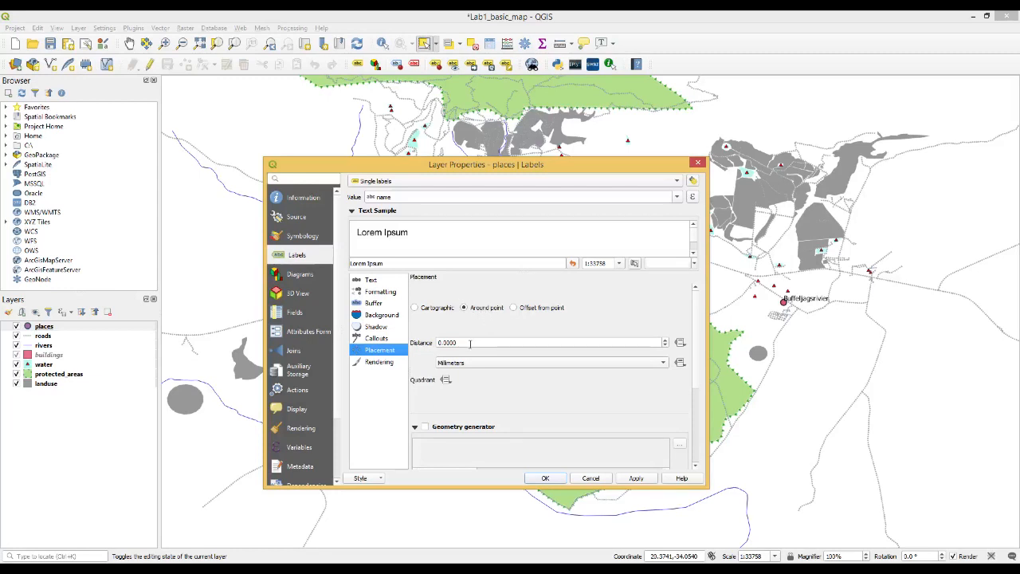
drag(474, 342, 431, 338)
text(2)
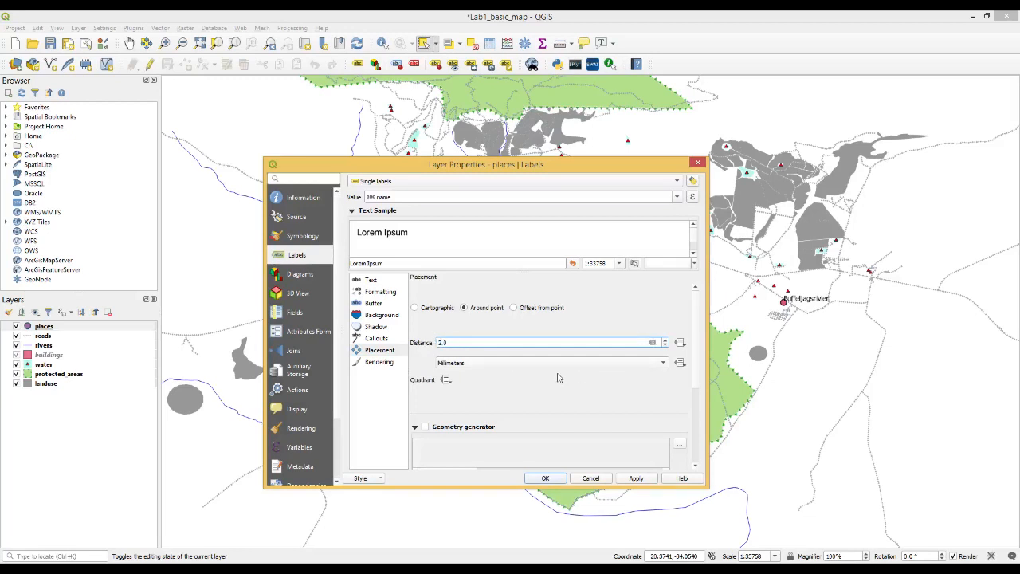
click(603, 391)
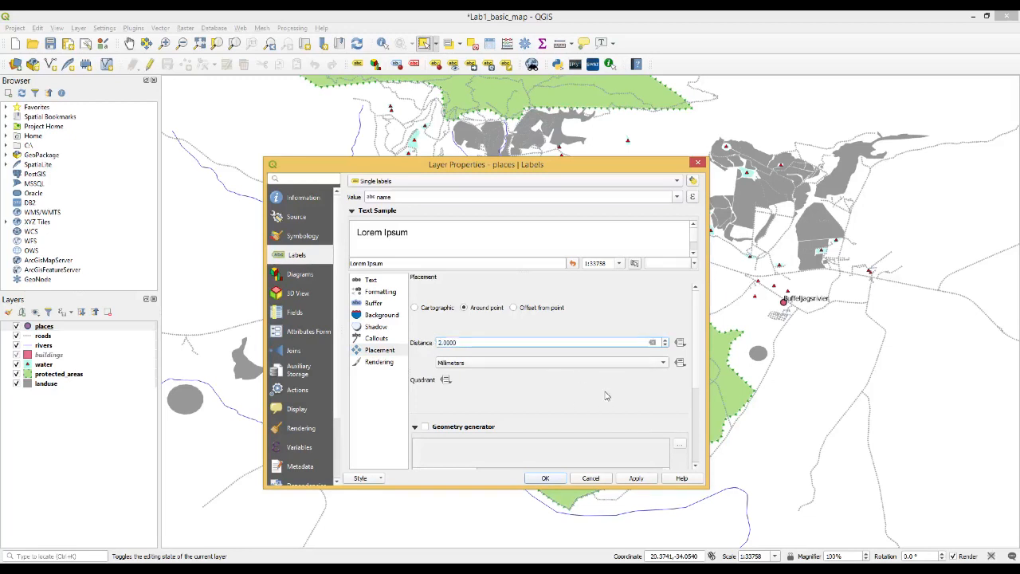
click(637, 479)
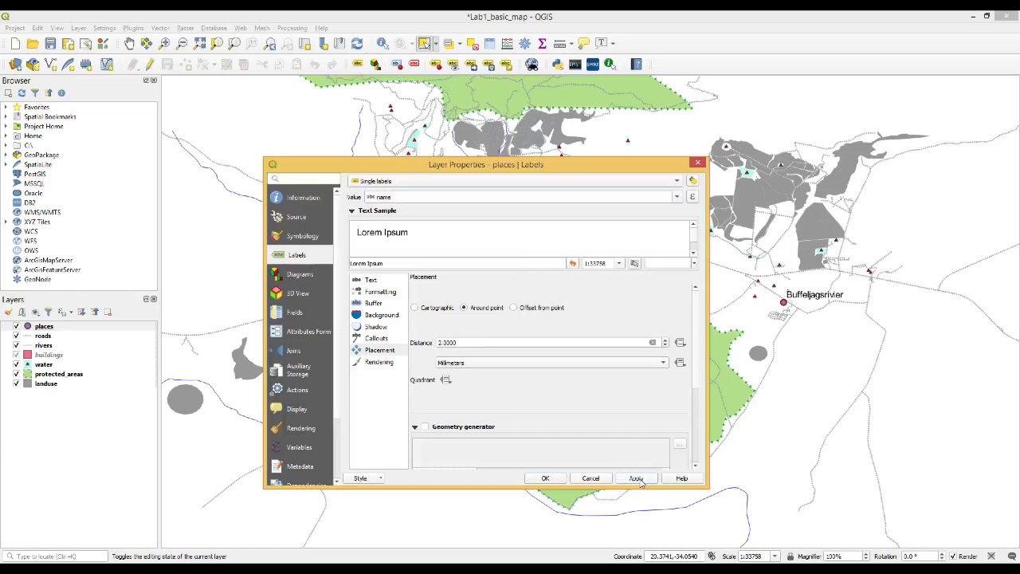
click(550, 479)
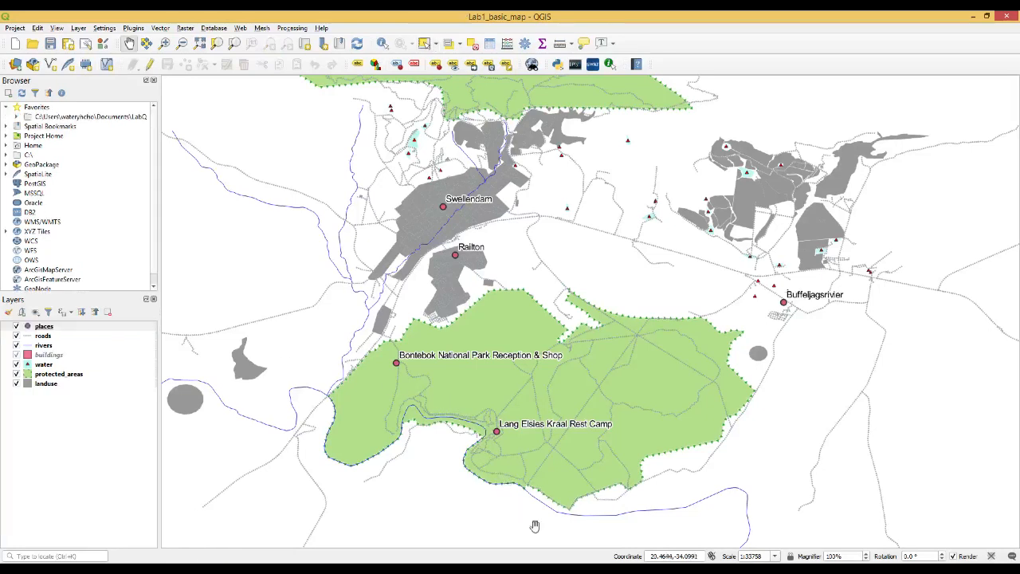
- Try wrapping the places labels on the space character in the formatting settings, and remove the wrap character again
click(357, 66)
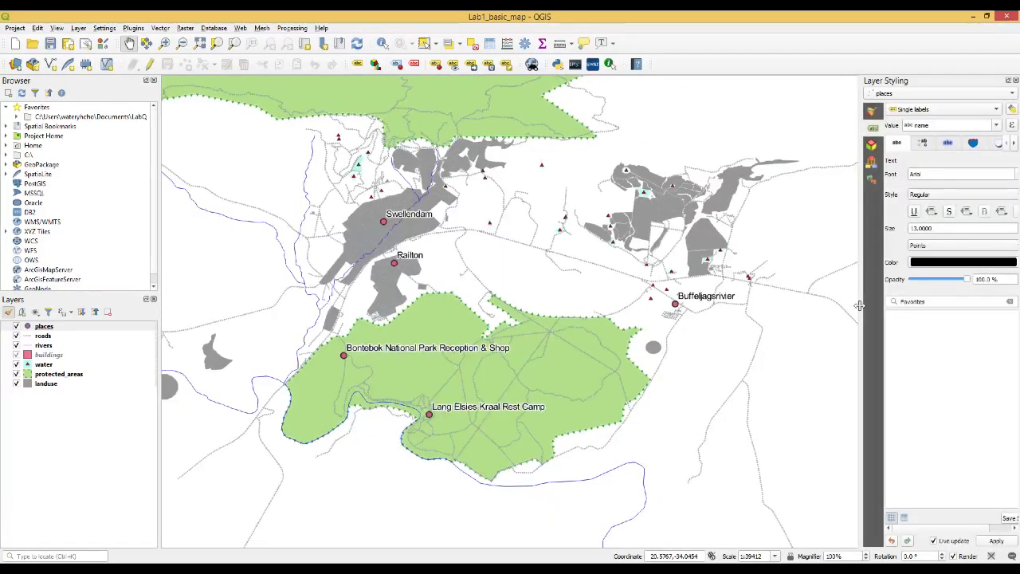
drag(860, 305, 823, 296)
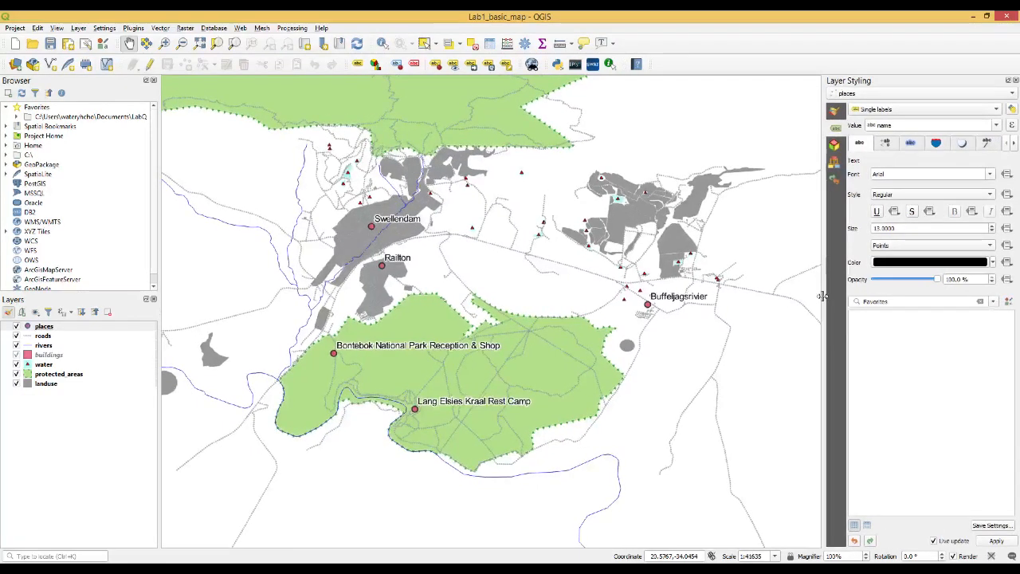
click(887, 144)
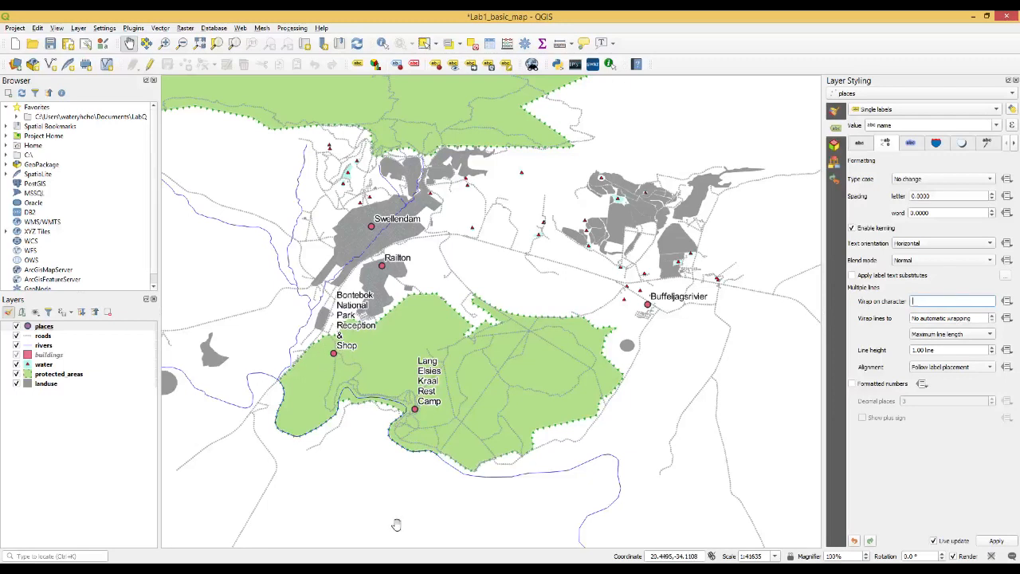
key(BackSpace)
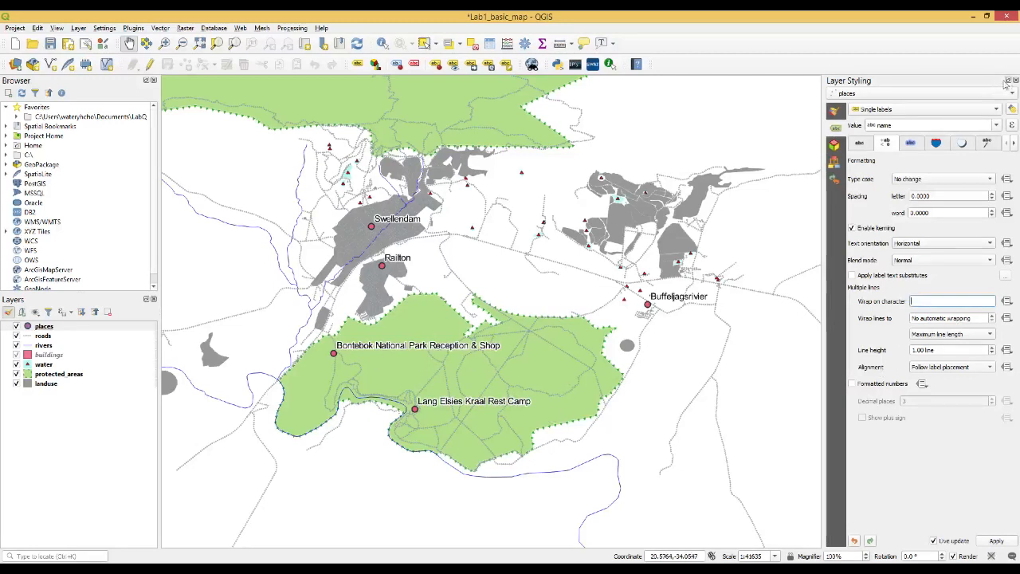
click(1015, 82)
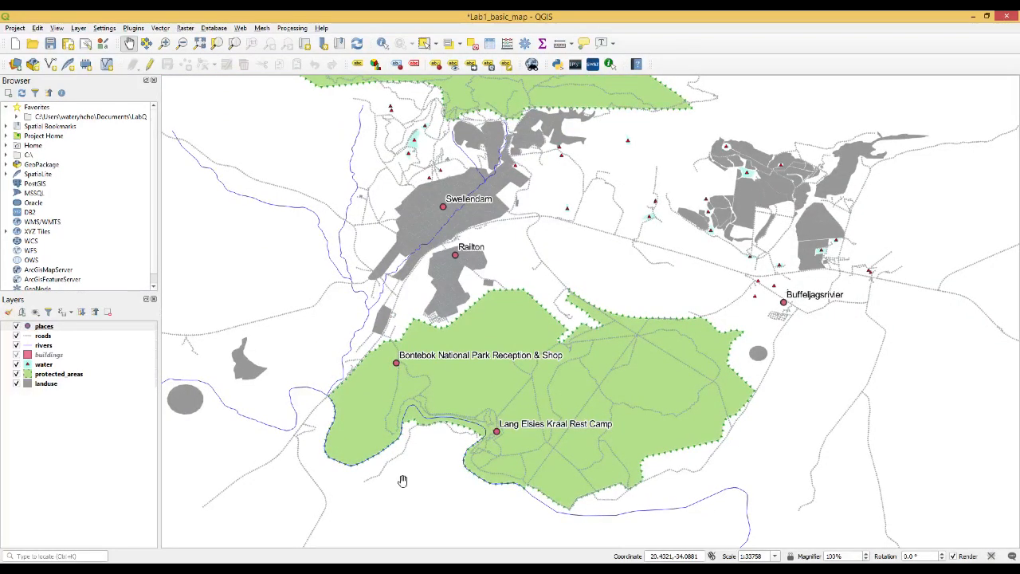
- In the places layer's label properties, change the label placement mode to Offset from point
right_click(46, 327)
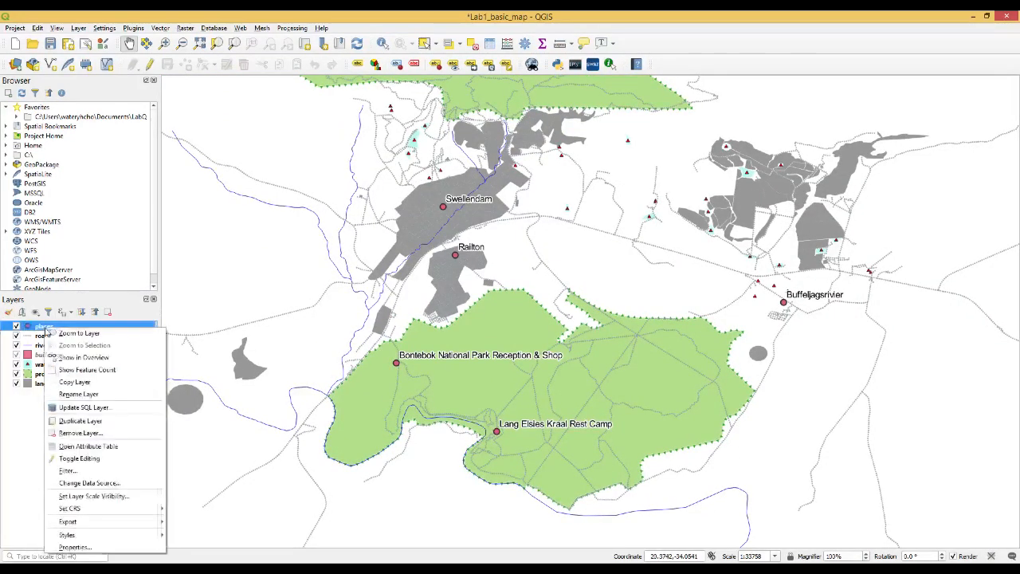
click(126, 548)
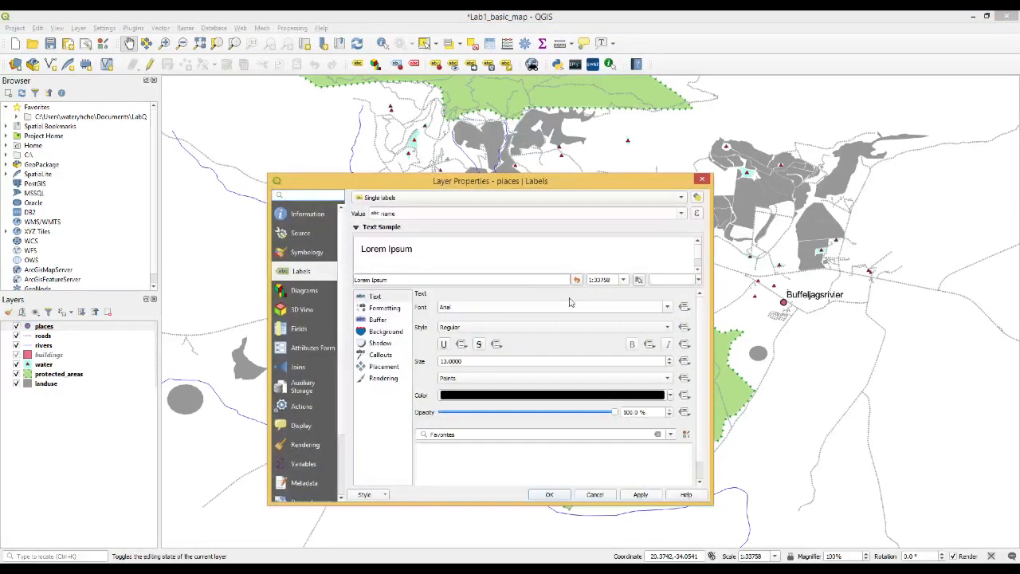
click(384, 367)
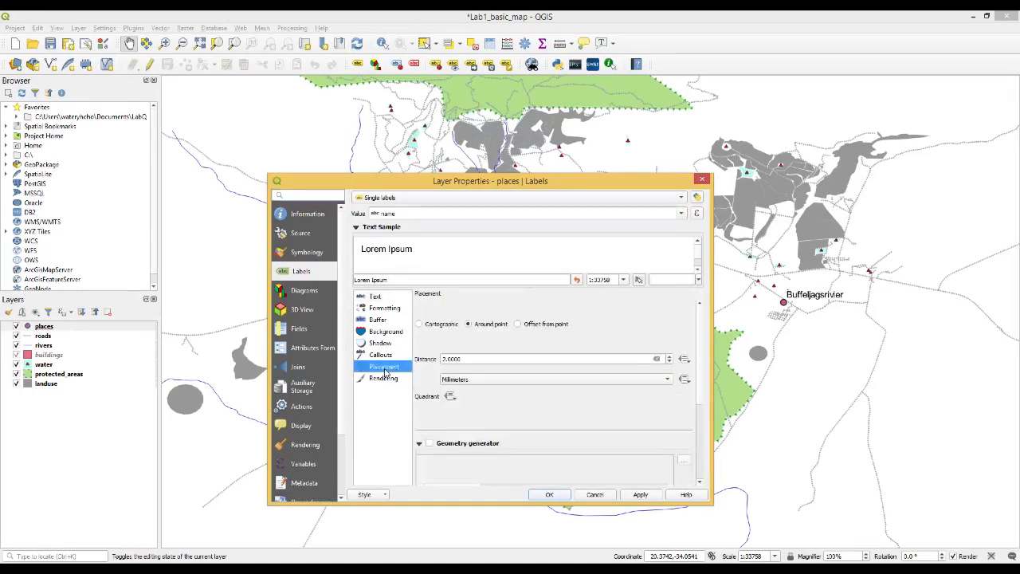
click(518, 325)
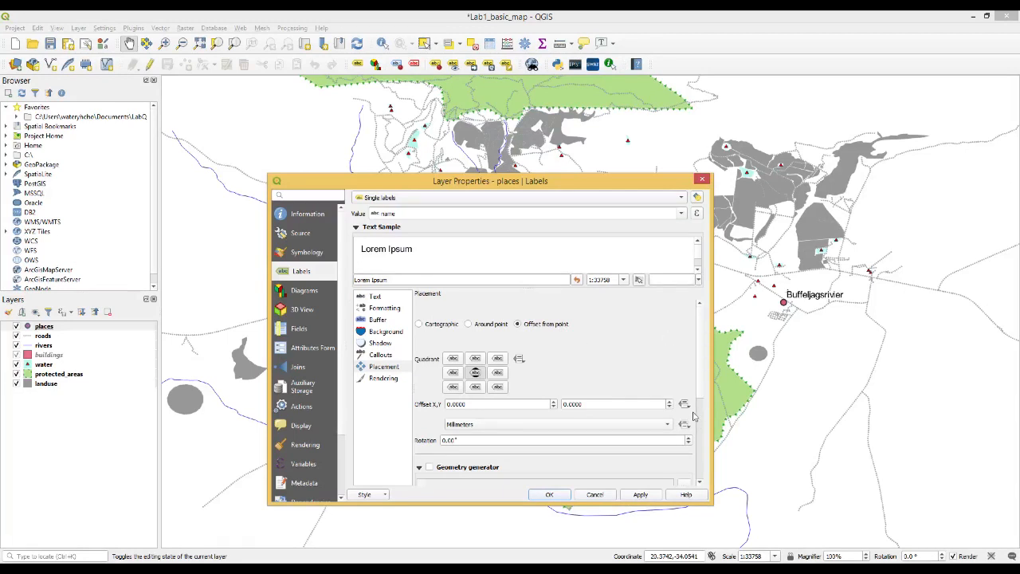
scroll(698, 385, down, 3)
scroll(692, 380, up, 3)
- Set the places marker symbol size to 0 millimeters, apply the change and close the layer properties
click(306, 253)
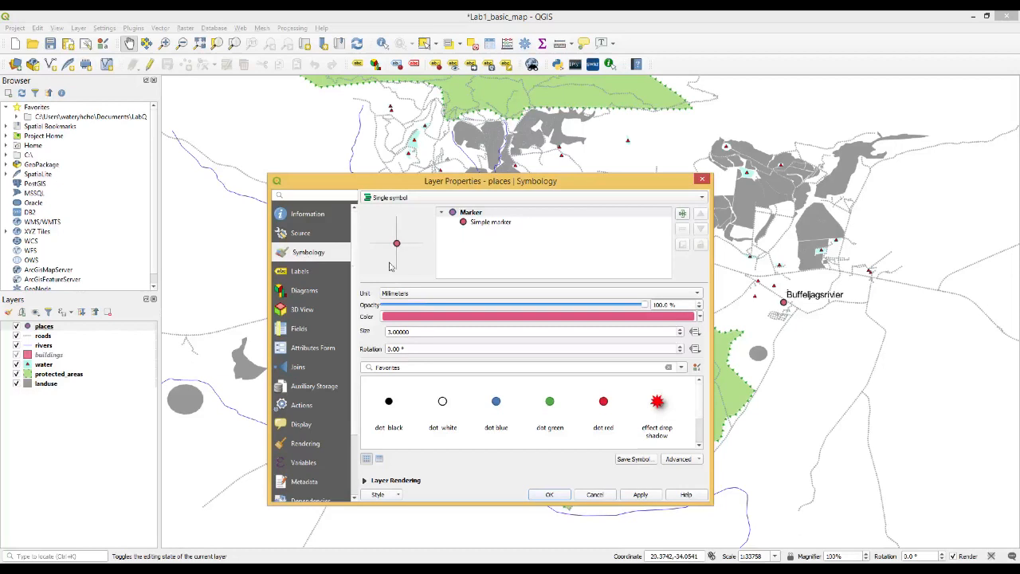
click(482, 213)
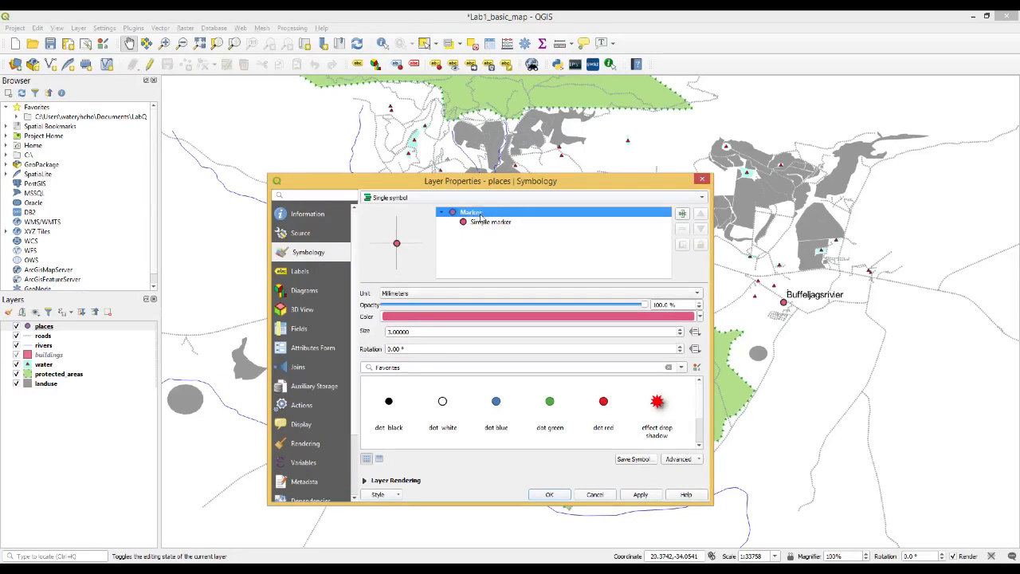
drag(427, 332, 388, 331)
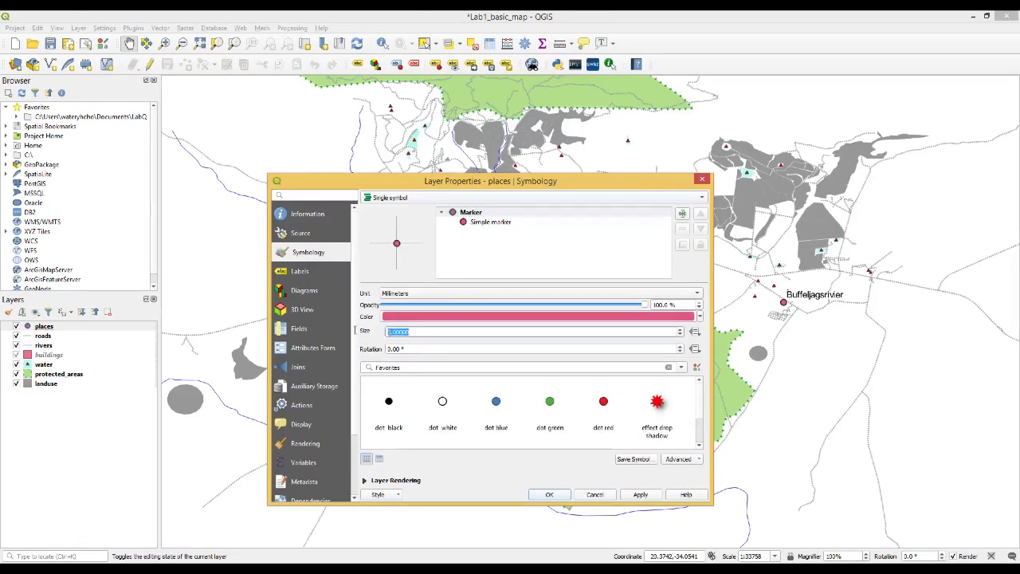
text(0)
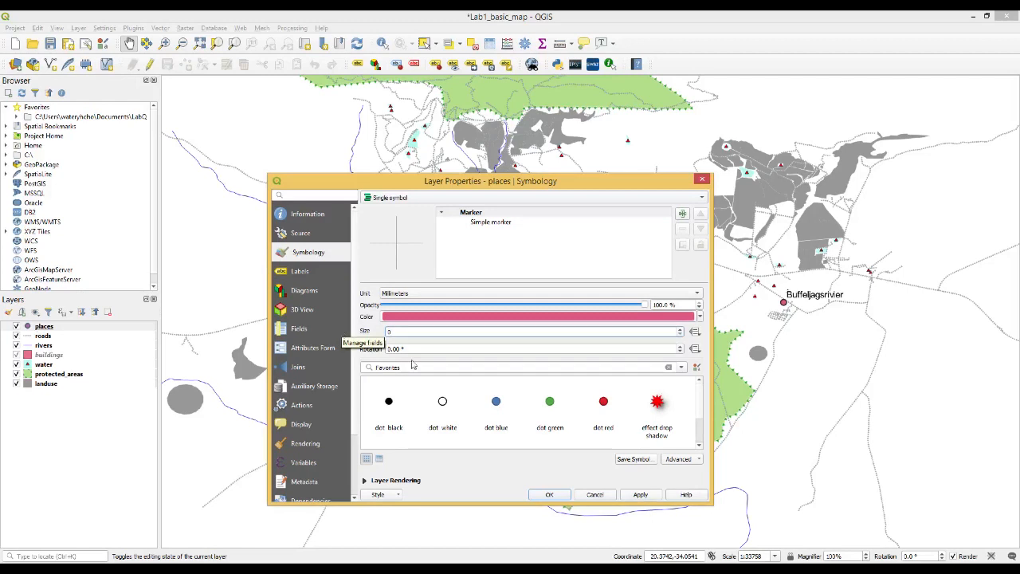
click(640, 495)
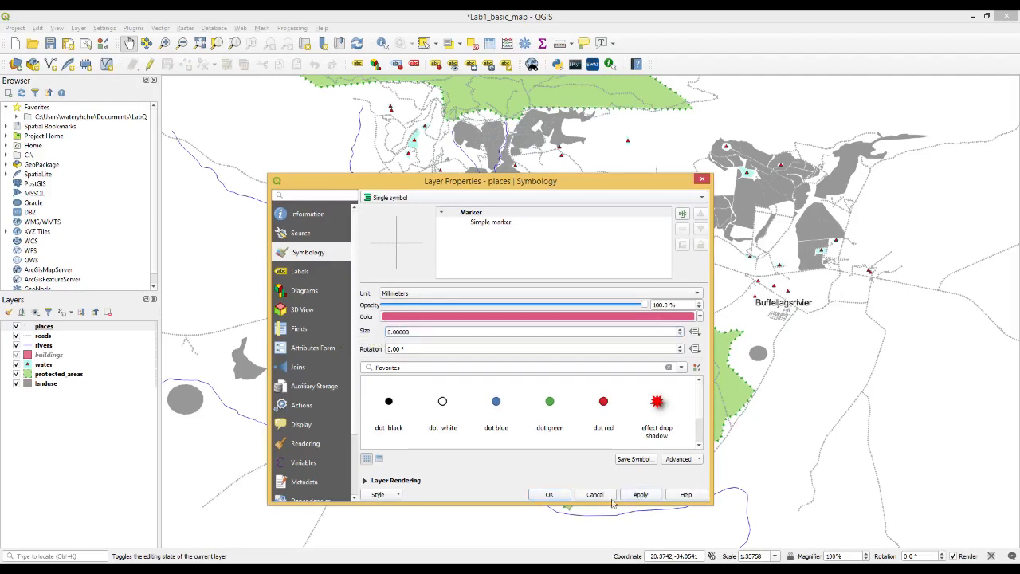
click(546, 496)
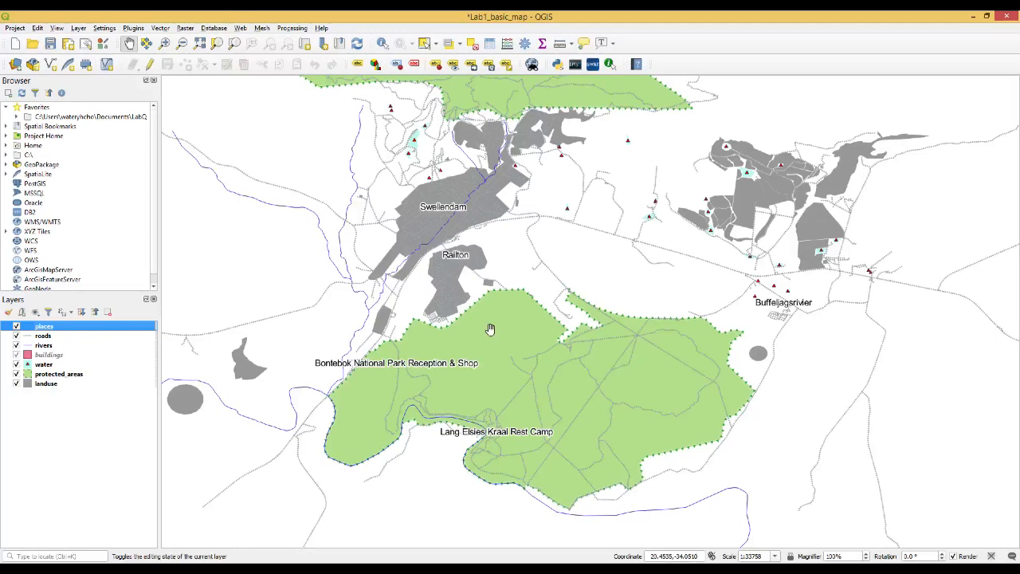
- Examine how the places labels display on the map around Swellendam and the national park at different scales
scroll(474, 245, down, 1)
scroll(473, 245, up, 1)
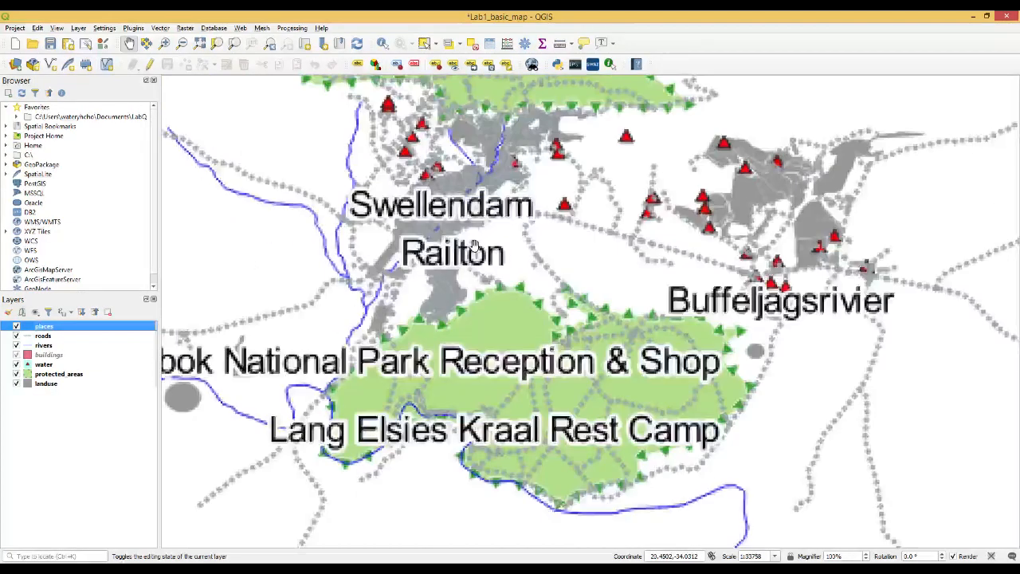
drag(475, 246, 498, 268)
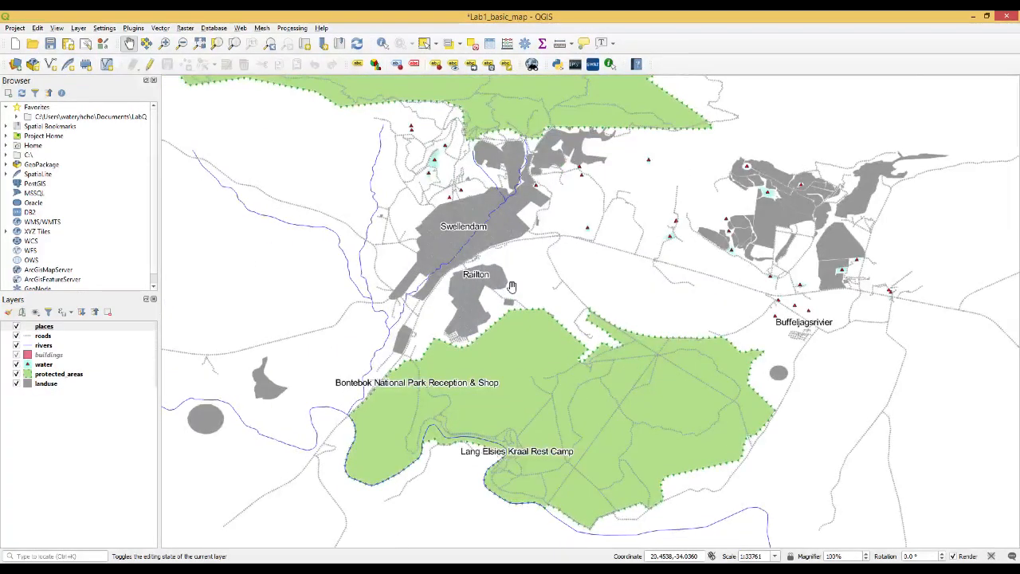
scroll(512, 287, up, 2)
scroll(513, 287, down, 2)
scroll(512, 289, down, 1)
scroll(512, 289, up, 1)
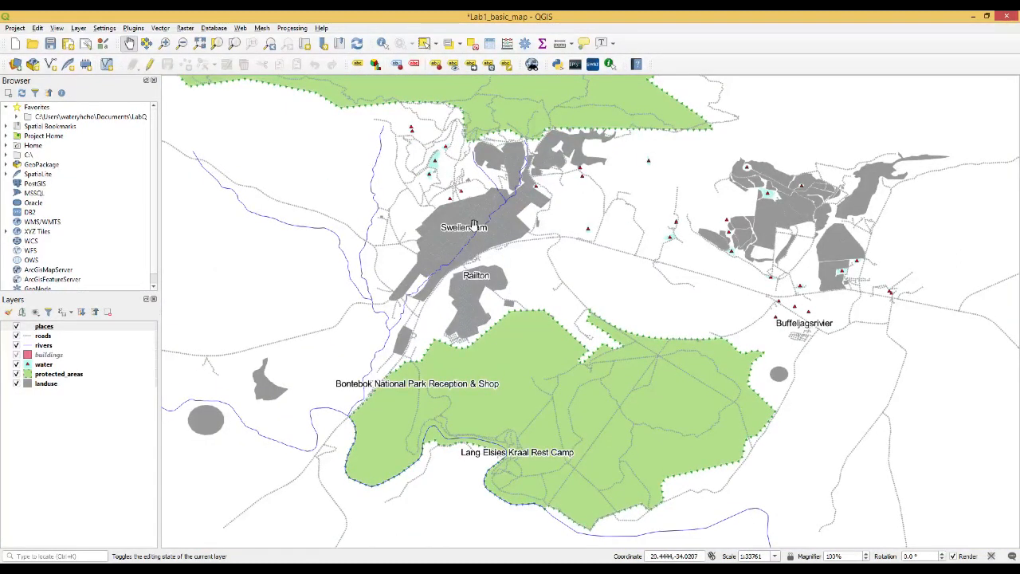
scroll(474, 225, up, 3)
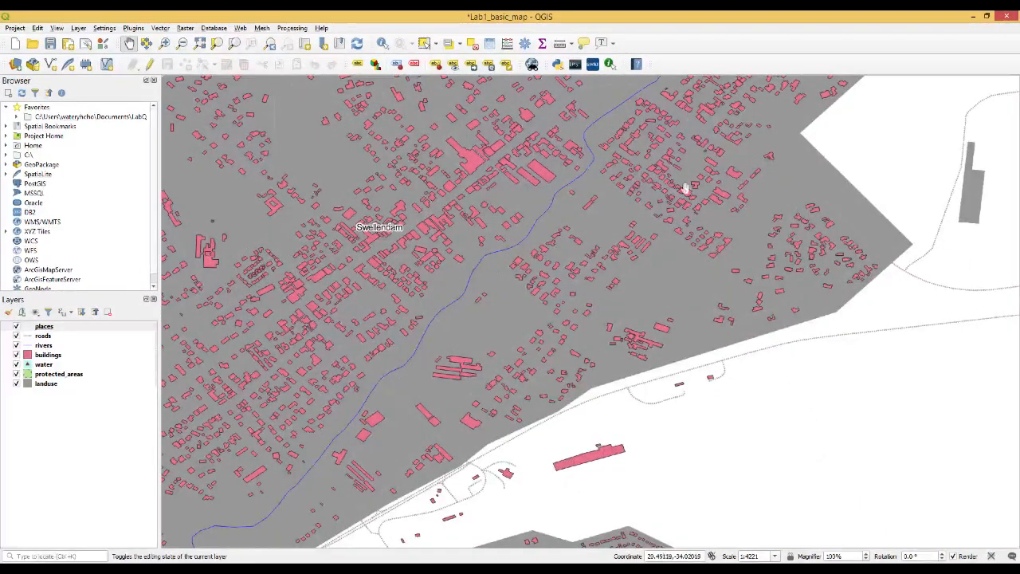
scroll(450, 231, down, 1)
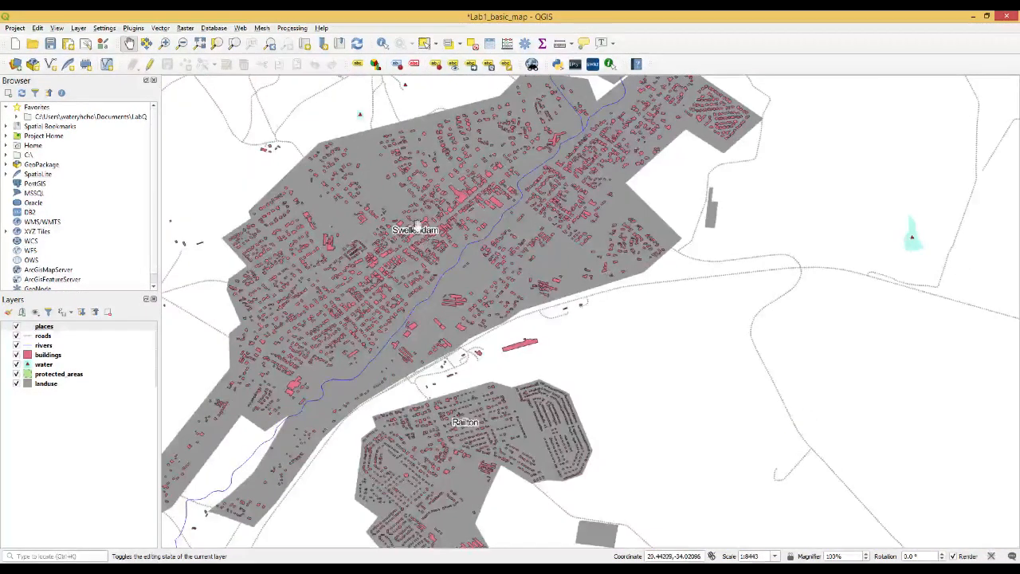
scroll(512, 391, down, 1)
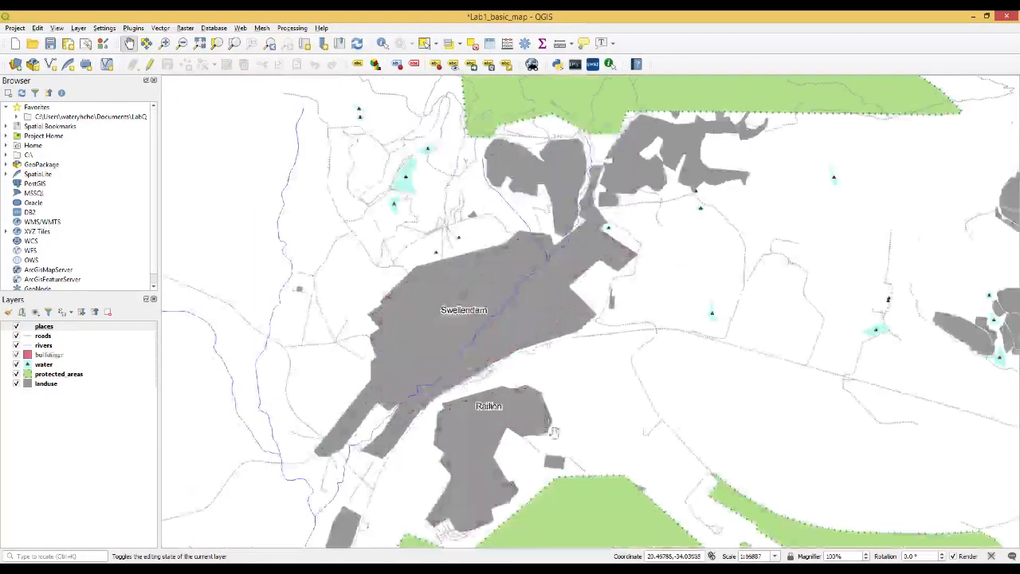
drag(579, 412, 566, 316)
scroll(568, 319, down, 1)
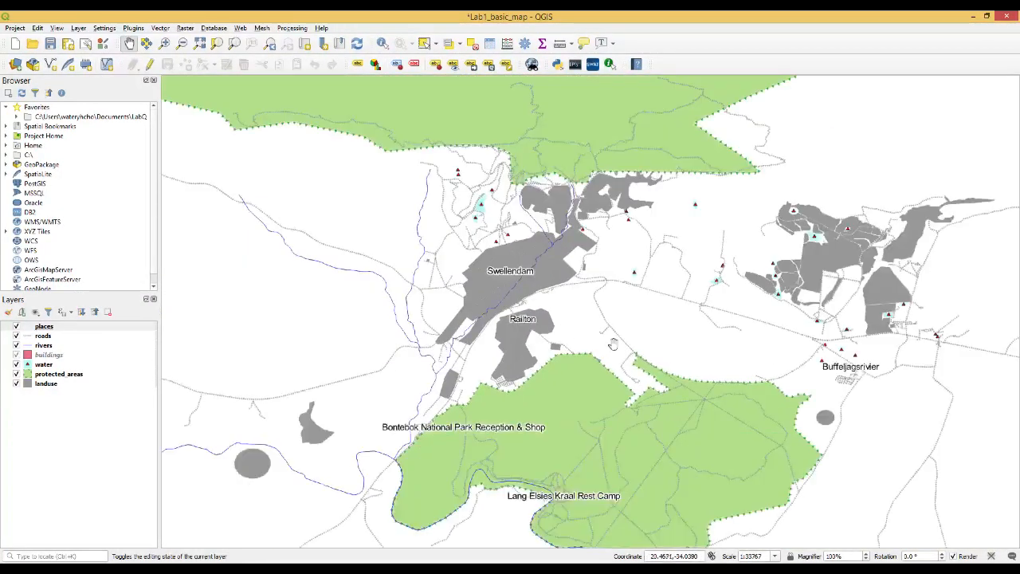
drag(614, 344, 577, 317)
scroll(568, 338, down, 1)
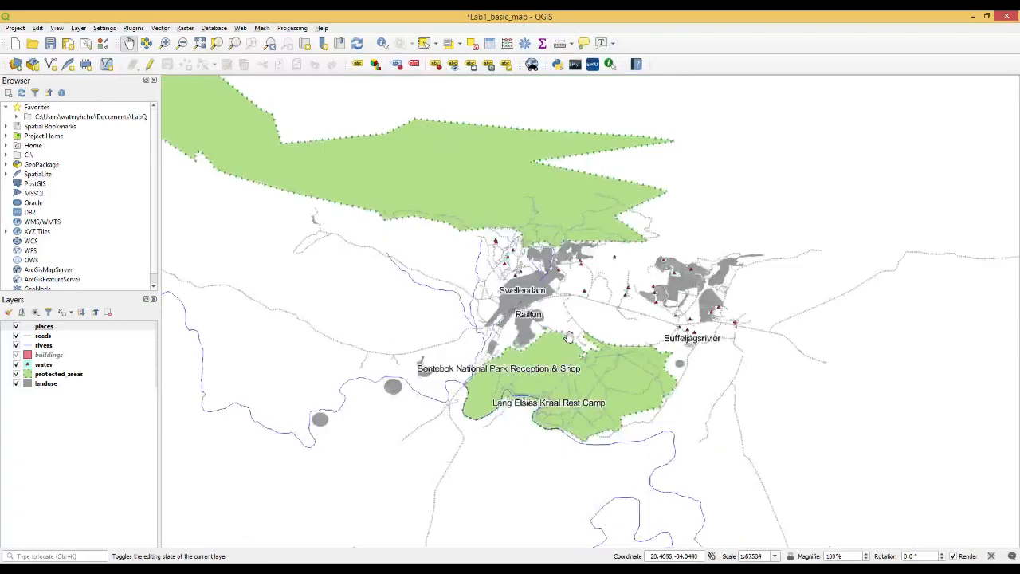
scroll(569, 338, up, 1)
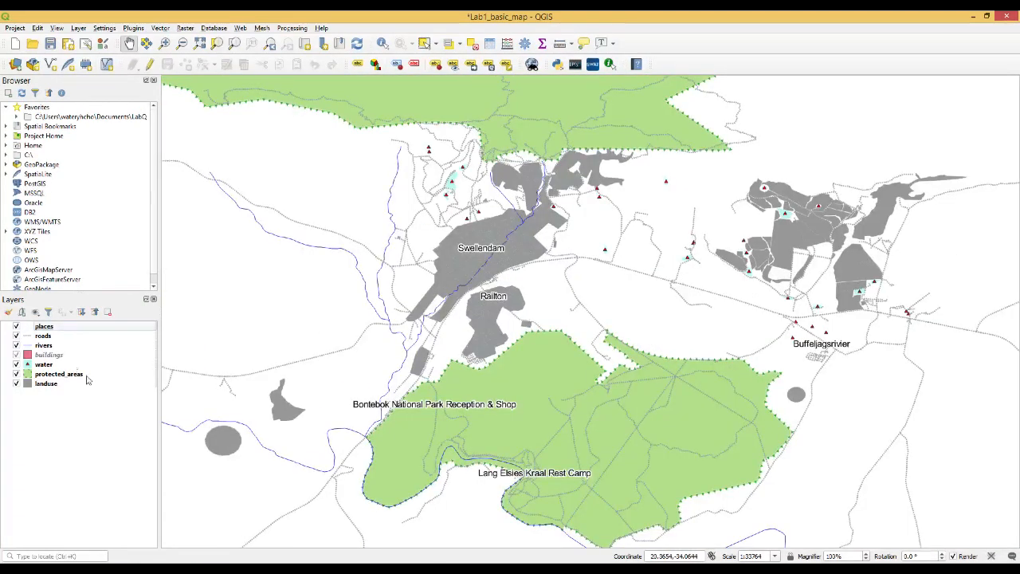
- In the roads layer properties, turn on single labels using the name field
right_click(44, 337)
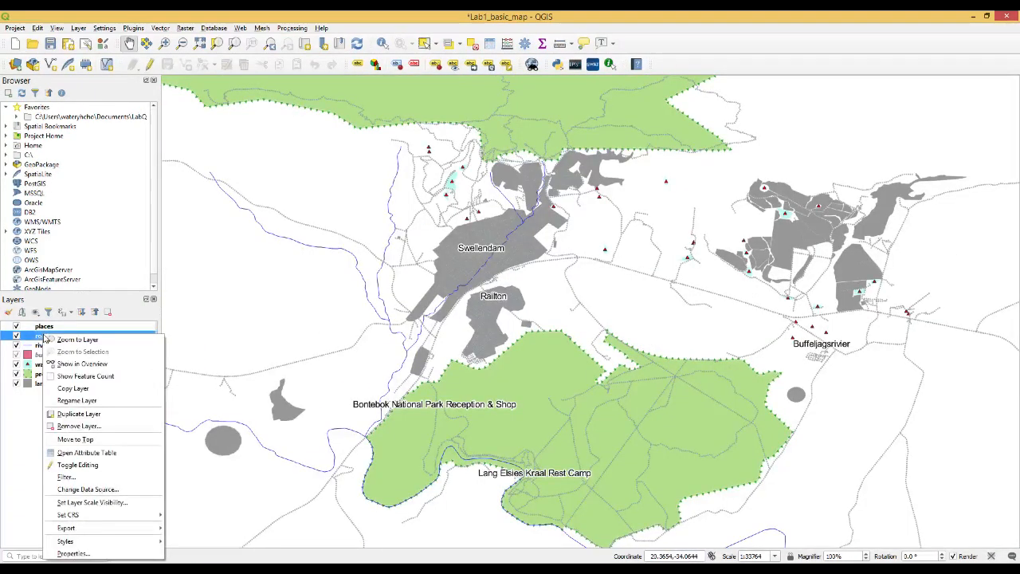
click(117, 554)
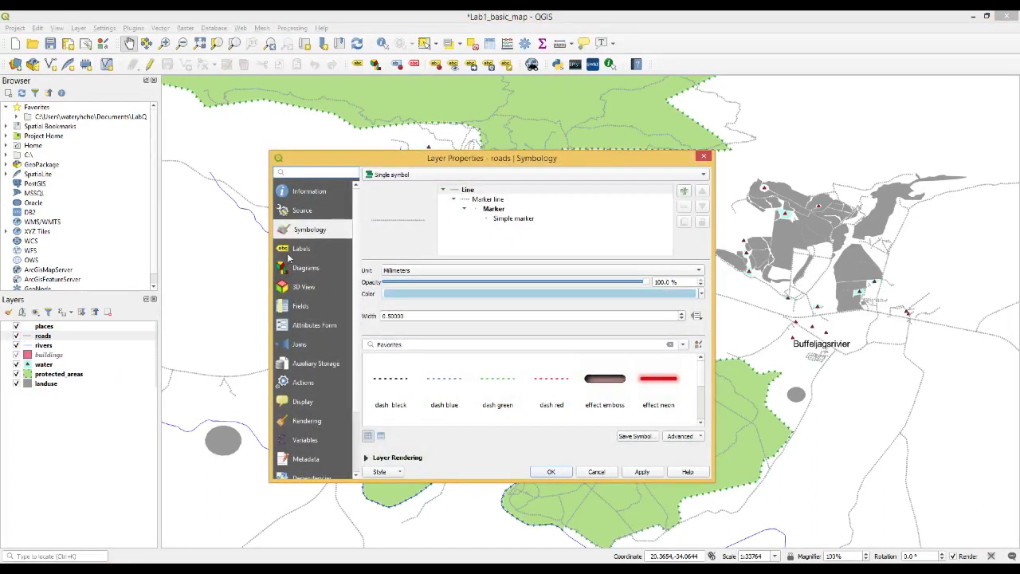
click(301, 251)
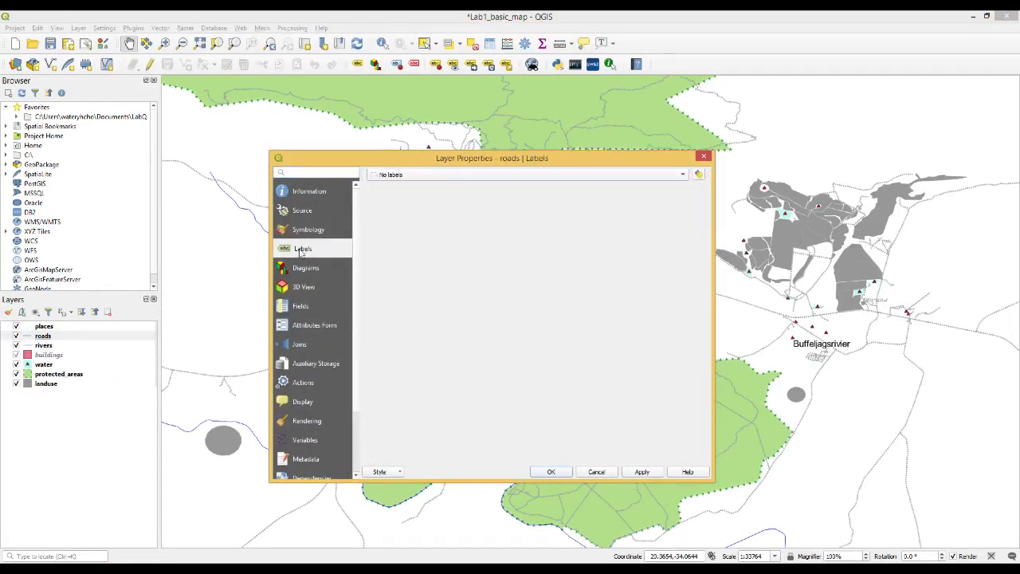
click(442, 174)
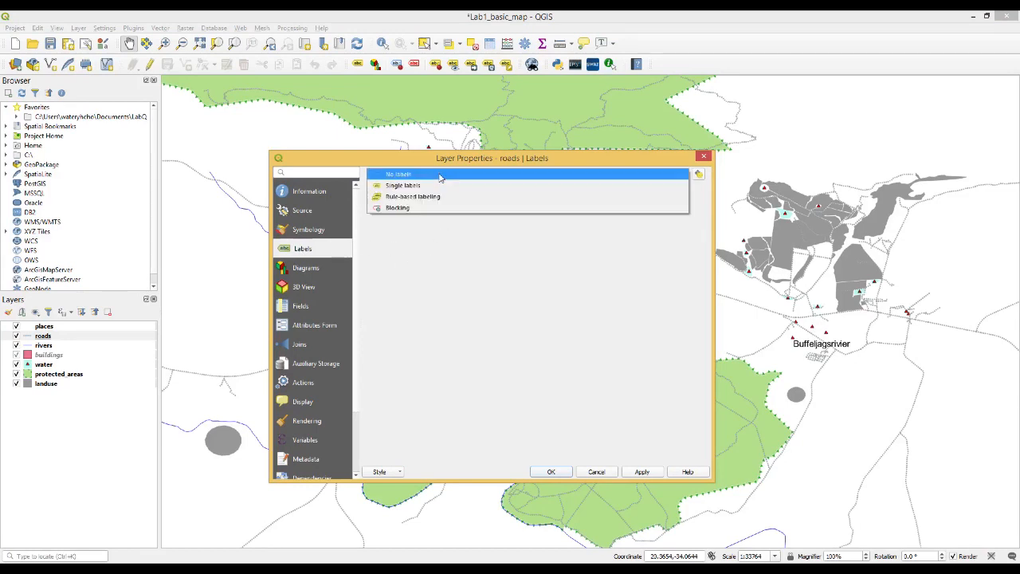
click(431, 186)
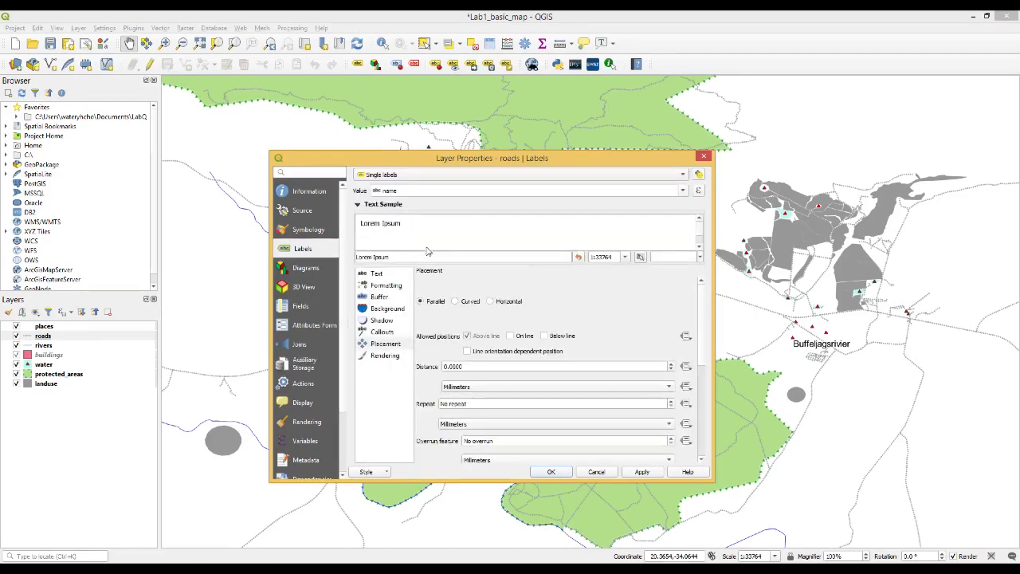
click(379, 274)
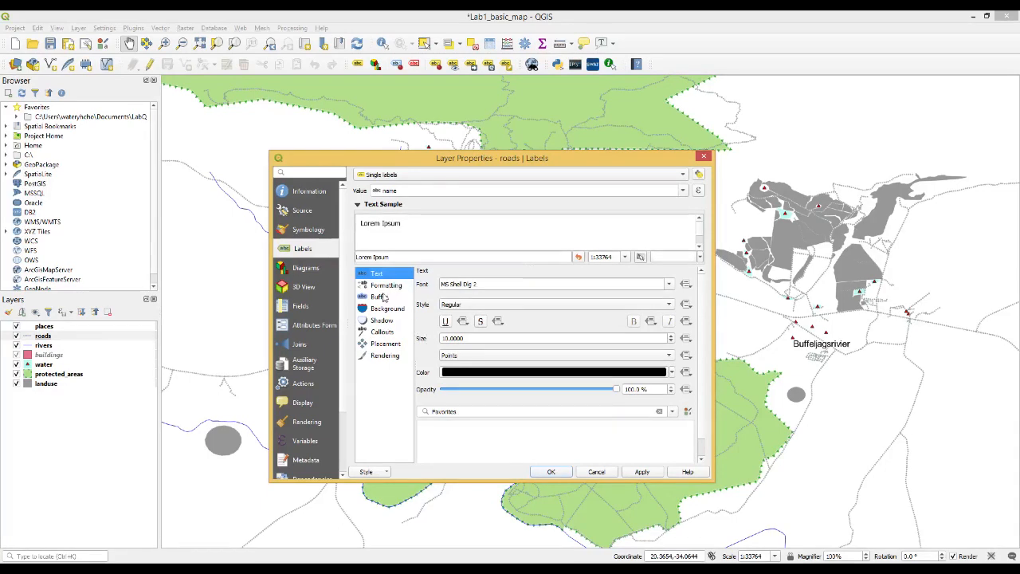
- Restrict the roads labels' allowed placement positions to On line, without Above line
click(390, 349)
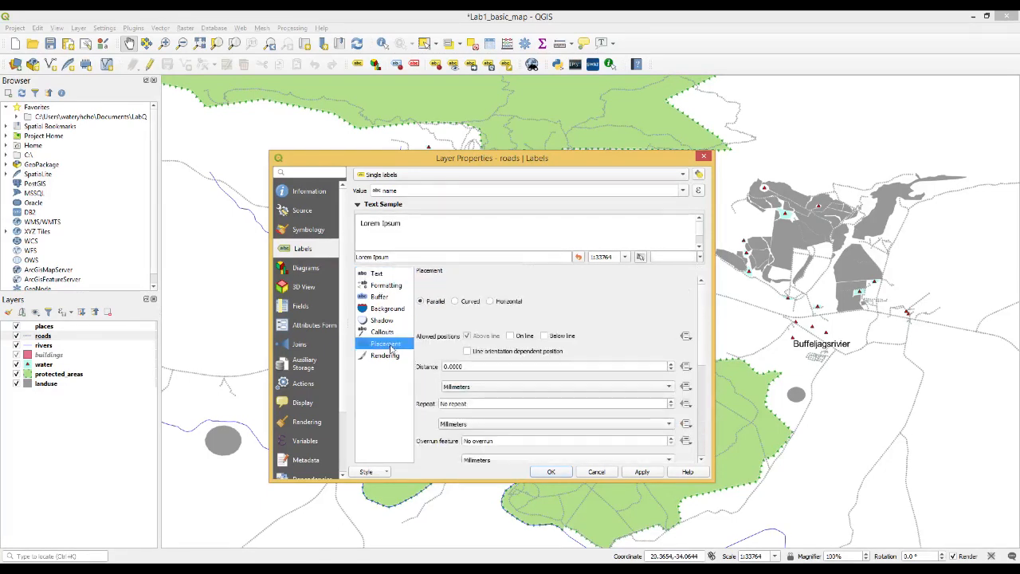
click(511, 337)
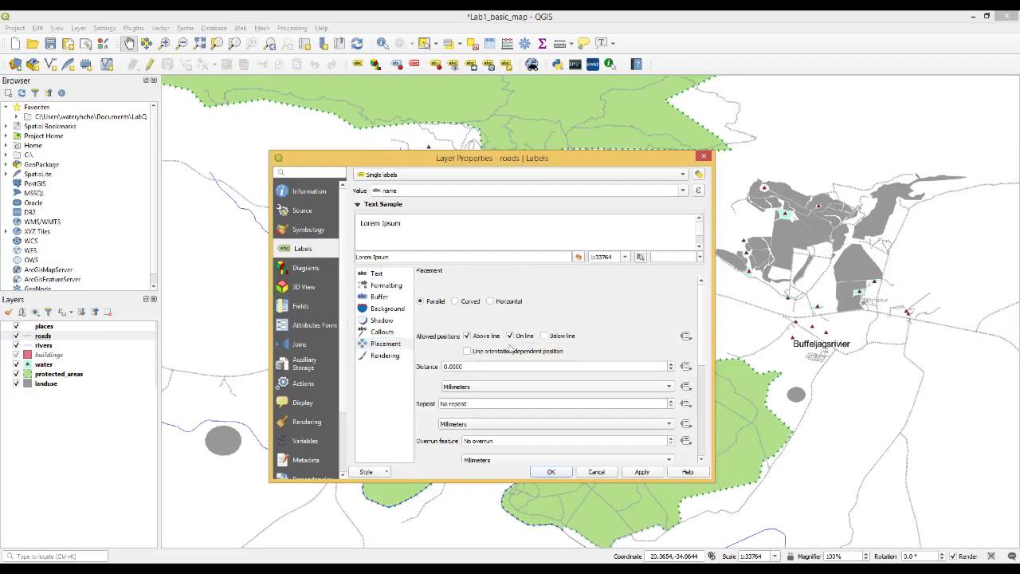
click(468, 337)
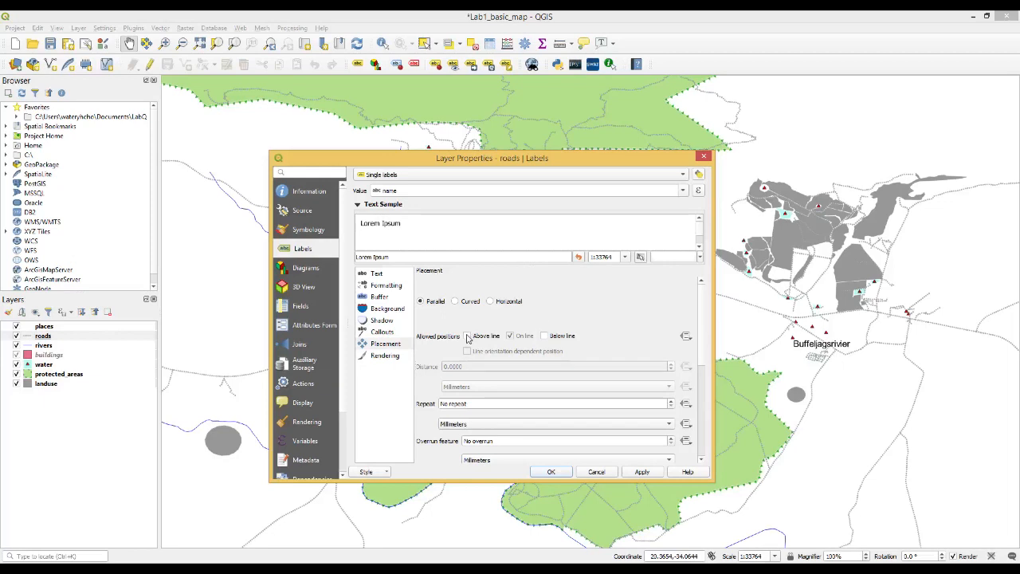
drag(705, 339, 700, 307)
- Enable the text buffer for the roads labels, then apply and close the layer properties
click(379, 298)
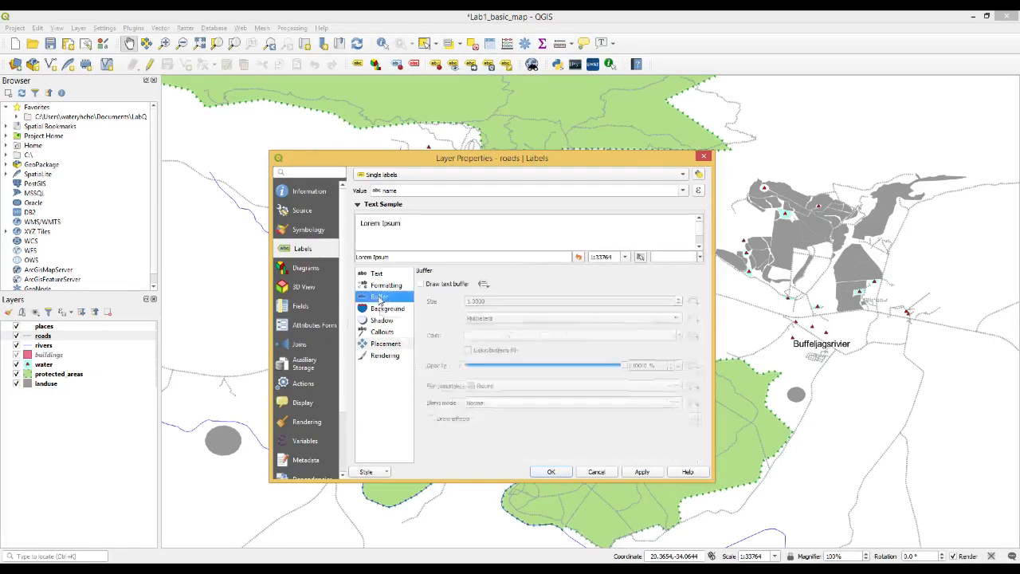
click(421, 285)
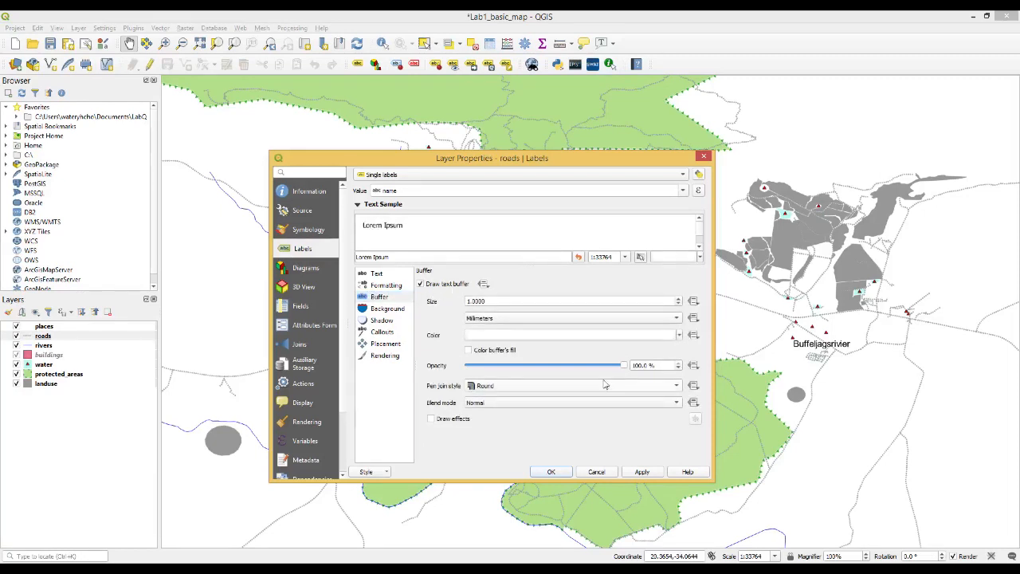
click(643, 471)
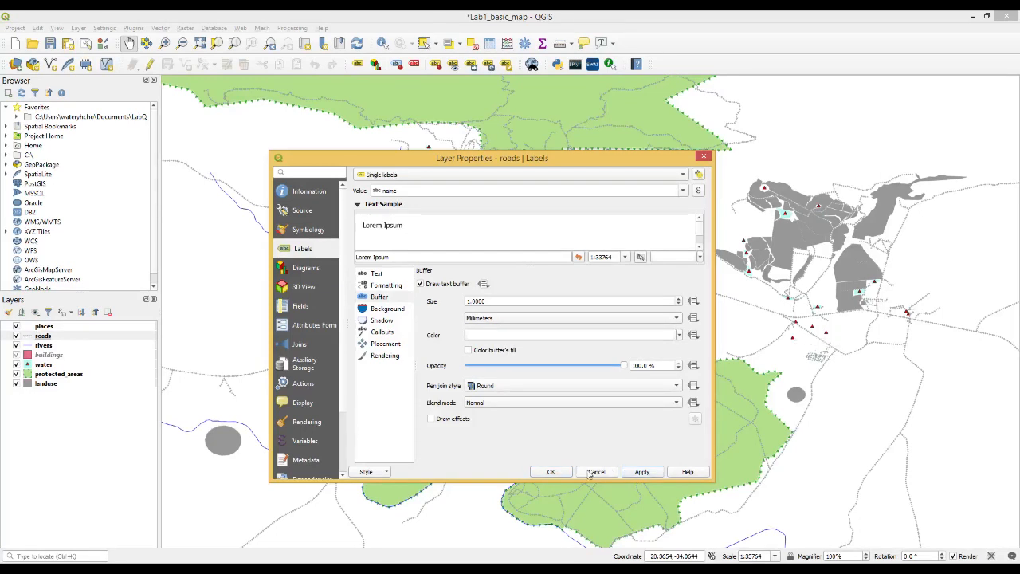
click(551, 472)
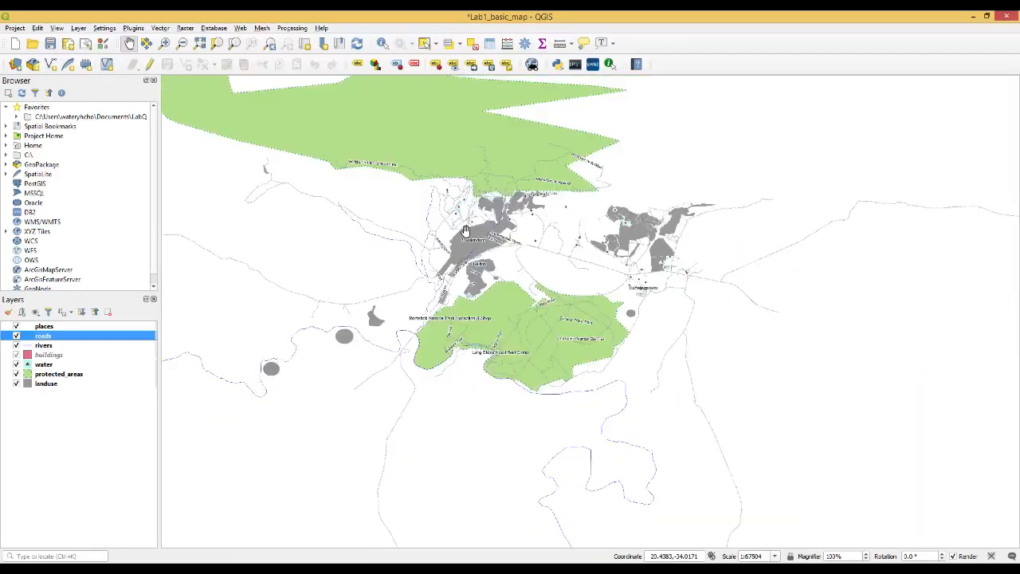
scroll(466, 232, up, 1)
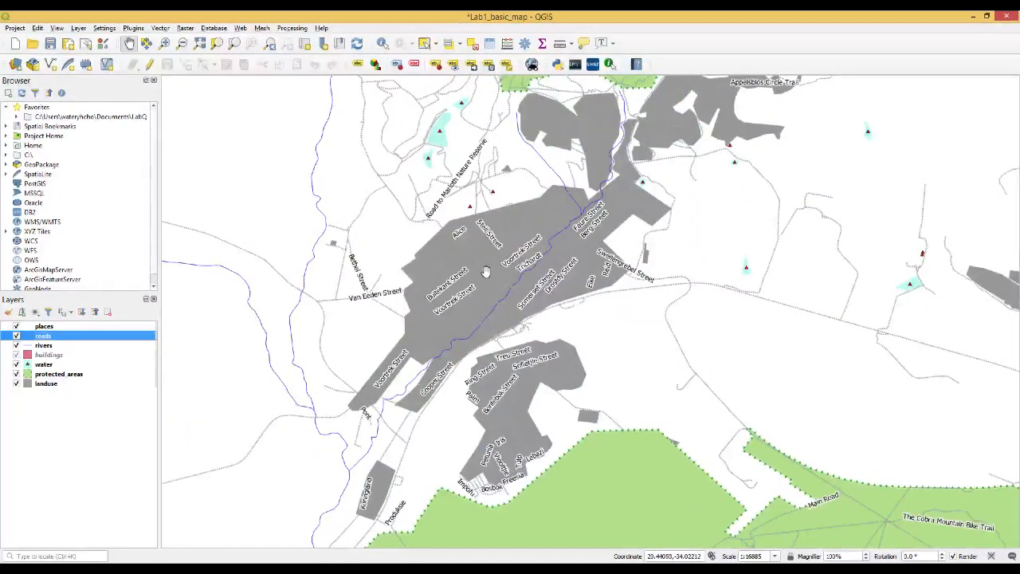
scroll(485, 275, up, 1)
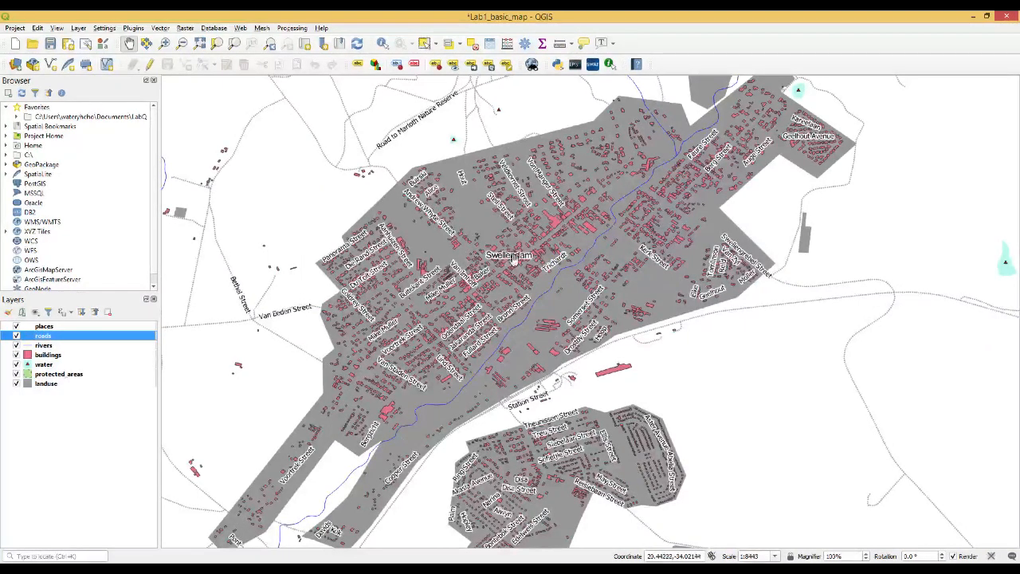
scroll(504, 255, up, 1)
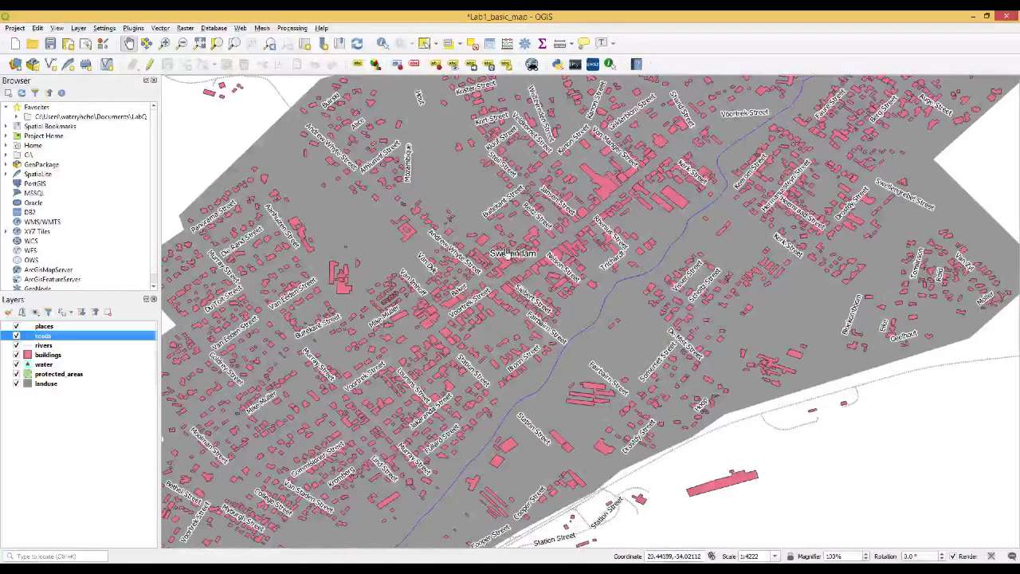
- Examine how the road labels display around Swellendam at different map scales
scroll(512, 254, down, 1)
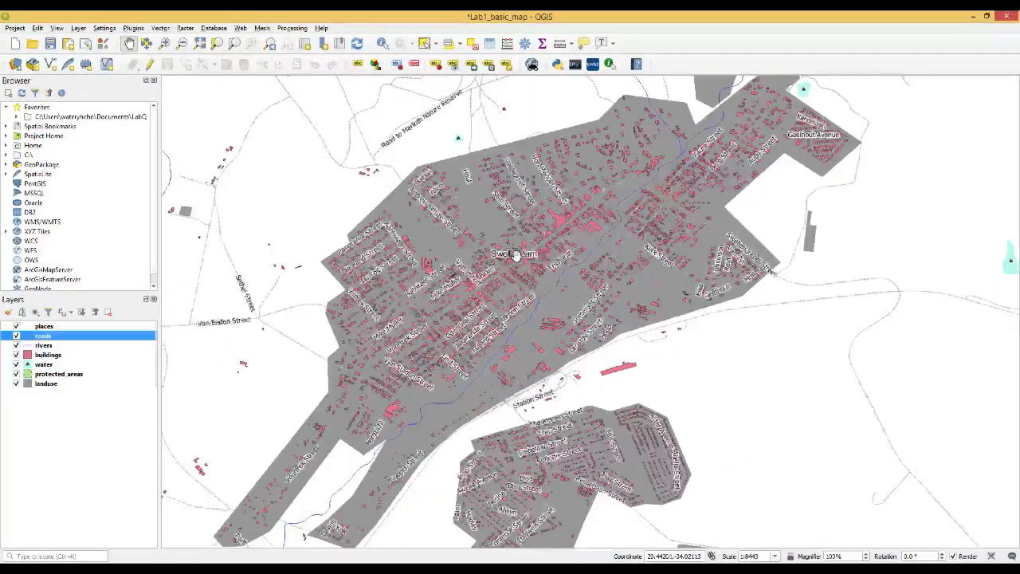
scroll(517, 263, down, 1)
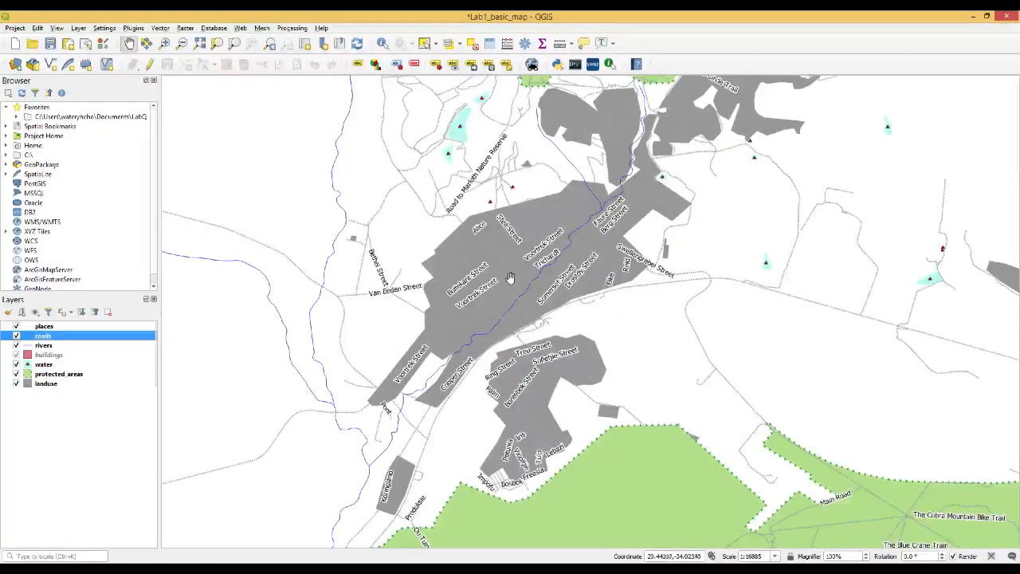
scroll(515, 269, up, 1)
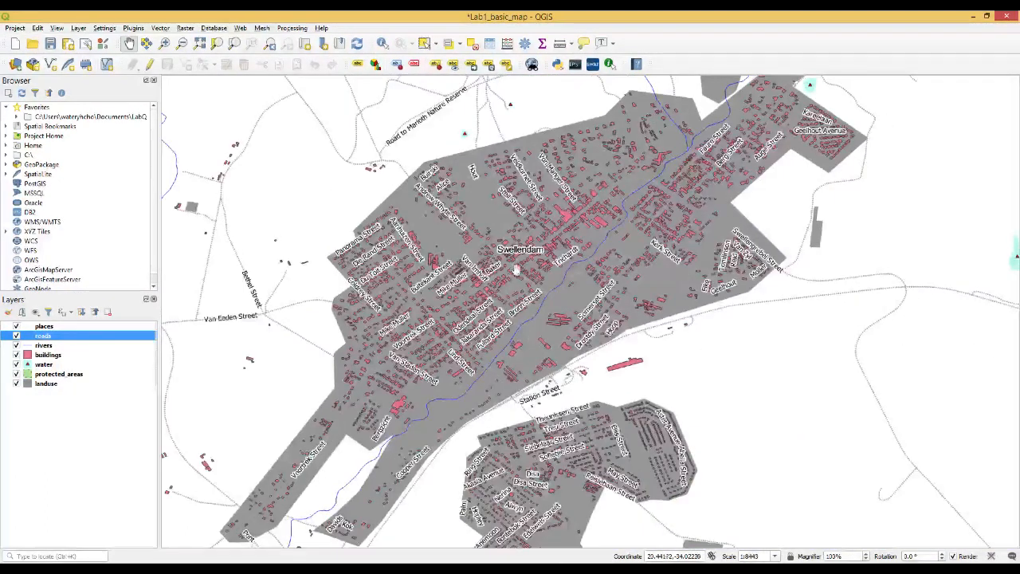
scroll(516, 266, down, 1)
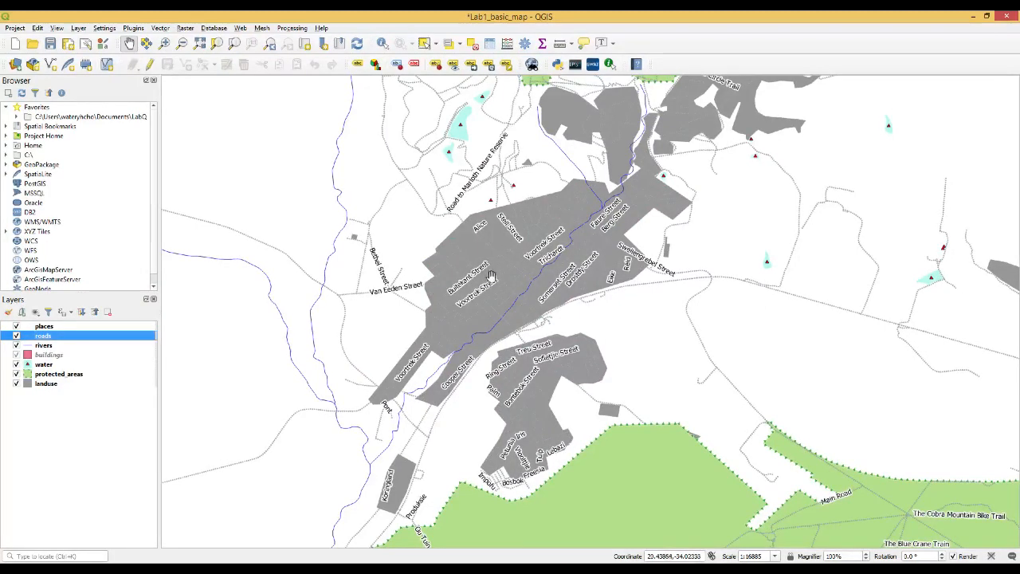
scroll(508, 265, up, 1)
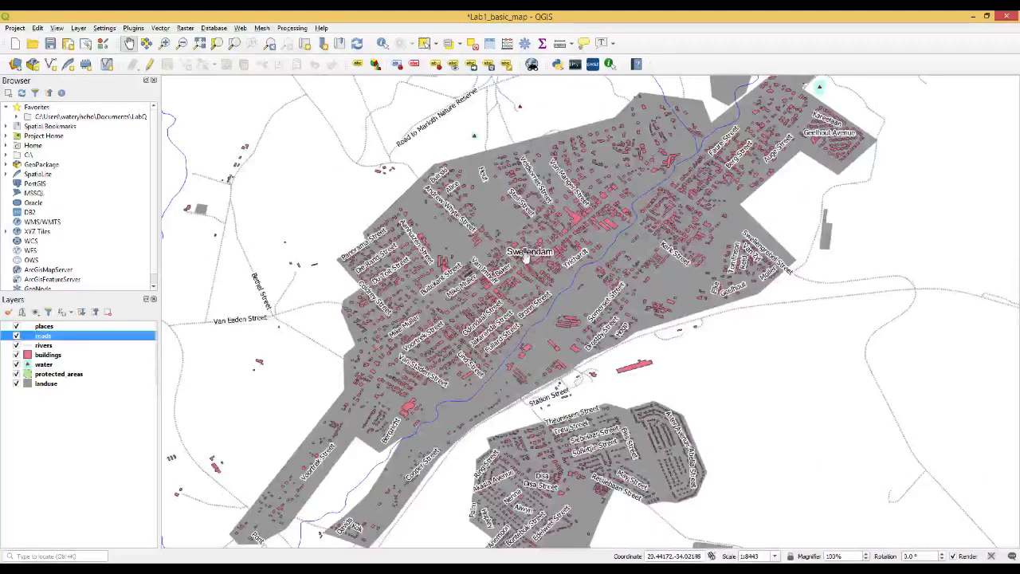
scroll(527, 263, down, 1)
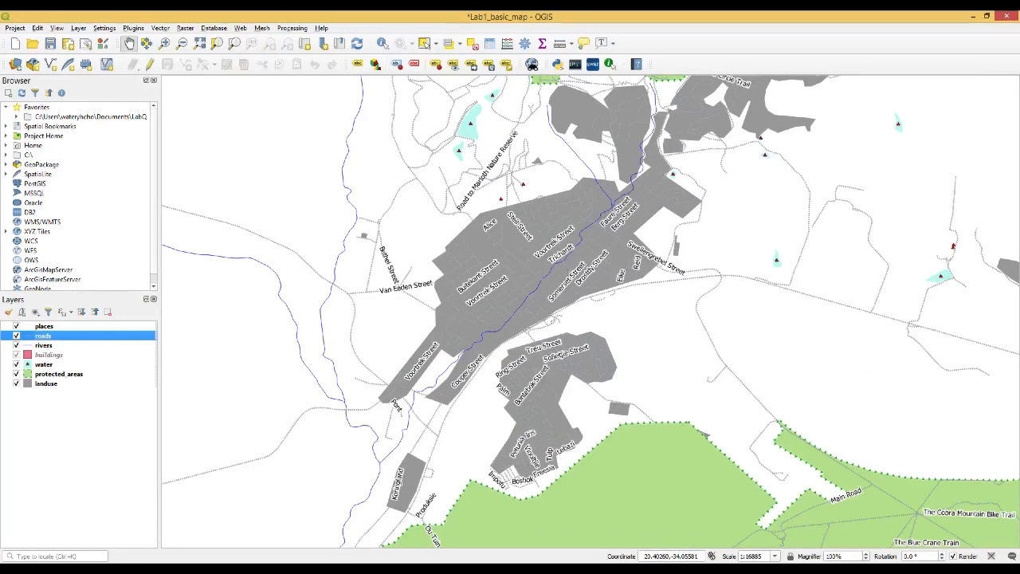
- Set the roads labels' rendering to merge connected lines and suppress labeling of features smaller than 5.00 mm, and apply it
right_click(43, 338)
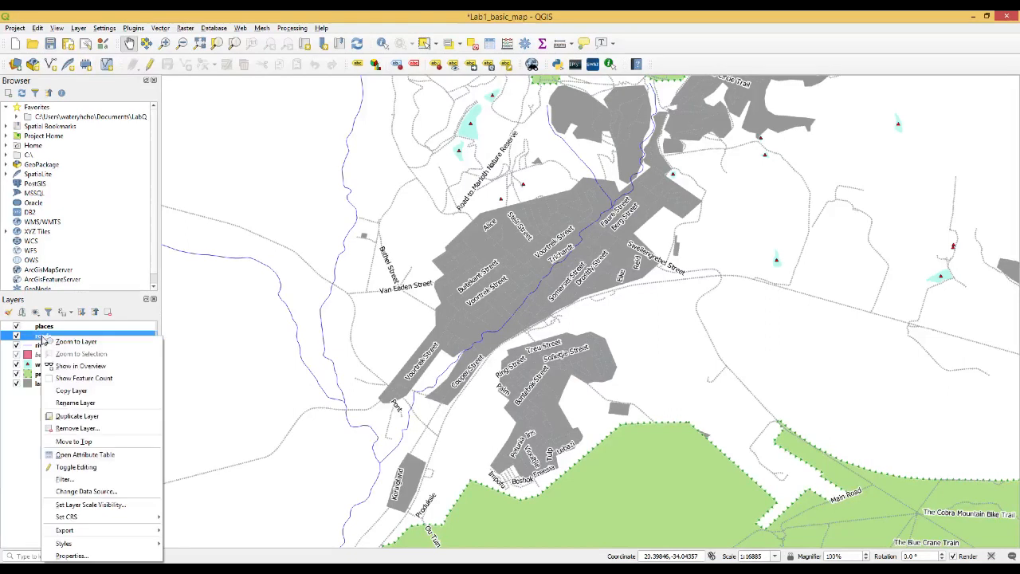
click(79, 557)
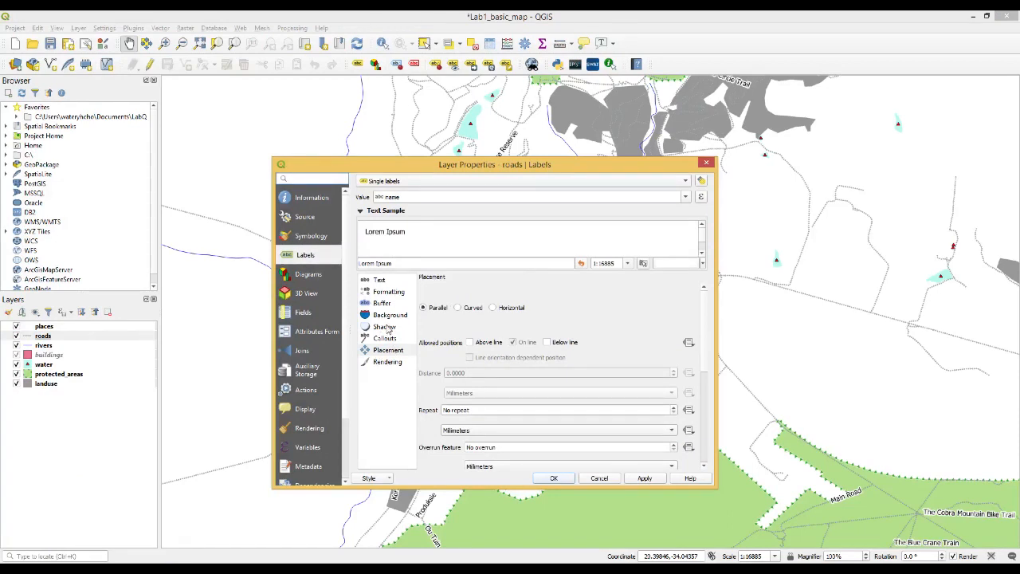
click(388, 363)
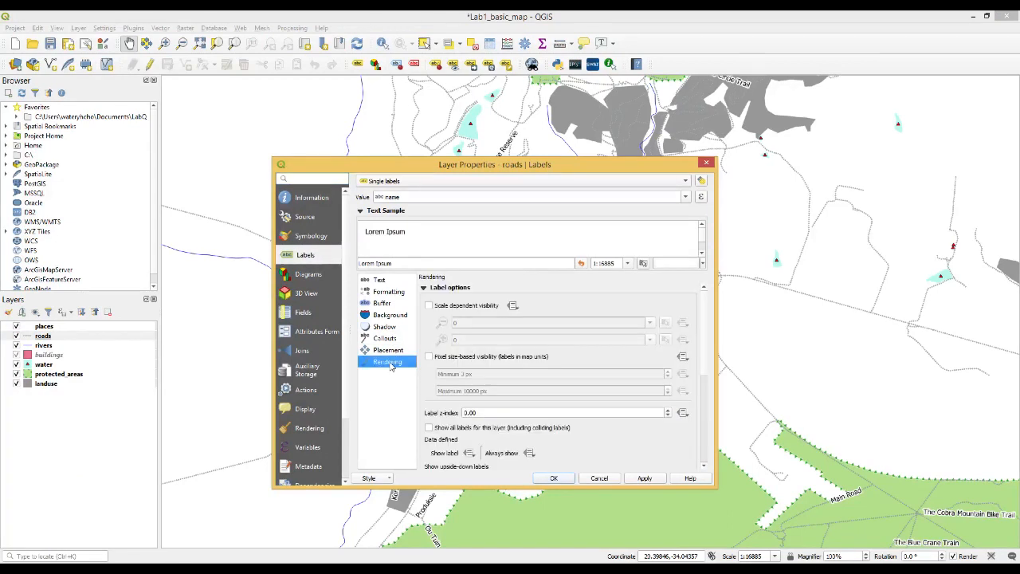
drag(705, 304, 686, 398)
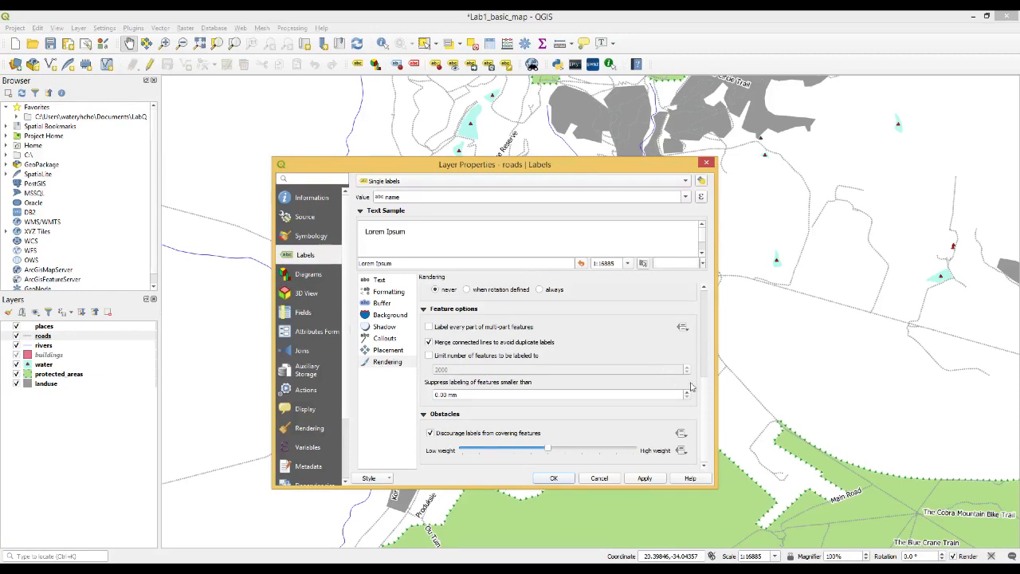
click(655, 480)
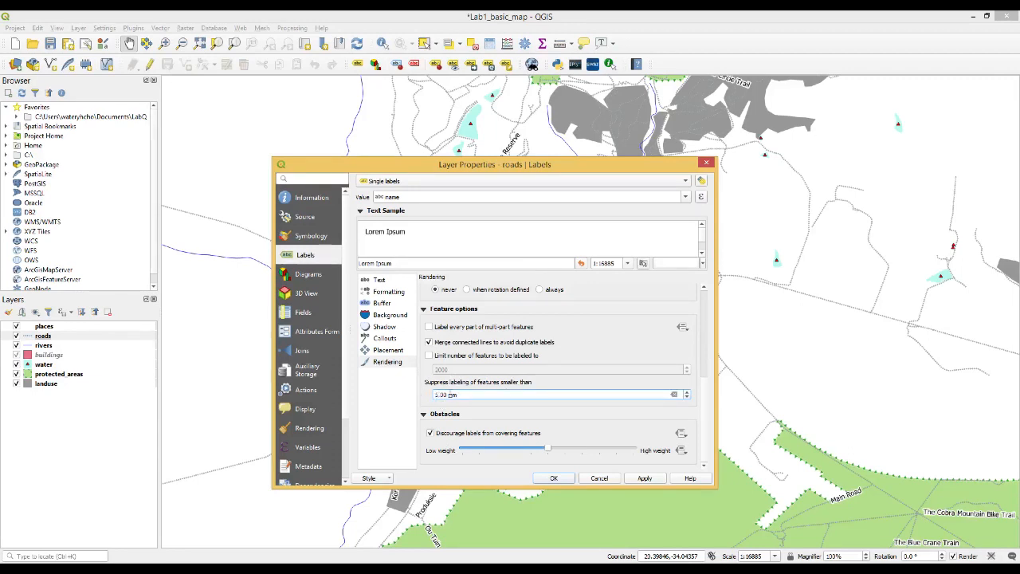
click(654, 480)
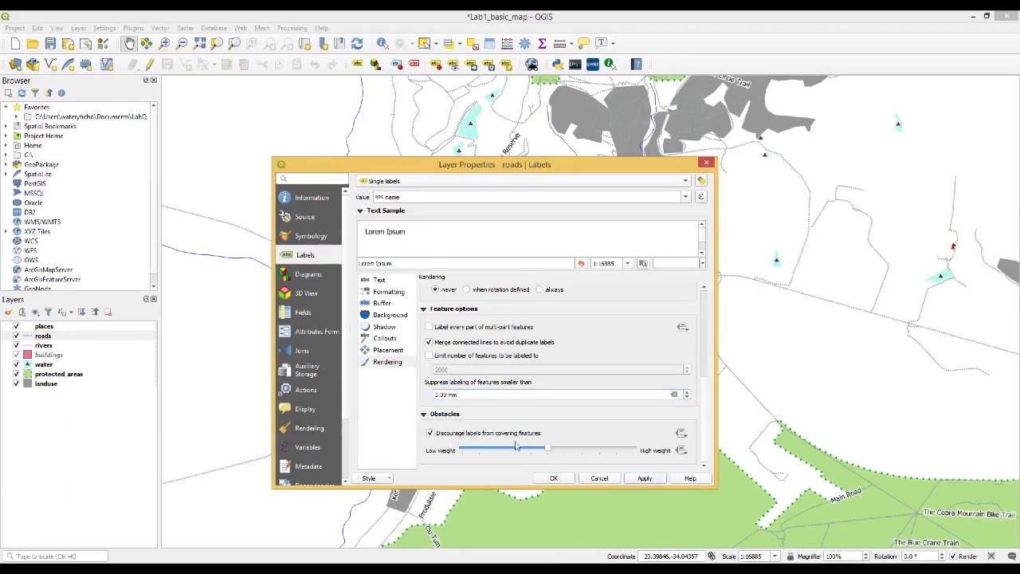
- Set the roads labels' placement to Curved, then apply and close the layer properties
click(388, 353)
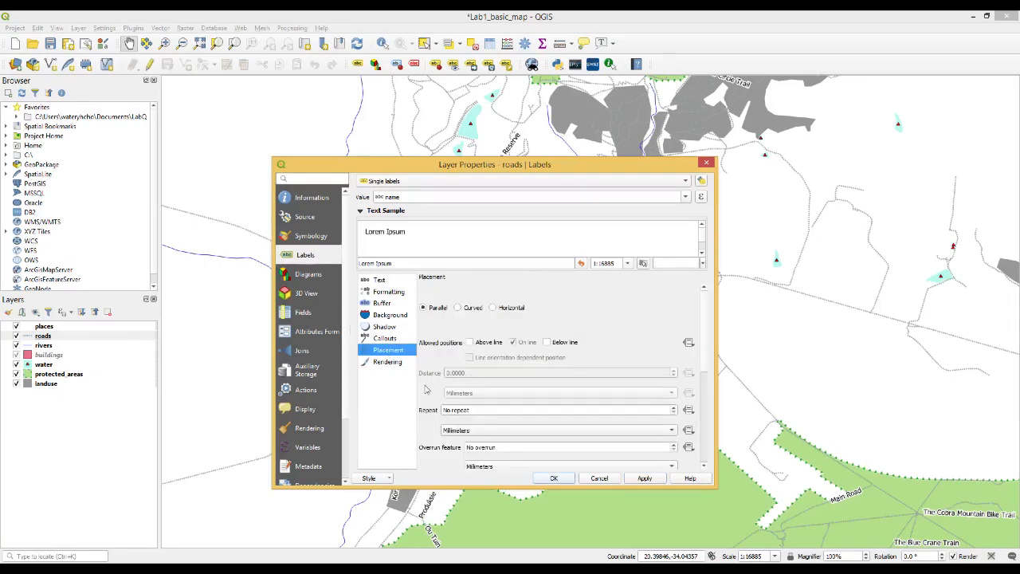
click(459, 309)
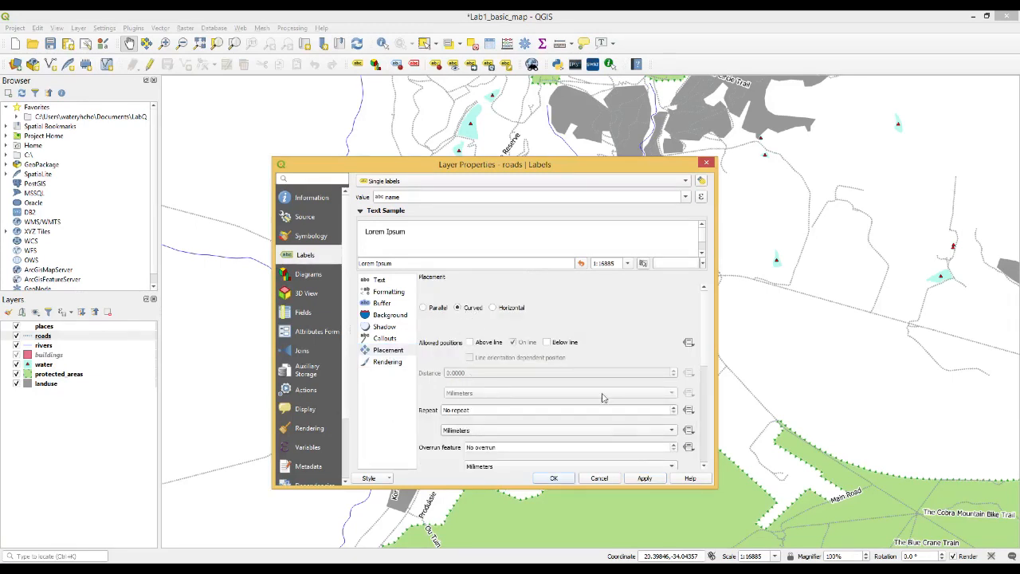
click(644, 479)
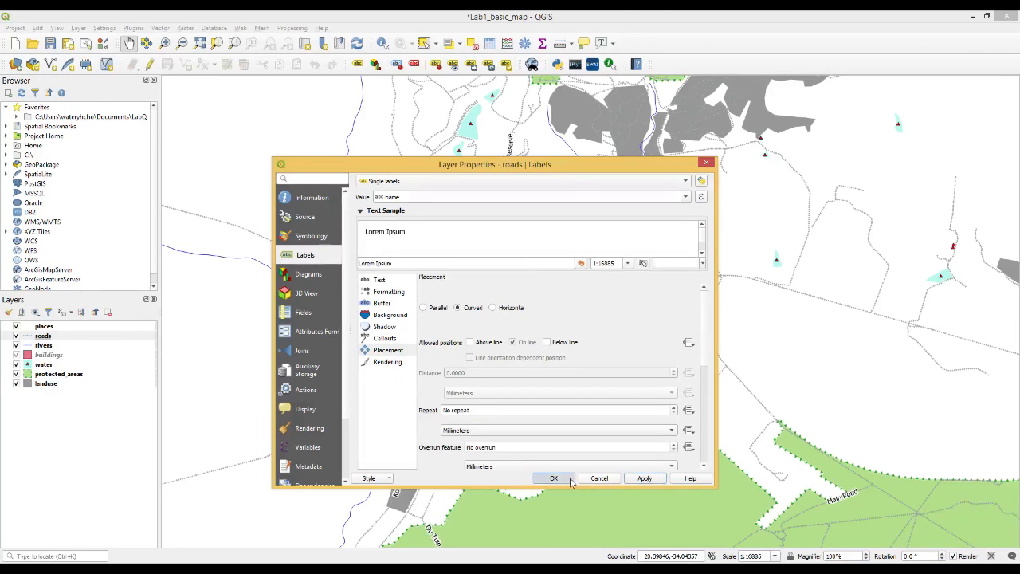
click(554, 478)
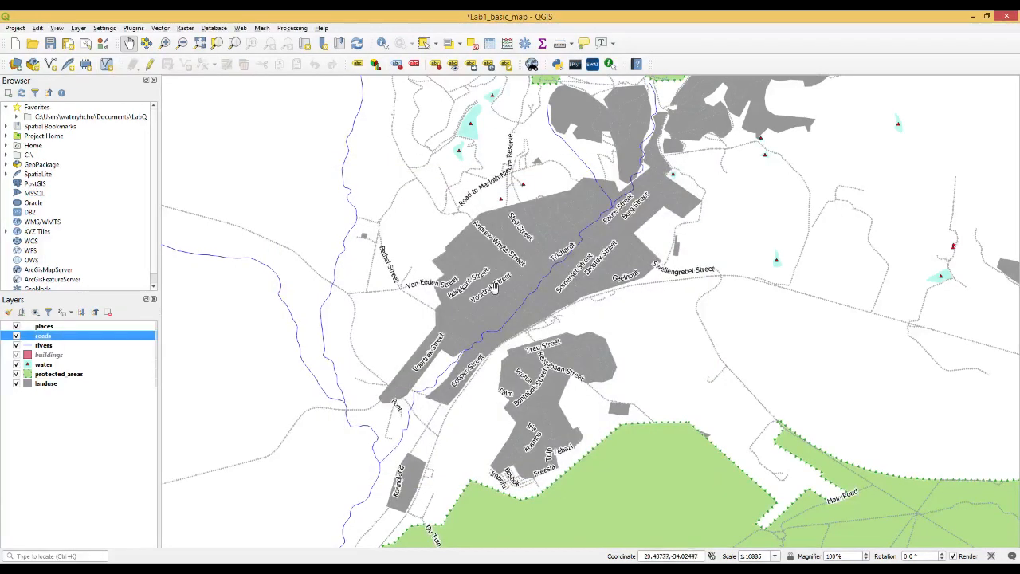
- Examine the curved road labels around Swellendam and along the road to the nature reserve, and save the project
scroll(508, 252, up, 3)
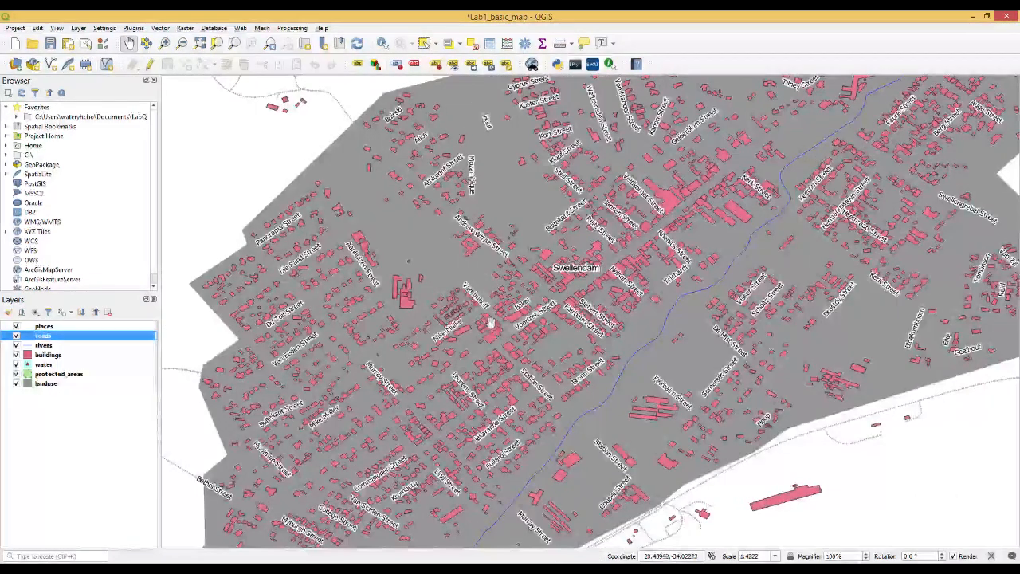
scroll(489, 326, up, 1)
scroll(491, 325, down, 1)
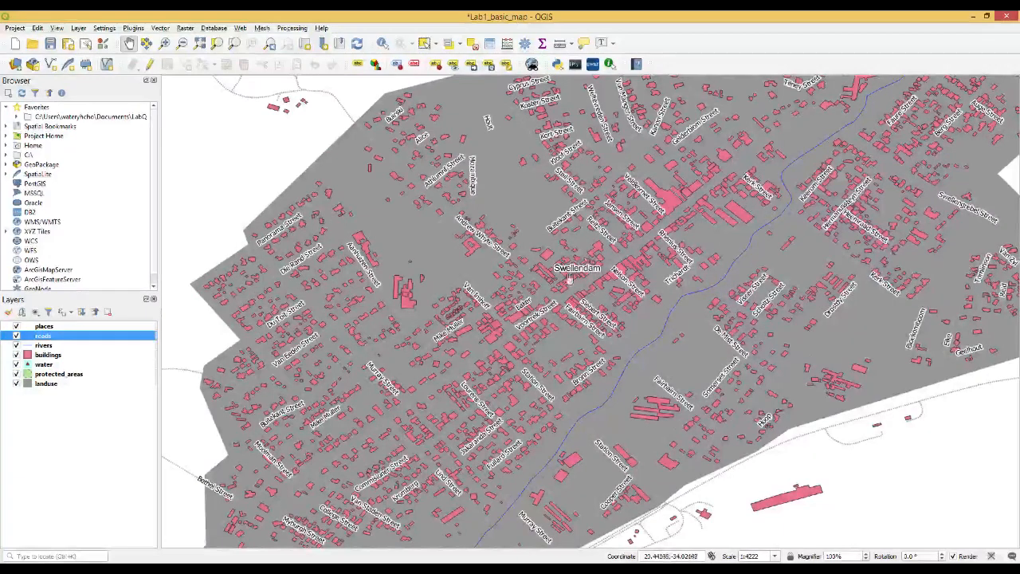
drag(522, 224, 601, 348)
drag(420, 225, 488, 294)
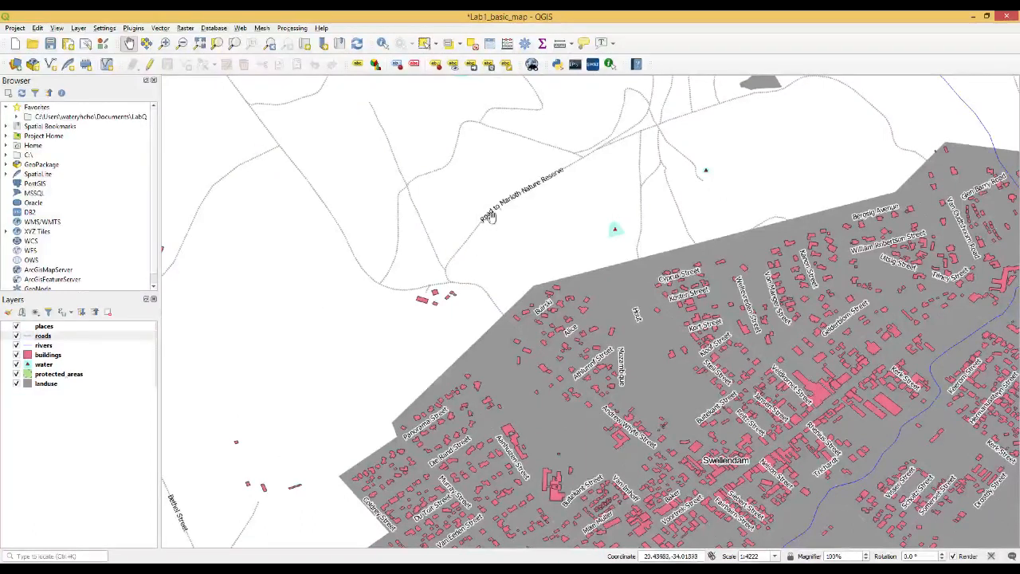
scroll(547, 353, down, 1)
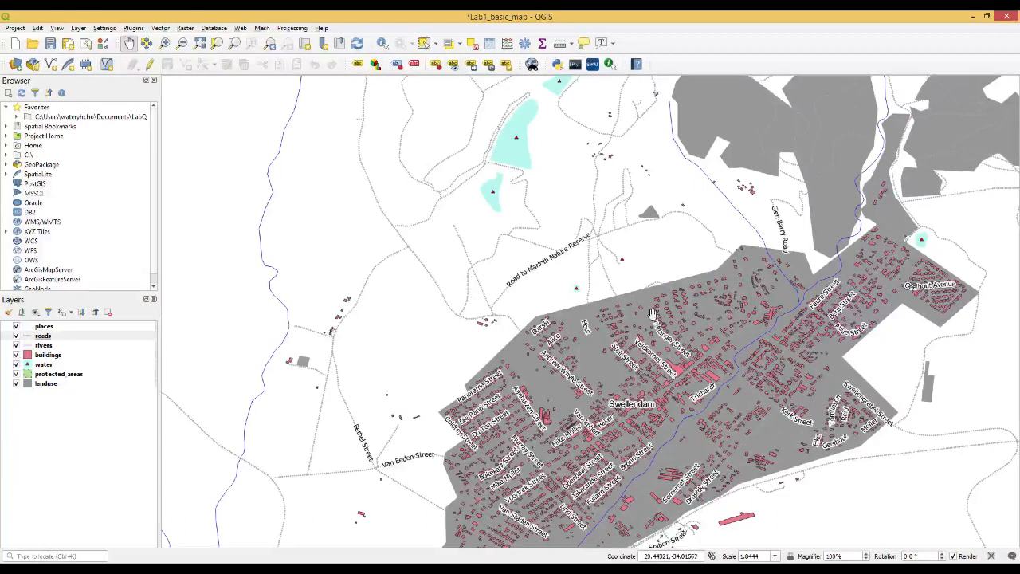
drag(685, 449, 623, 358)
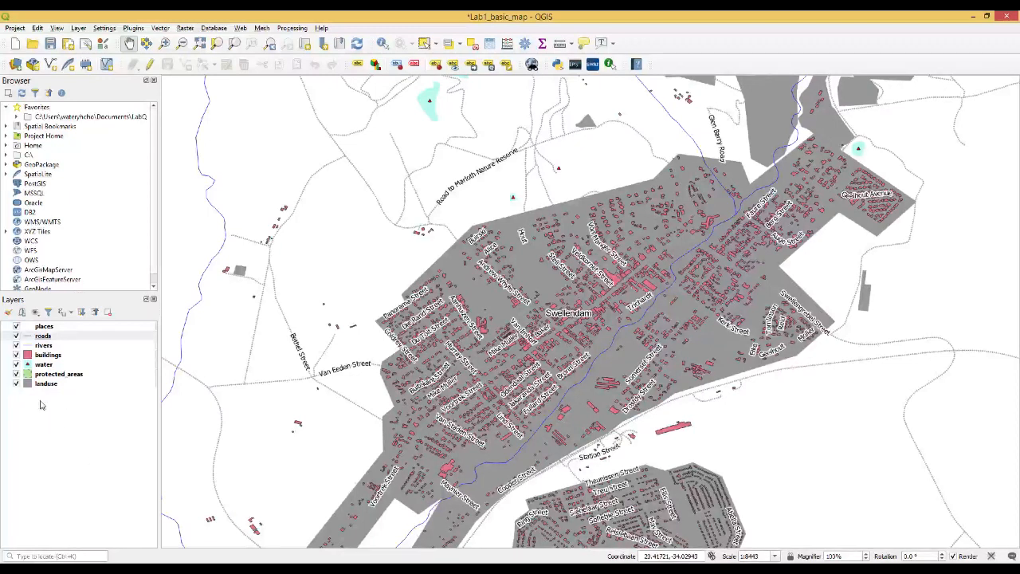
key(ctrl+s)
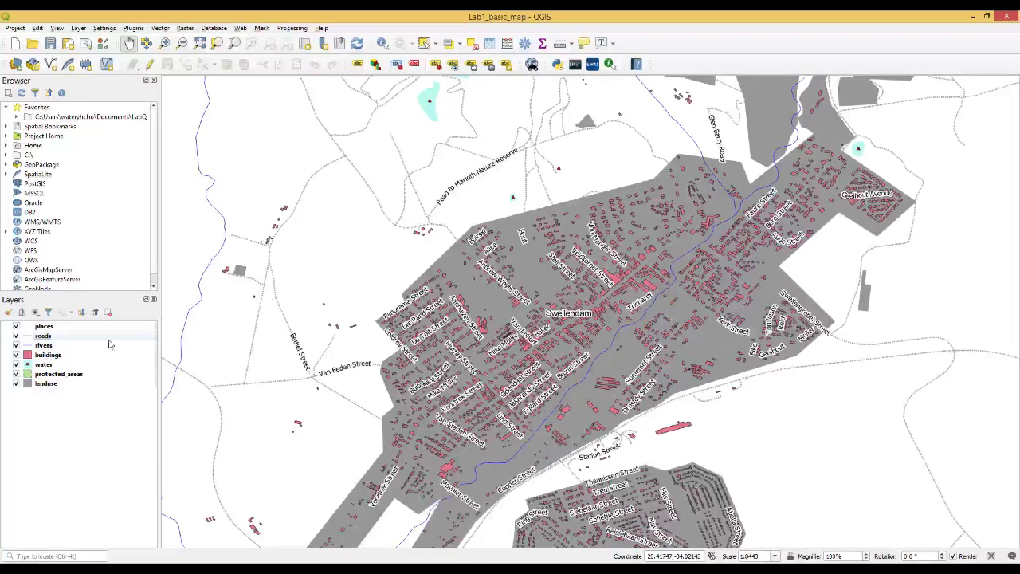
- Hide the roads layer and show the full extent of the places layer
click(15, 336)
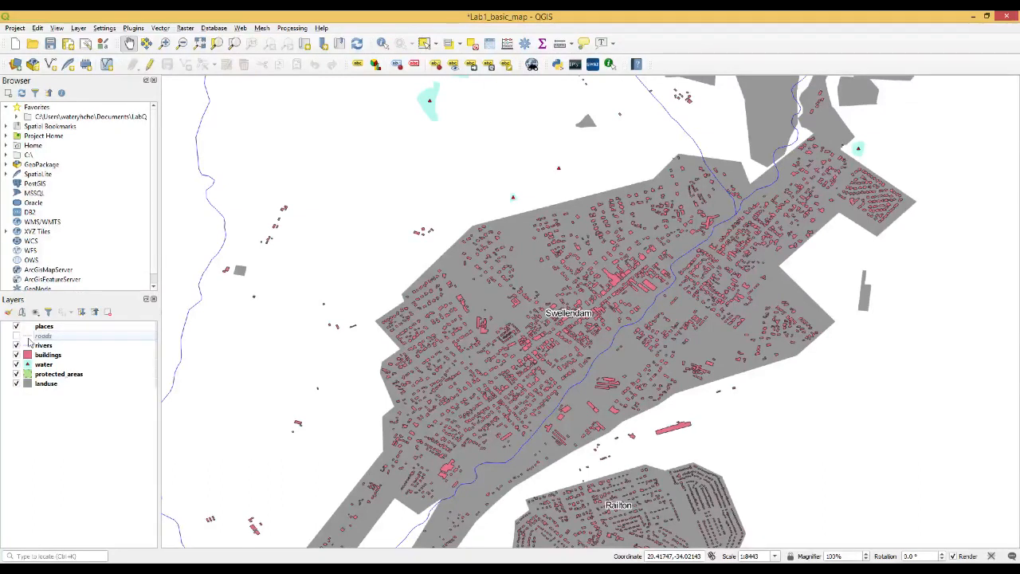
right_click(44, 329)
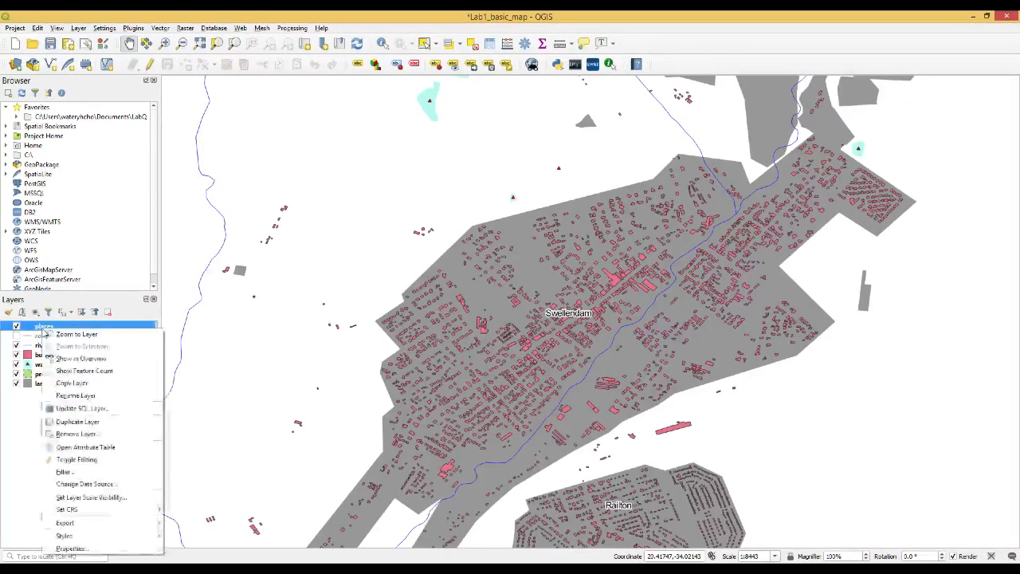
click(76, 334)
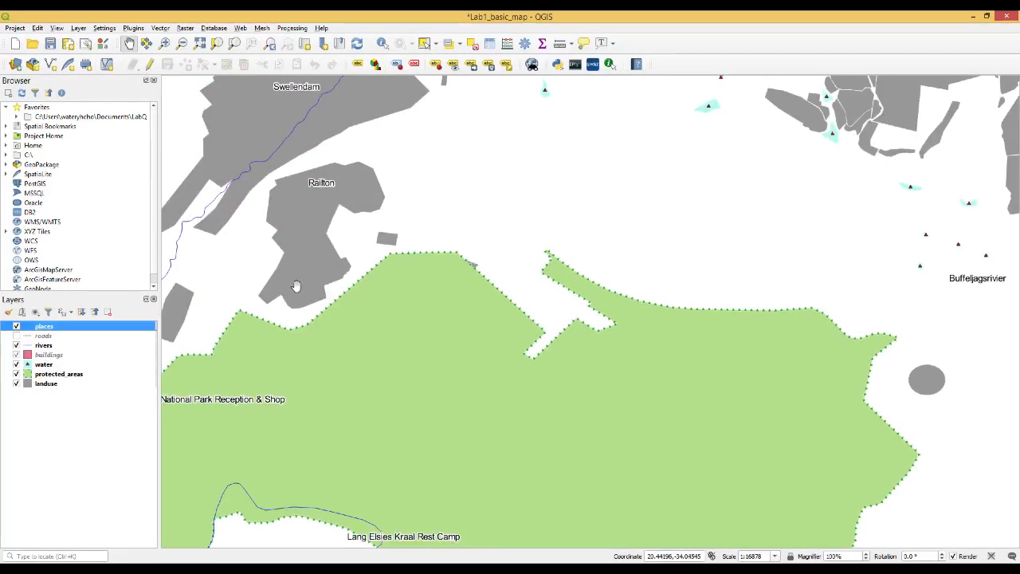
scroll(623, 274, down, 1)
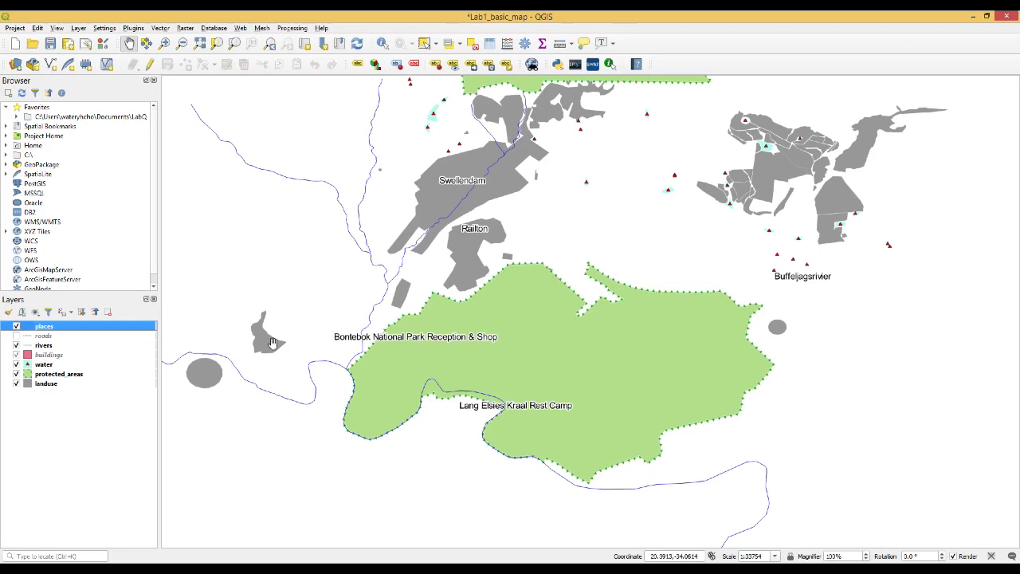
- In the places layer's symbology, set the marker size to 3.0 mm and apply it
right_click(44, 328)
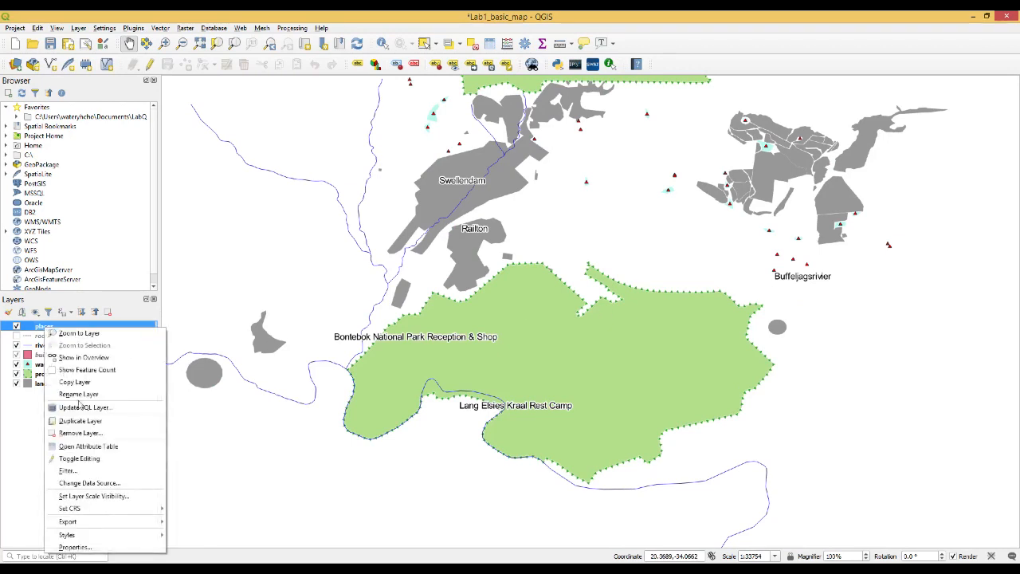
click(97, 548)
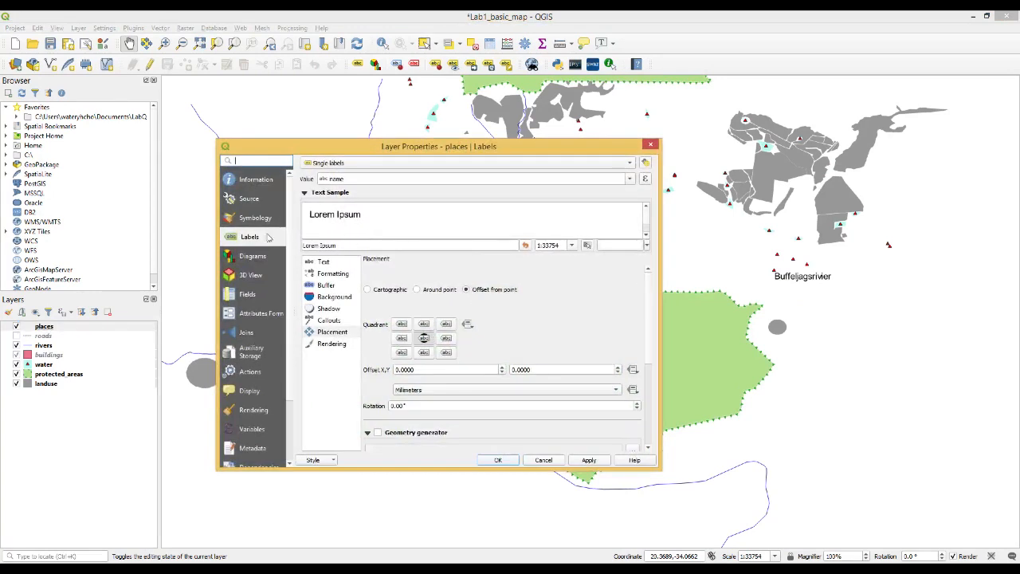
click(257, 219)
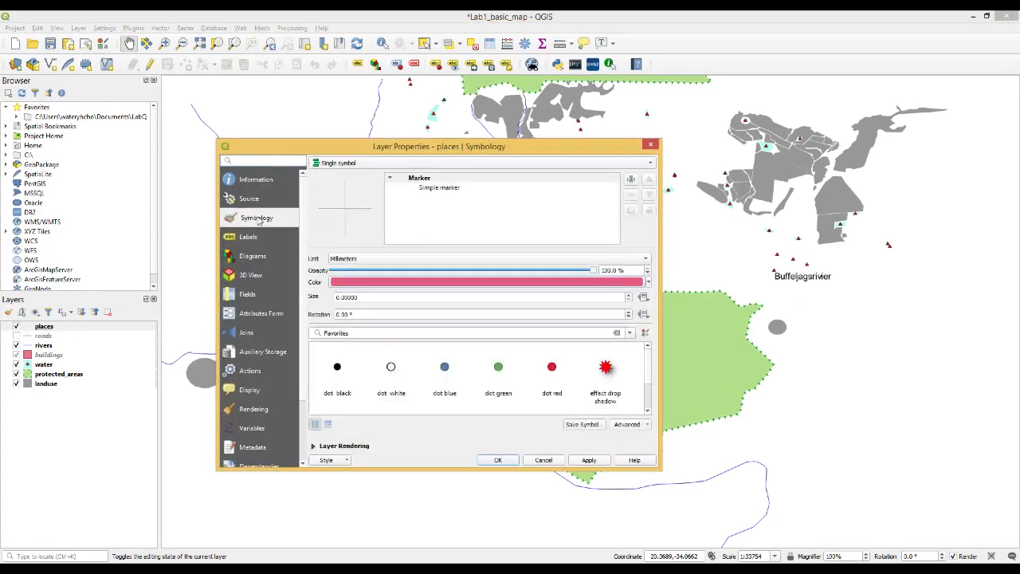
click(432, 190)
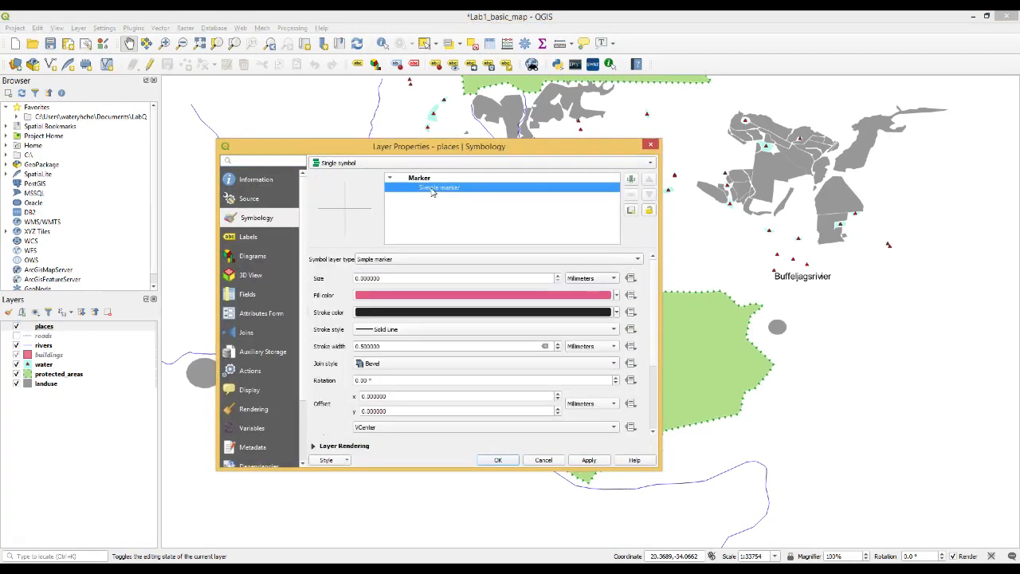
click(426, 179)
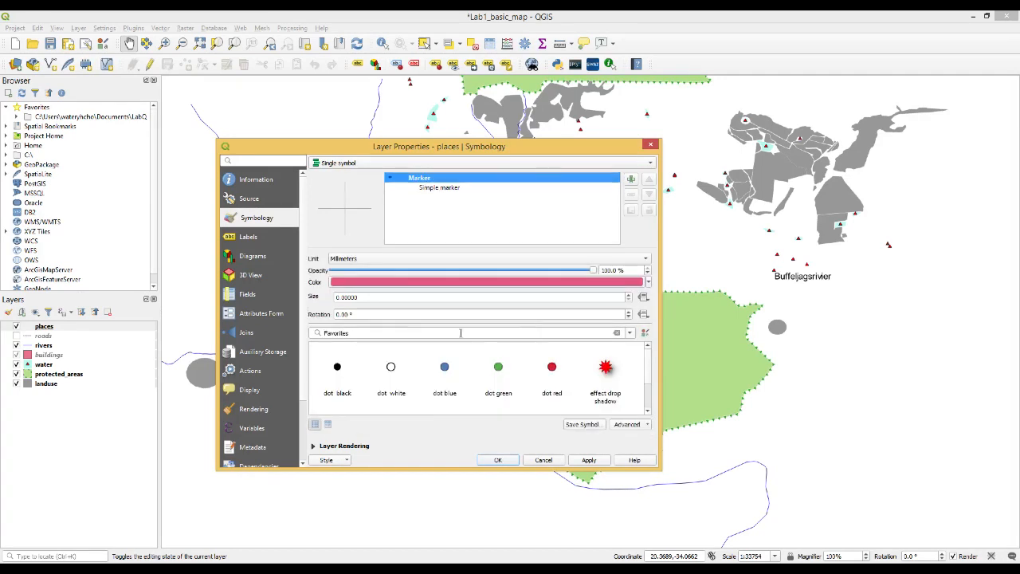
drag(371, 299, 348, 295)
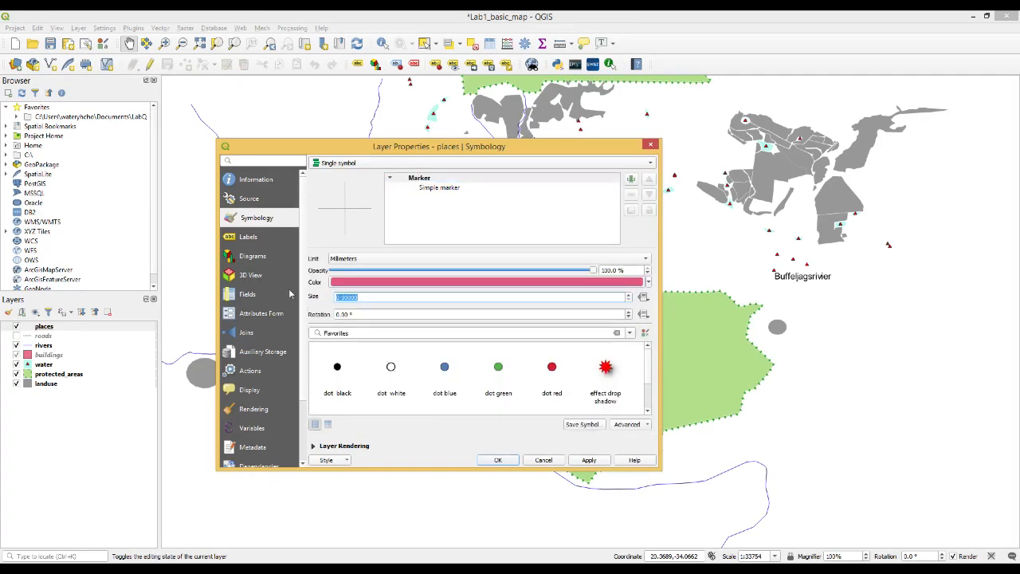
key(BackSpace)
text(3.0)
click(588, 460)
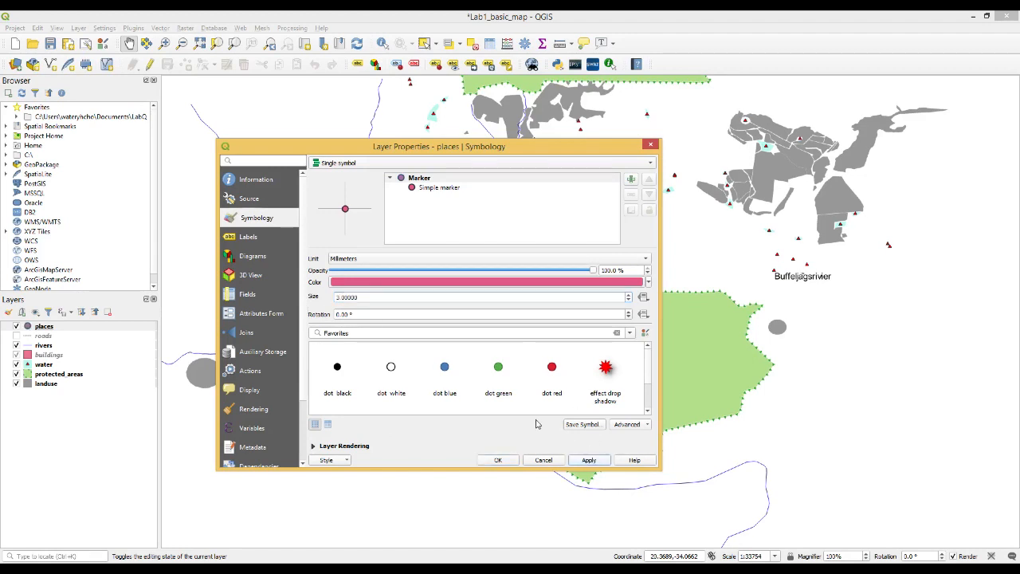
- Set the places labels' placement to Around point, then apply and close the layer properties
click(275, 238)
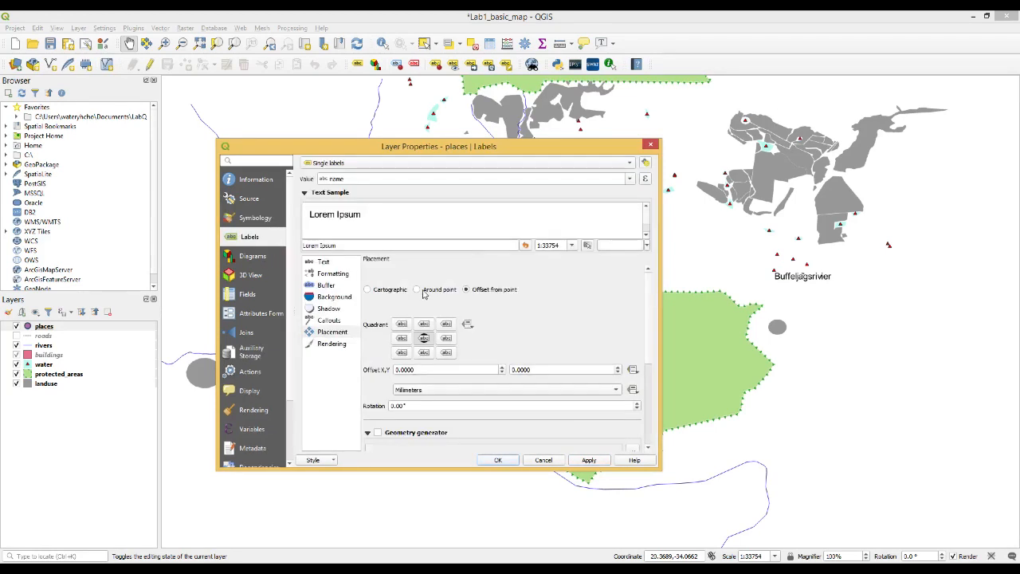
click(417, 290)
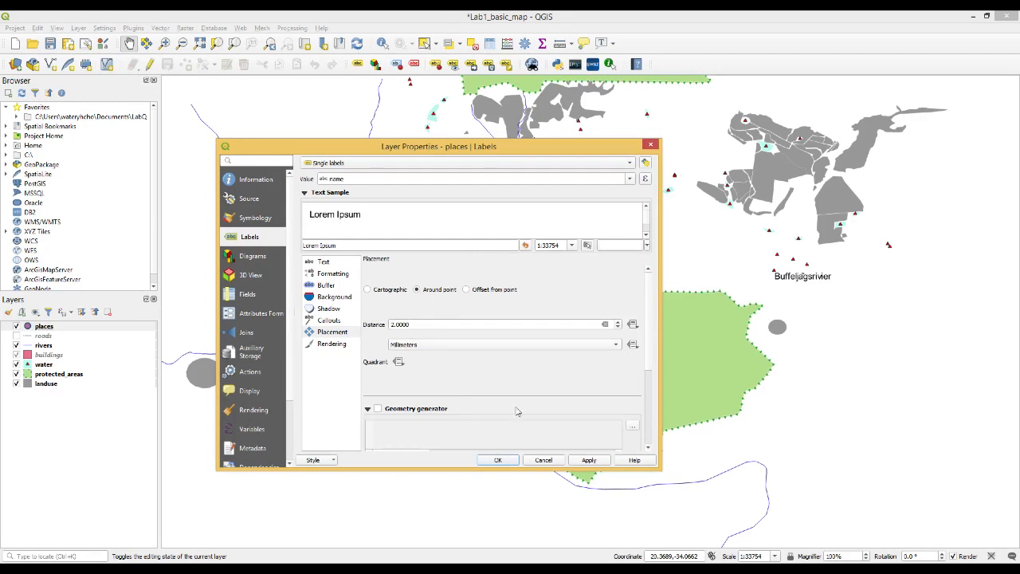
click(590, 460)
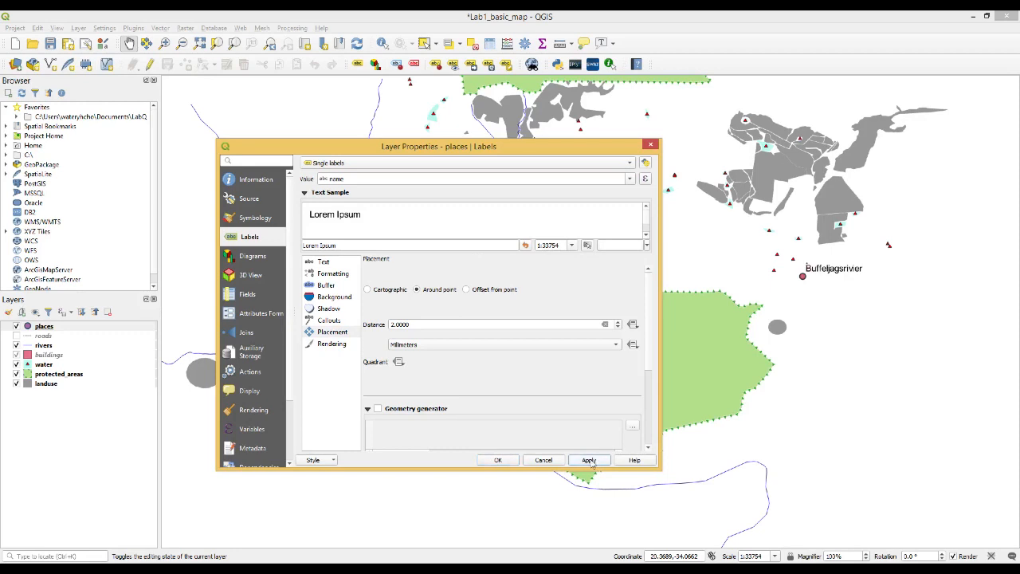
click(497, 461)
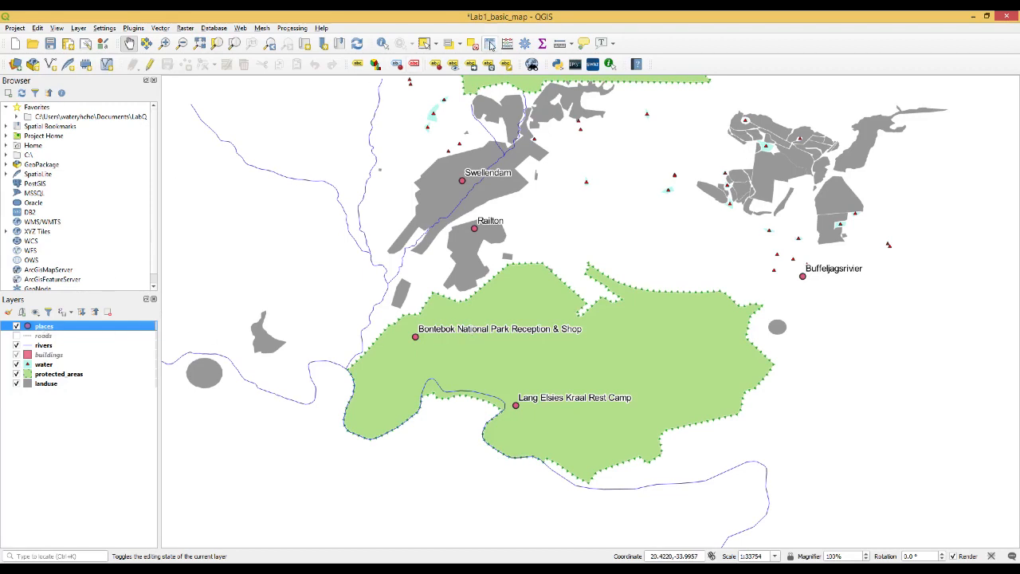
- Check the place types in the places attribute table, and open the expression builder for the label text's italic override
click(490, 43)
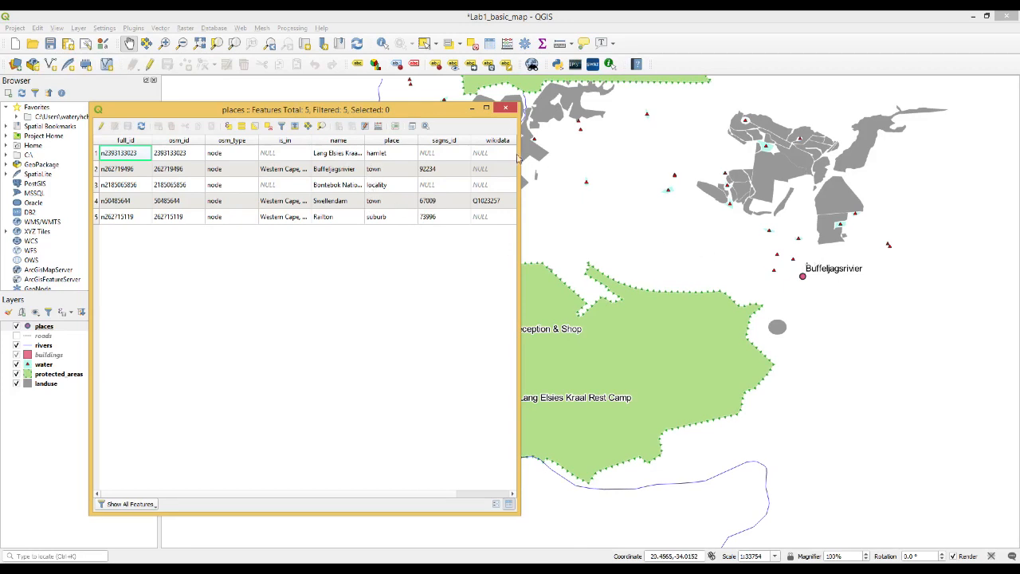
click(510, 111)
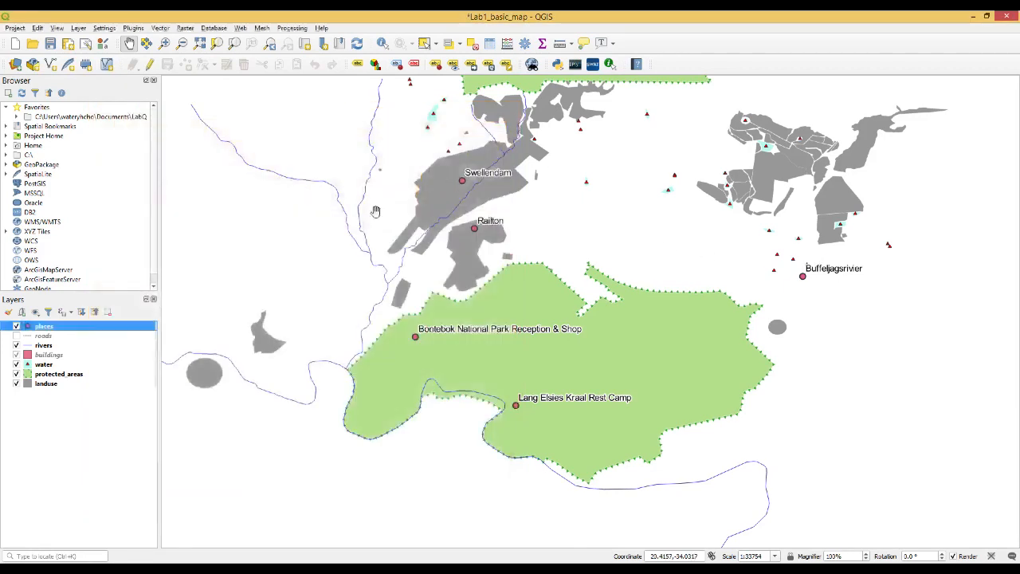
right_click(45, 327)
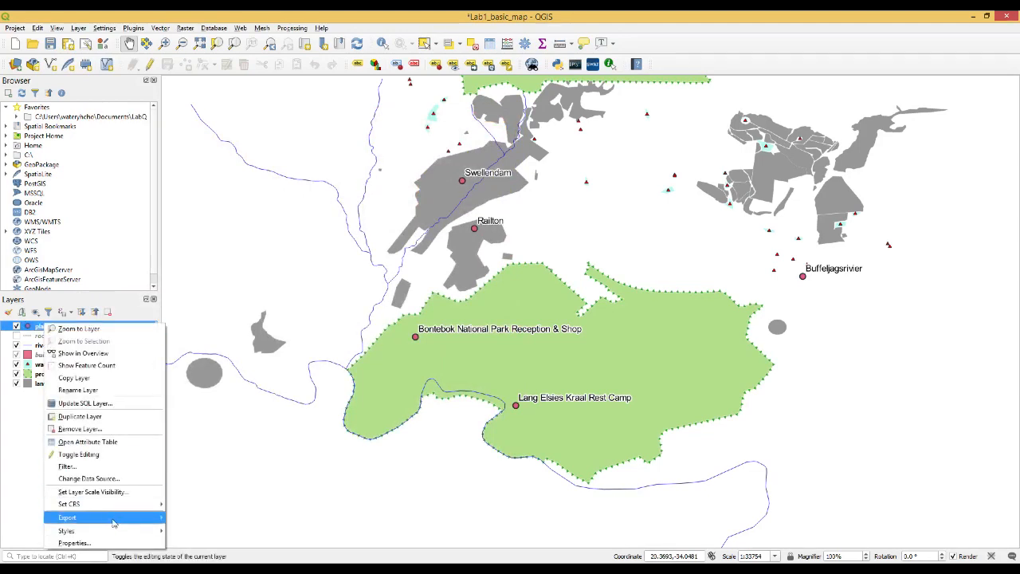
click(112, 544)
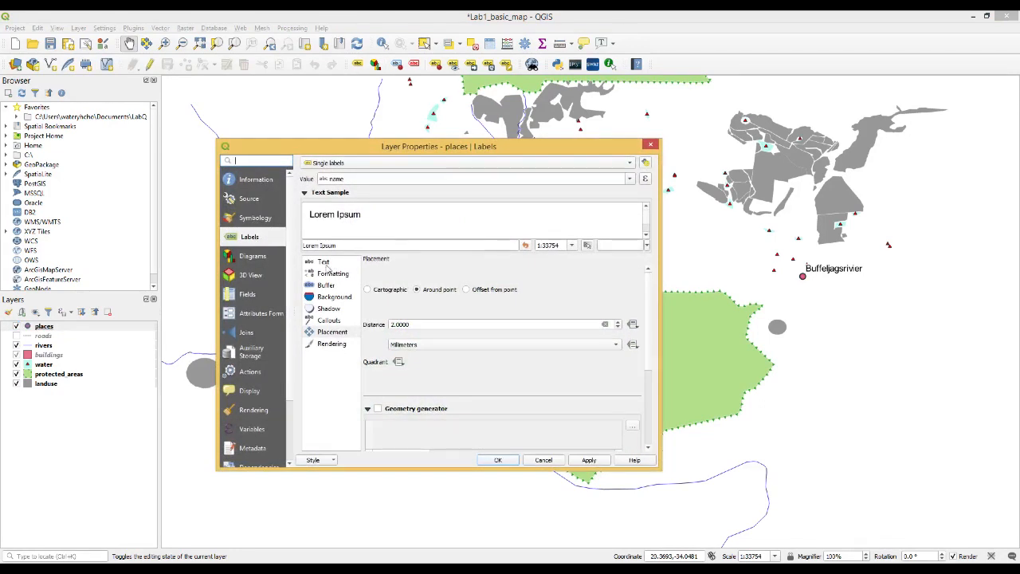
click(325, 263)
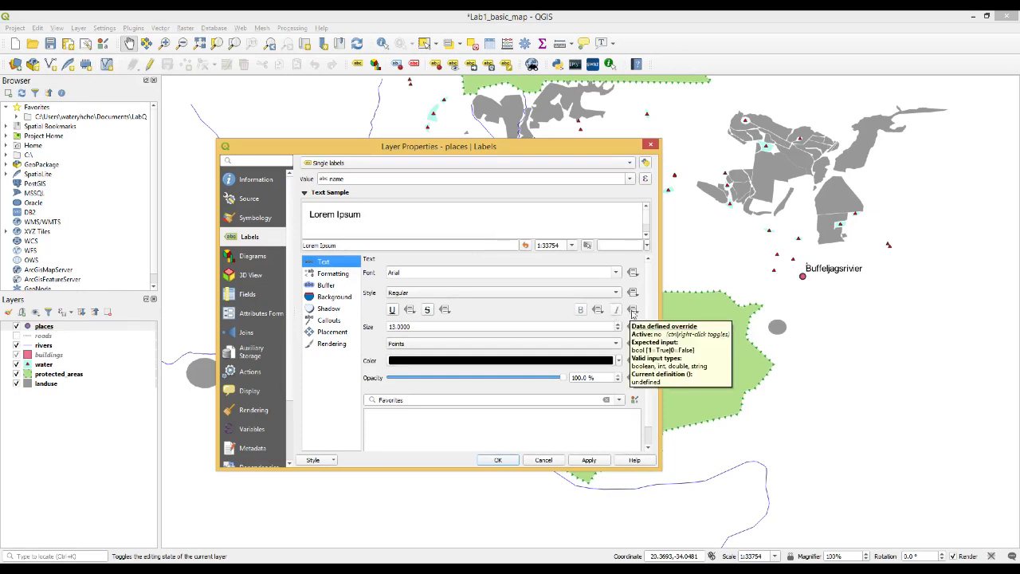
click(634, 311)
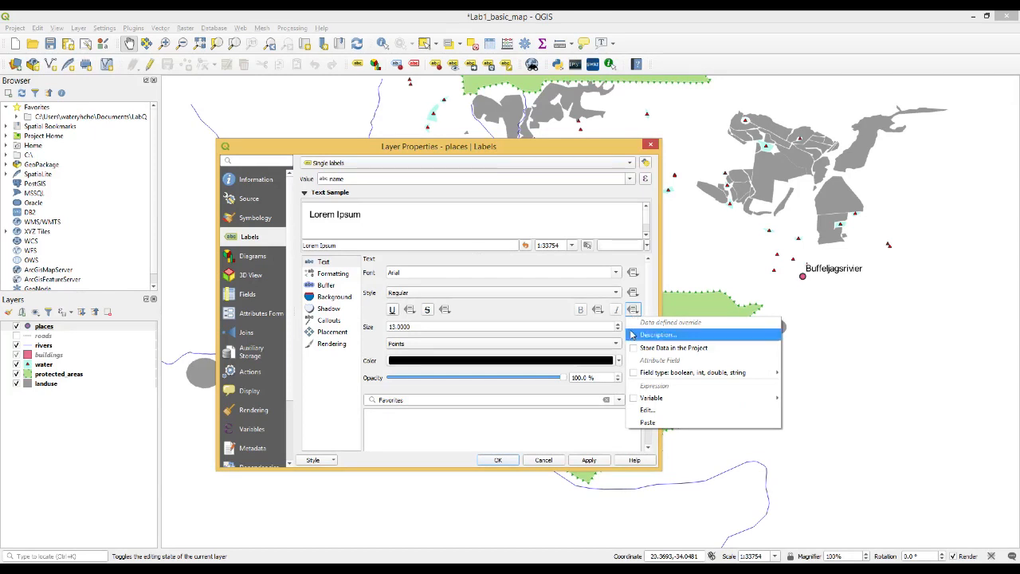
click(651, 411)
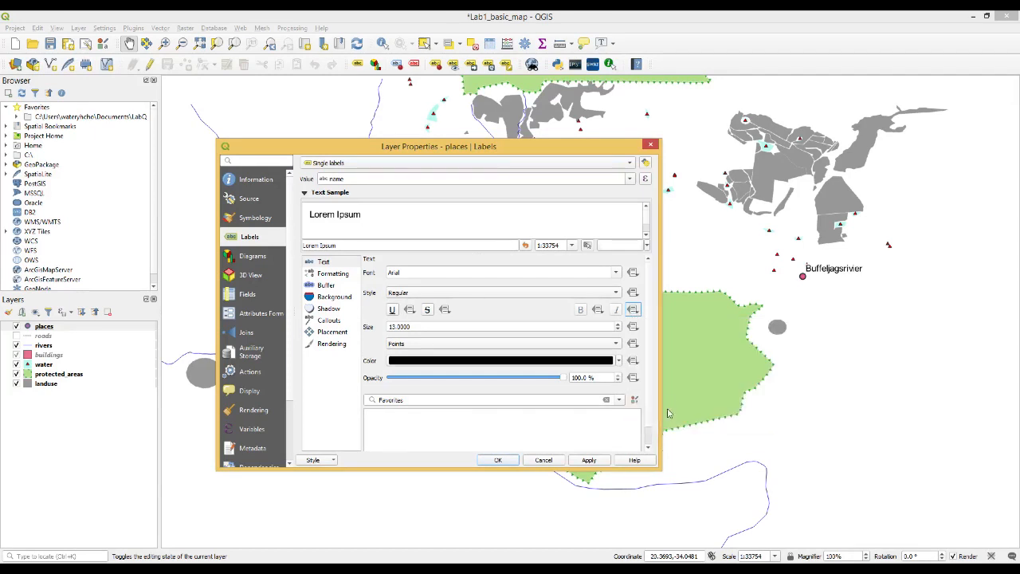
drag(742, 197, 494, 158)
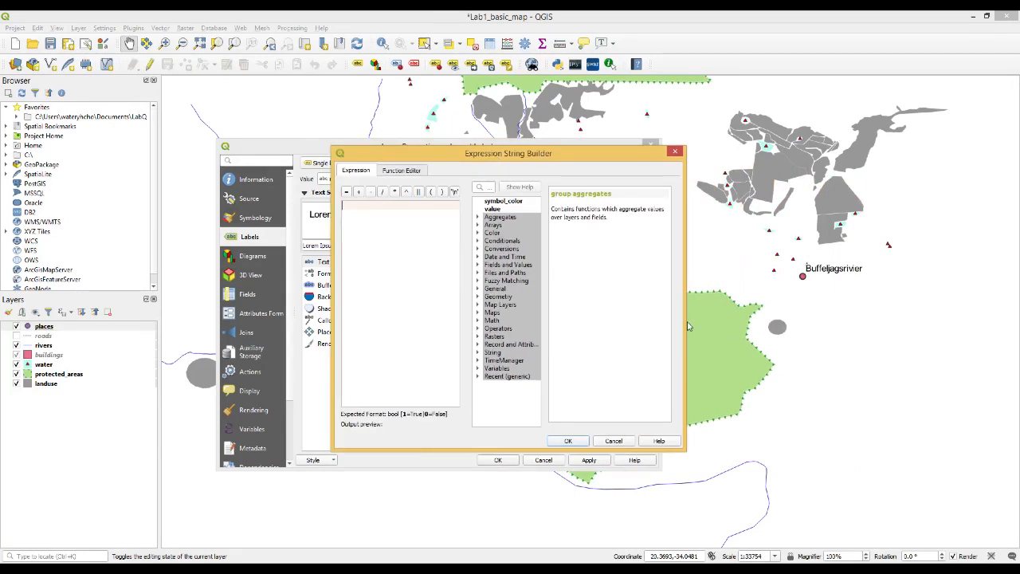
drag(686, 321, 761, 320)
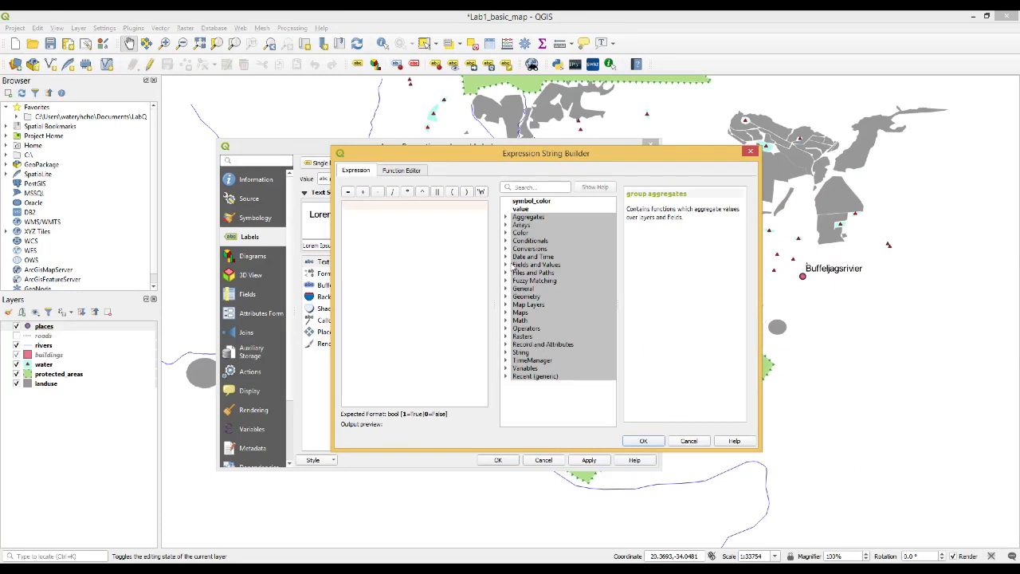
- Build the italic override expression "place" = 'town' from the place field and its unique values, and apply it to the places labels
click(506, 265)
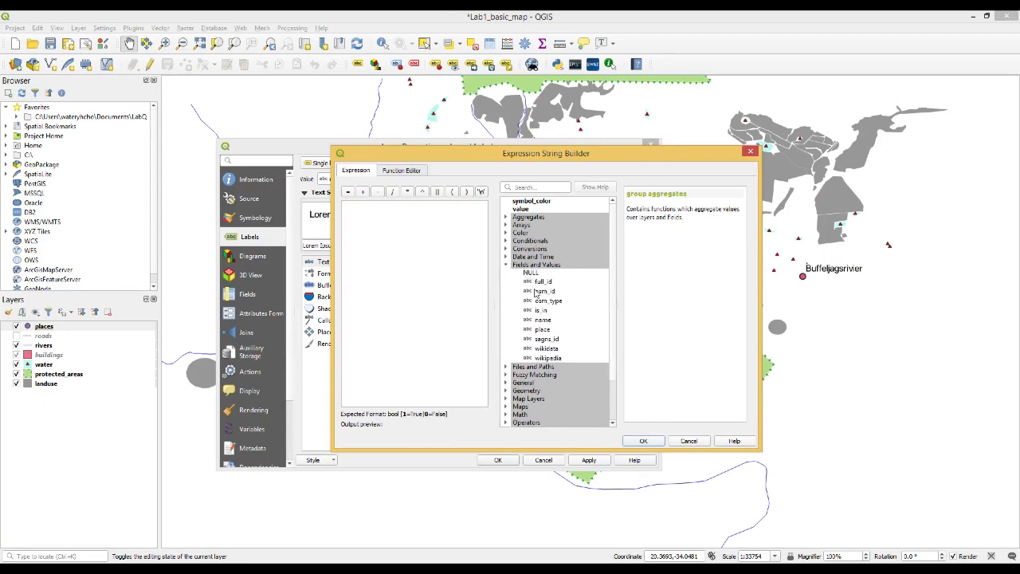
double_click(547, 331)
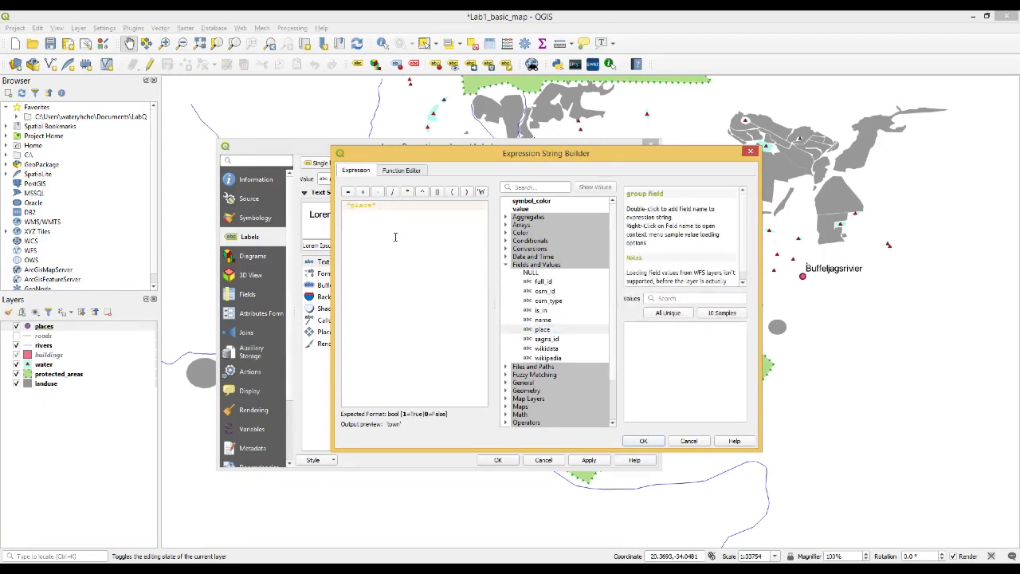
click(348, 193)
click(665, 315)
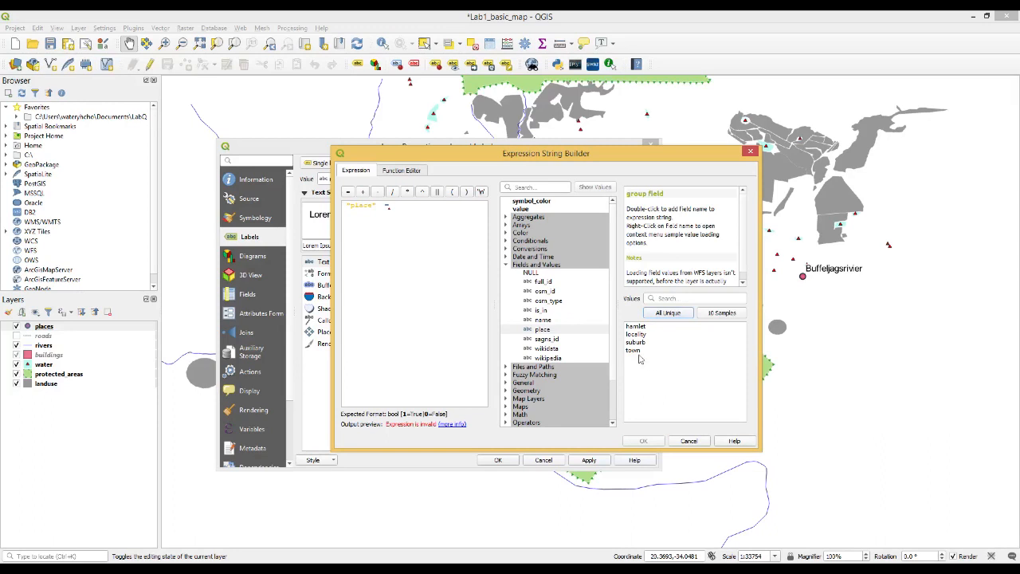
double_click(633, 350)
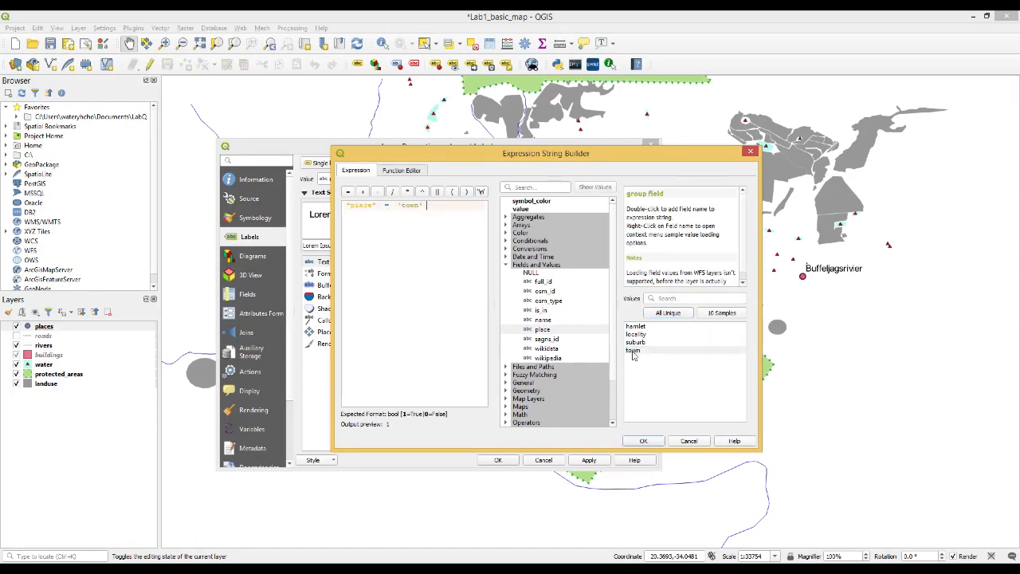
click(644, 442)
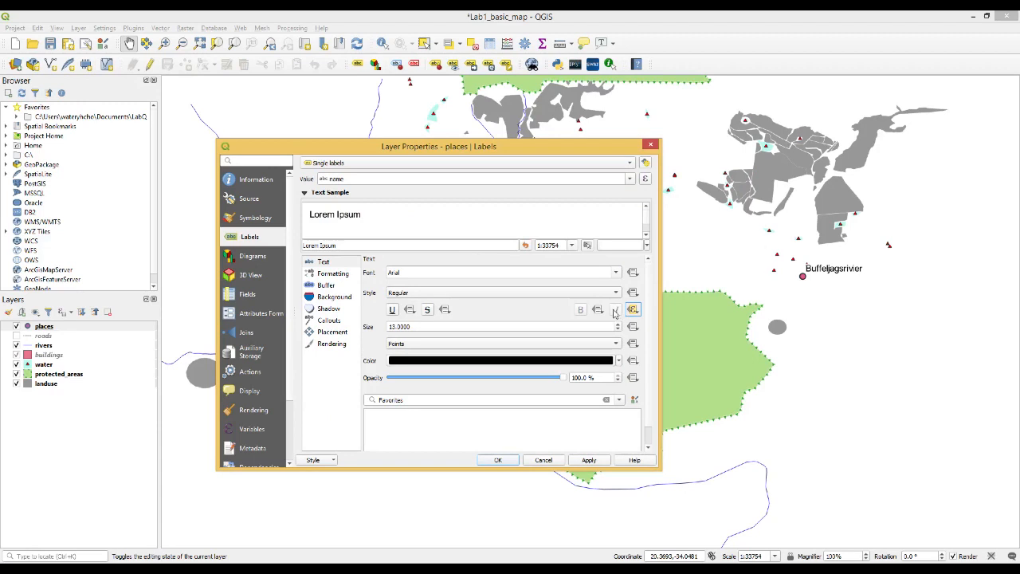
click(589, 460)
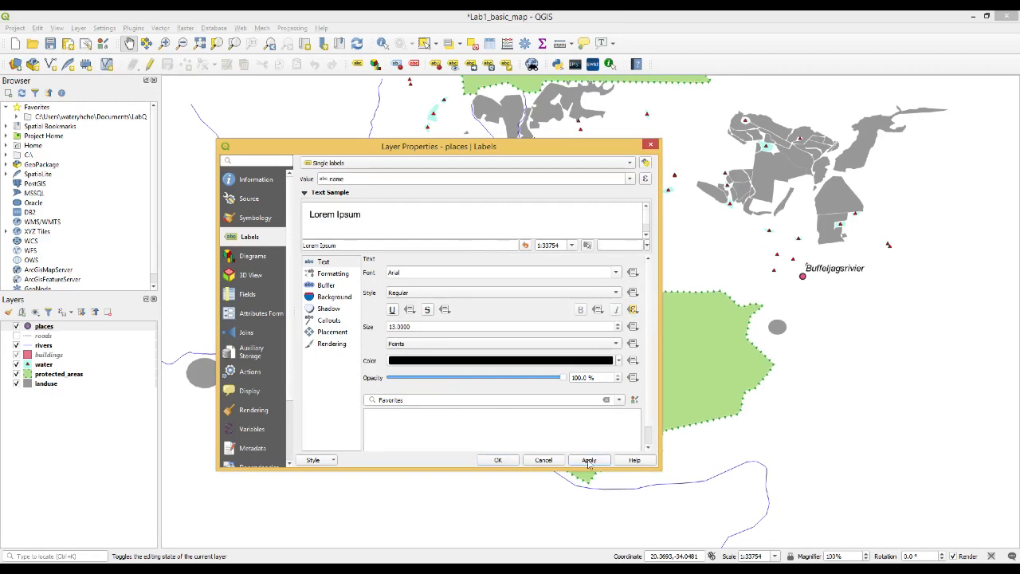
click(511, 461)
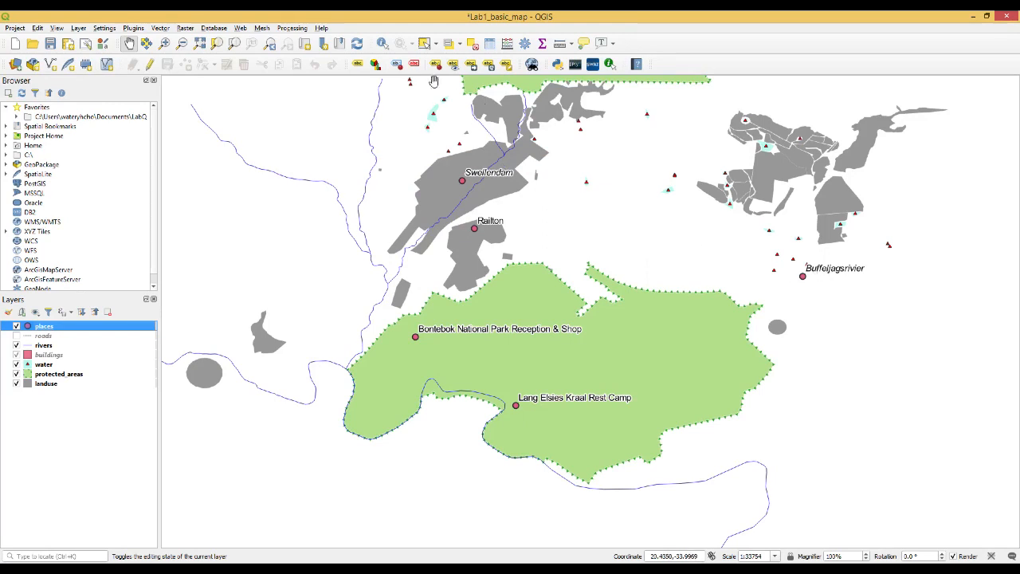
- Compare the places attribute table with the italic town labels on the map, and save the project
click(490, 43)
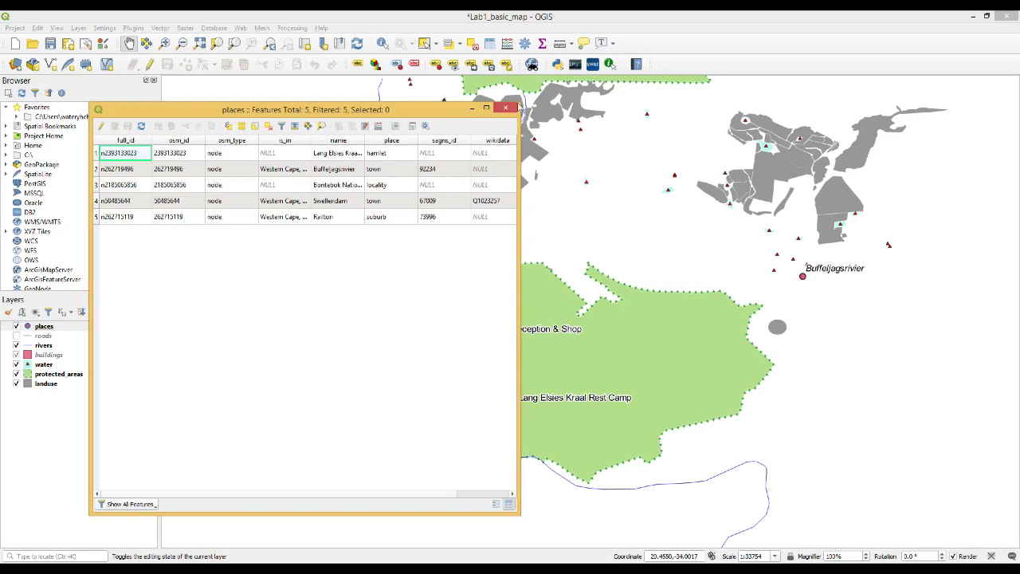
click(507, 110)
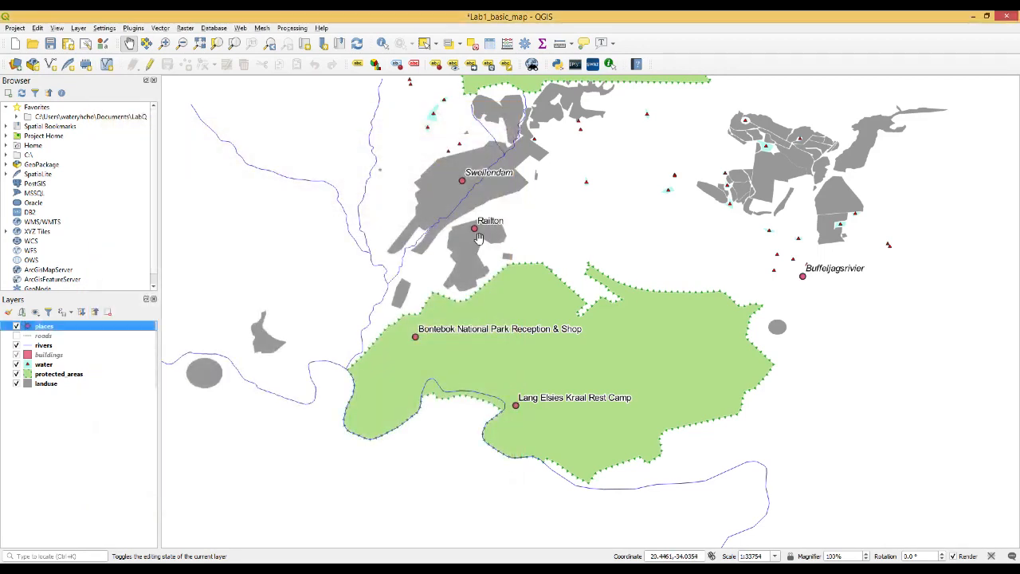
key(ctrl+s)
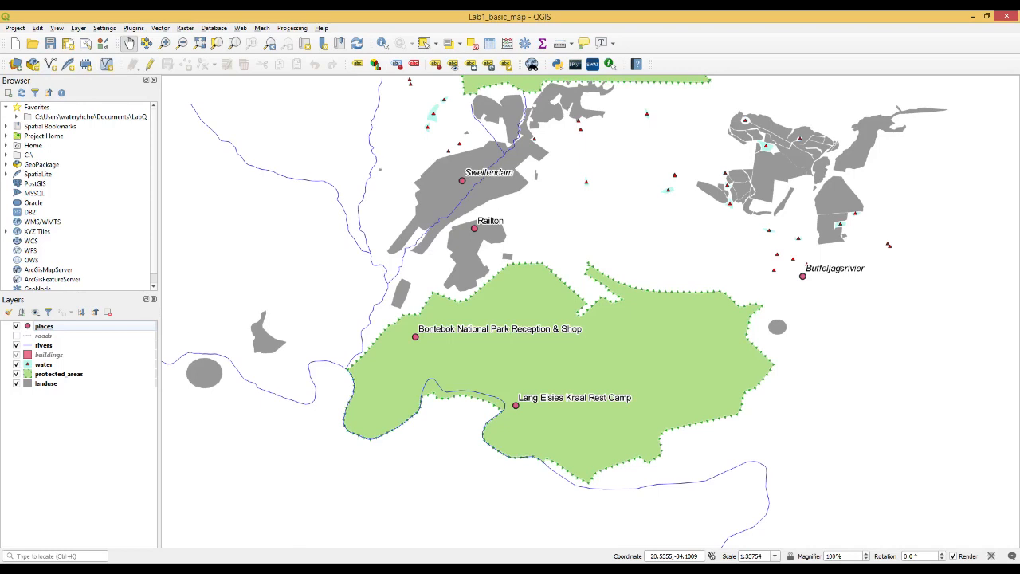
- Open the places attribute table, widen it to show all columns, and switch the layer to editing
click(45, 327)
right_click(53, 331)
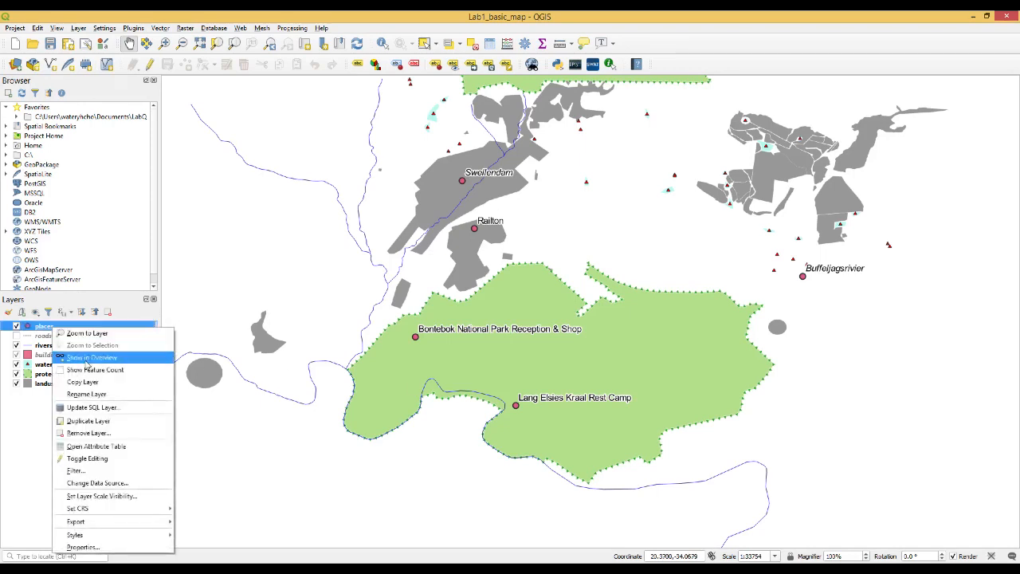
click(104, 450)
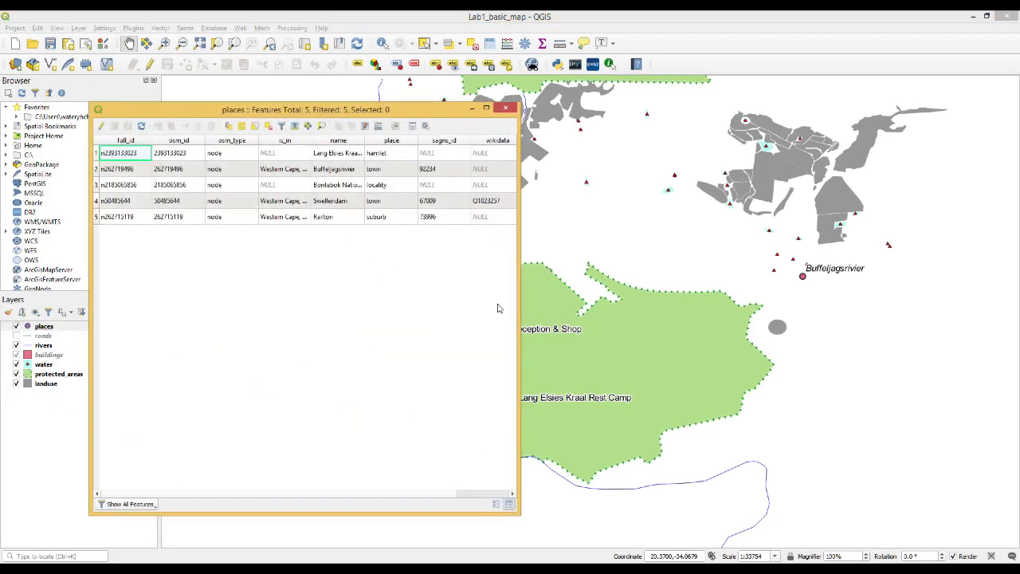
drag(518, 307, 678, 319)
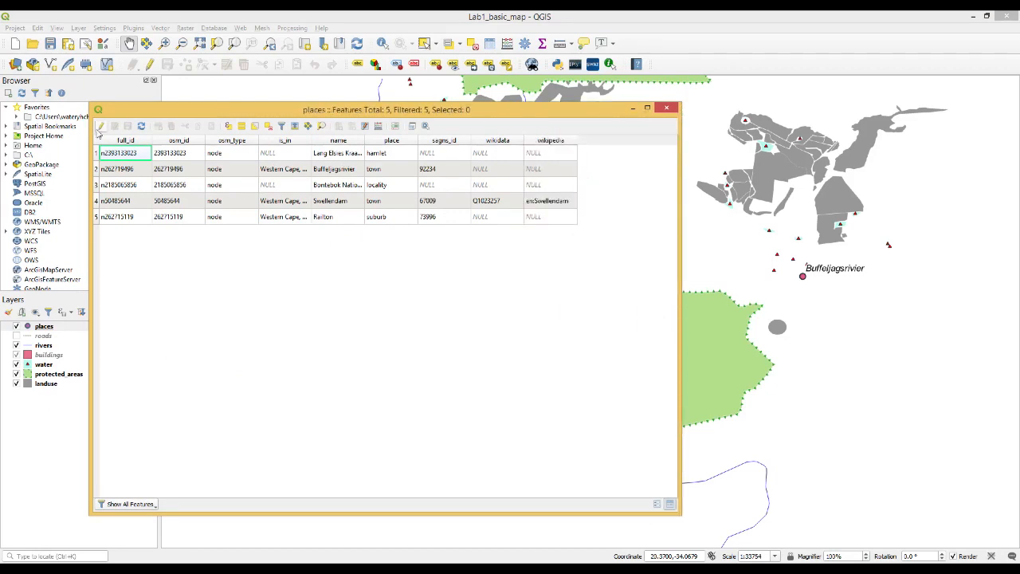
click(101, 128)
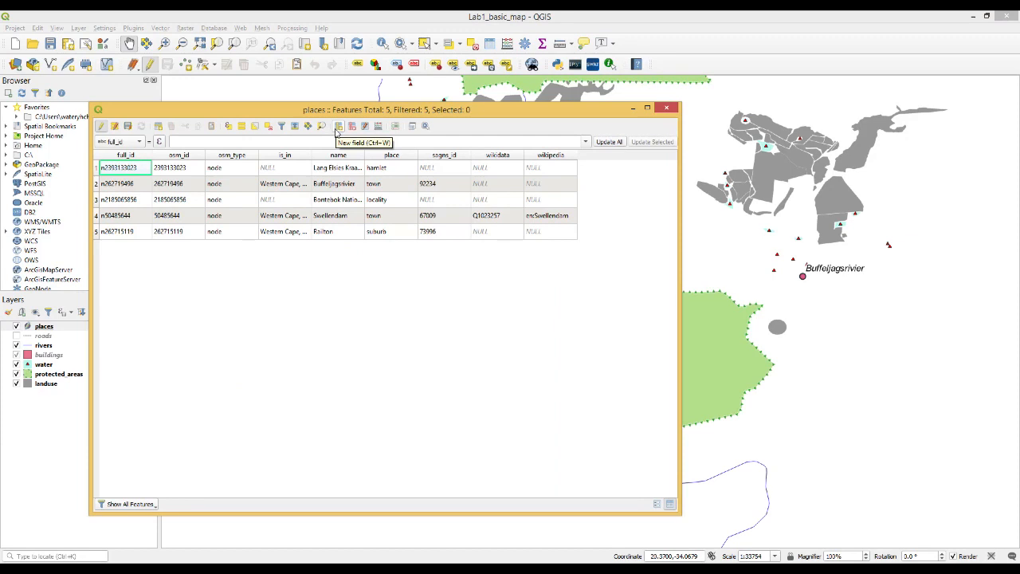
- Add a field named FONT_SIZE of type Decimal number (real) to the places layer, specifying its length and precision
click(338, 127)
drag(382, 255, 535, 227)
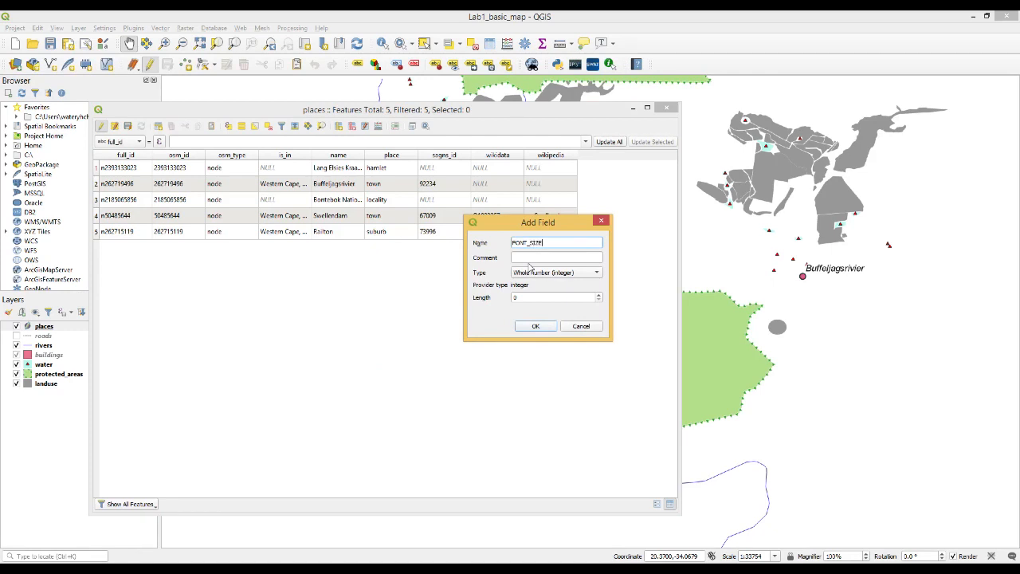
click(571, 275)
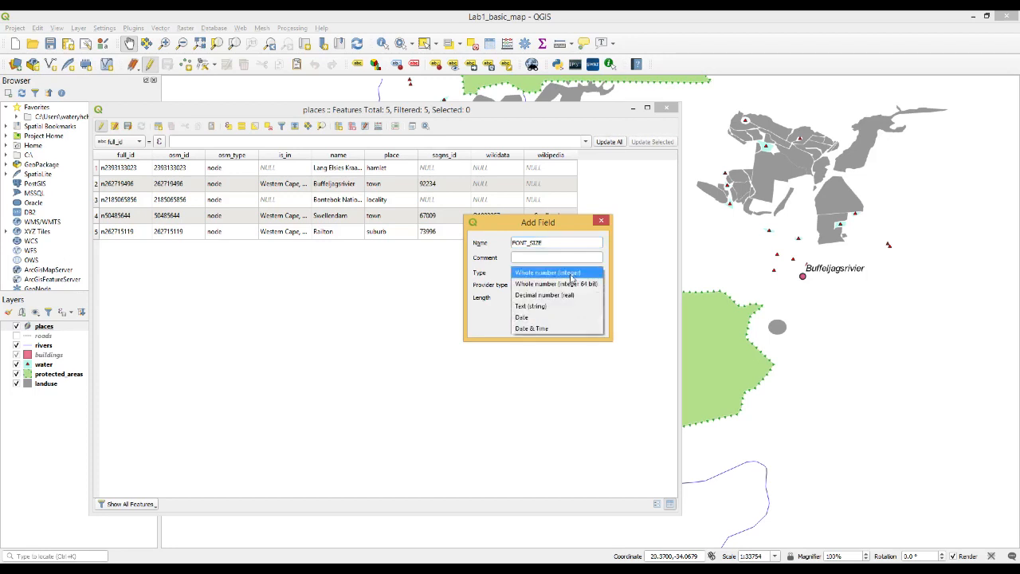
click(564, 296)
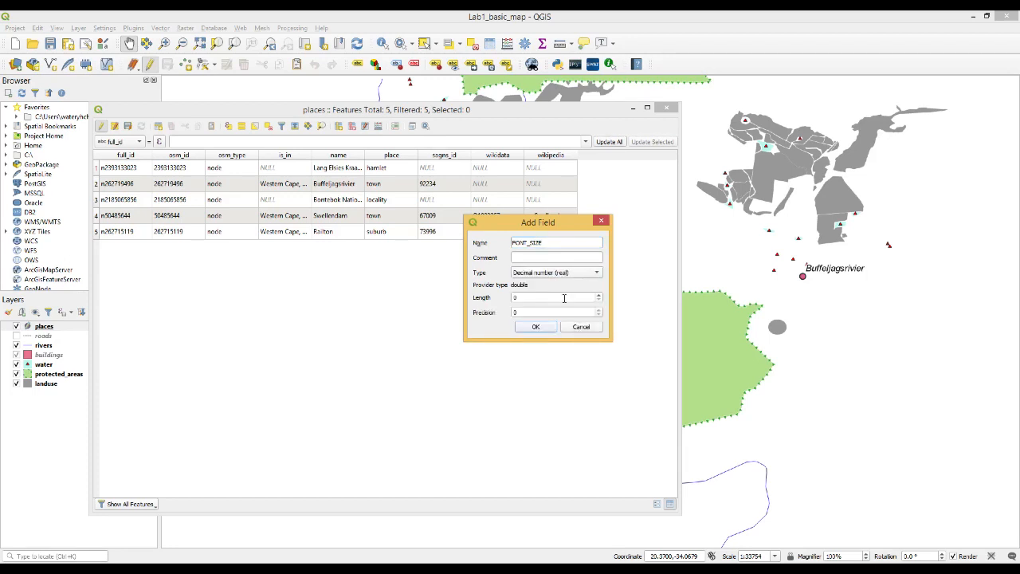
drag(527, 299, 478, 291)
click(533, 311)
click(538, 327)
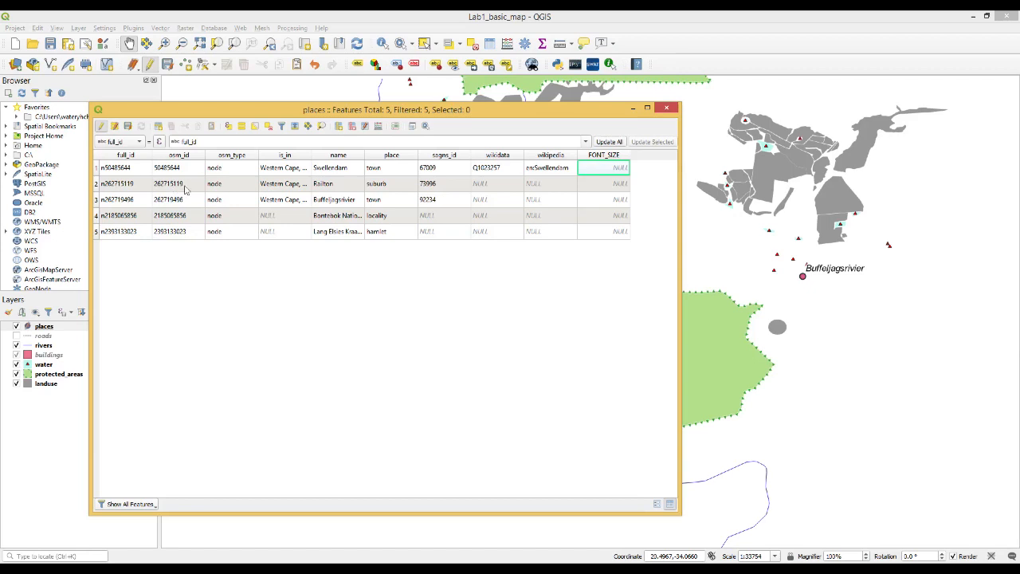
- Set FONT_SIZE to 16 for the towns Swellendam and Buffeljagsrivier and to 14 for the suburb Railton
double_click(613, 168)
text(16)
double_click(598, 198)
text(16)
key(Return)
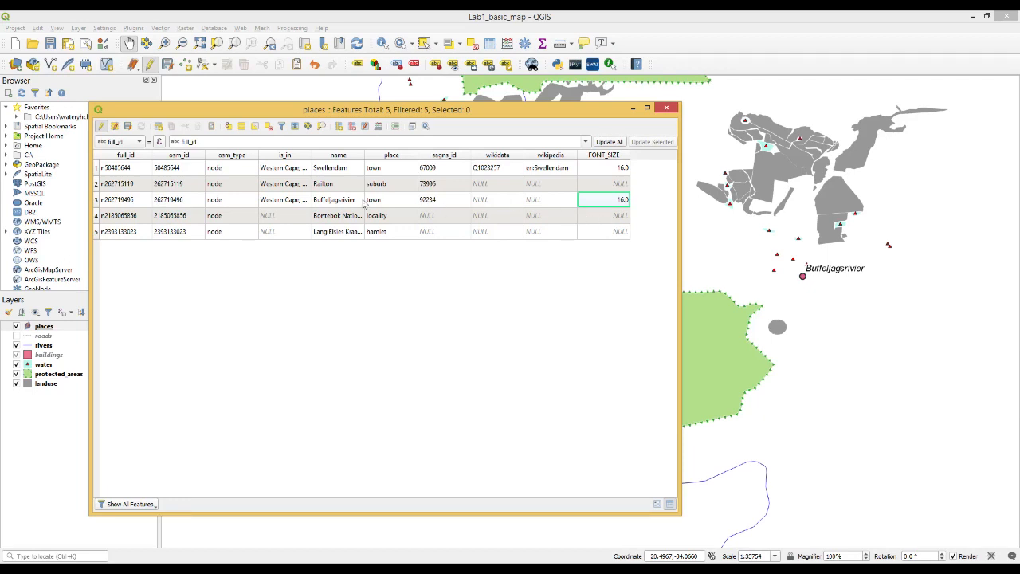
double_click(616, 187)
text(14)
key(Return)
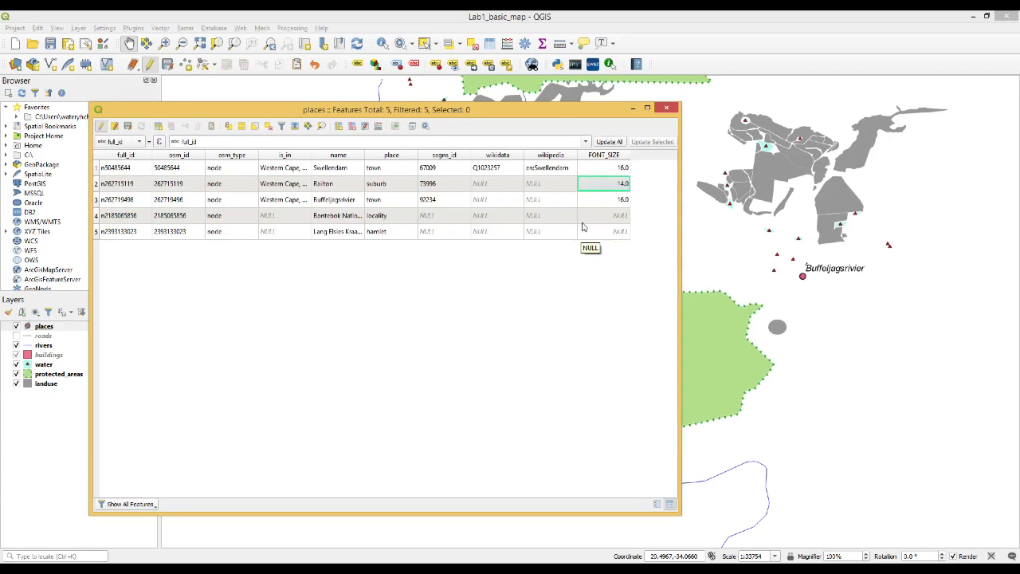
- Set FONT_SIZE to 12 for the Bontebok locality and to 10 for the Lang Elsies Kraal hamlet
double_click(589, 221)
text(12)
key(Return)
click(595, 231)
click(595, 232)
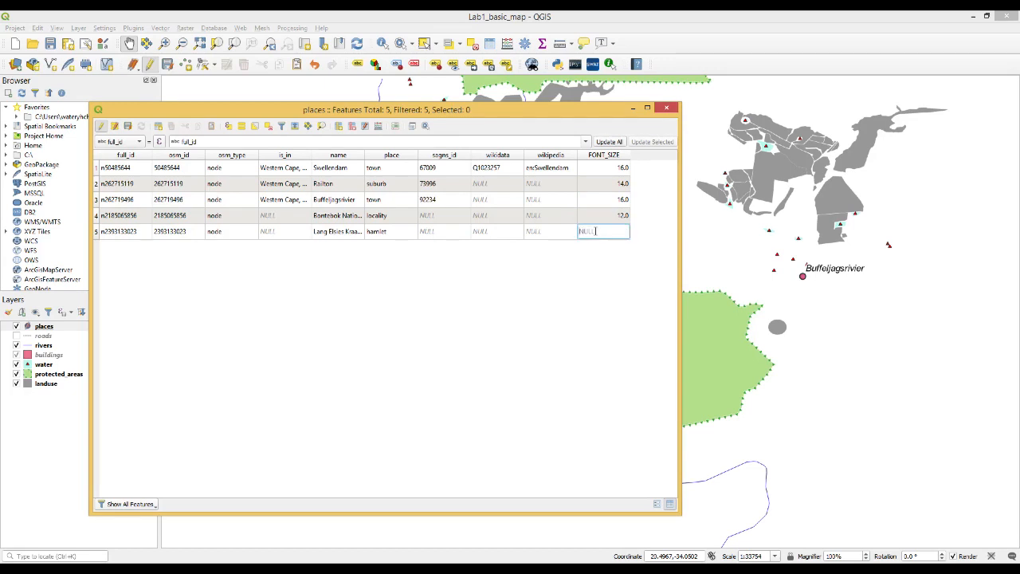
text(10)
key(Return)
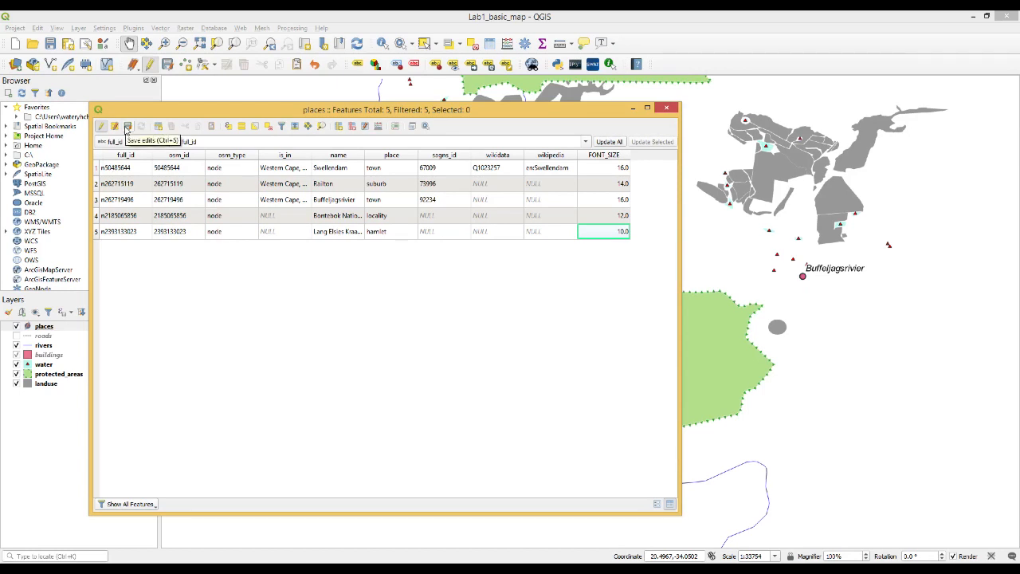
- Save the attribute edits to the places layer, end editing, and close its attribute table
click(128, 129)
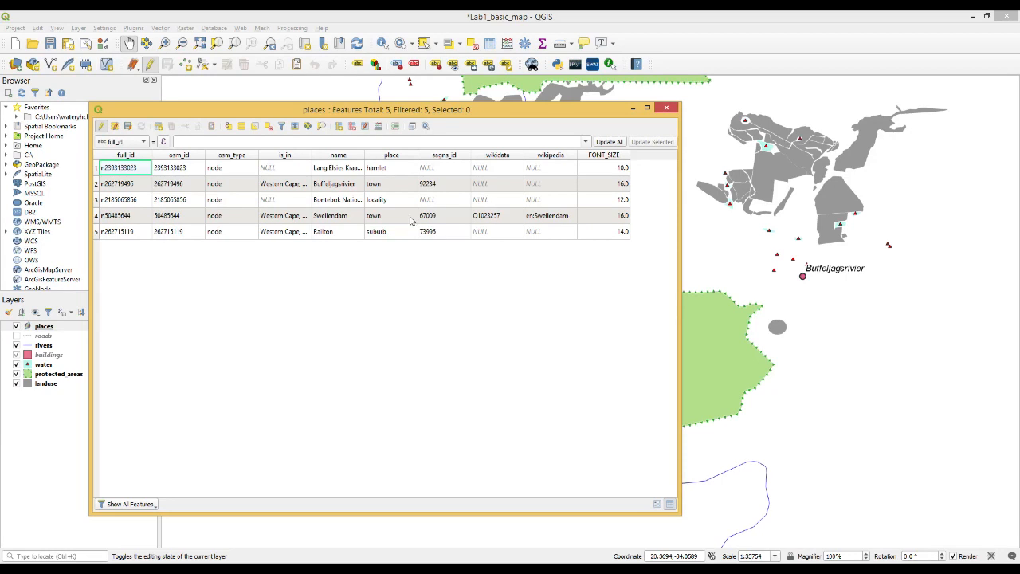
click(101, 128)
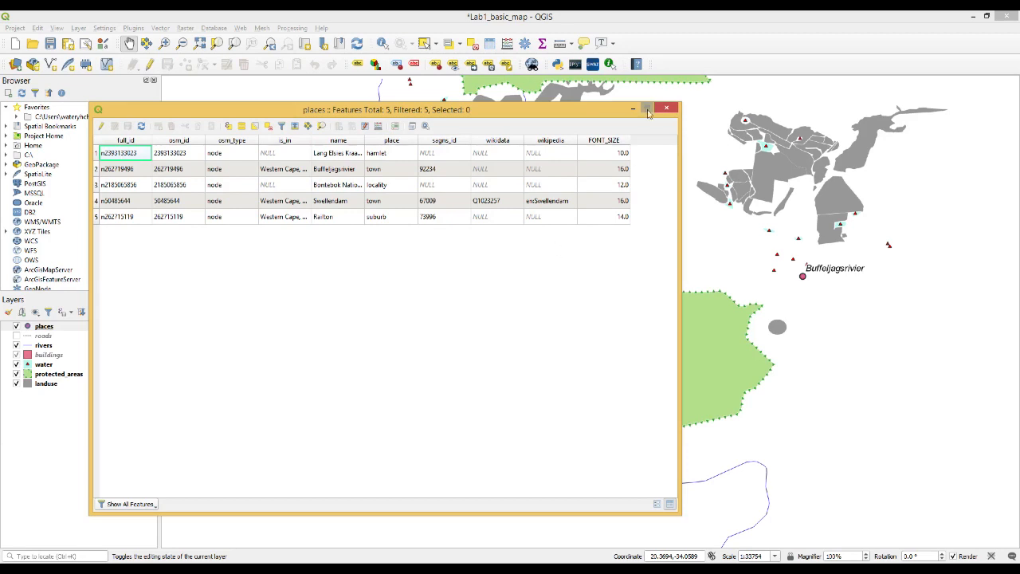
click(666, 108)
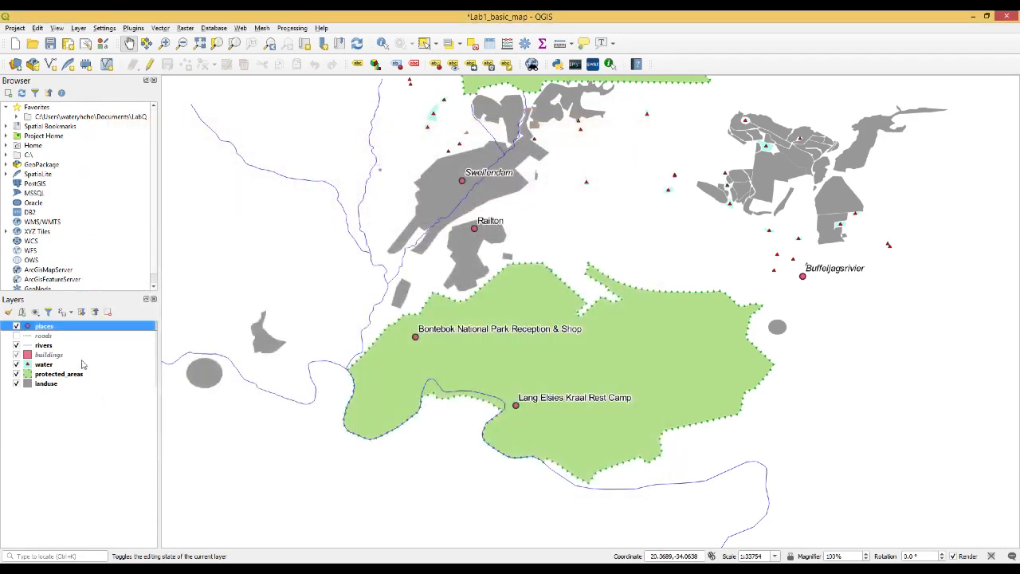
- Set a data-defined override on the places label text size using the FONT_SIZE field, and apply it
right_click(47, 332)
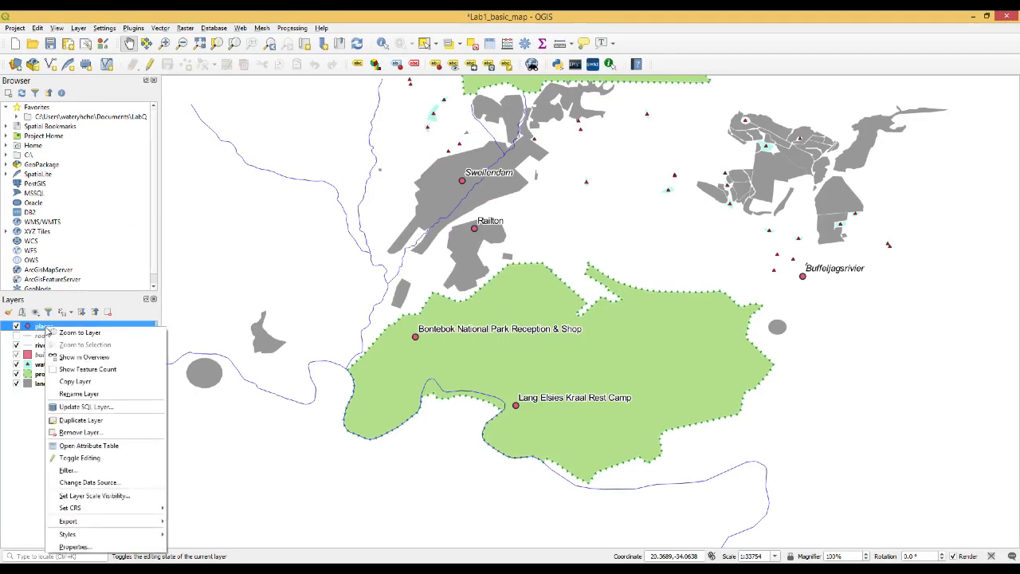
click(102, 545)
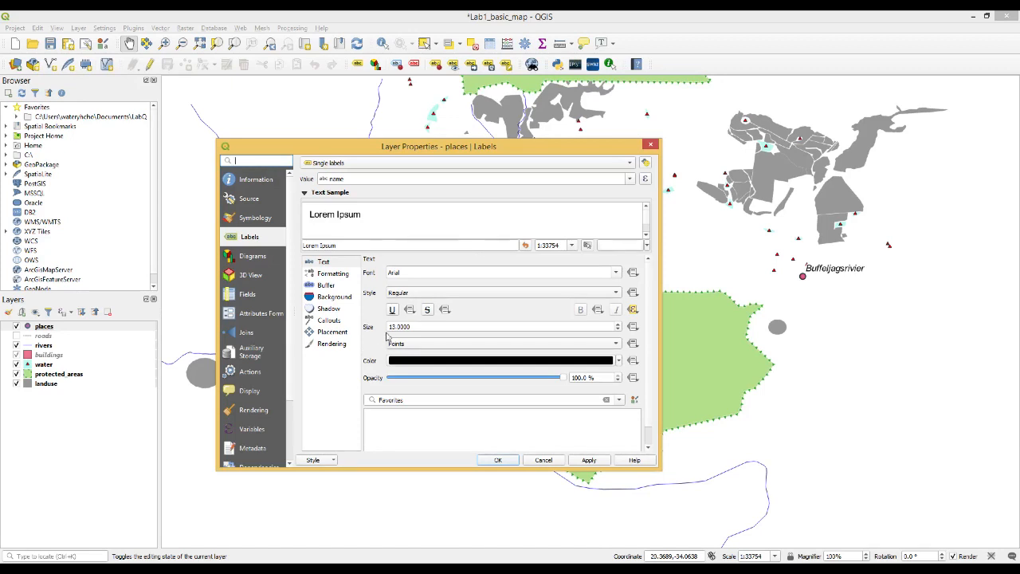
click(633, 327)
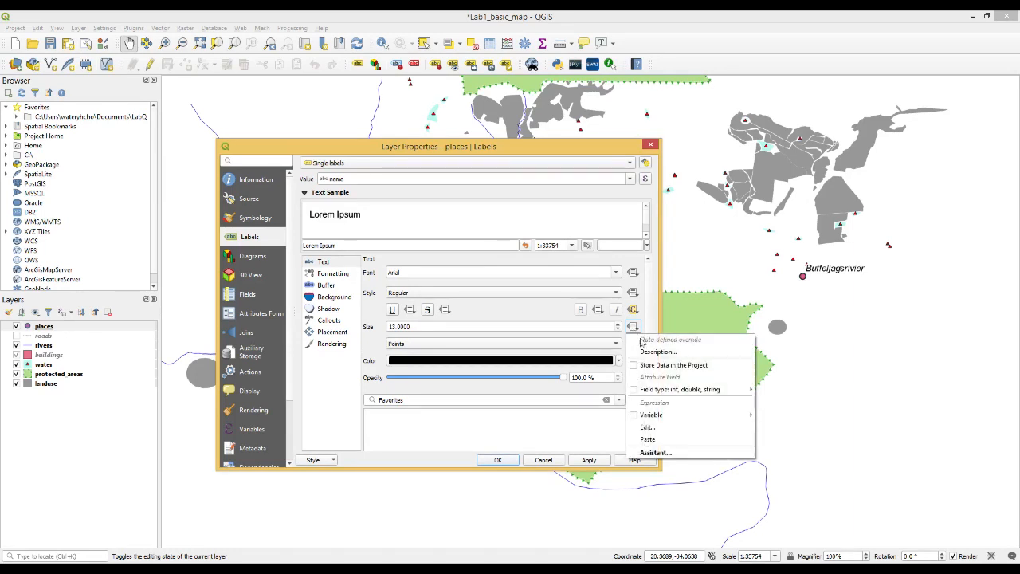
mouse_move(659, 394)
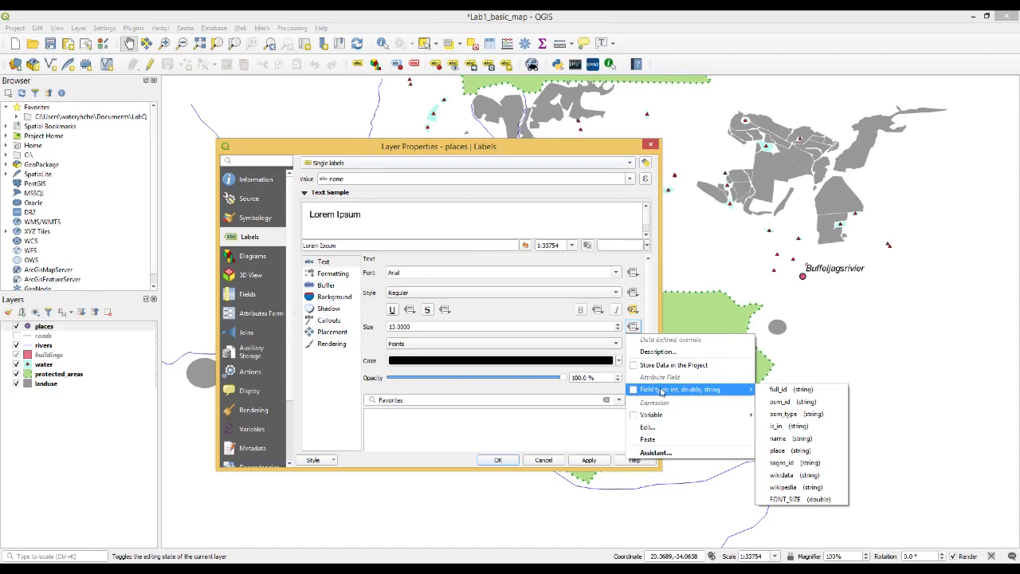
click(795, 502)
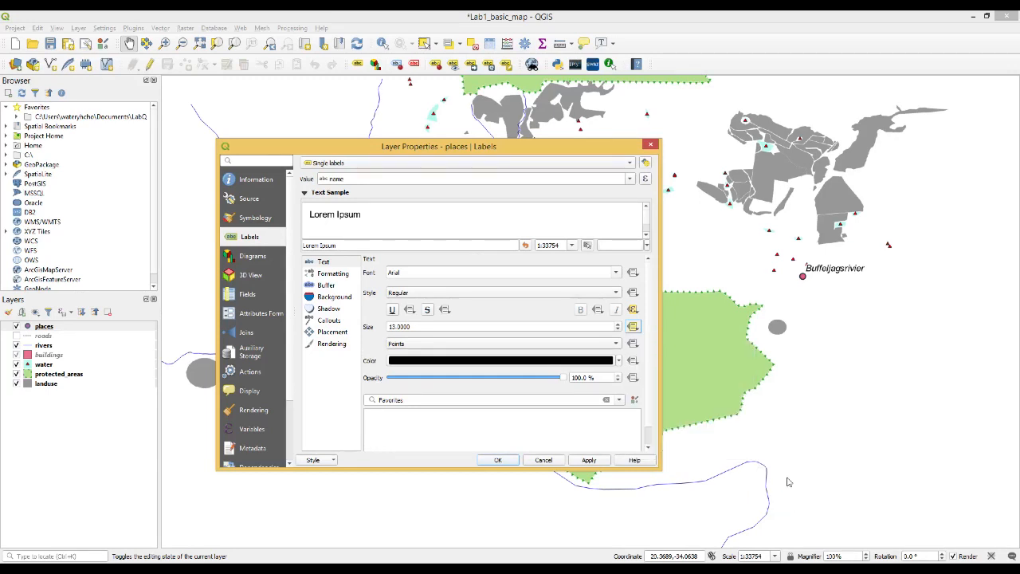
click(590, 461)
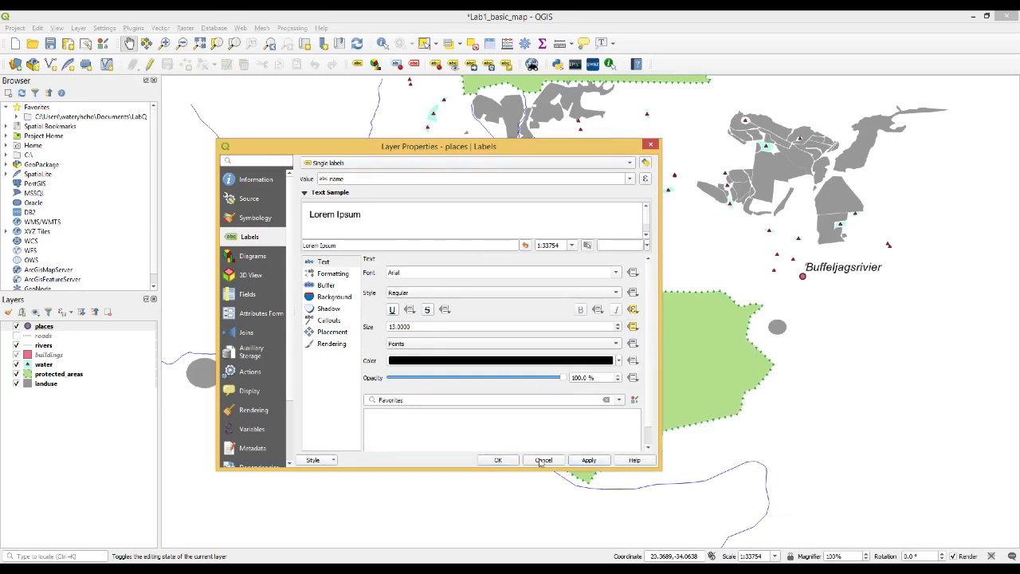
click(501, 461)
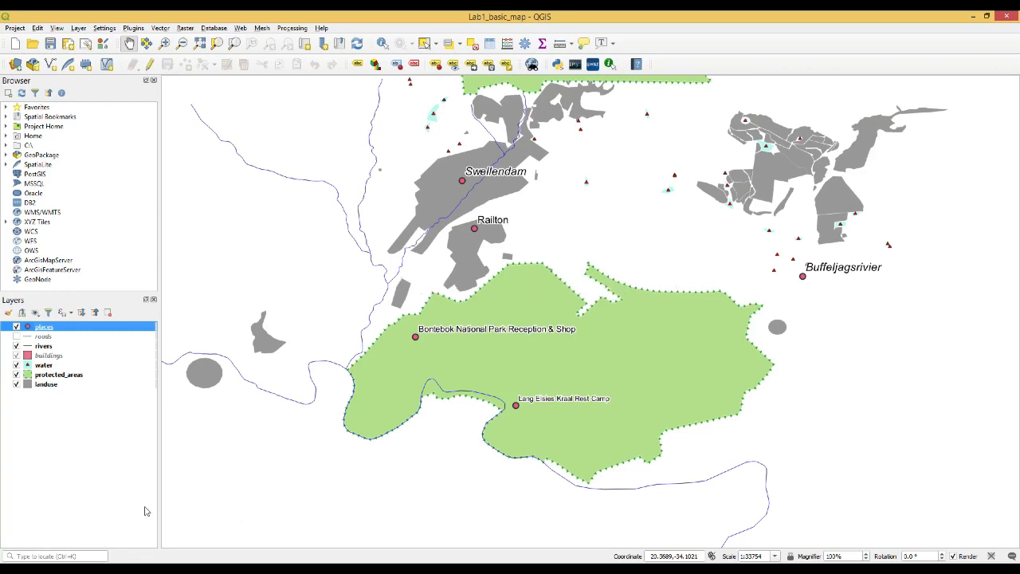
- Open the landuse layer's symbology and switch it to Categorized, using the landuse field as value
click(65, 423)
click(47, 385)
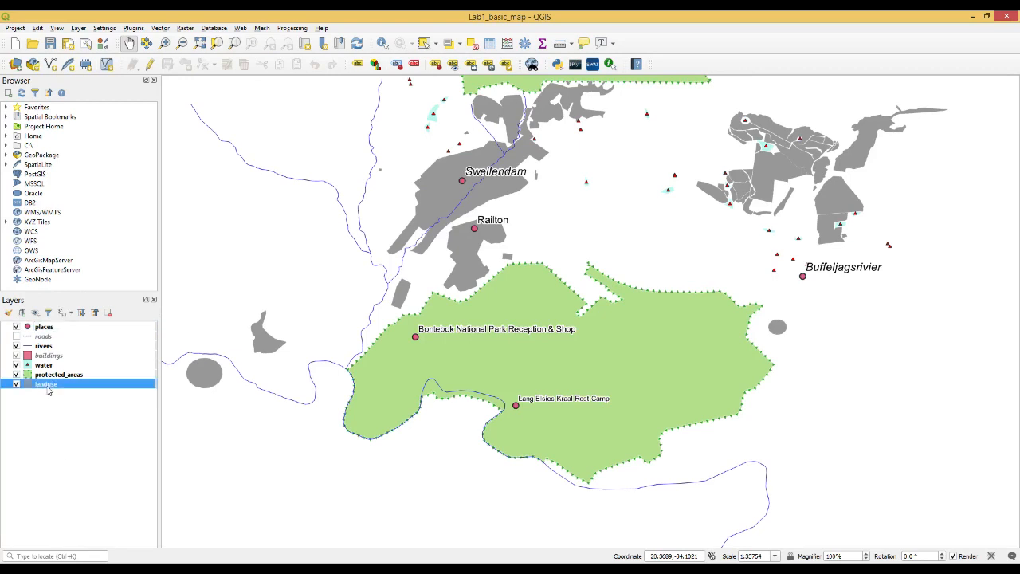
right_click(48, 389)
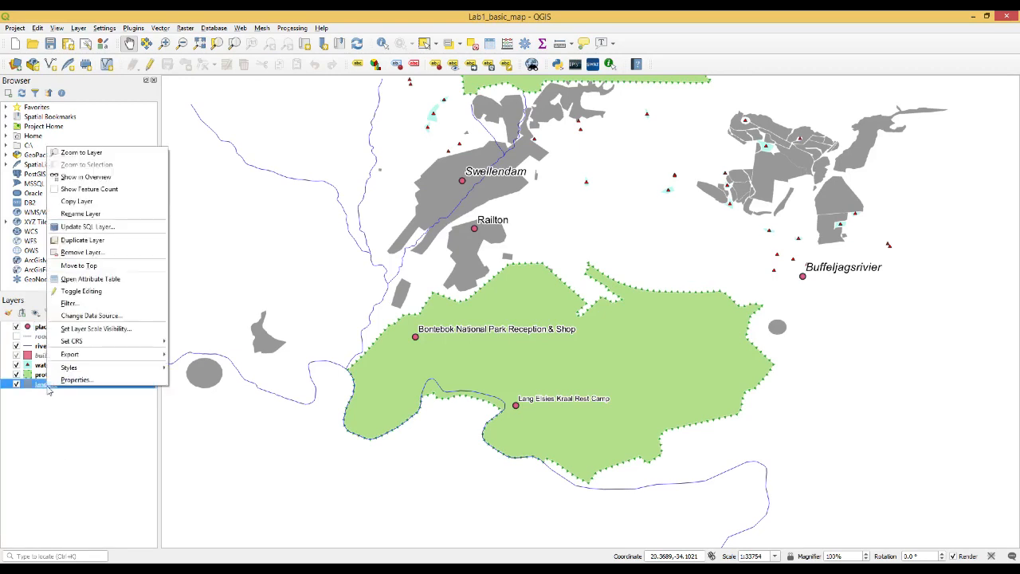
click(89, 381)
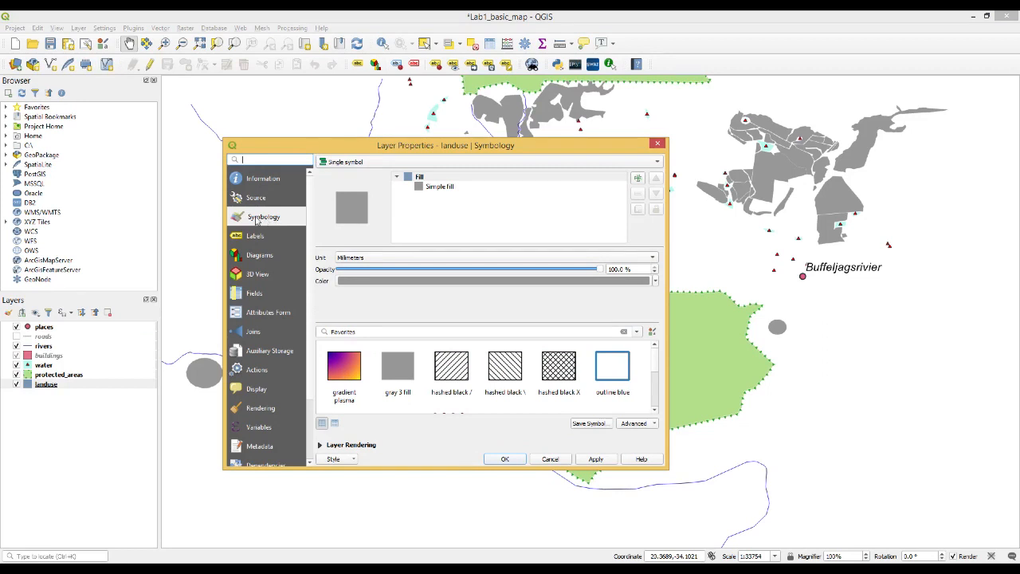
click(658, 164)
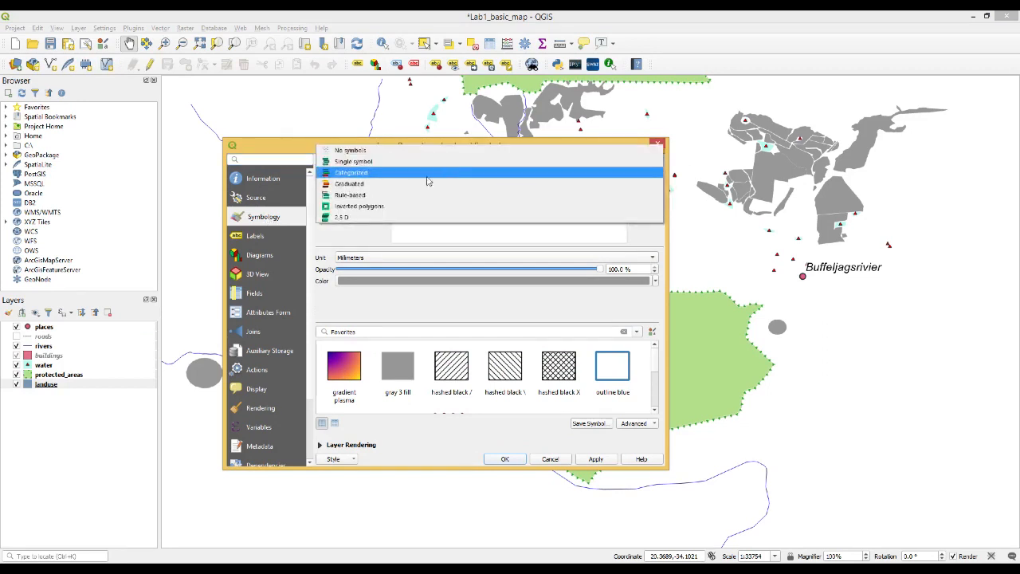
click(366, 177)
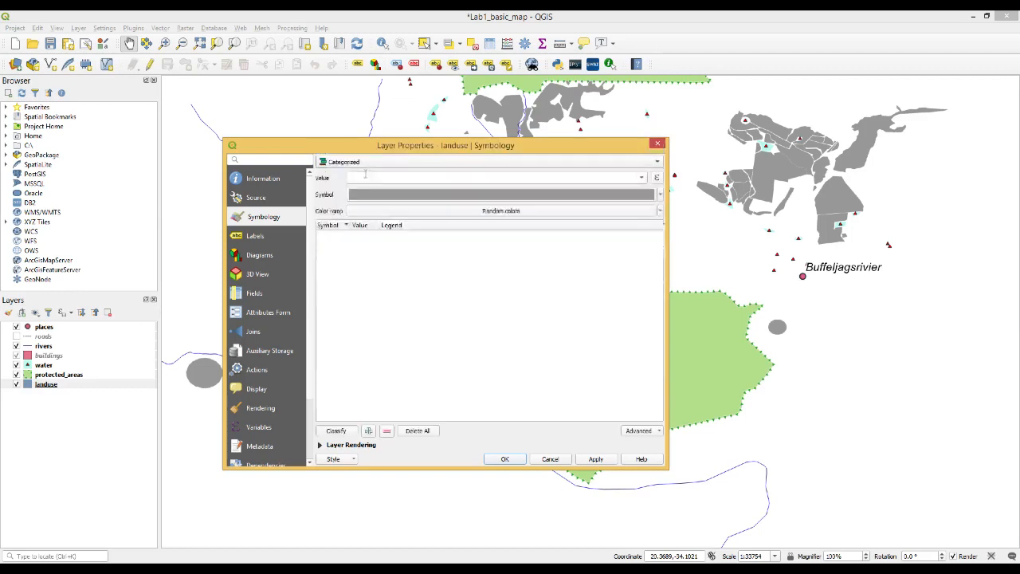
click(643, 179)
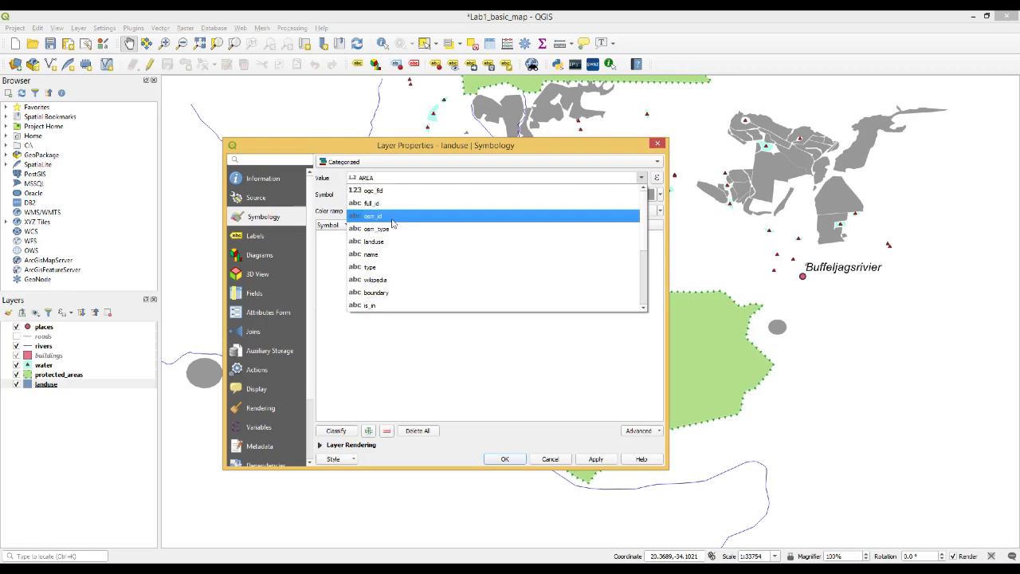
click(391, 243)
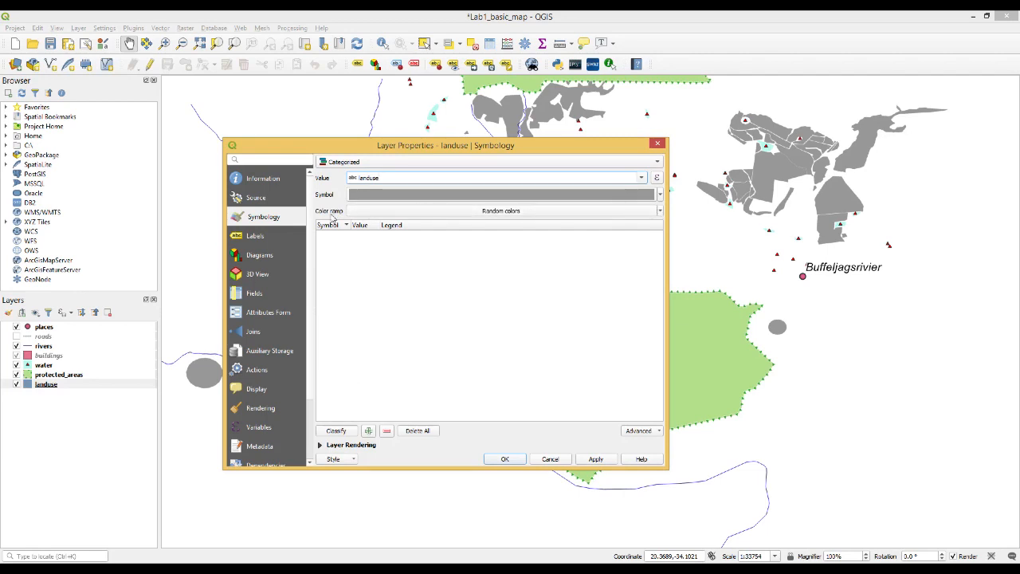
- Try the RdYlBu color ramp for the landuse categories and return to the random color ramp
click(660, 212)
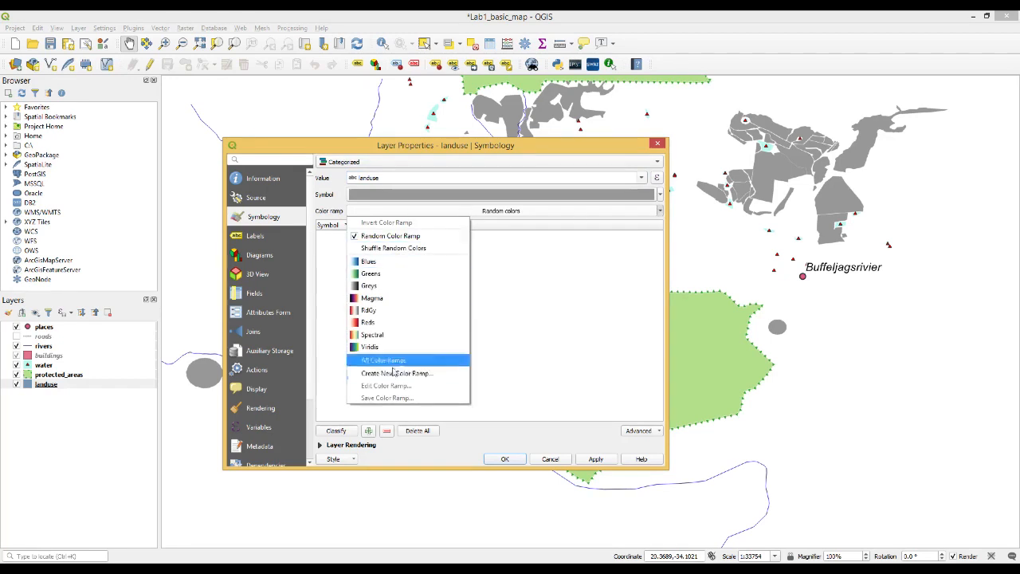
mouse_move(418, 361)
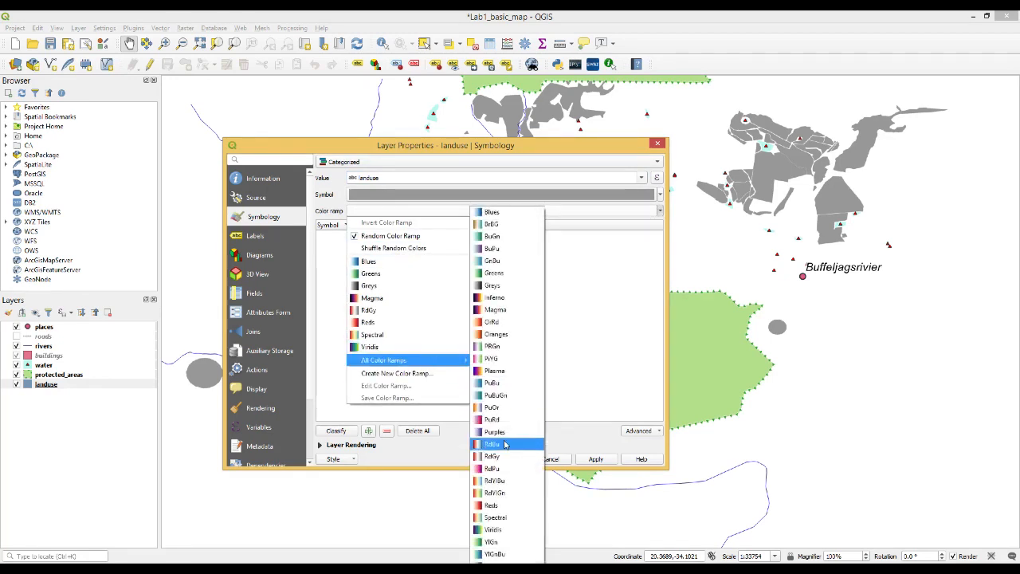
click(510, 483)
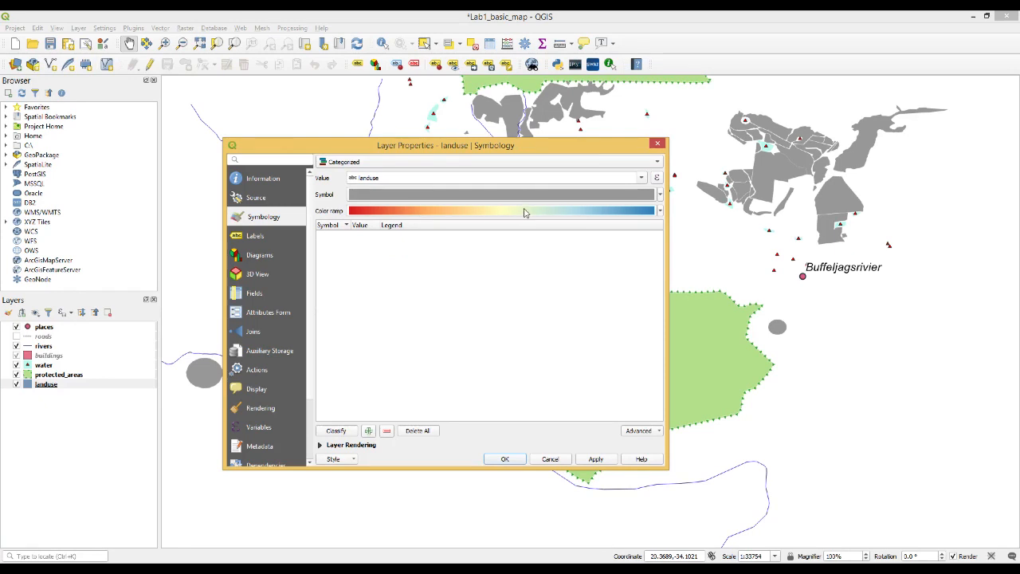
click(660, 211)
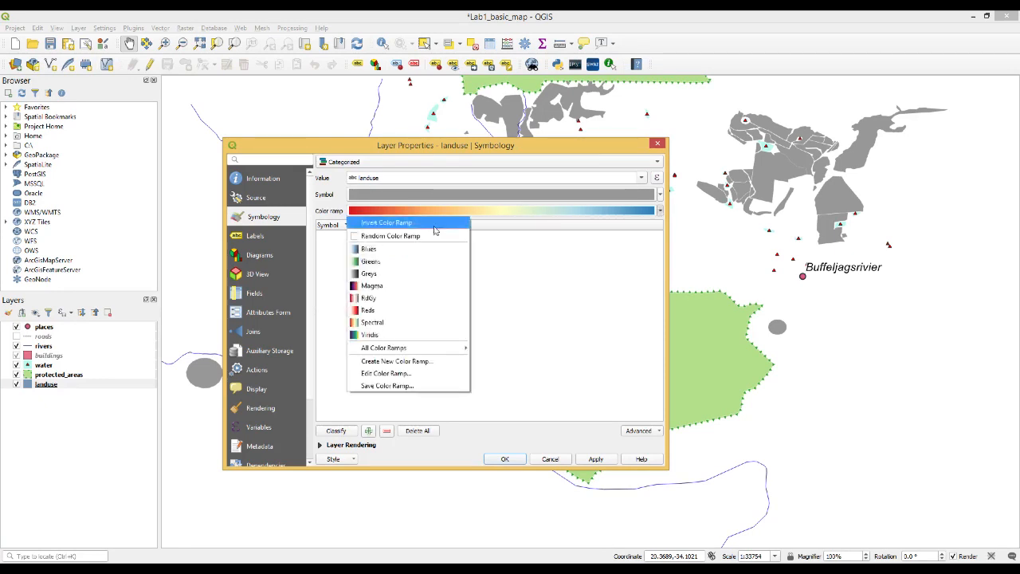
click(376, 238)
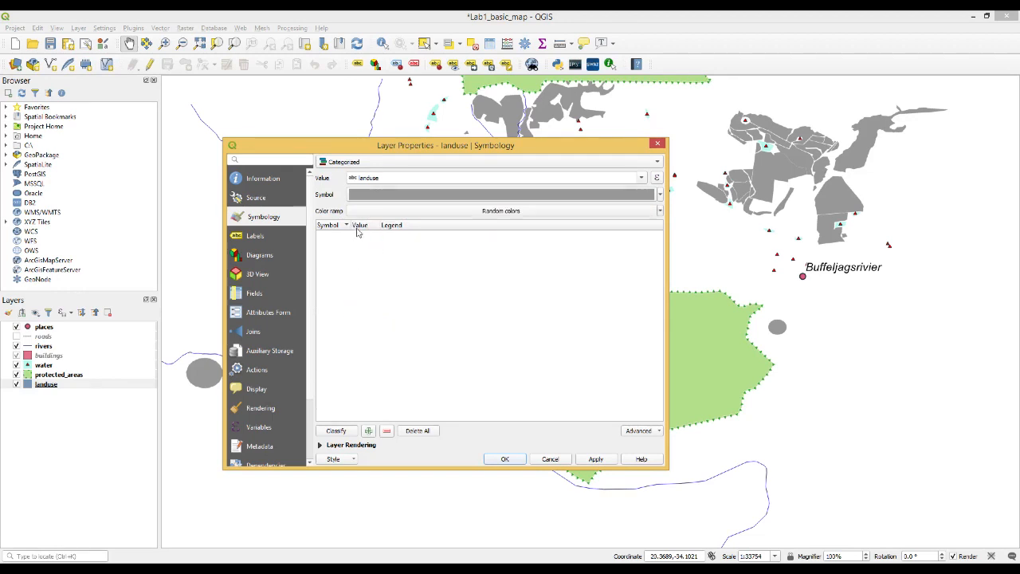
- Classify the landuse values with random colors, apply the symbology, and expand the landuse legend in the layer list
click(345, 431)
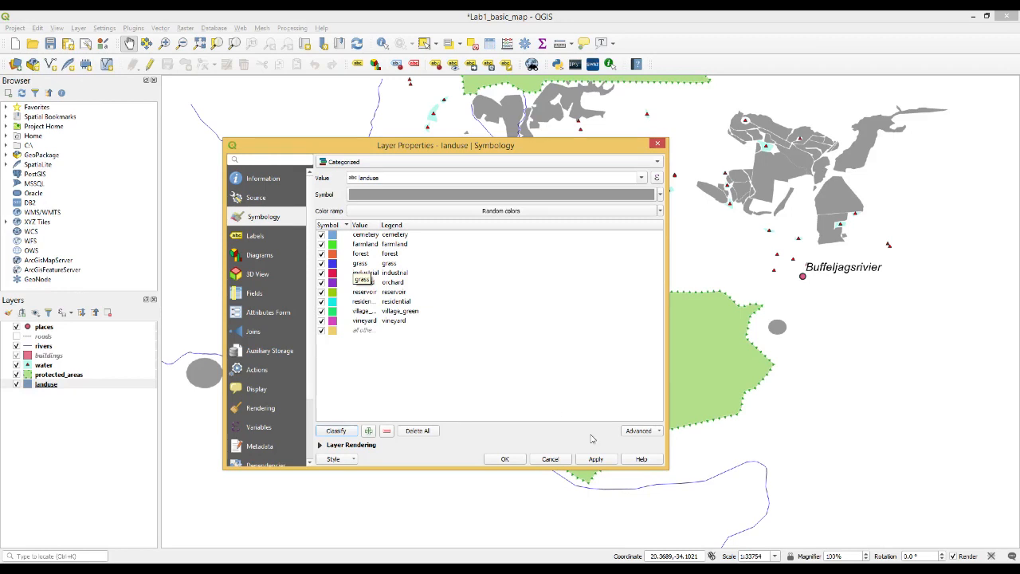
click(596, 460)
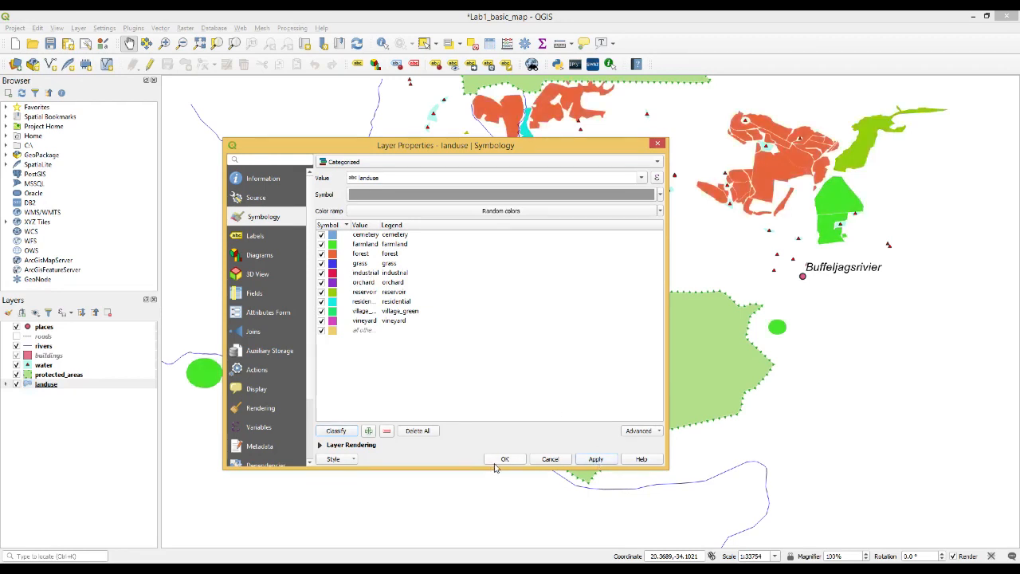
click(505, 459)
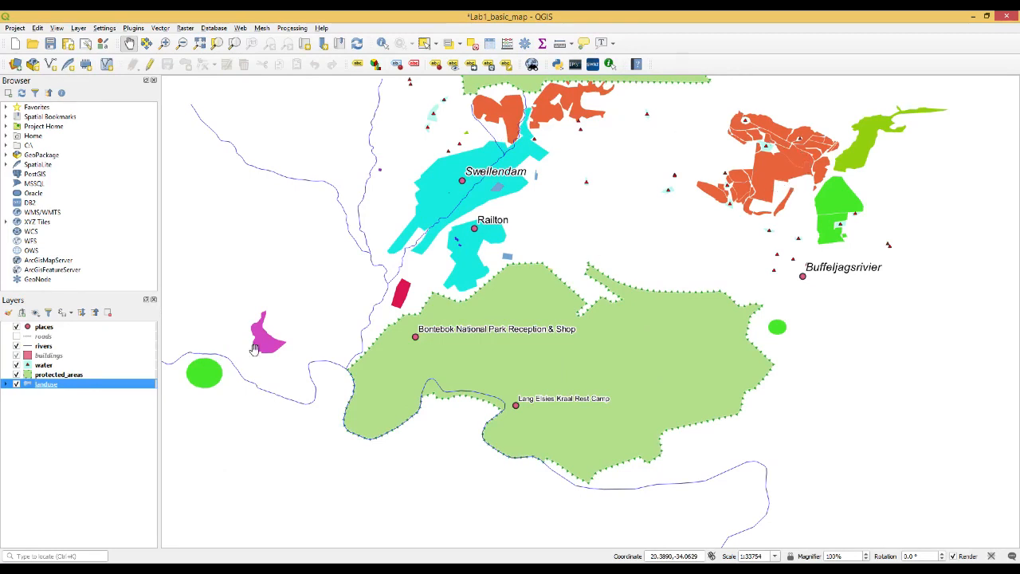
click(5, 384)
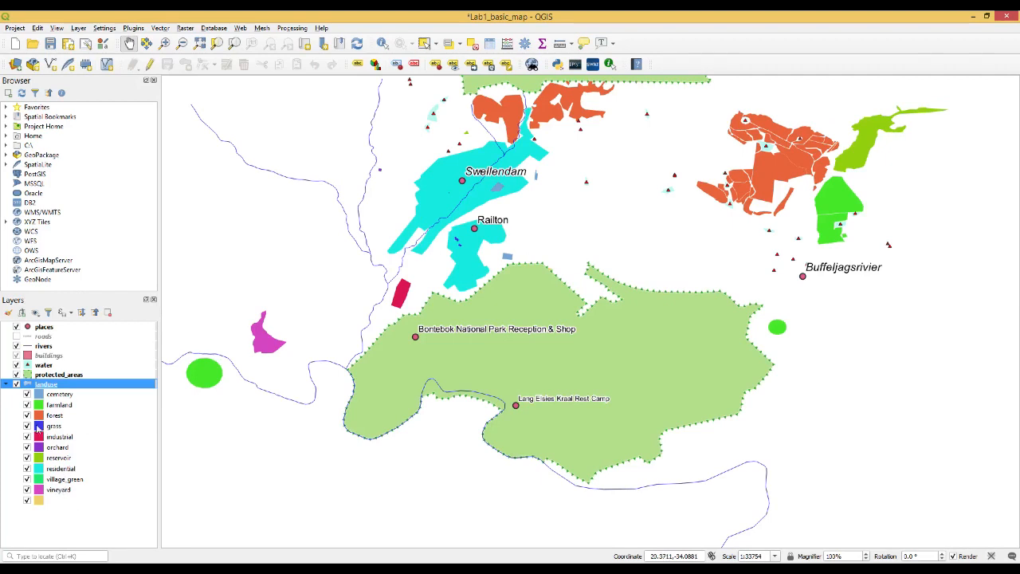
- Give the village_green landuse category the hashed black X fill preset and recolor it bright green
right_click(43, 387)
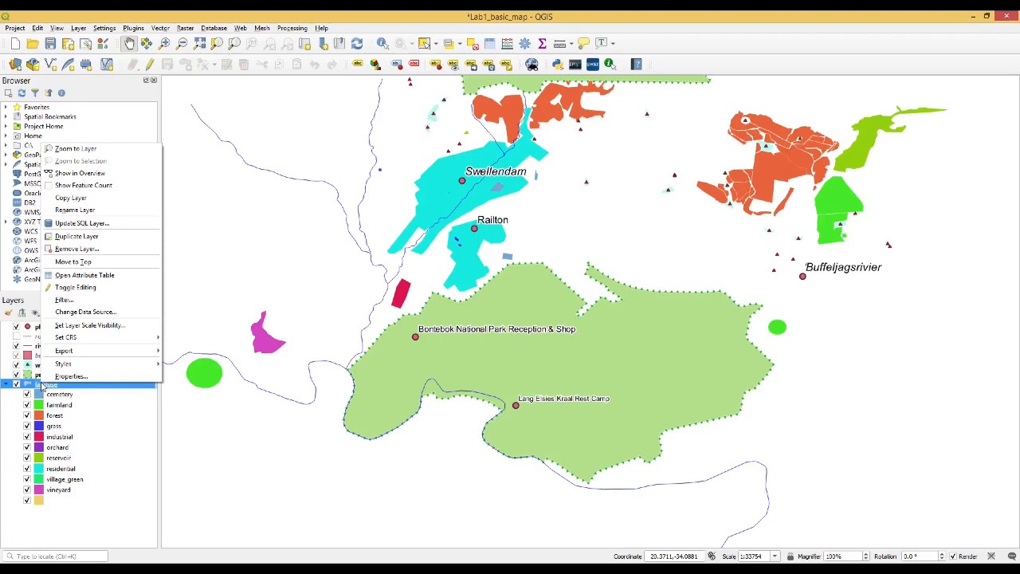
click(70, 376)
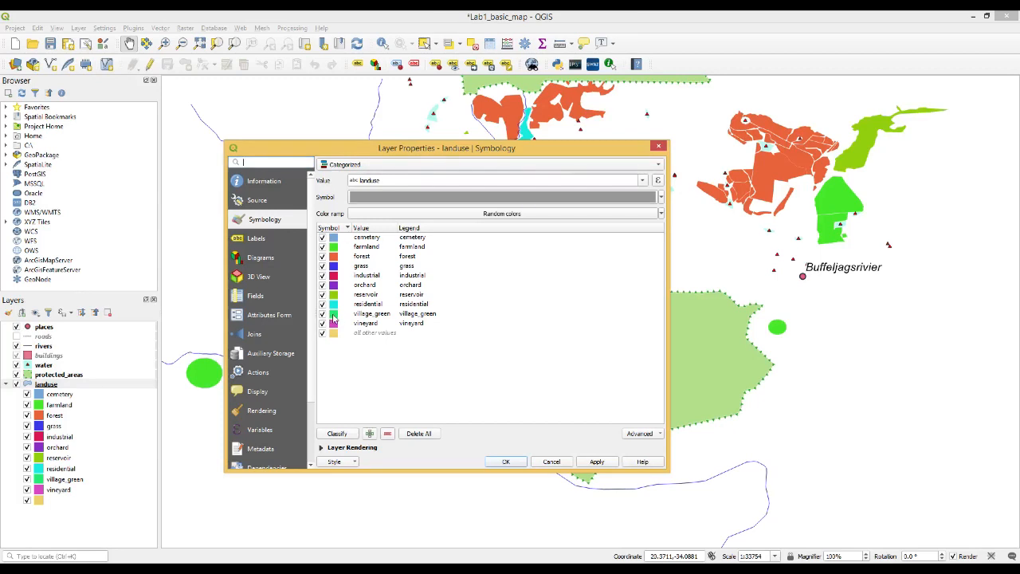
double_click(333, 315)
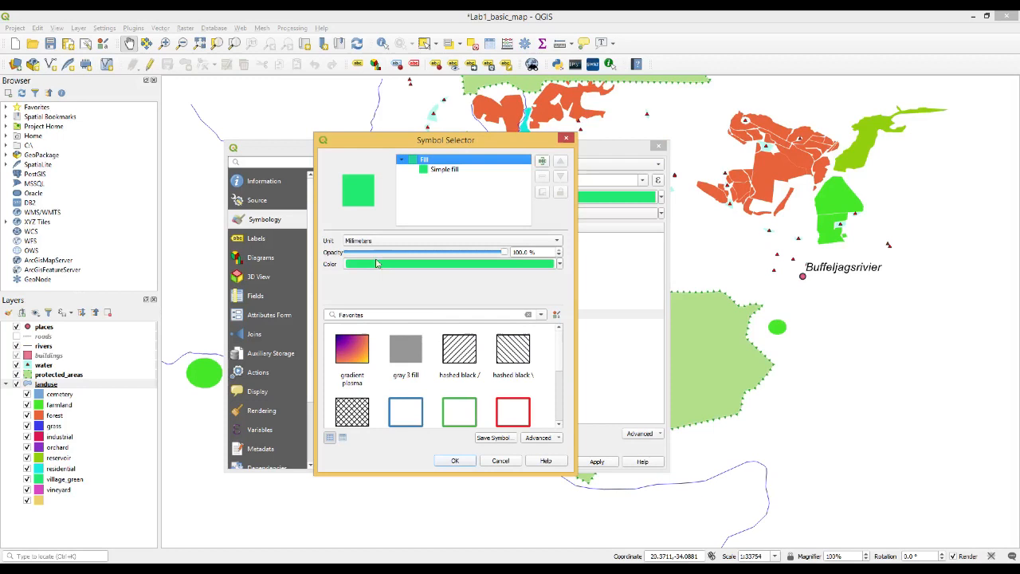
click(366, 416)
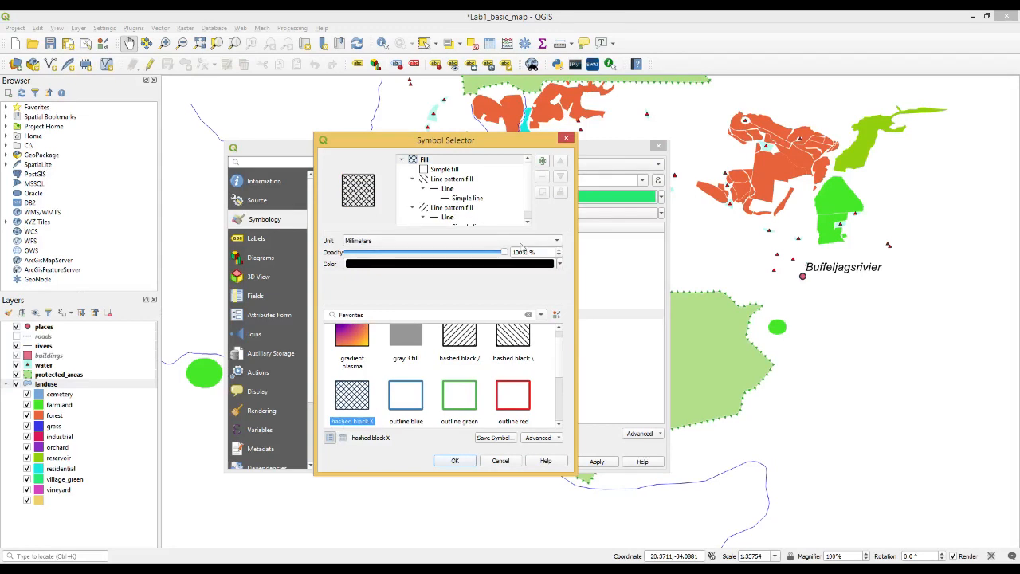
click(559, 265)
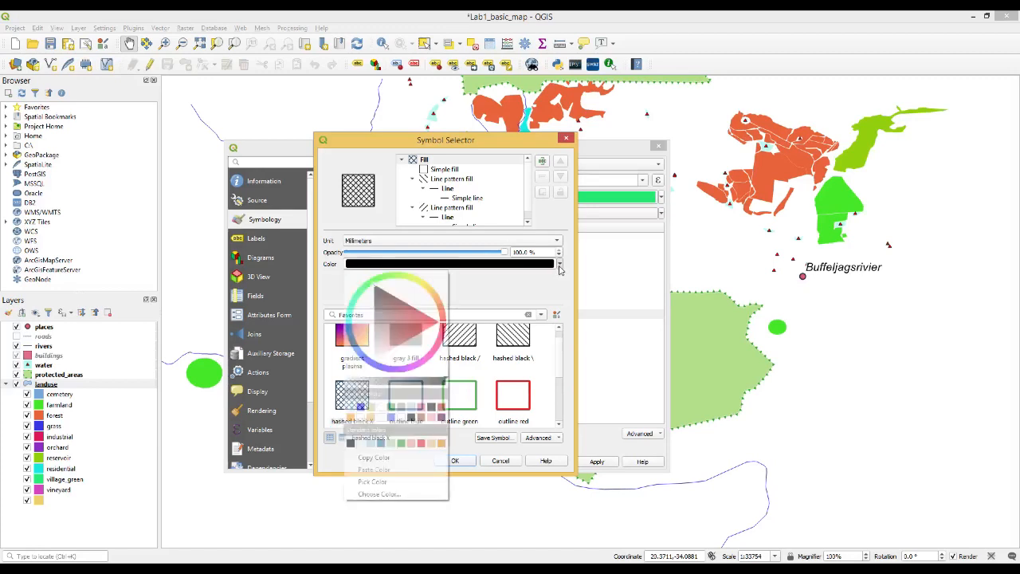
click(373, 284)
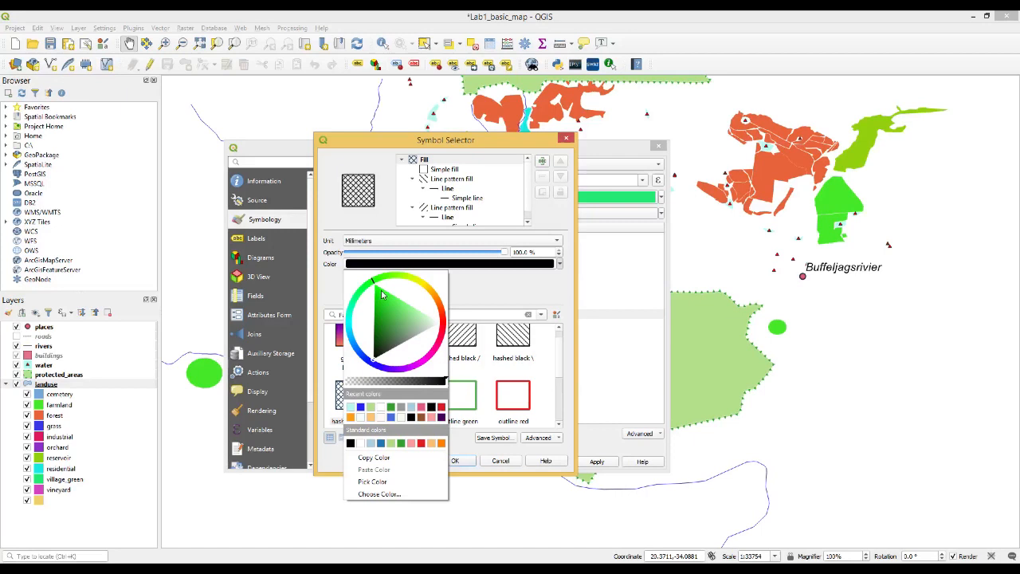
click(378, 290)
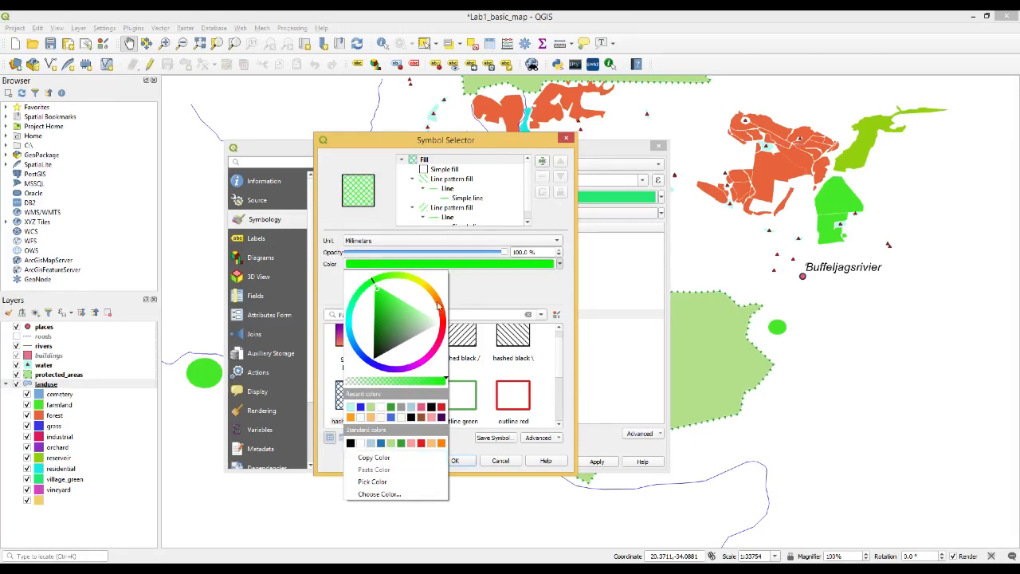
- Set the stroke color of the village_green symbol's simple fill outline to bright green and accept the symbol
click(445, 170)
click(446, 171)
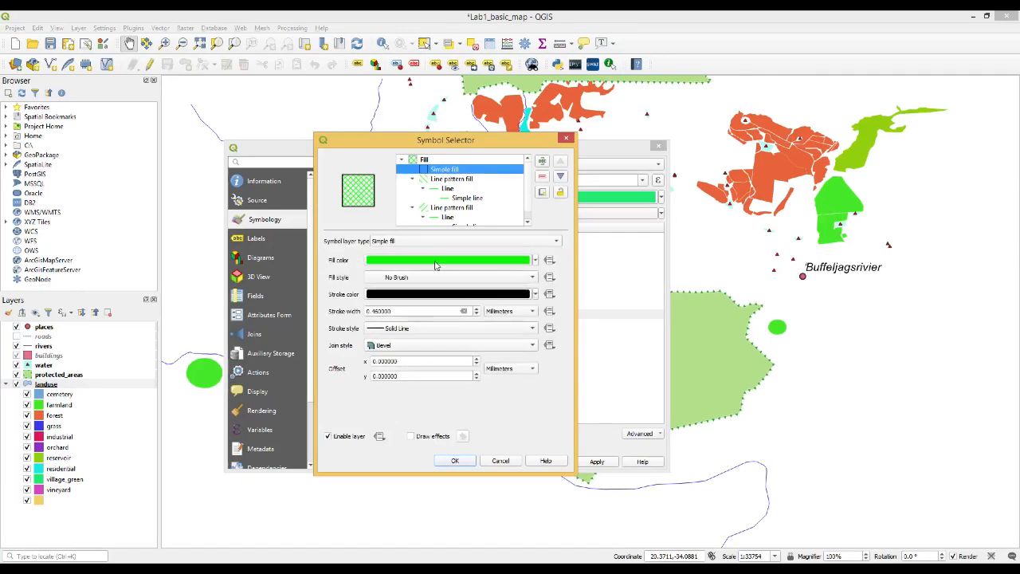
click(536, 295)
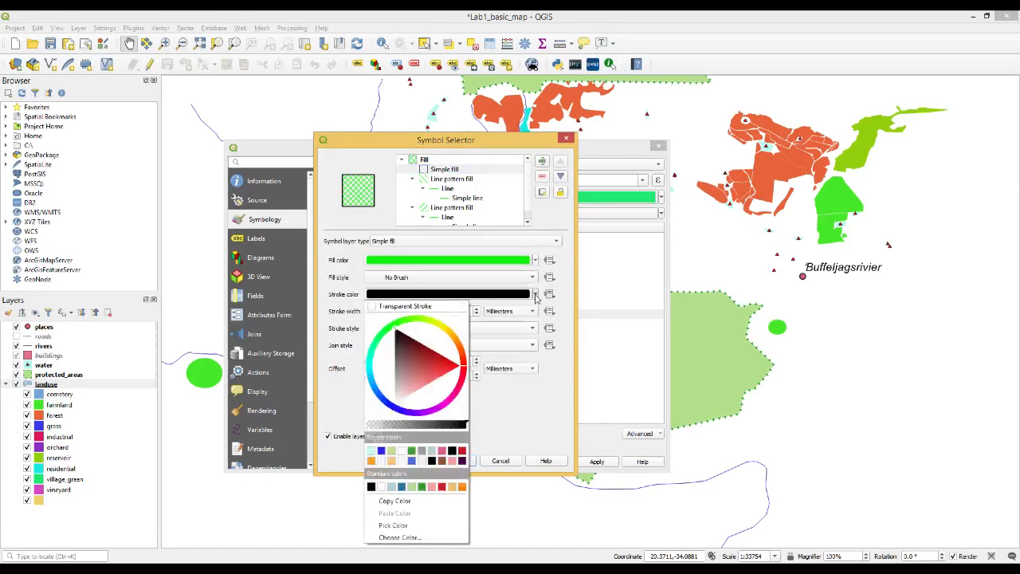
click(395, 331)
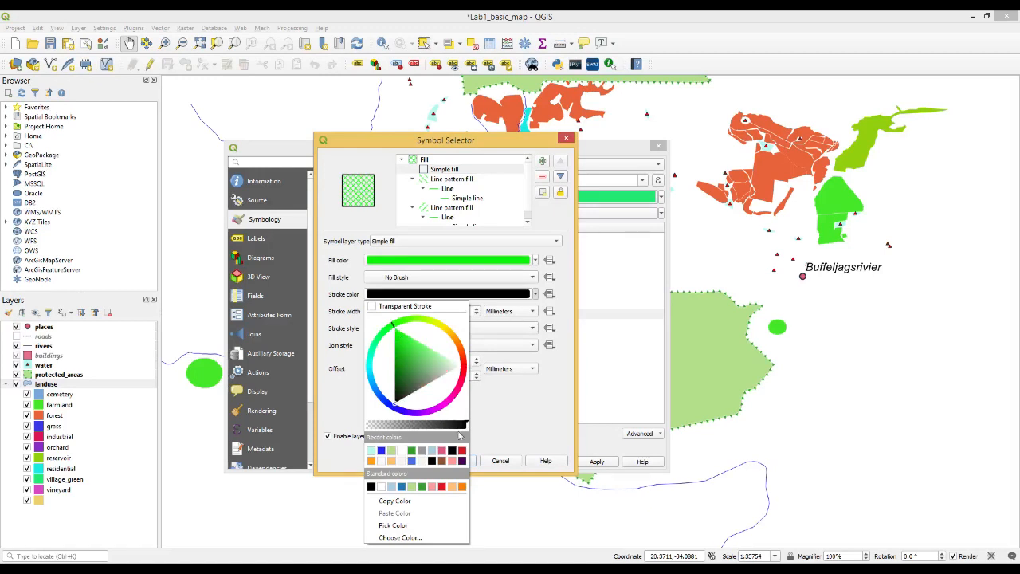
click(397, 335)
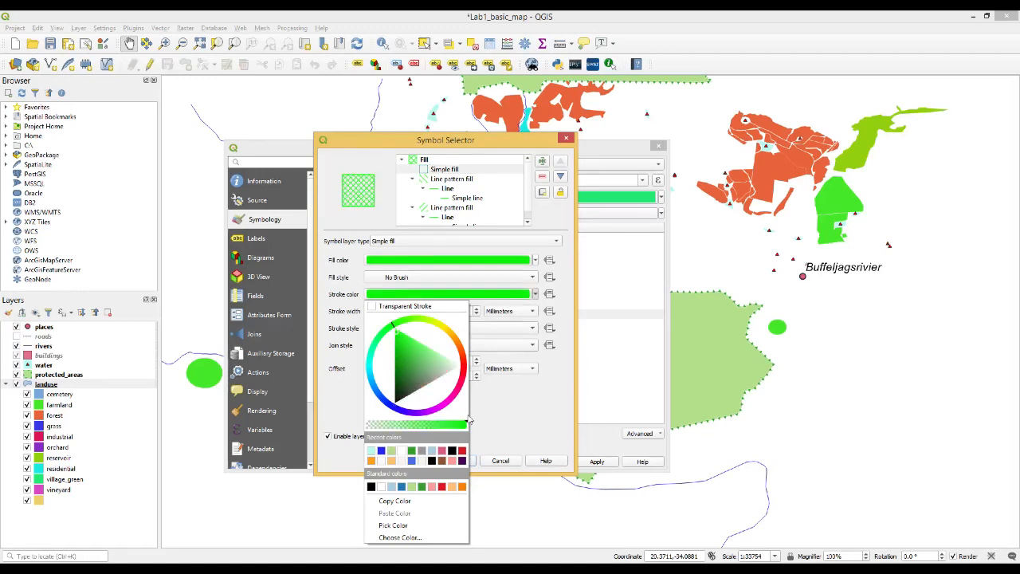
click(509, 429)
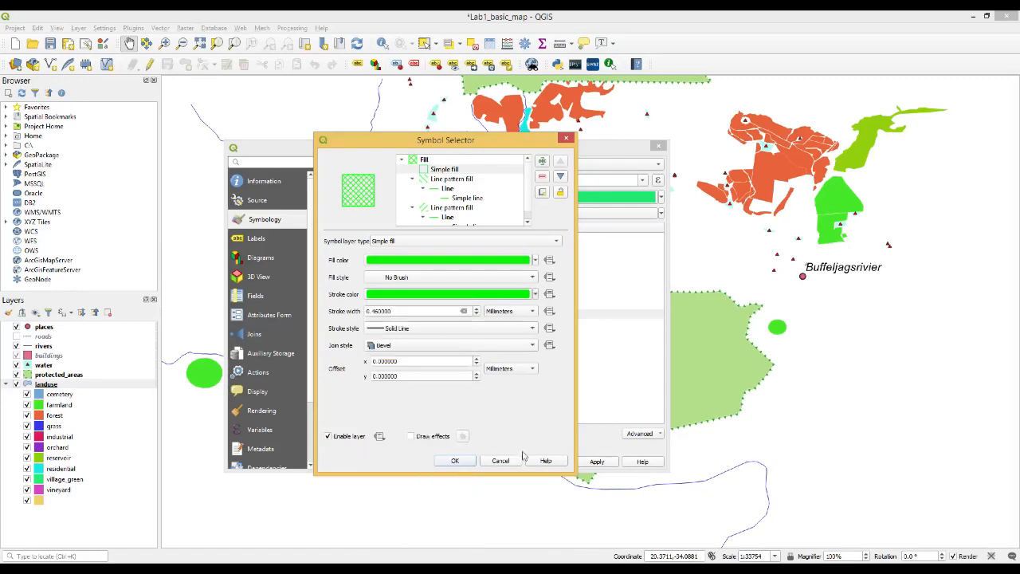
click(456, 462)
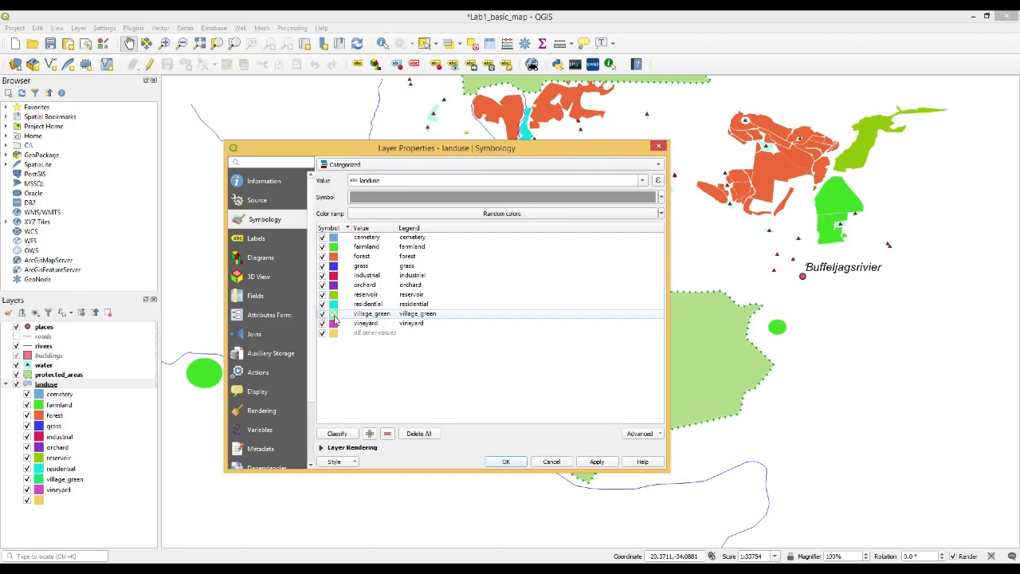
- Apply the updated landuse symbology and close the layer properties
click(351, 335)
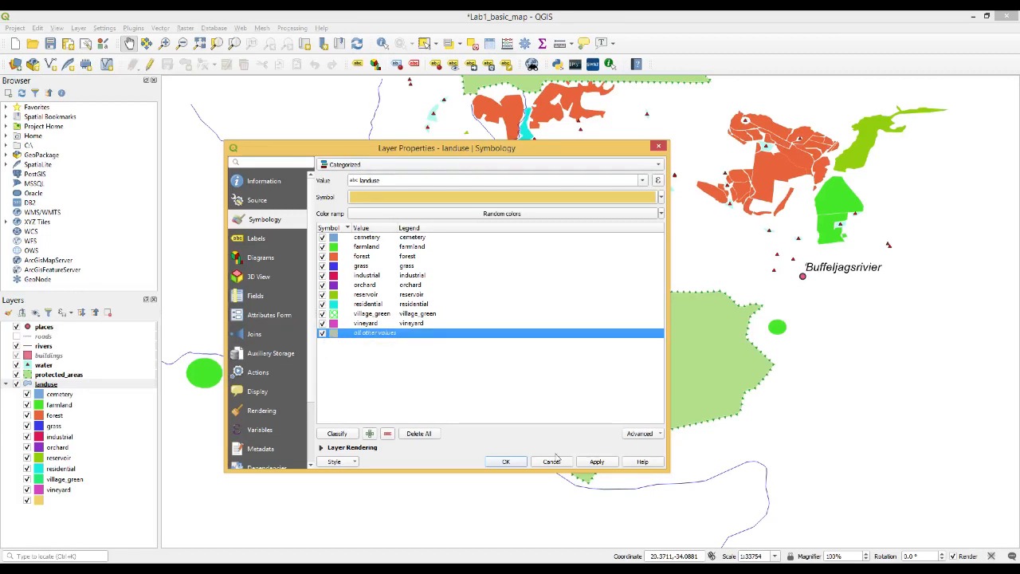
click(587, 462)
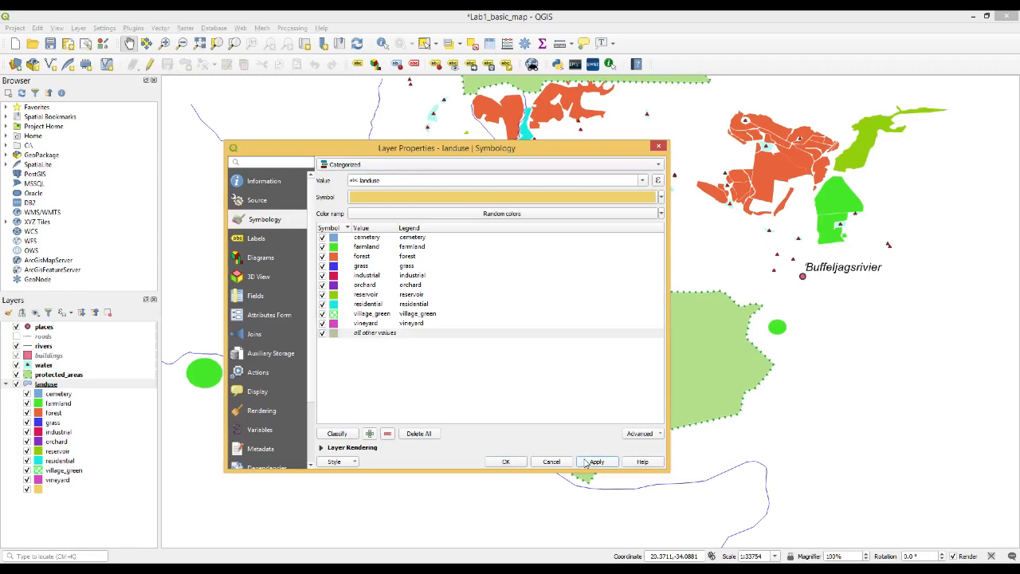
click(509, 462)
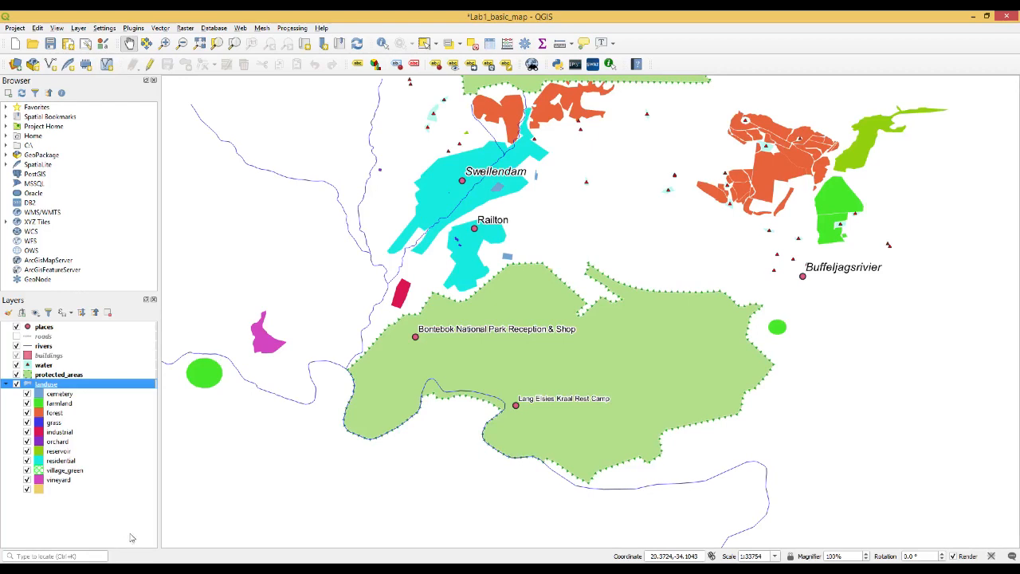
- Reopen the landuse layer's properties and rename its current style as land usage
right_click(45, 387)
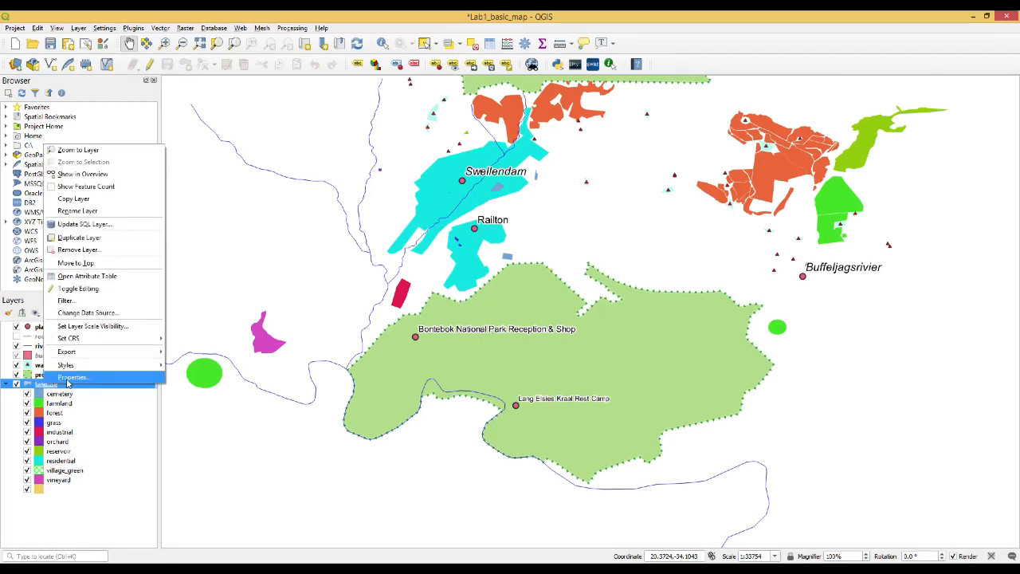
click(70, 378)
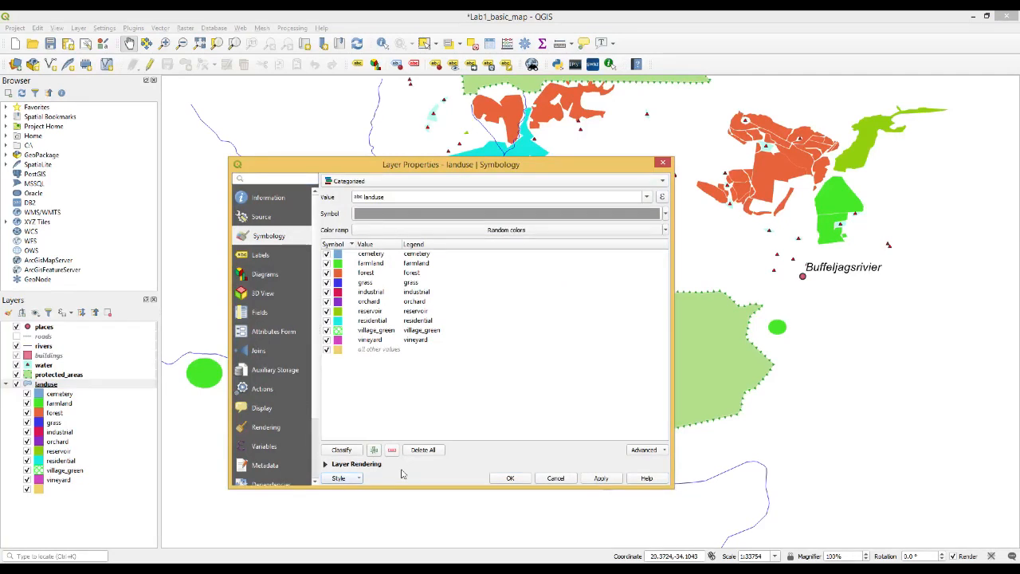
click(359, 478)
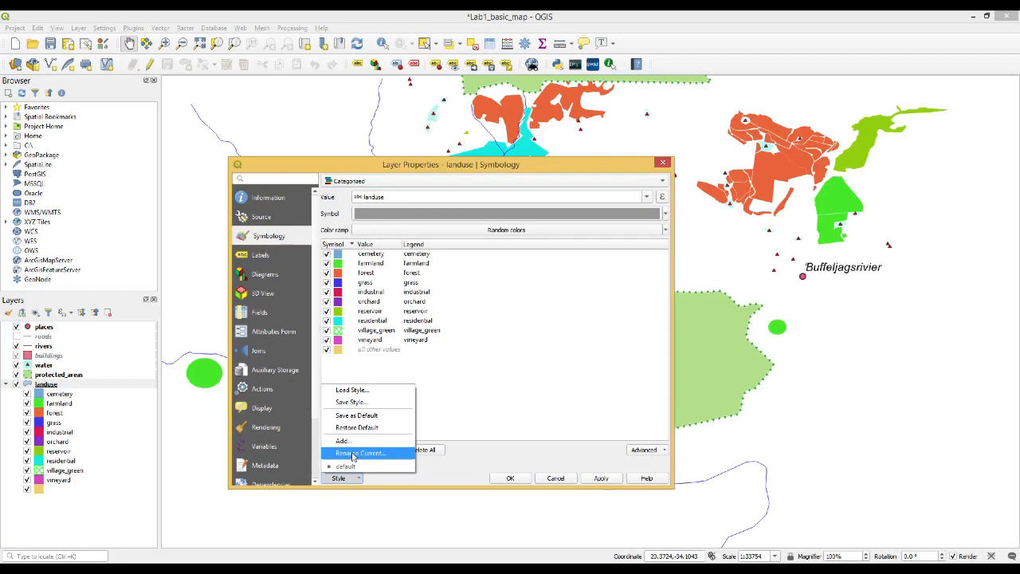
click(353, 453)
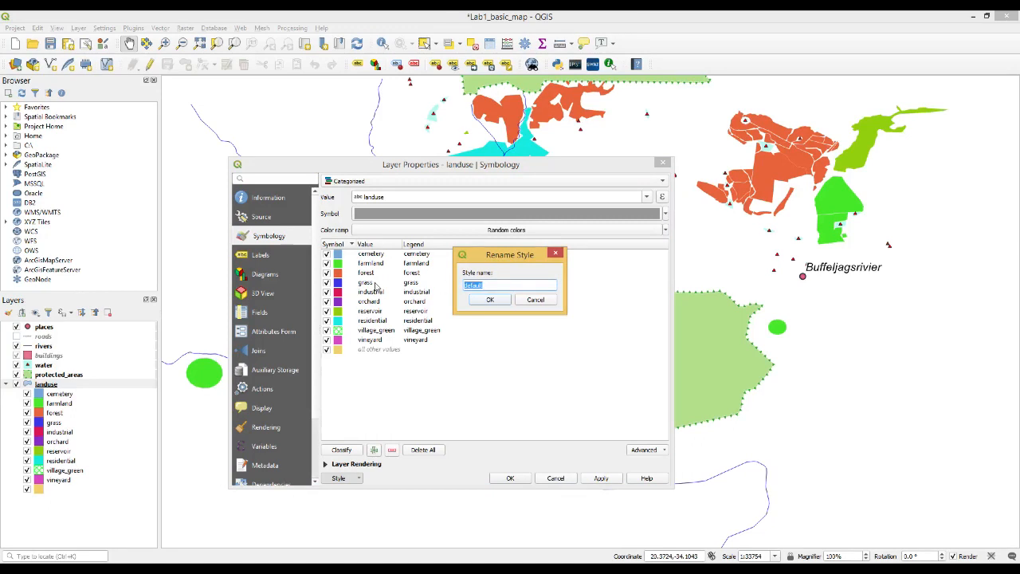
key(BackSpace)
click(491, 300)
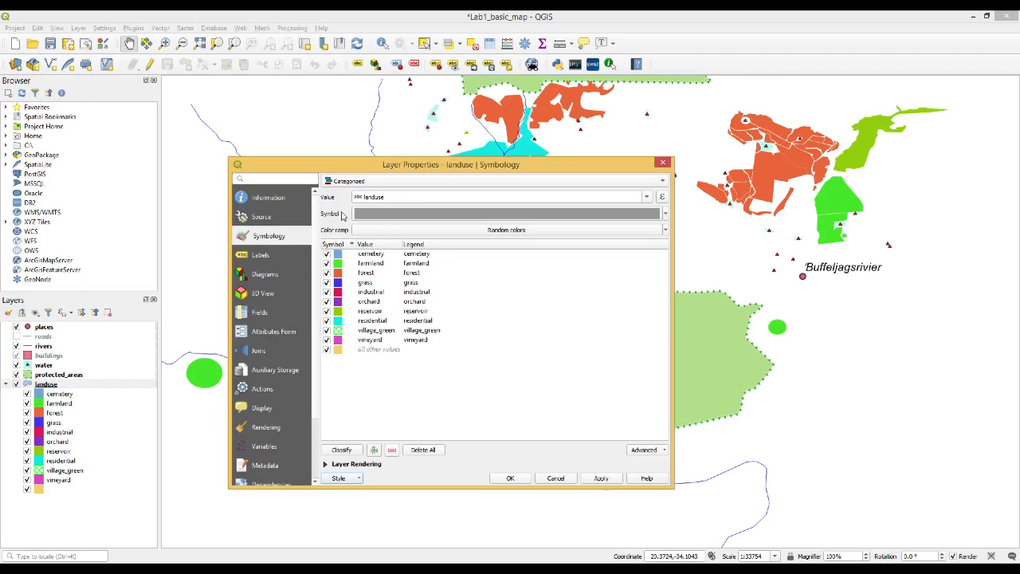
- Add a new named style to the landuse layer and accept the layer properties
click(351, 483)
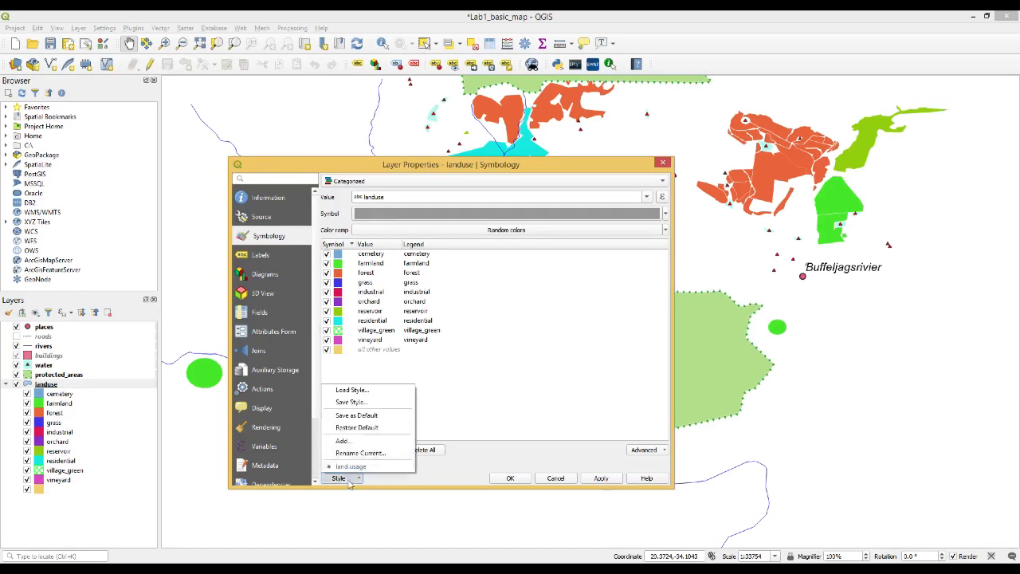
click(357, 444)
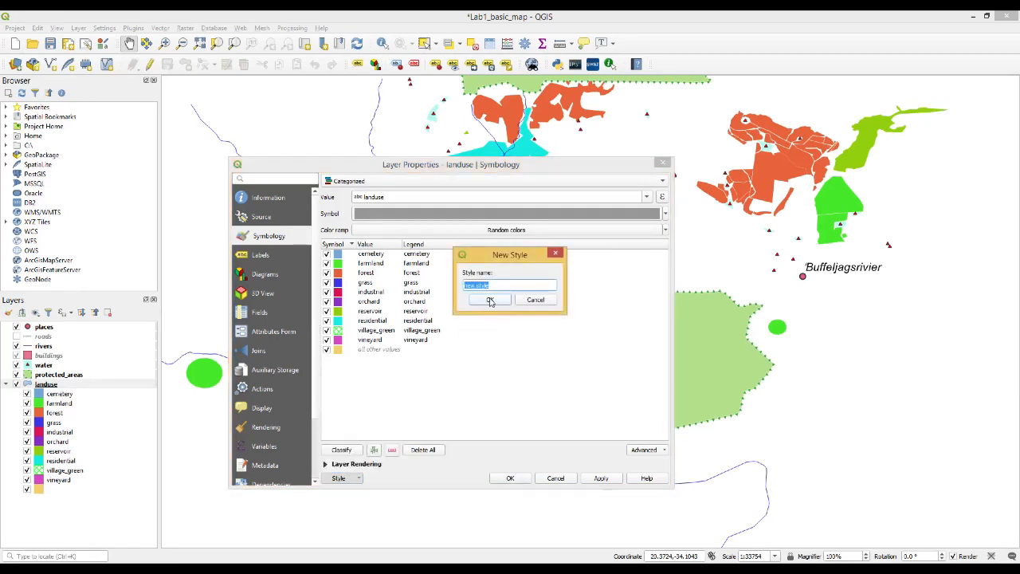
text(atio)
click(490, 300)
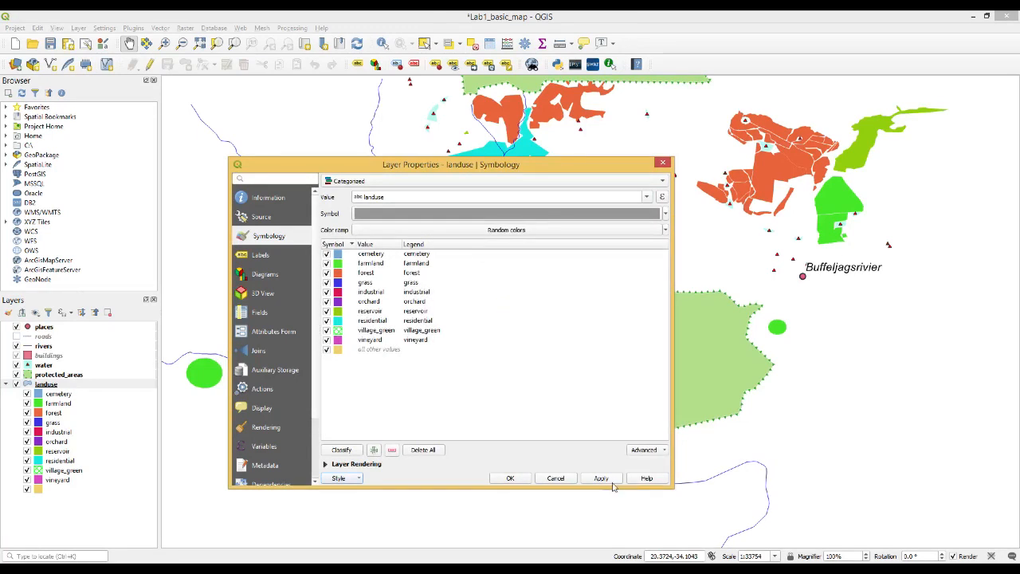
click(515, 480)
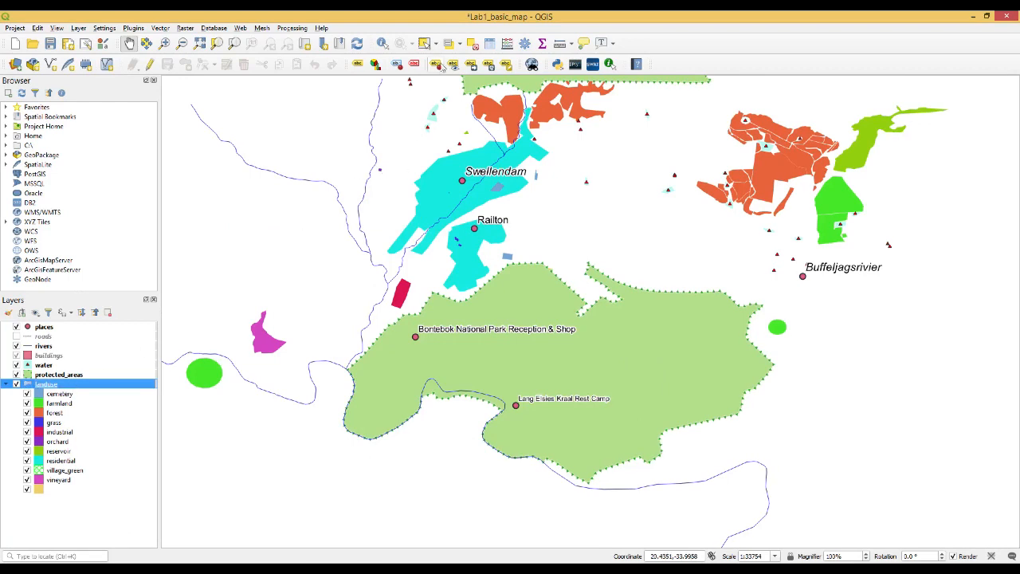
- Open the landuse attribute table in editing mode and try to add a Decimal number (double) field named AREA
click(497, 44)
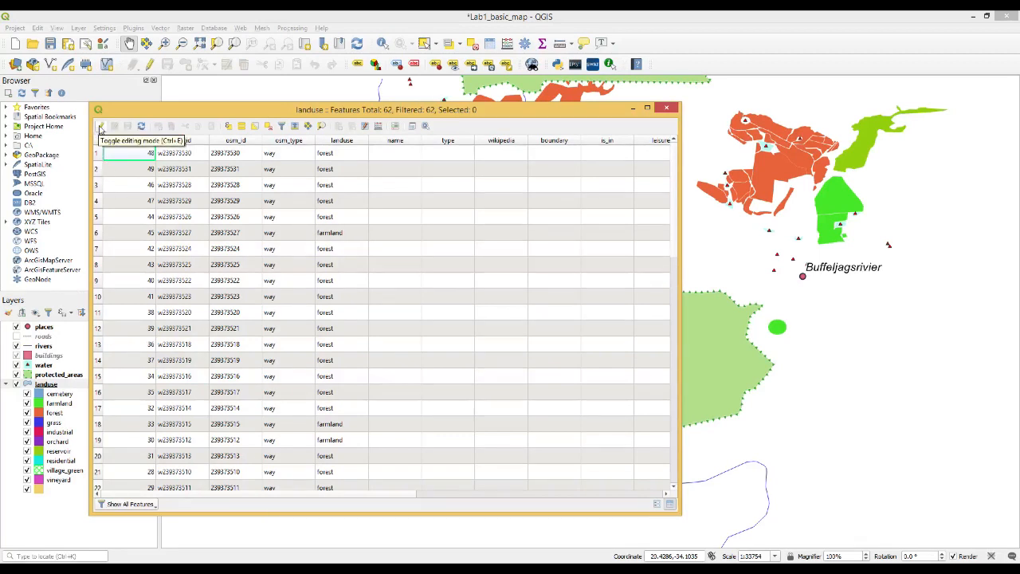
click(101, 128)
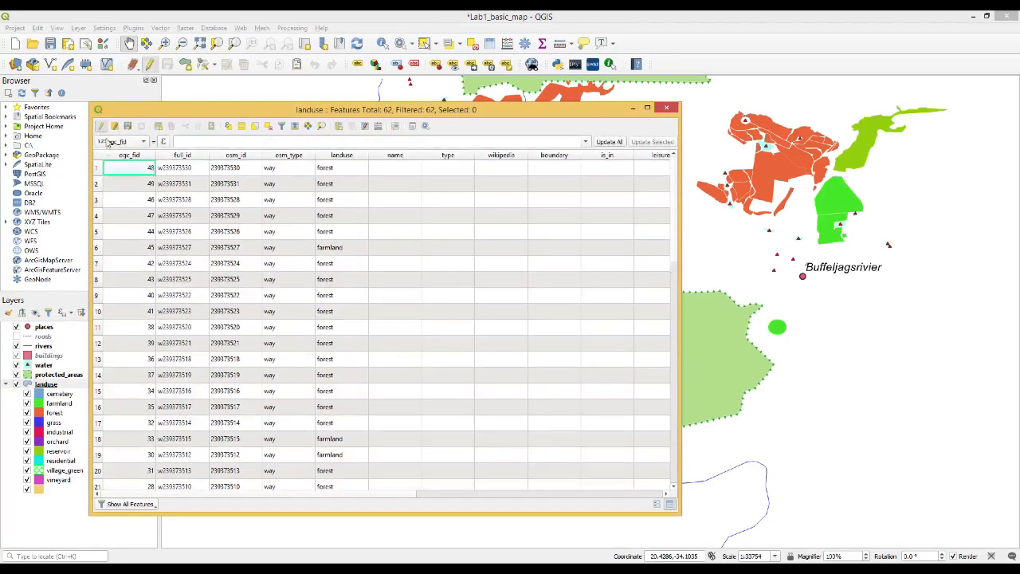
click(338, 127)
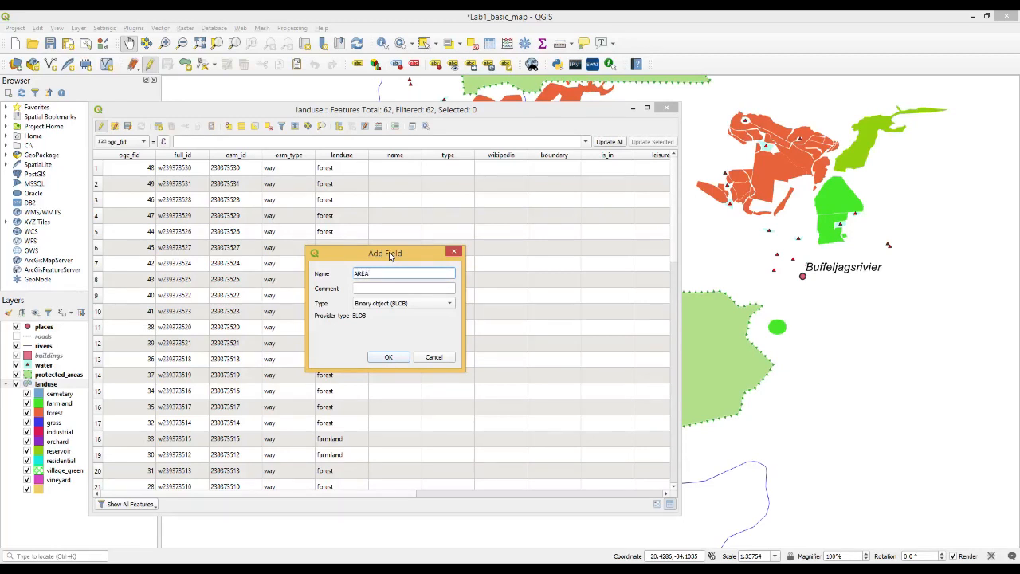
click(400, 308)
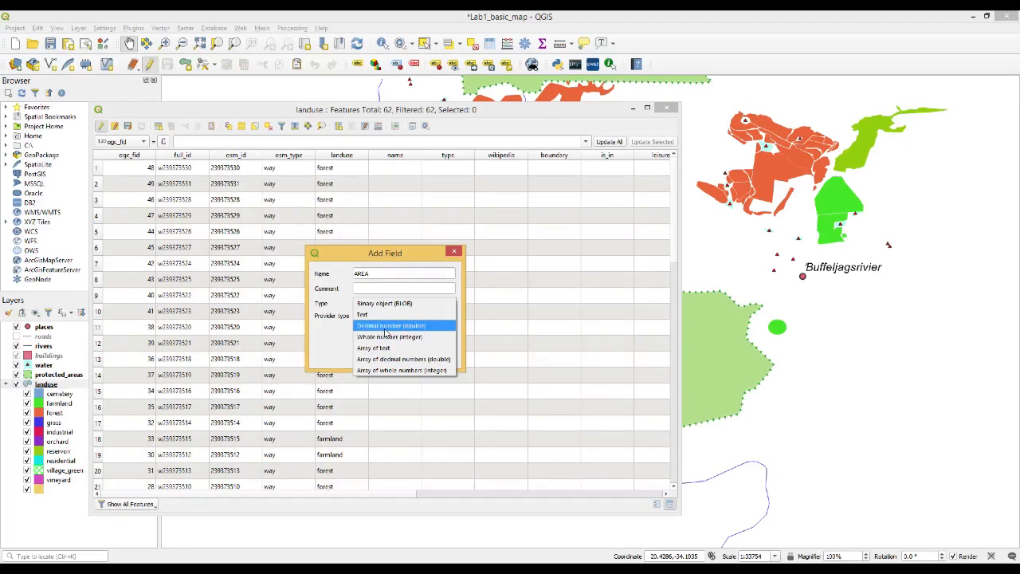
click(387, 328)
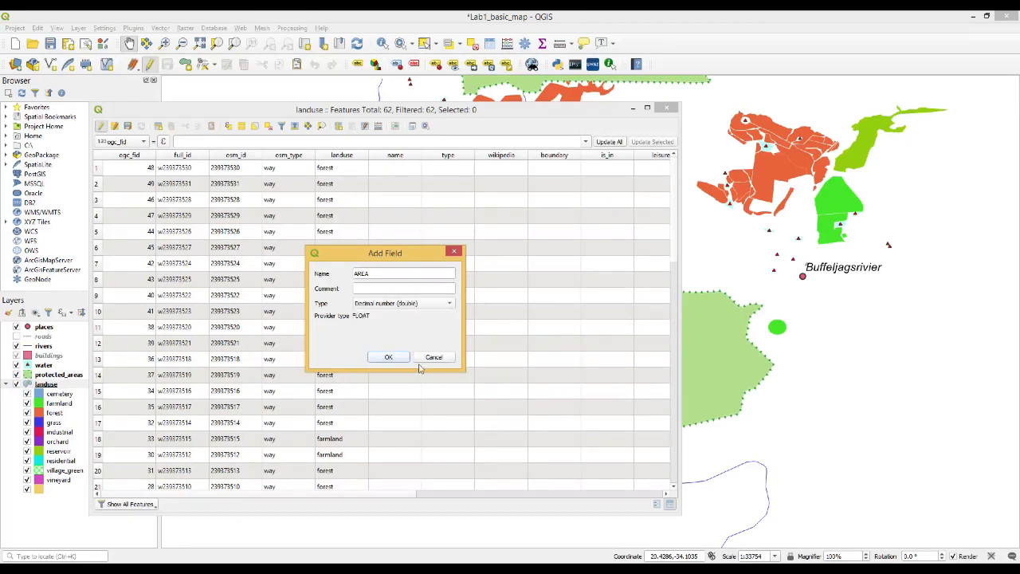
click(388, 357)
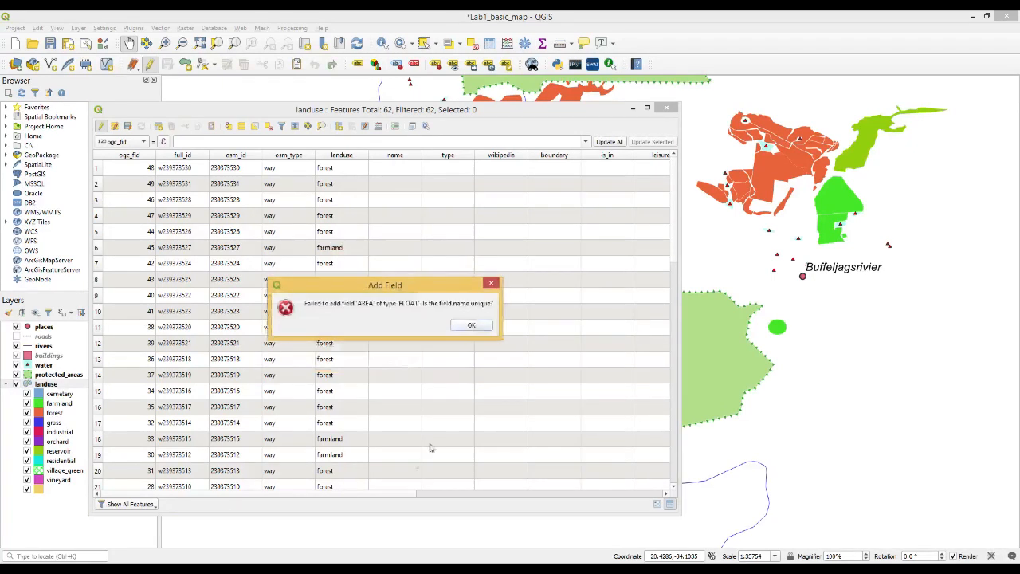
click(472, 326)
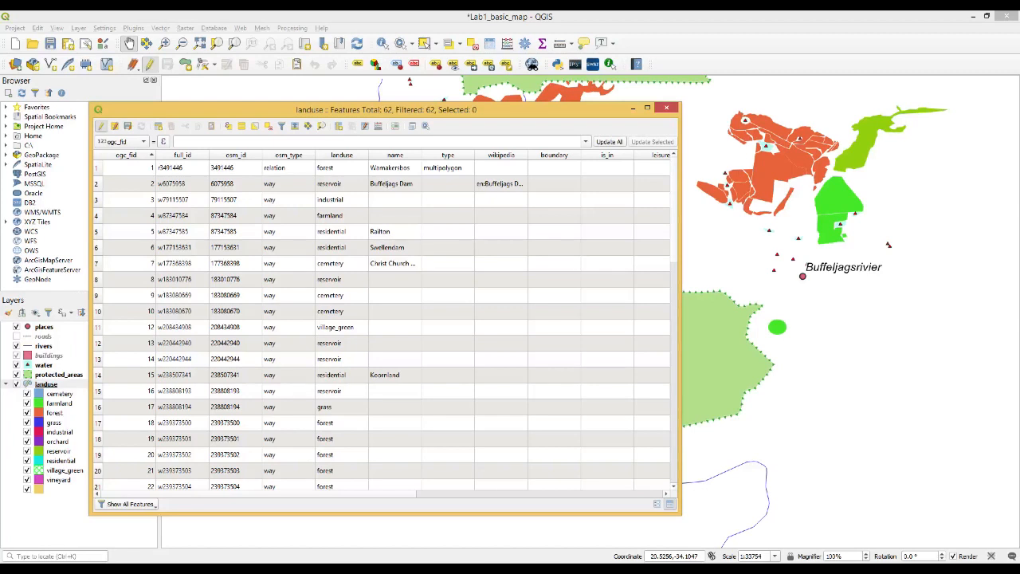
- Examine the values in the AREA column of the landuse attribute table across the first rows
drag(389, 495, 642, 502)
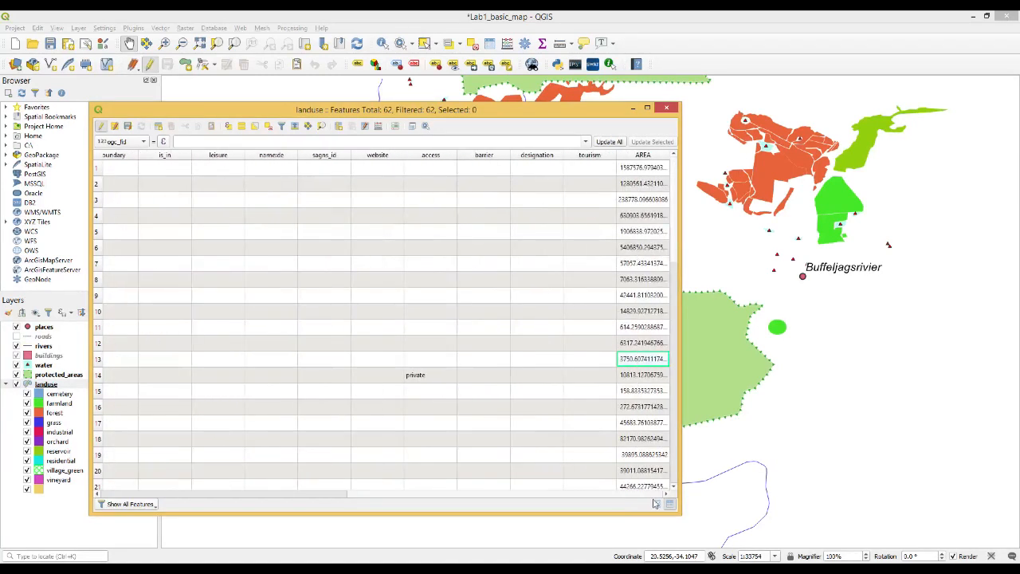
double_click(646, 169)
double_click(638, 201)
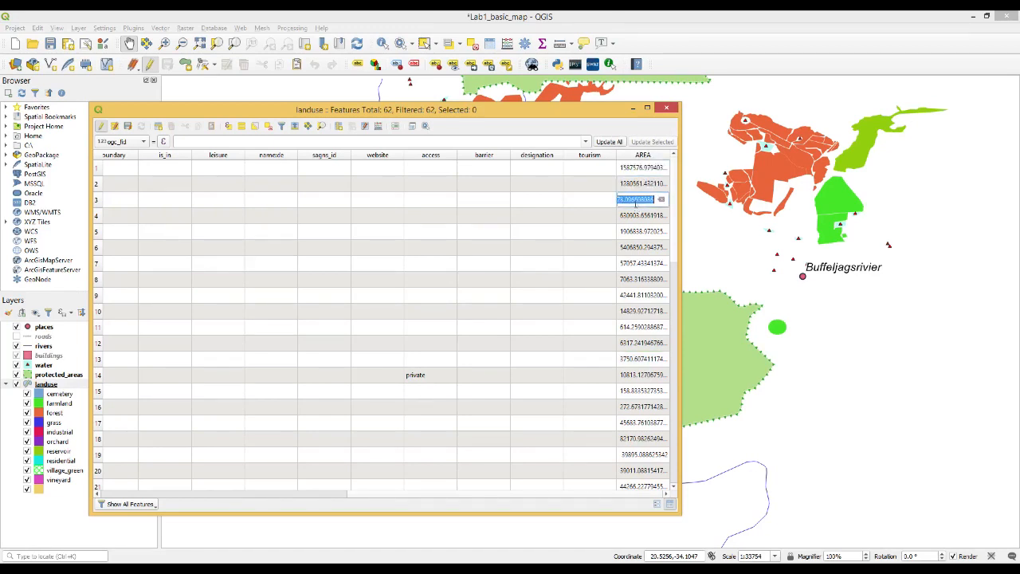
double_click(634, 233)
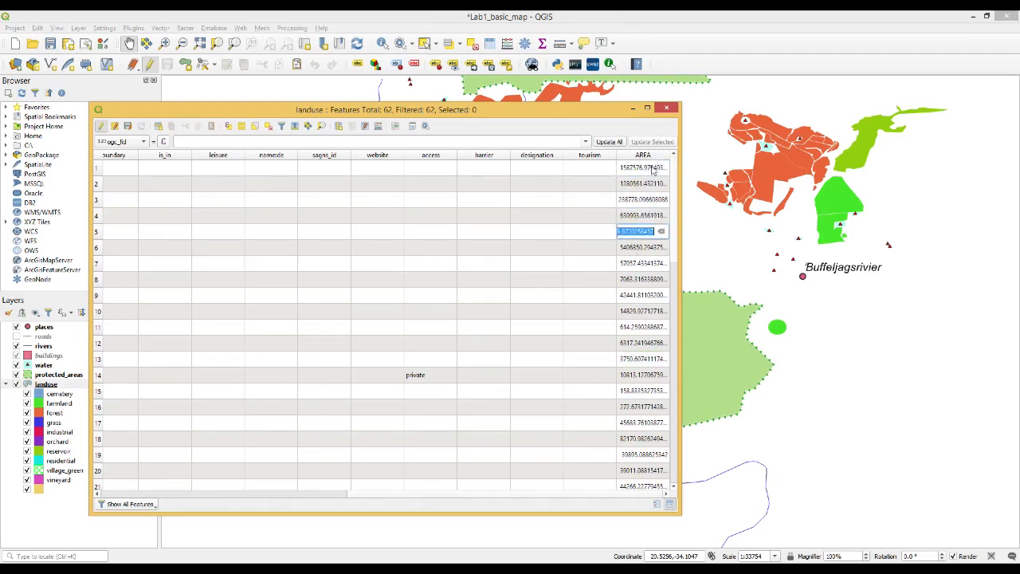
double_click(633, 170)
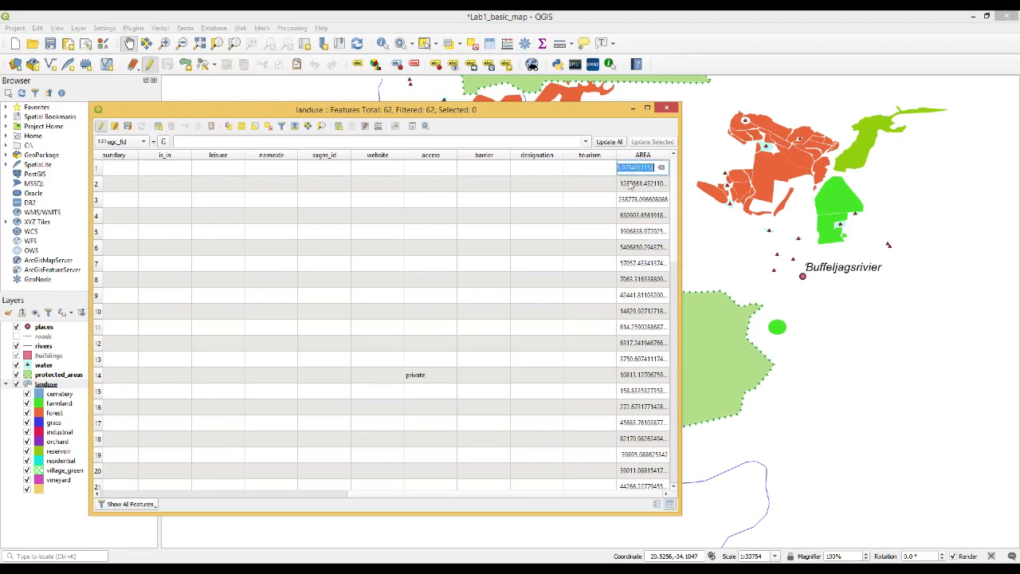
double_click(630, 185)
double_click(636, 201)
double_click(637, 217)
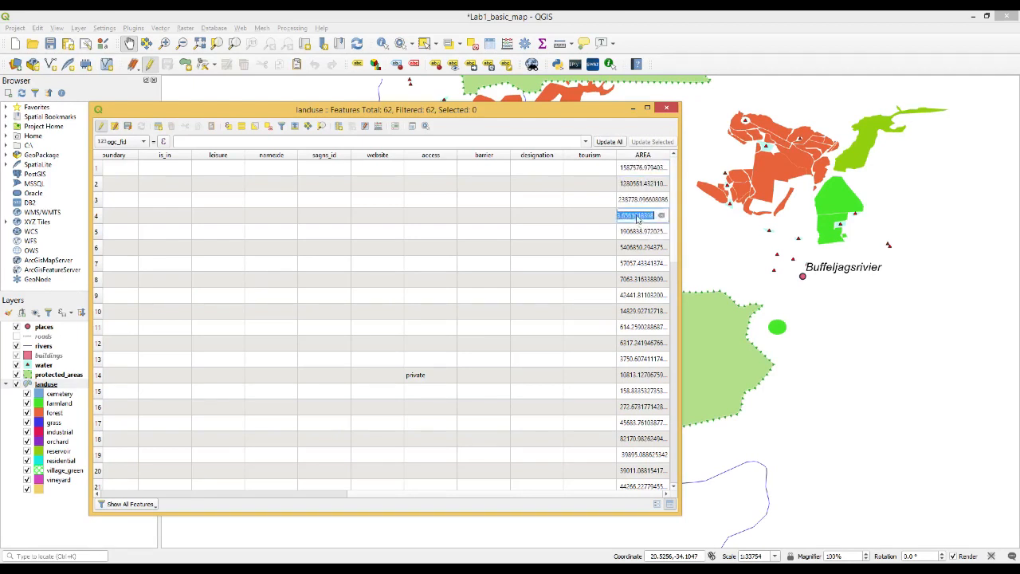
double_click(634, 233)
double_click(635, 169)
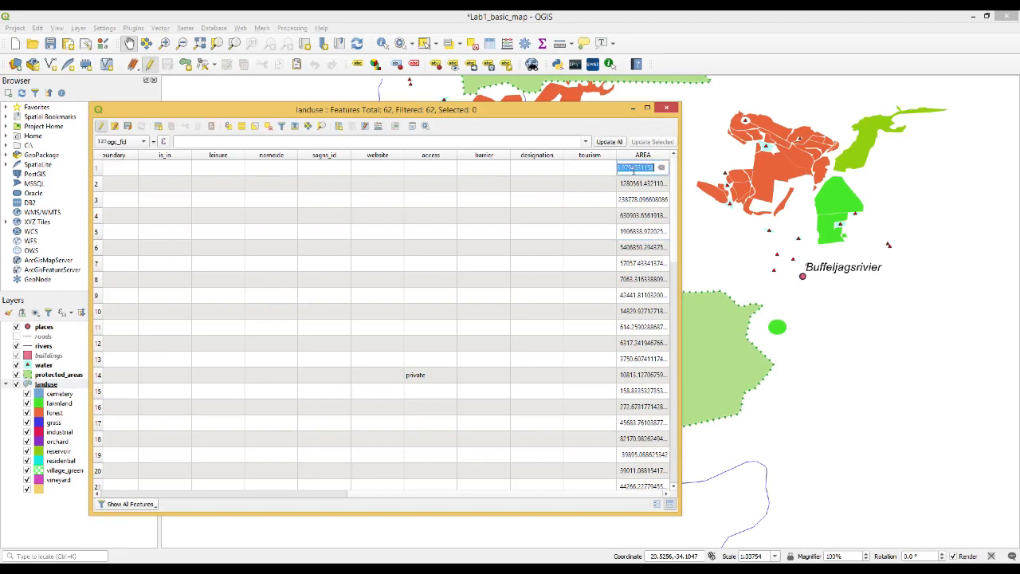
click(561, 229)
double_click(635, 170)
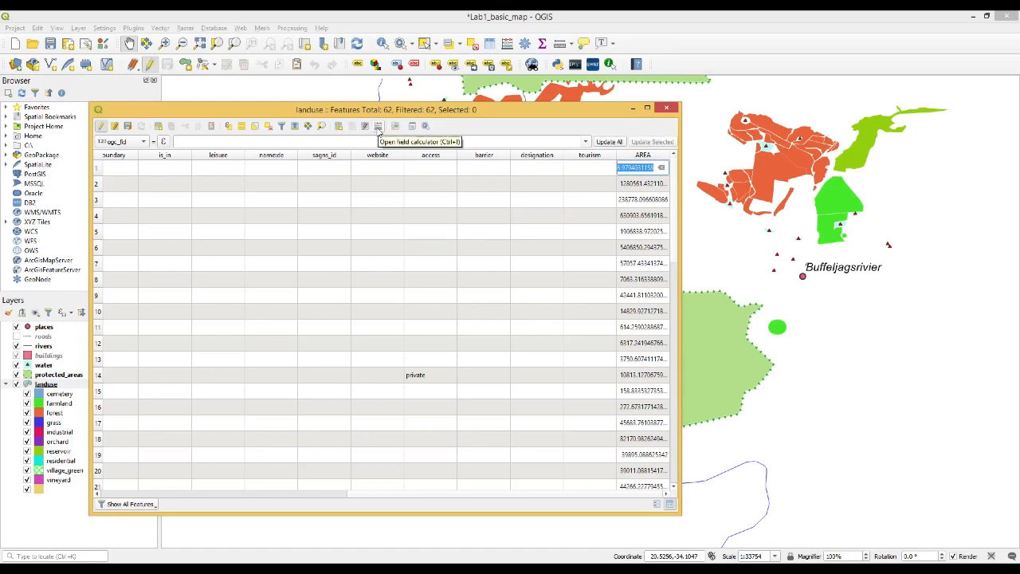
- Update the existing AREA field in the landuse attribute table with the field calculator expression $area
click(379, 127)
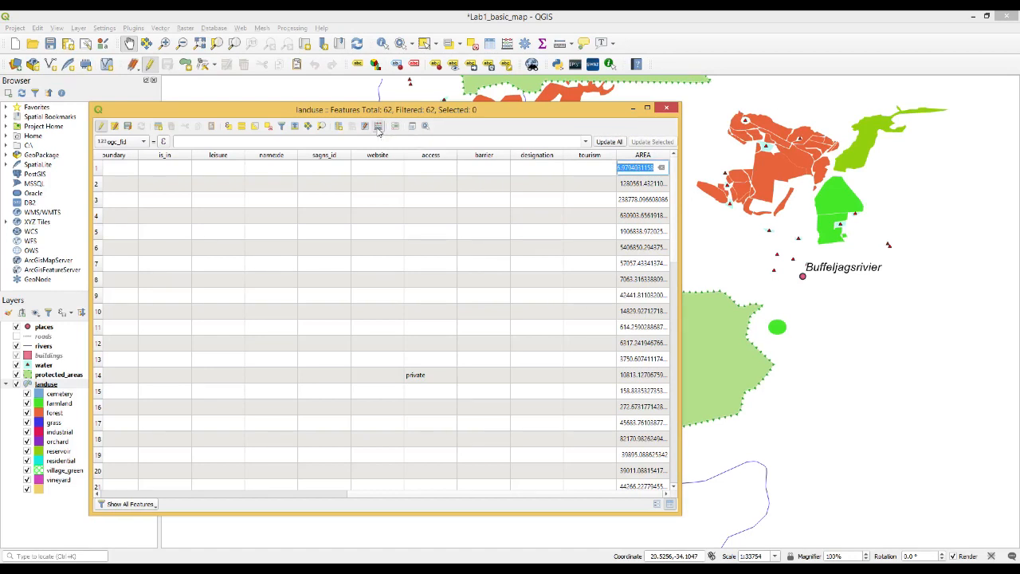
drag(578, 156, 540, 136)
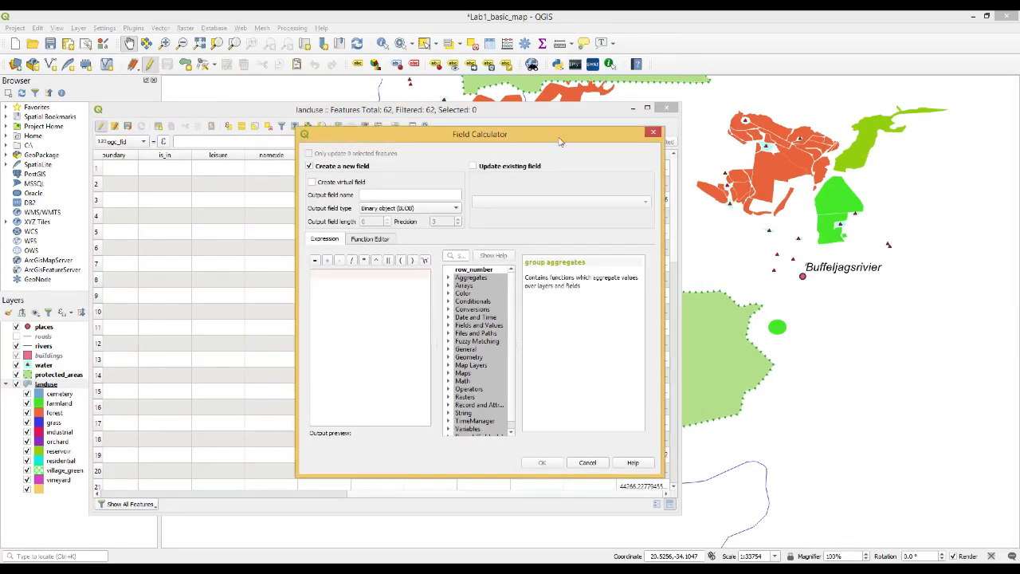
click(473, 167)
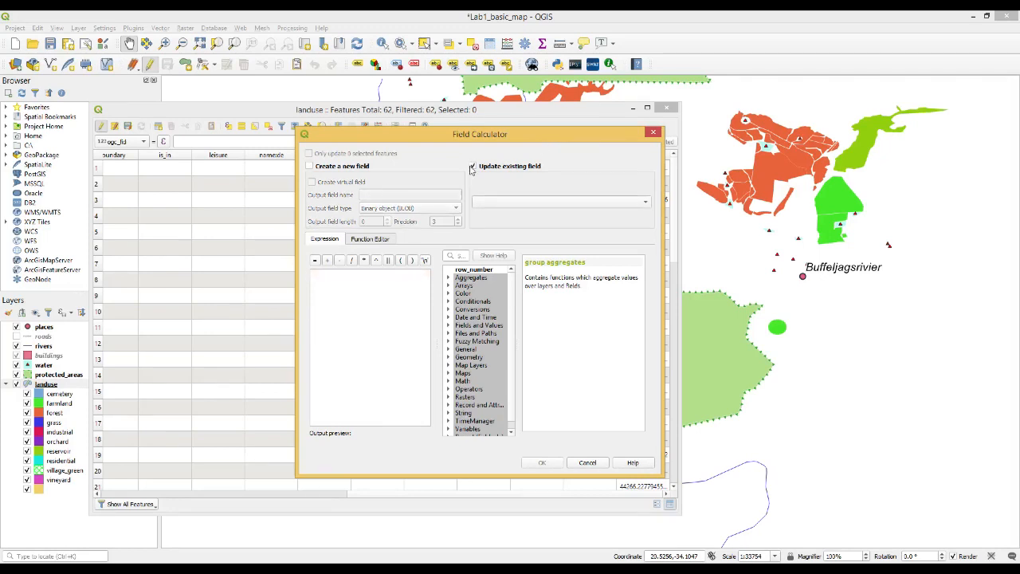
click(568, 201)
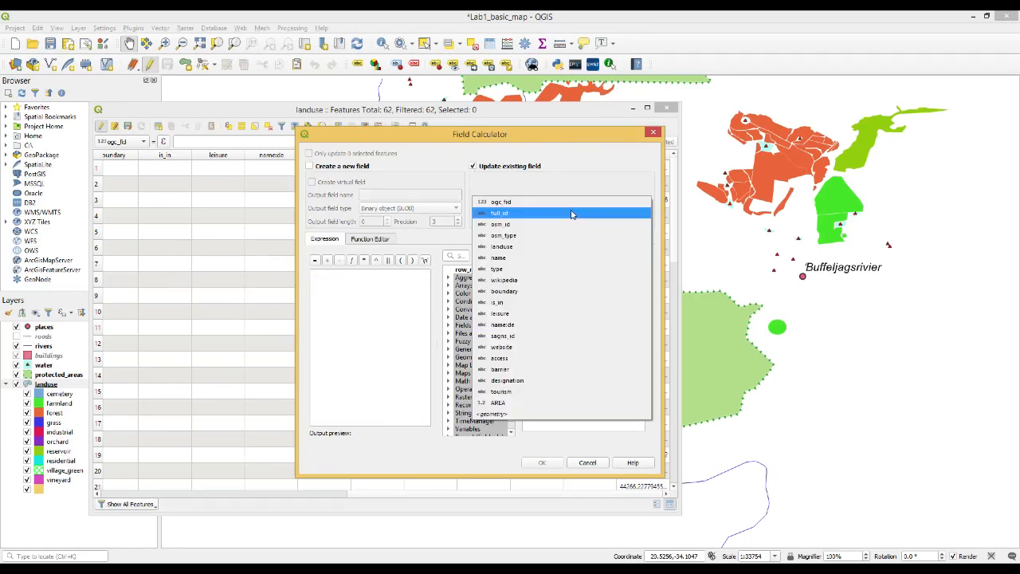
click(564, 405)
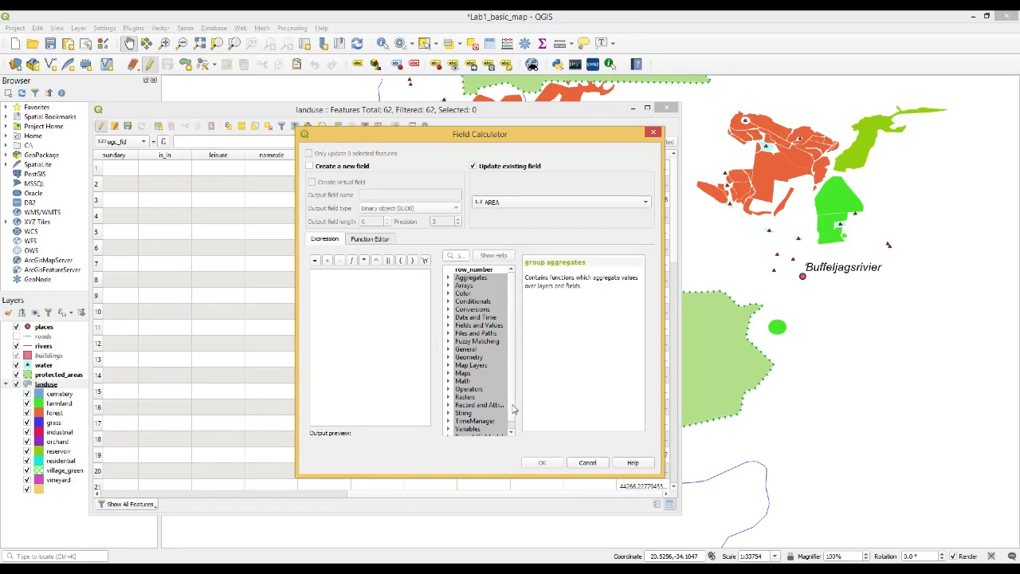
scroll(513, 423, down, 1)
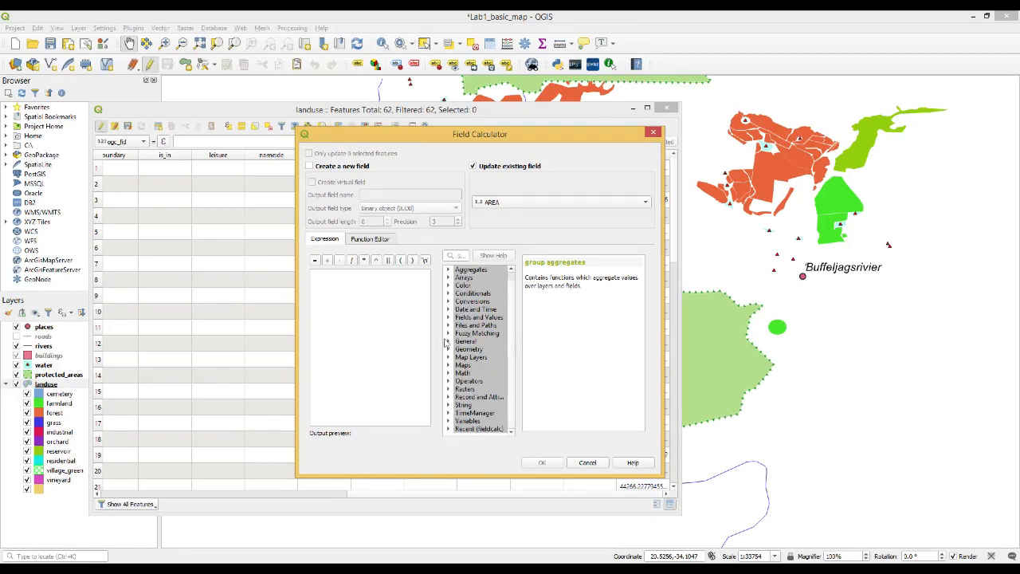
click(449, 349)
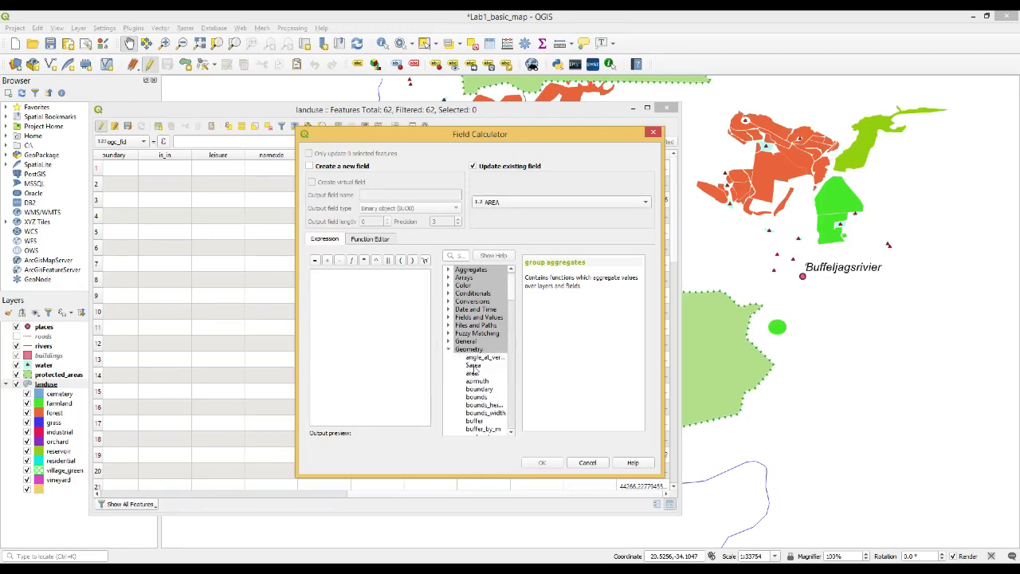
double_click(474, 366)
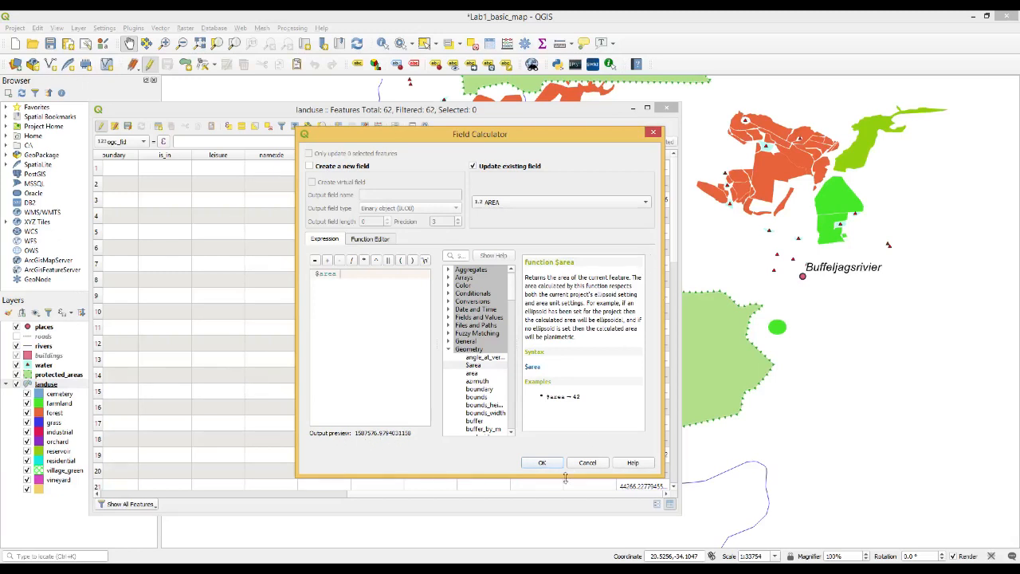
click(542, 462)
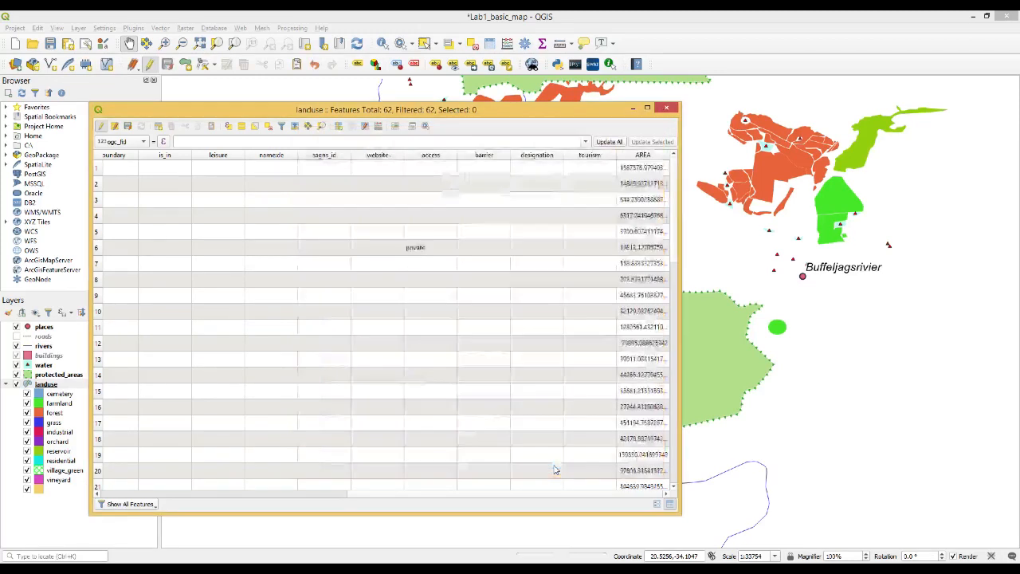
- Save the landuse table edits, leave editing mode, and close the attribute table
click(129, 126)
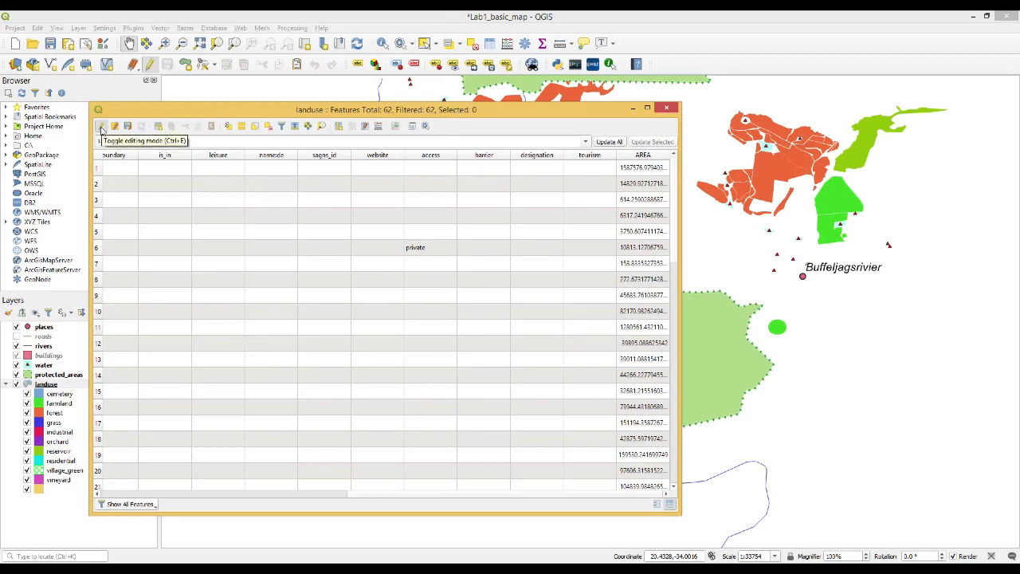
click(101, 127)
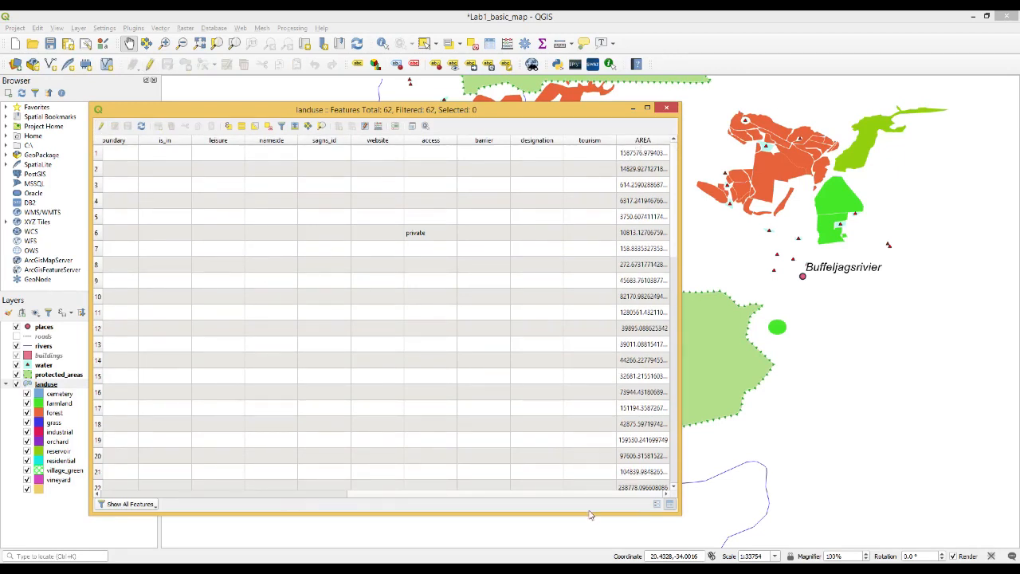
drag(499, 495, 267, 500)
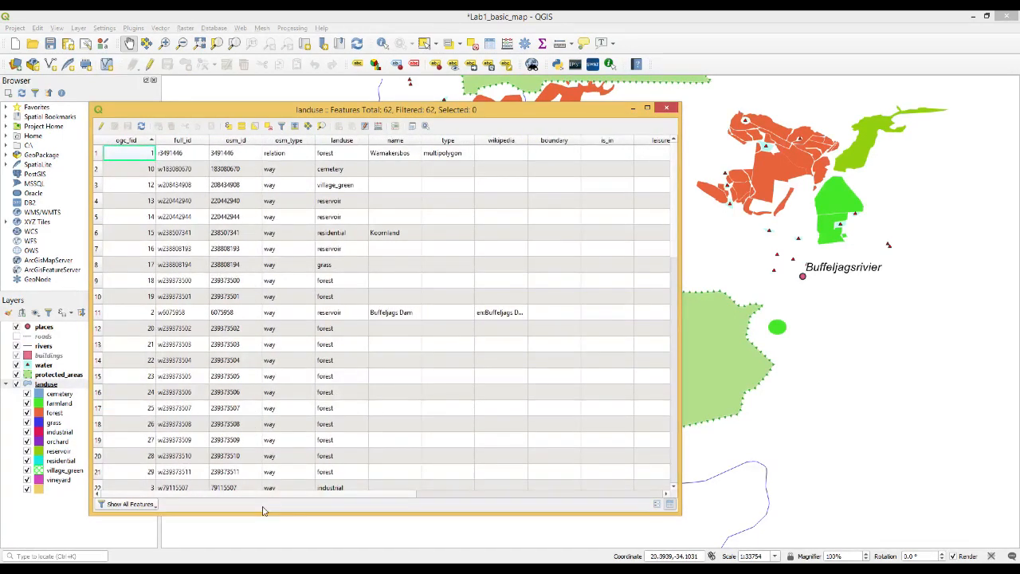
click(667, 109)
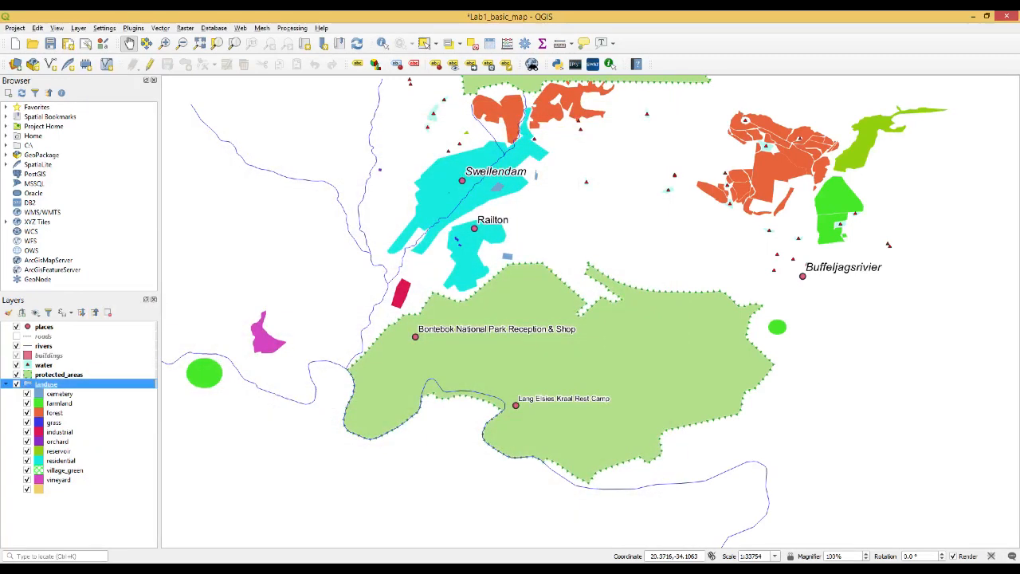
- Open the landuse layer's properties and set its symbology to Graduated using the AREA field as value
right_click(45, 385)
click(61, 380)
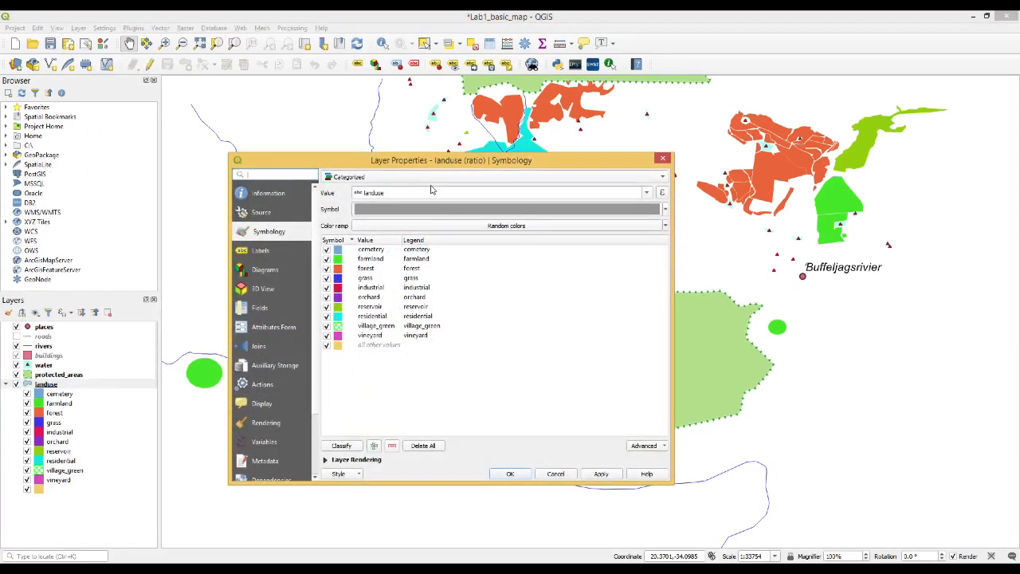
click(364, 181)
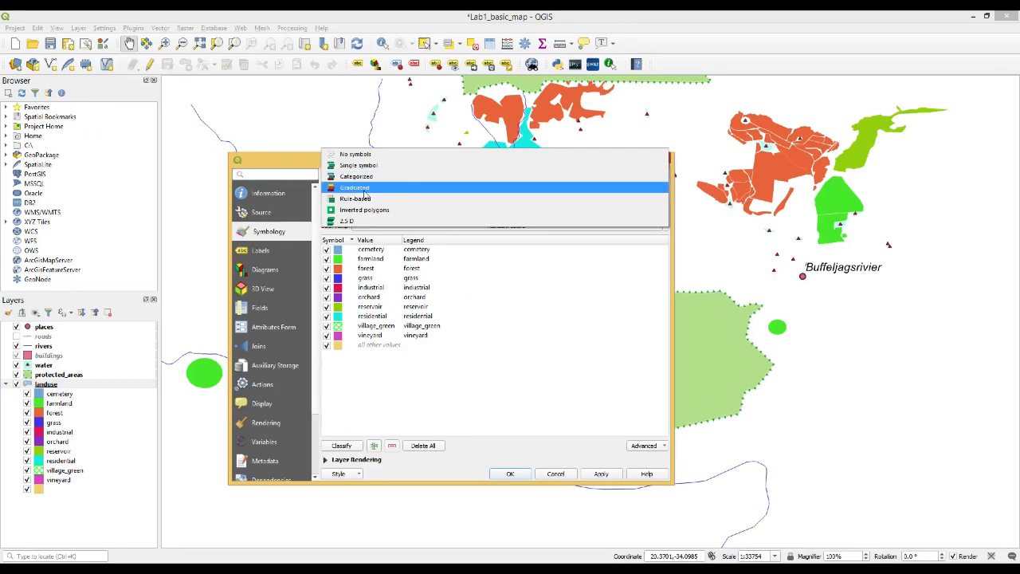
click(360, 190)
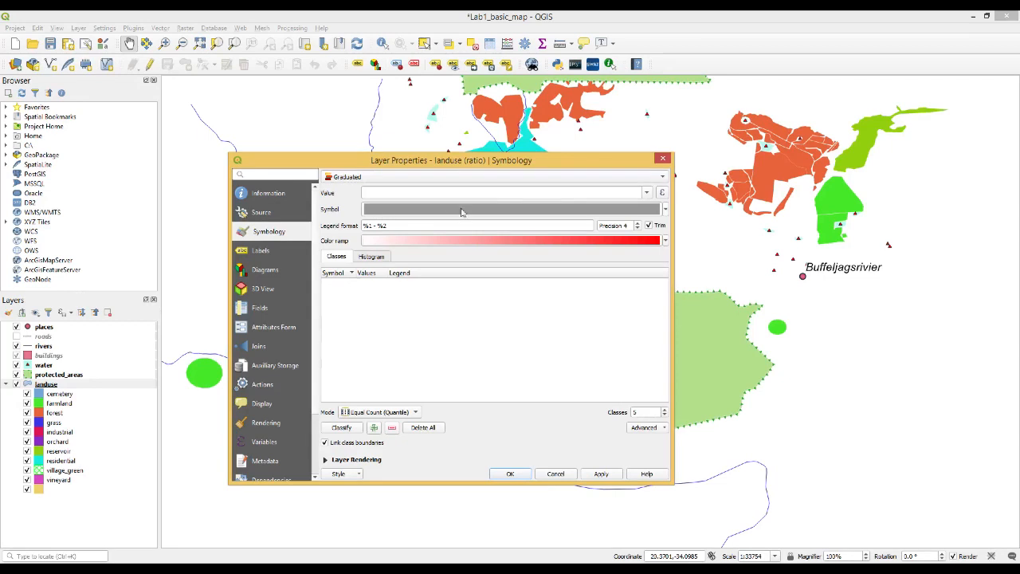
click(646, 193)
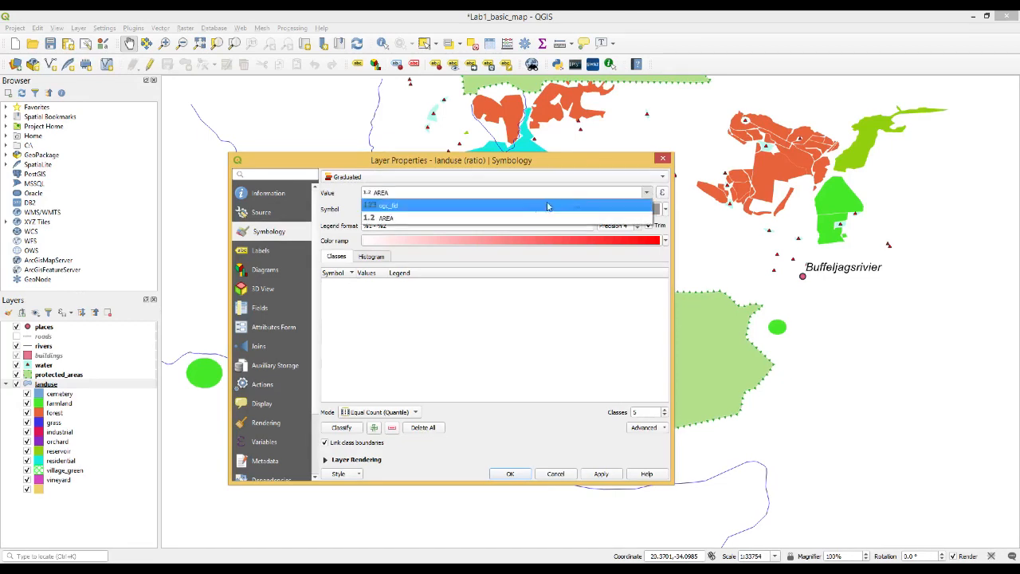
click(489, 219)
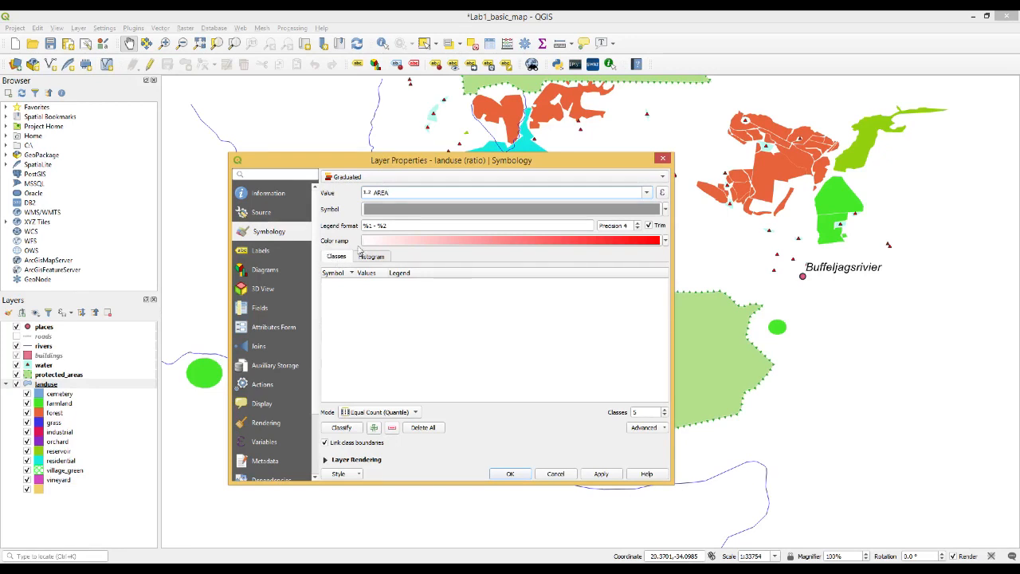
- Create a new Gradient color ramp for landuse and set its first color to light green #b2df8a
click(662, 240)
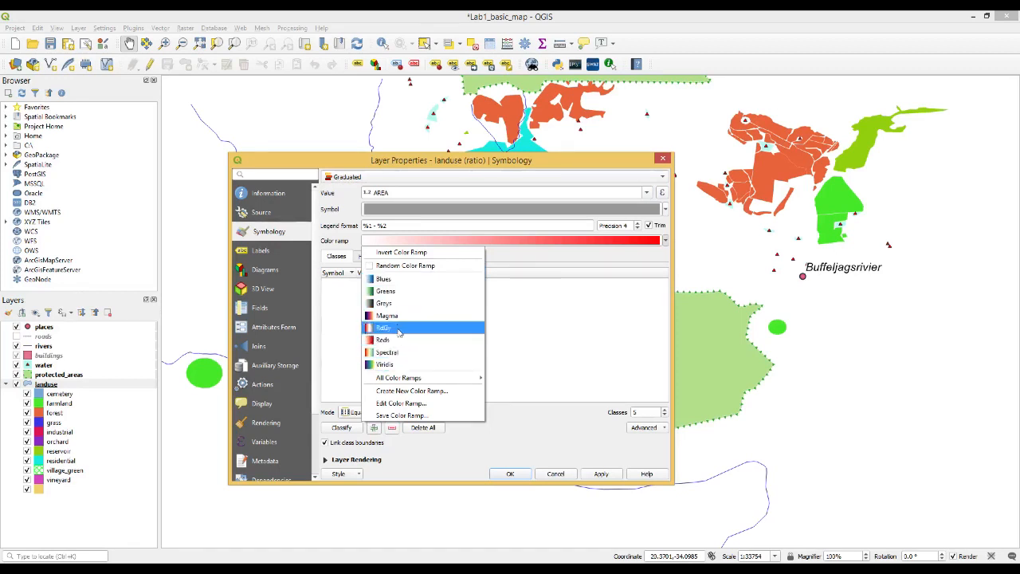
click(403, 392)
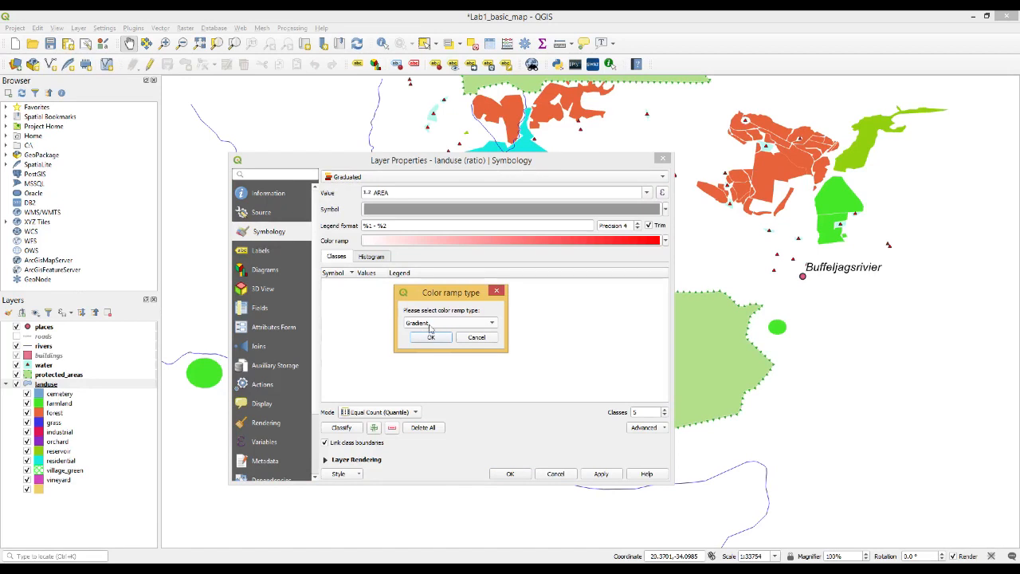
click(429, 338)
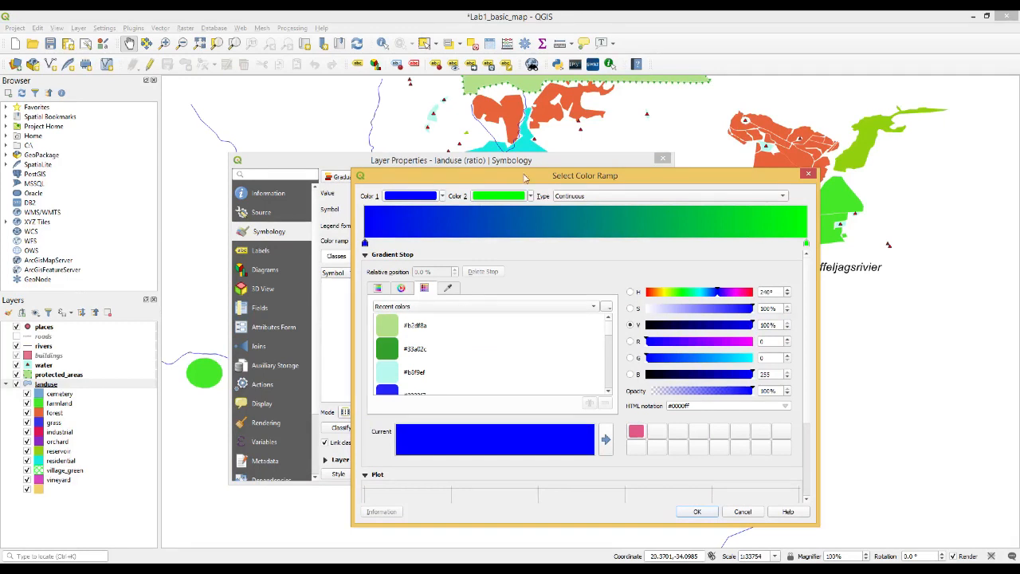
drag(522, 171, 480, 146)
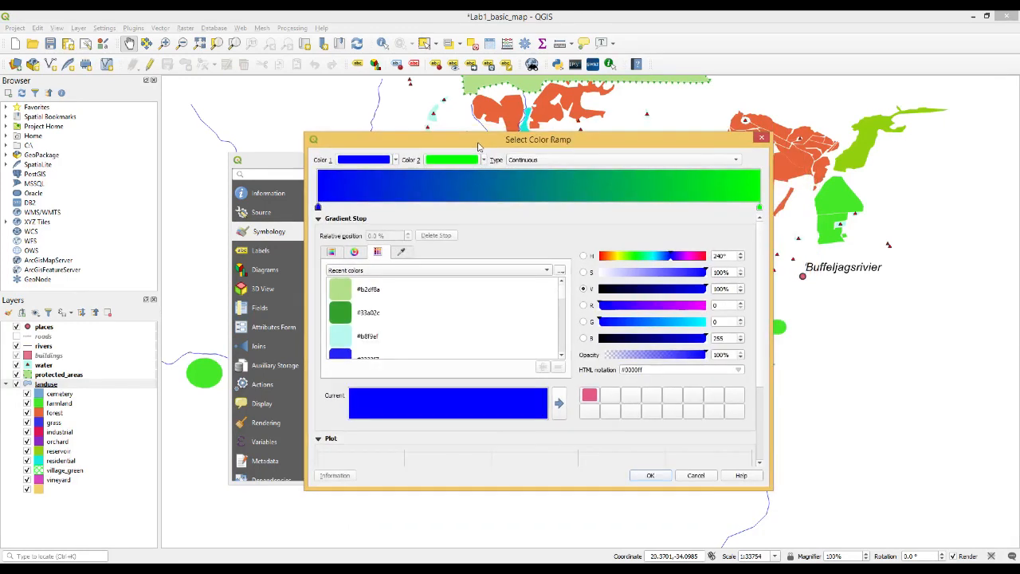
click(396, 160)
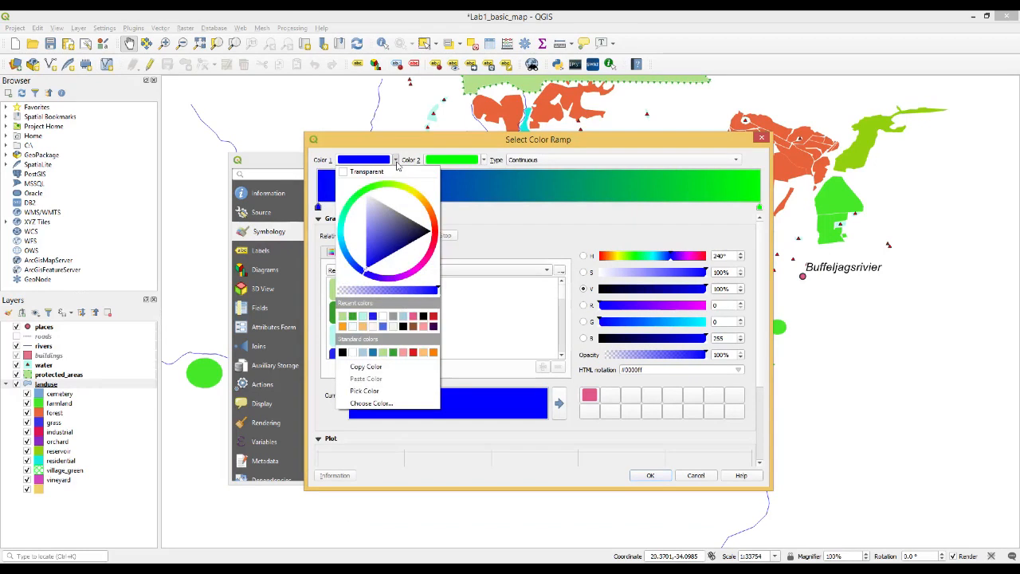
click(396, 162)
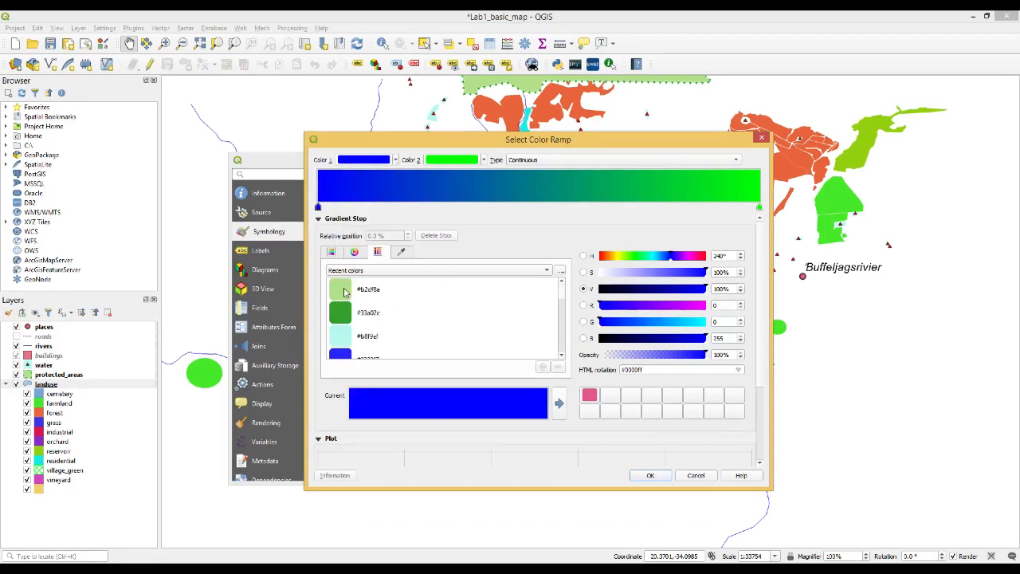
click(344, 292)
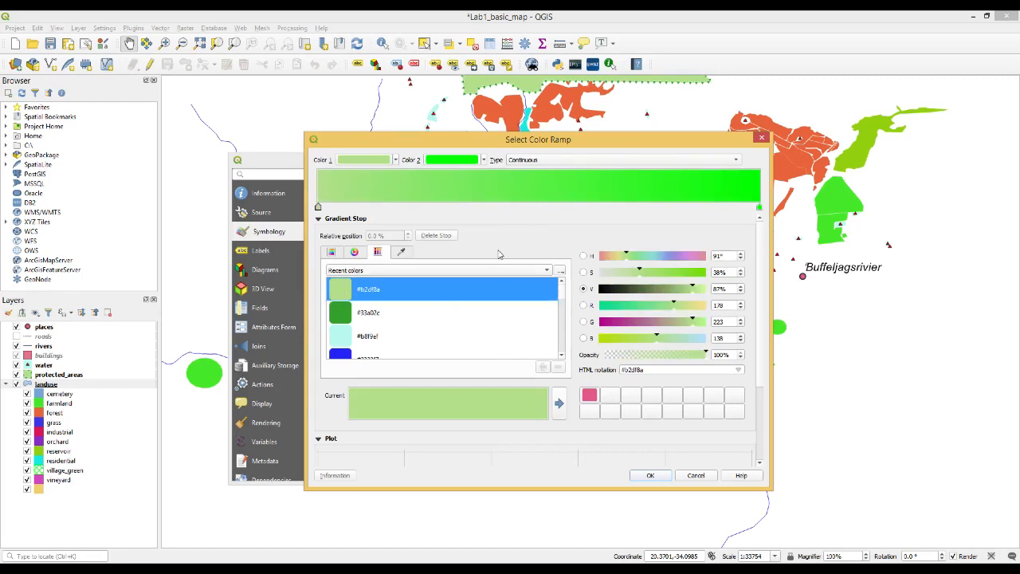
- Set the gradient's second color to dark green #33a02c and accept the color ramp
click(484, 160)
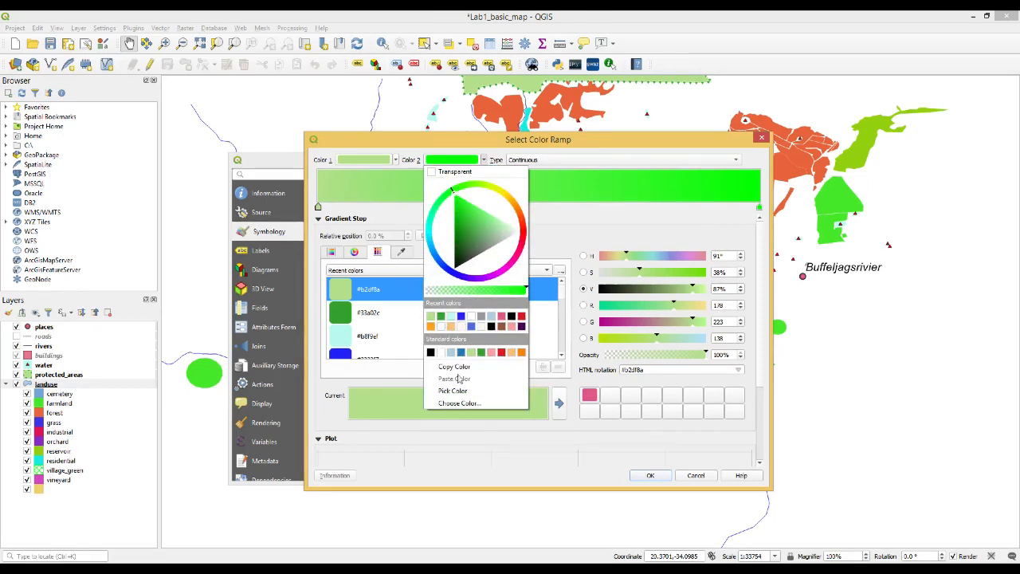
click(459, 403)
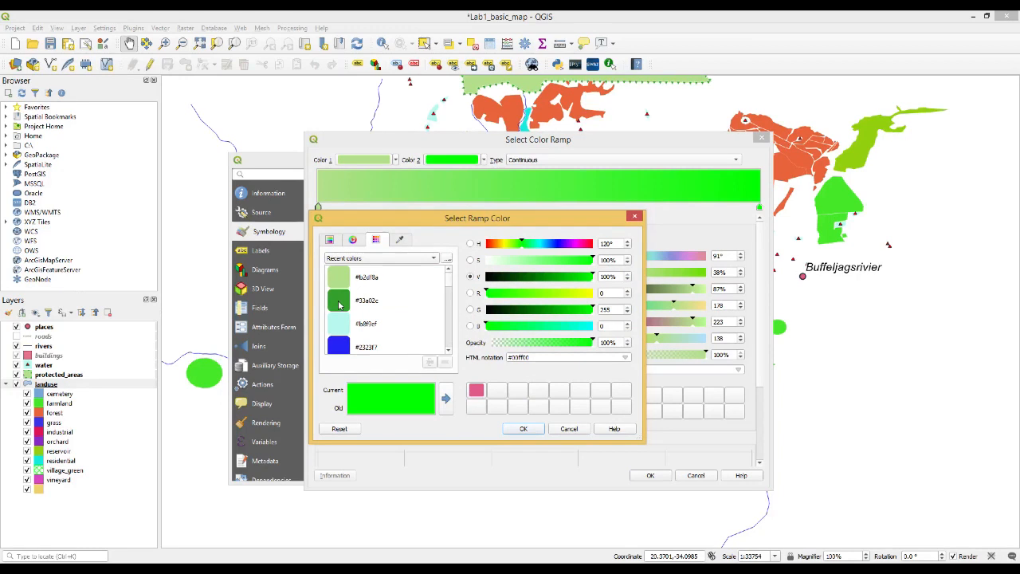
click(339, 305)
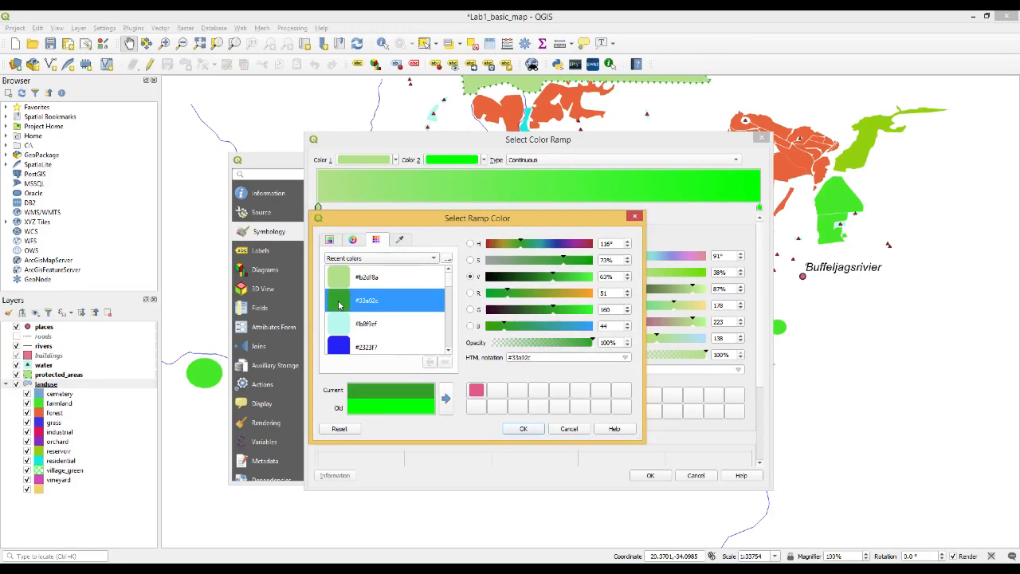
click(522, 429)
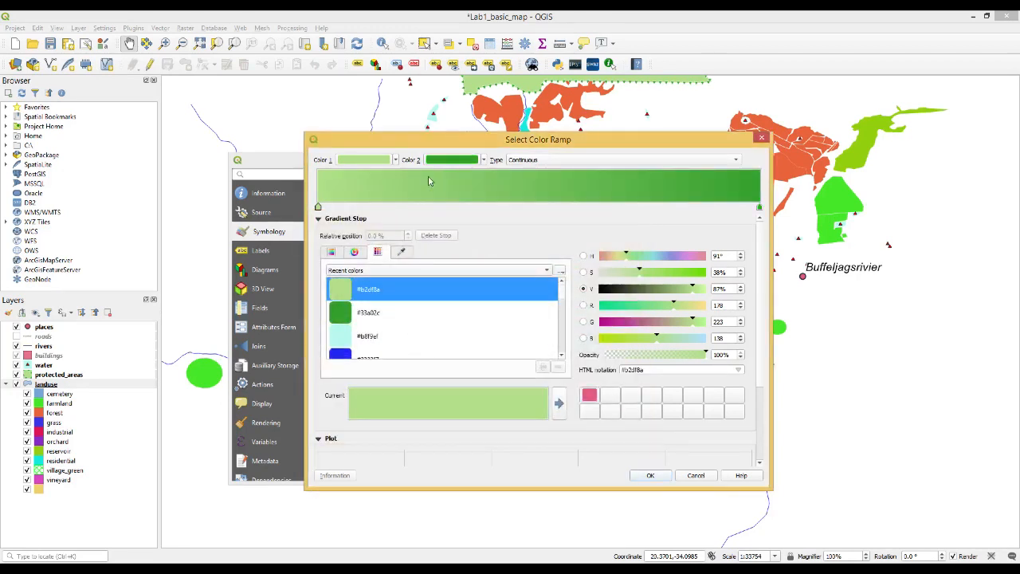
click(650, 476)
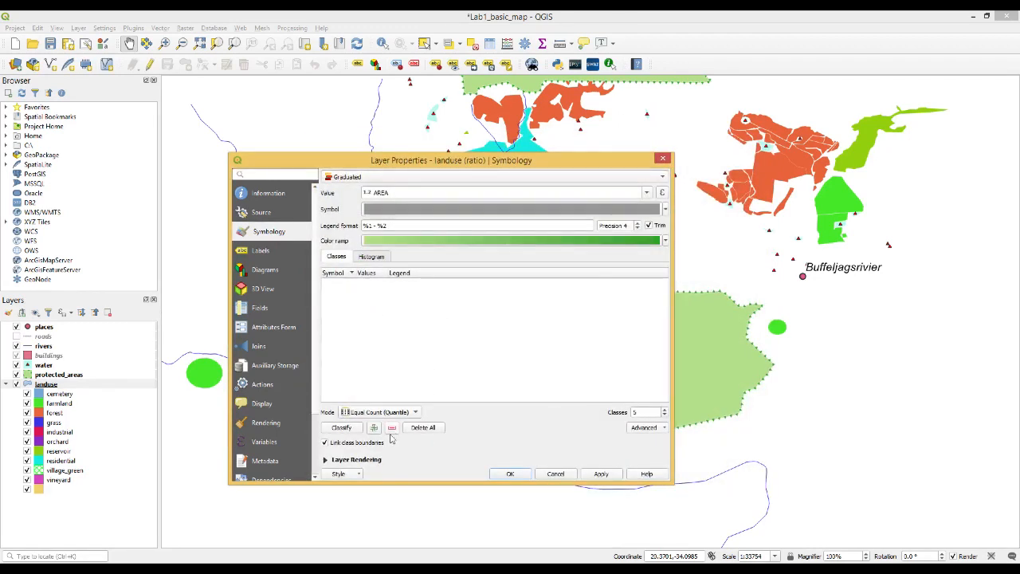
- Classify the landuse AREA values into five Equal Count (Quantile) classes and apply the graduated symbology
click(355, 431)
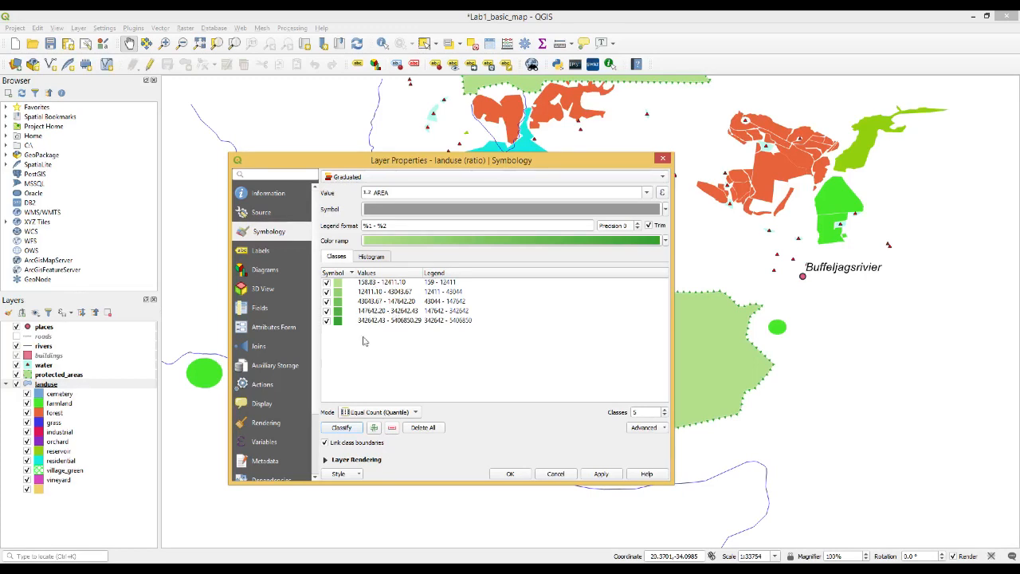
click(592, 476)
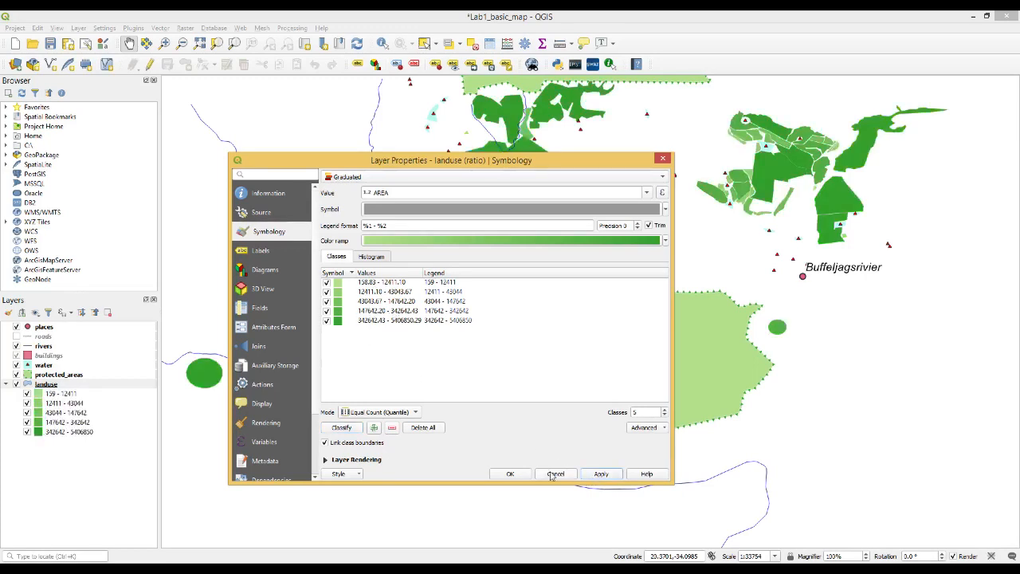
click(510, 475)
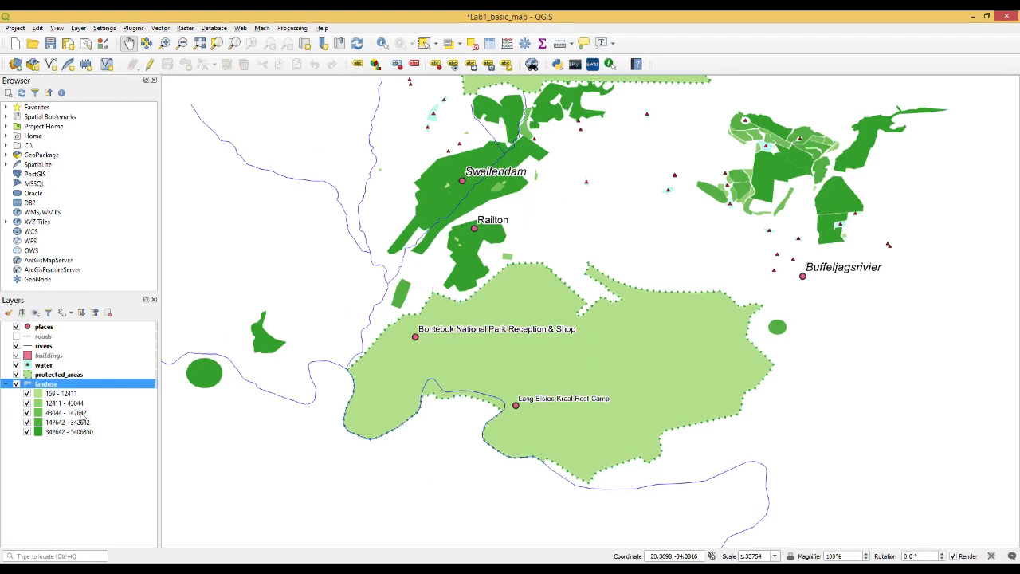
- Zoom to the landuse layer's extent and examine the graduated polygons around Swellendam and Buffeljagsrivier
right_click(51, 390)
click(93, 157)
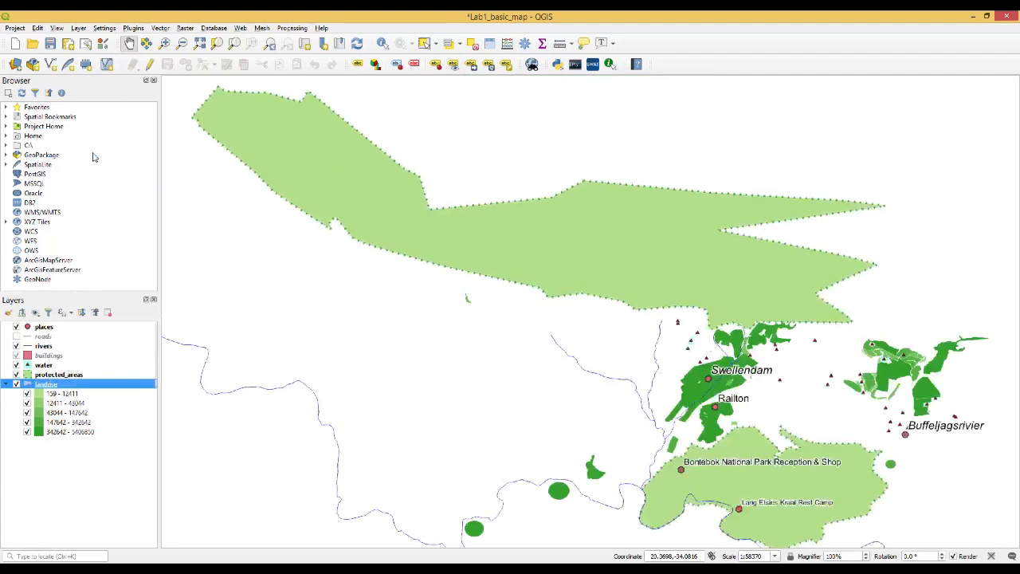
drag(835, 417, 626, 333)
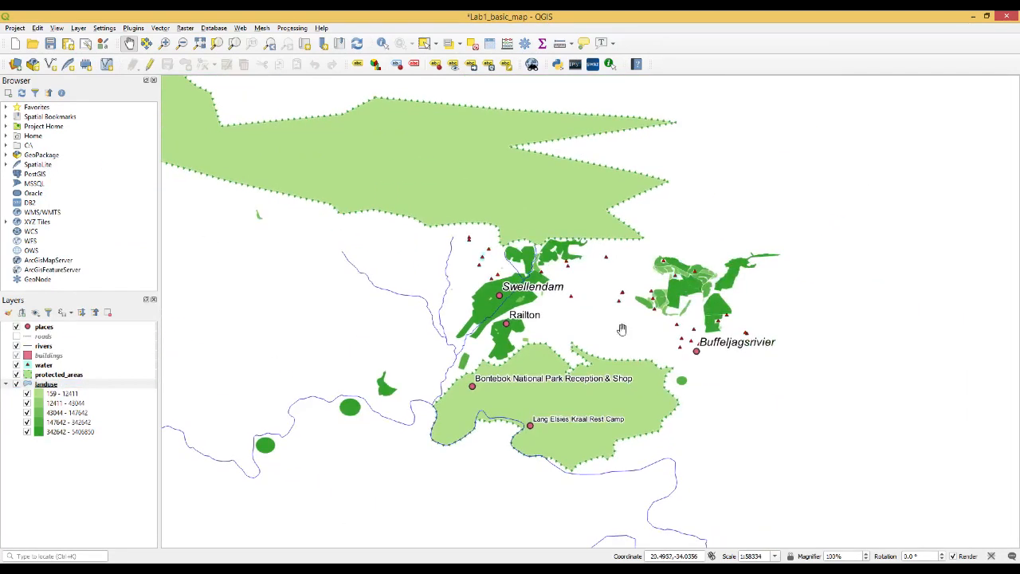
- Examine the graduated landuse polygons more closely between Swellendam, Railton and Buffeljagsrivier
scroll(566, 309, up, 1)
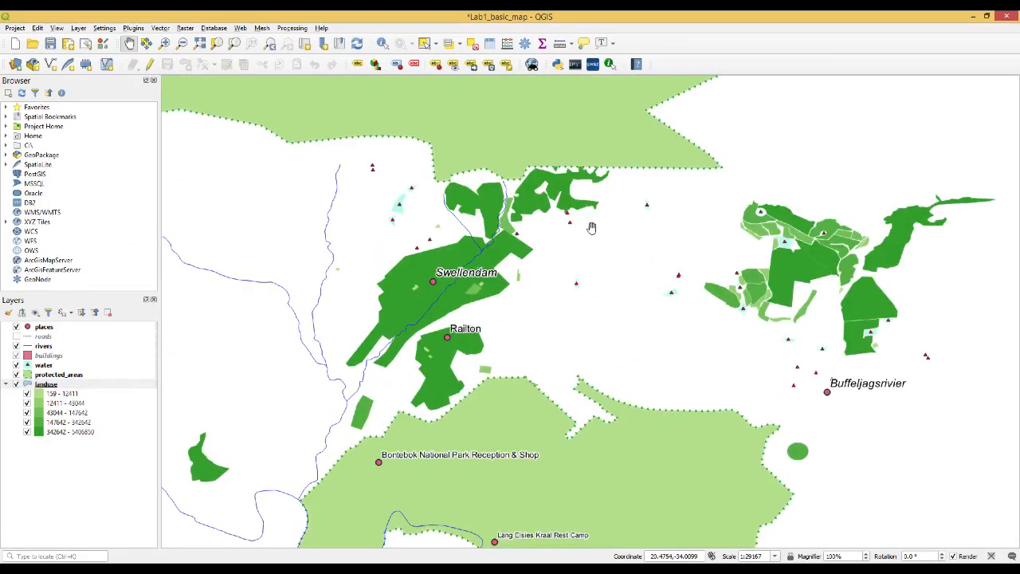
scroll(592, 228, up, 1)
scroll(594, 237, down, 1)
drag(657, 279, 653, 301)
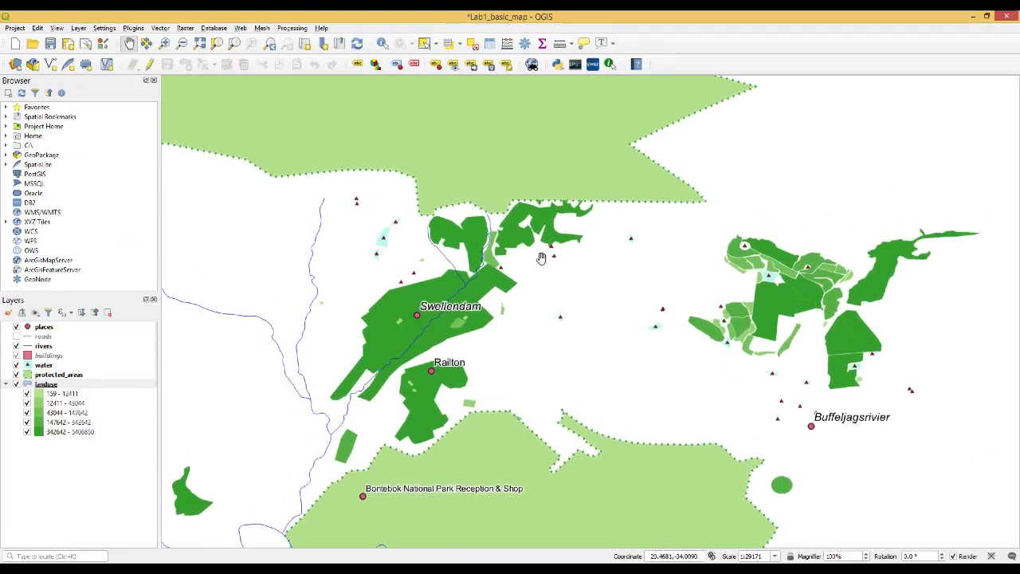
scroll(541, 257, up, 1)
scroll(492, 337, up, 1)
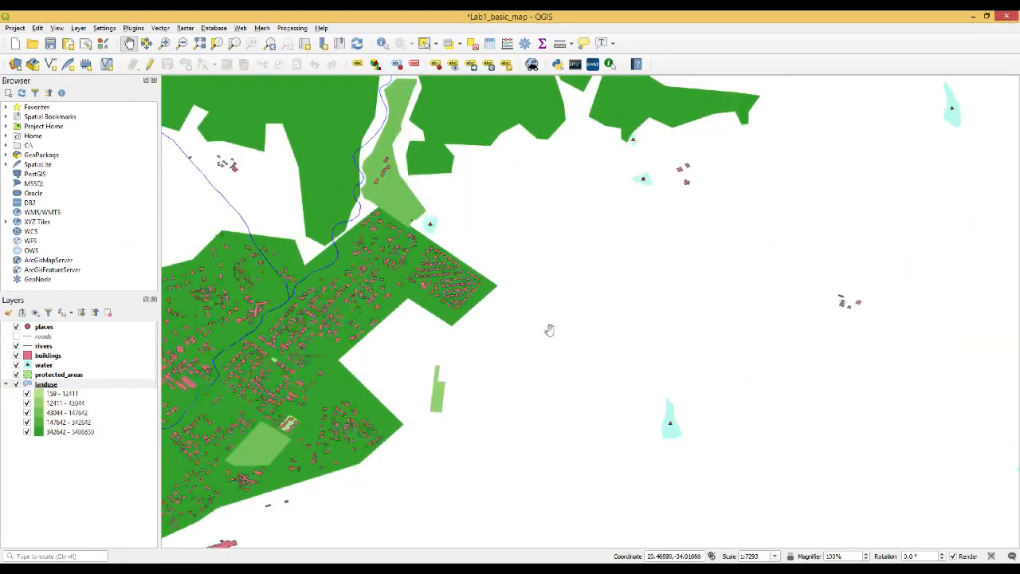
scroll(723, 356, down, 1)
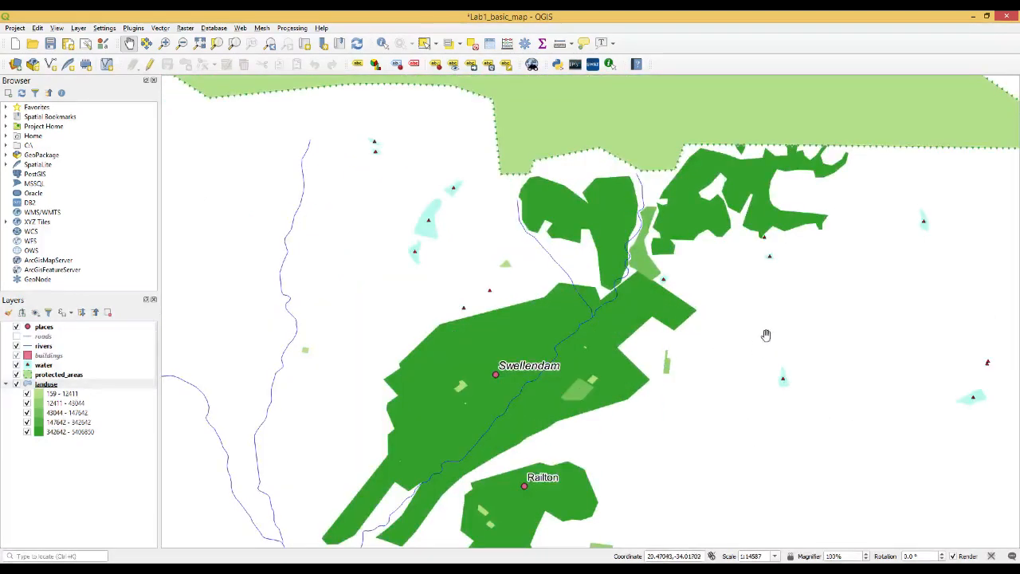
scroll(766, 335, down, 1)
drag(783, 342, 611, 298)
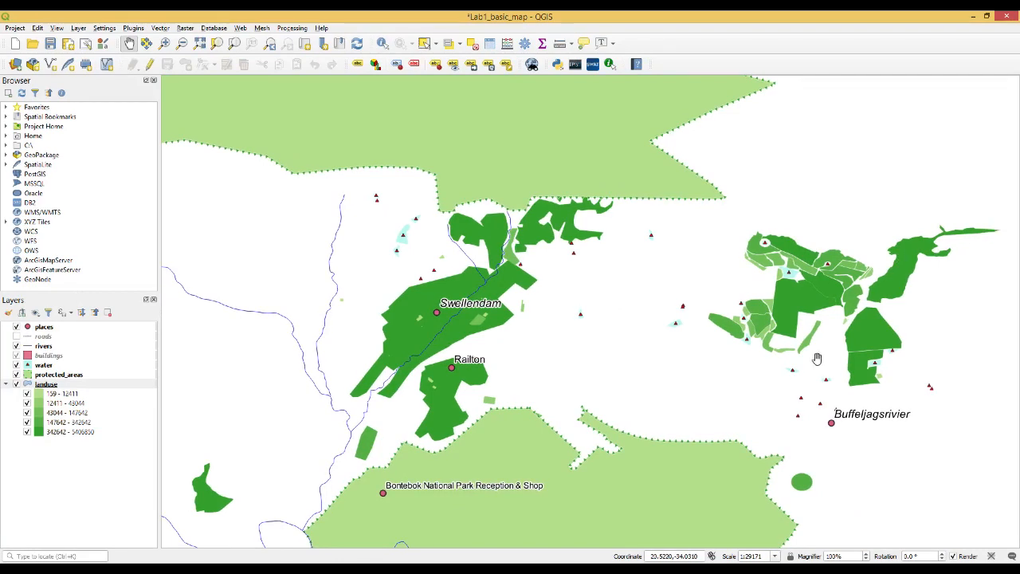
- Switch the landuse layer's symbology to Rule-based and remove all the rules carried over from the AREA classes
click(46, 384)
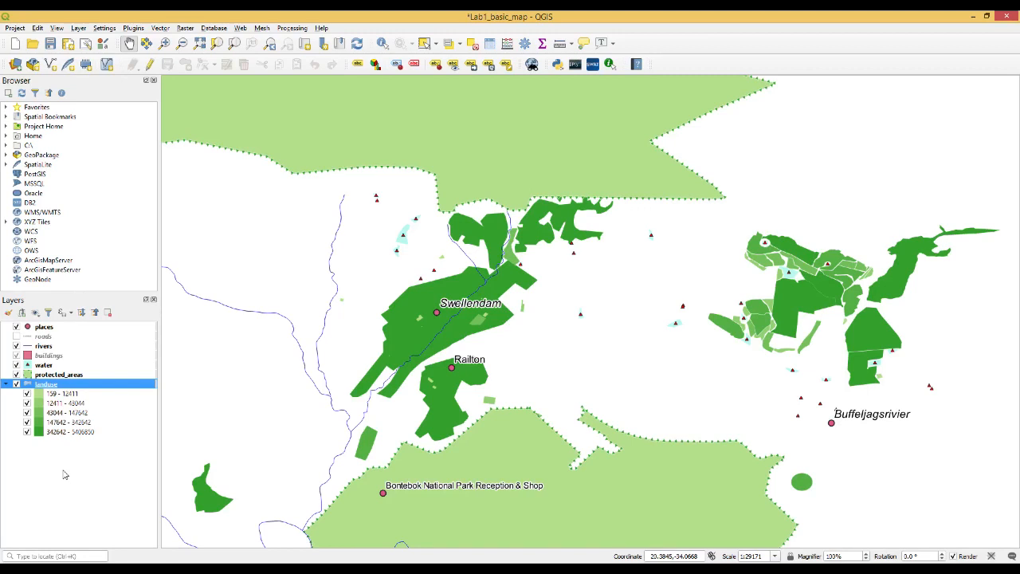
right_click(48, 388)
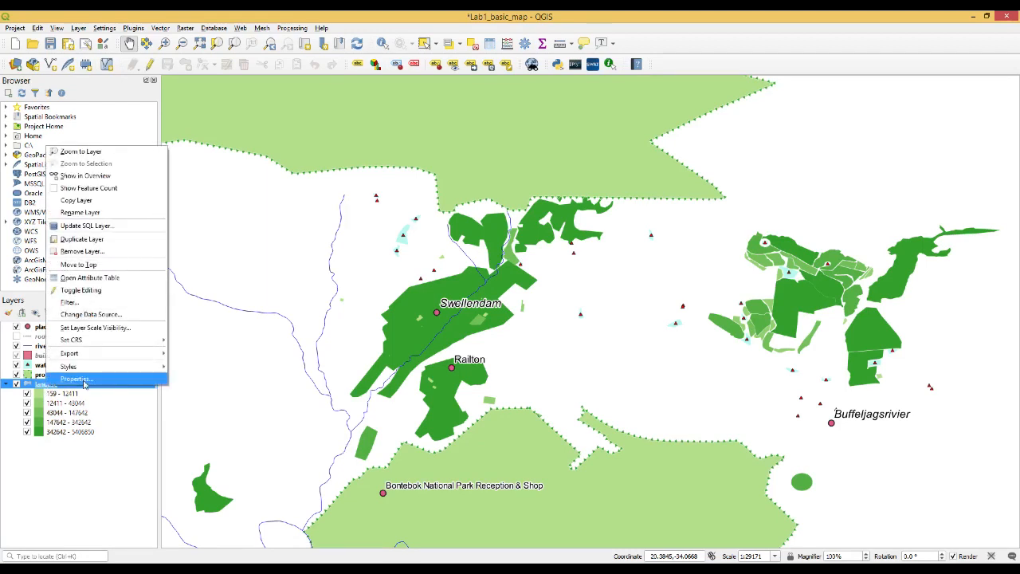
click(84, 380)
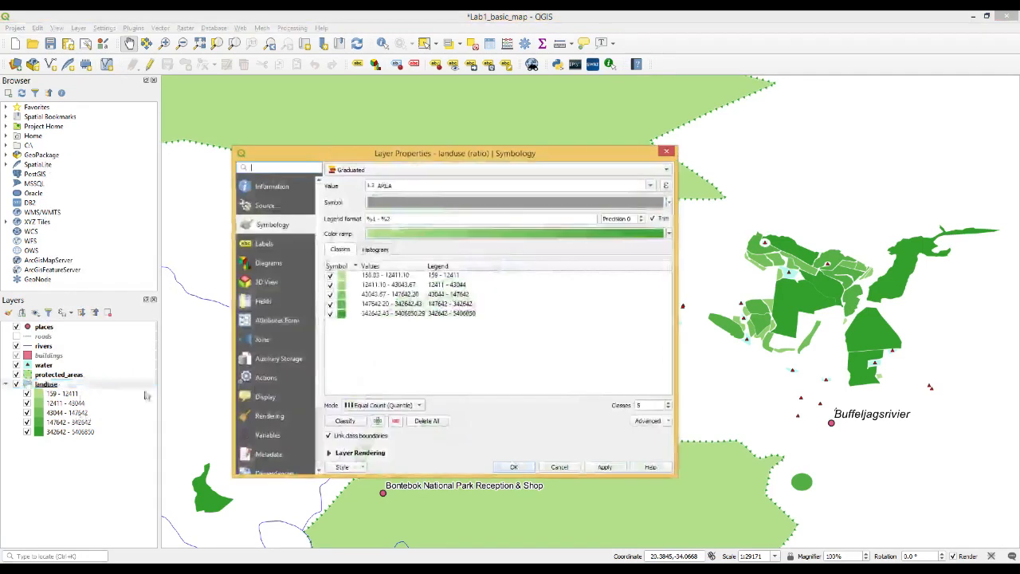
click(619, 172)
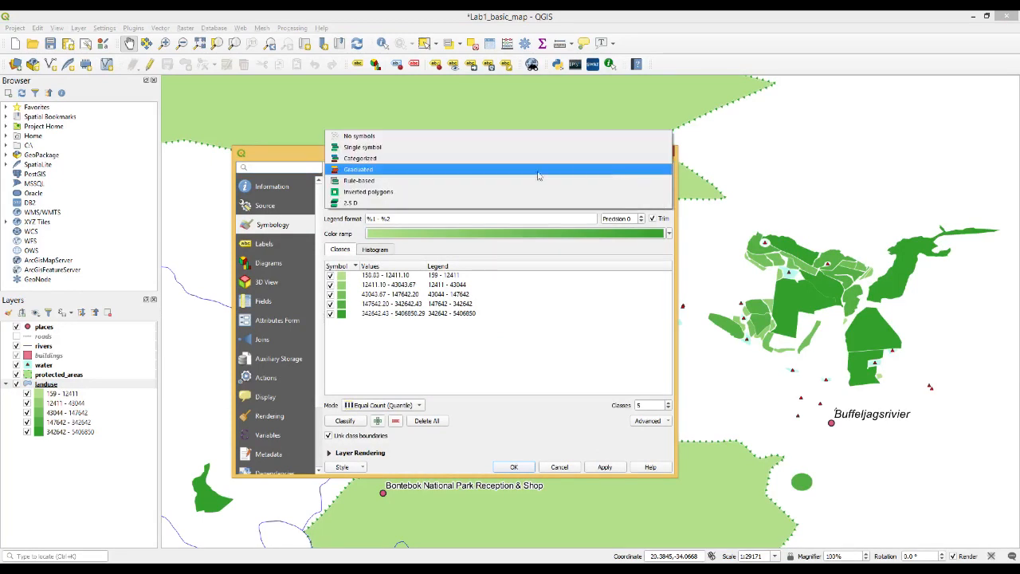
click(401, 187)
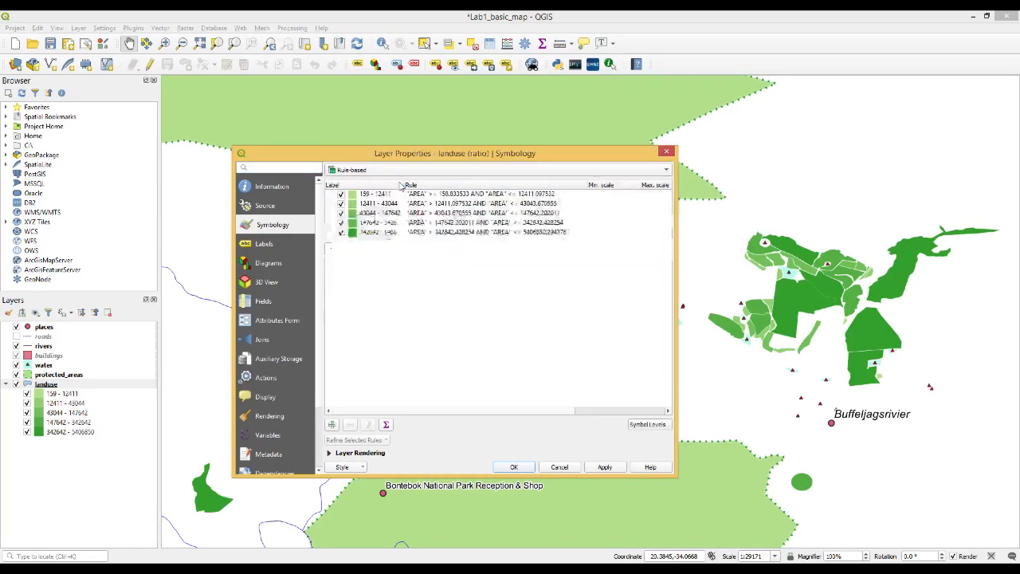
drag(399, 232, 360, 193)
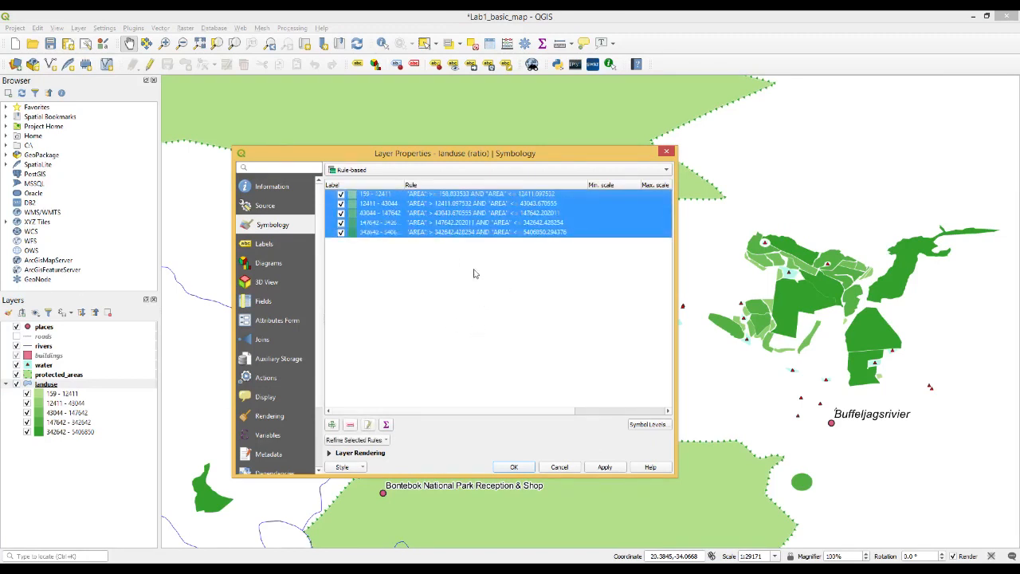
click(349, 425)
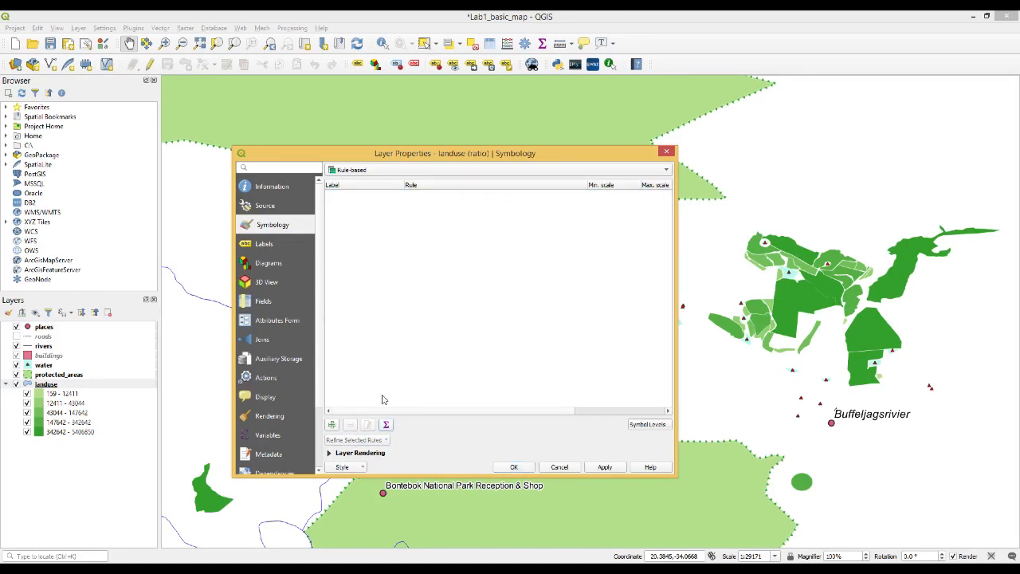
- Add a landuse rule labelled "Sellendam city" with the filter expression "name" = 'Swellendam'
click(331, 425)
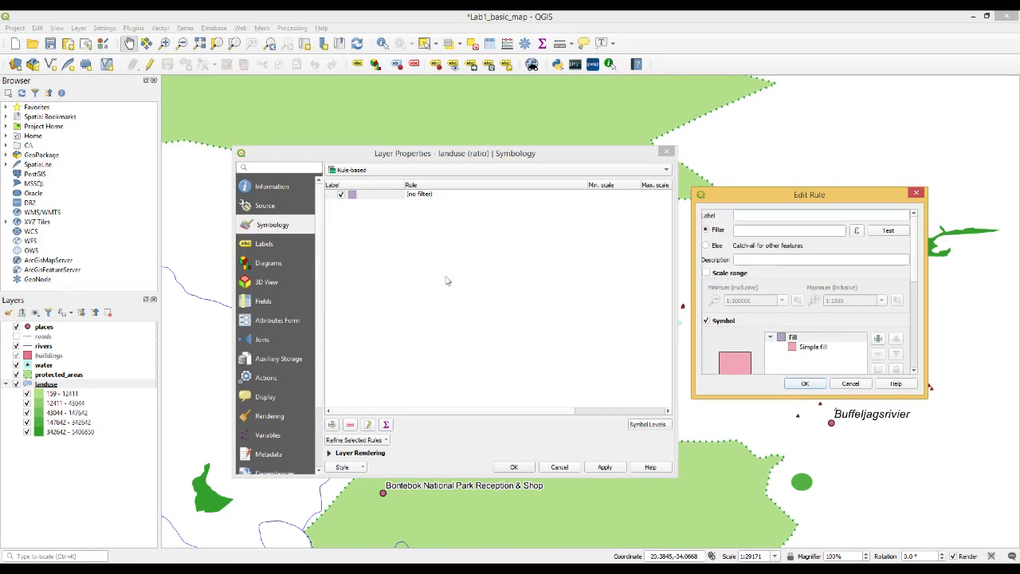
click(792, 213)
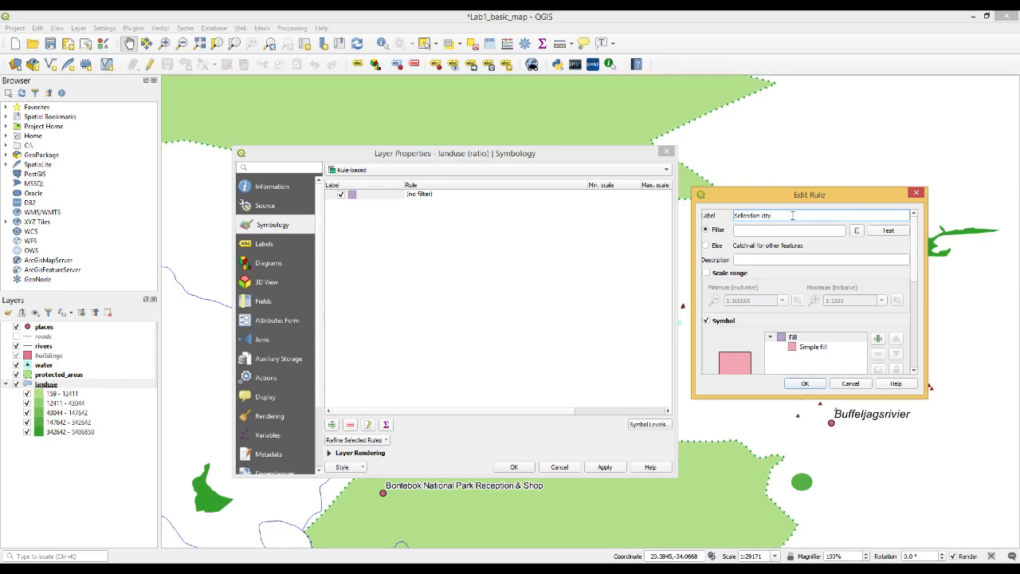
click(858, 233)
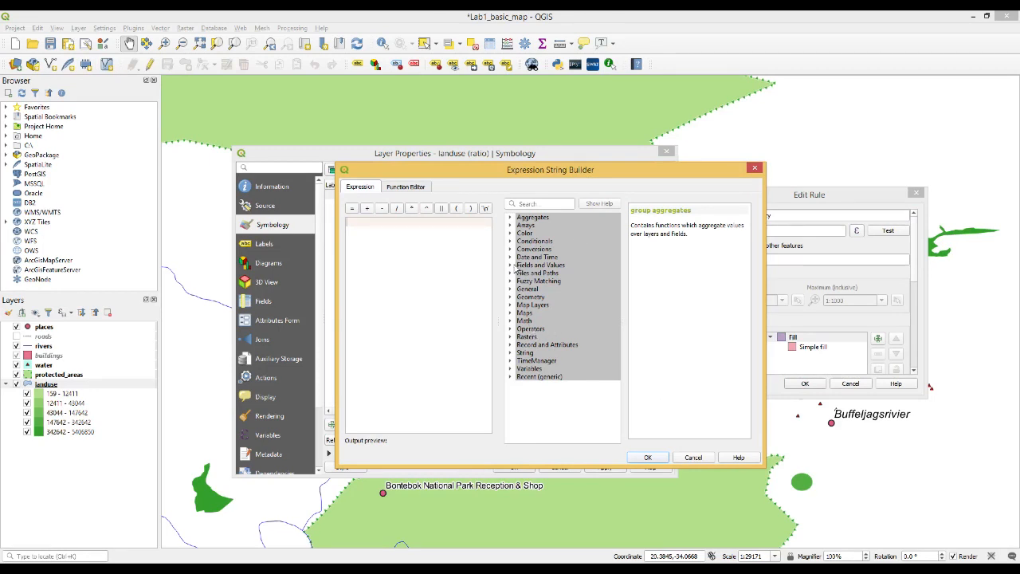
click(512, 265)
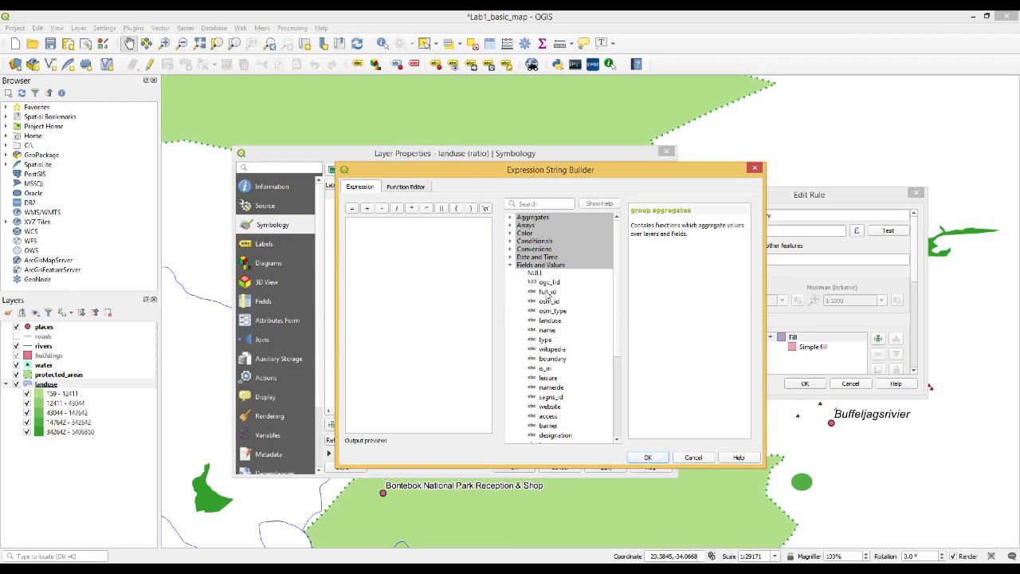
double_click(549, 331)
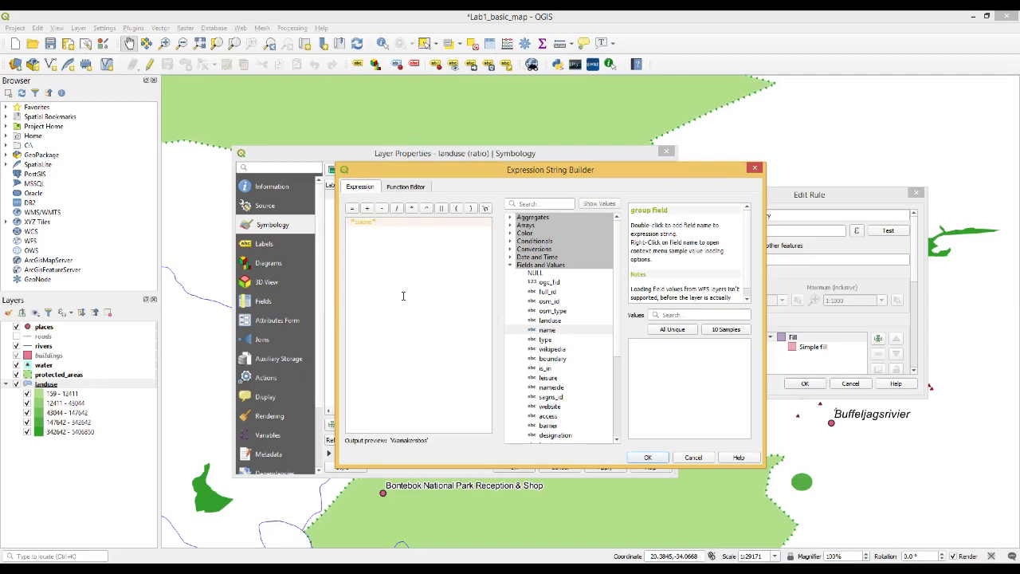
click(352, 209)
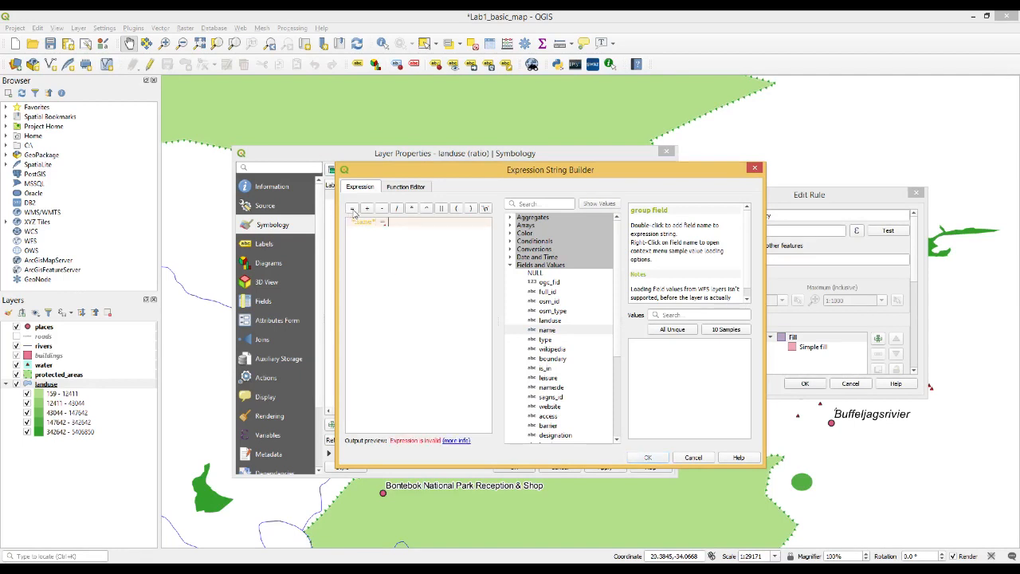
click(681, 331)
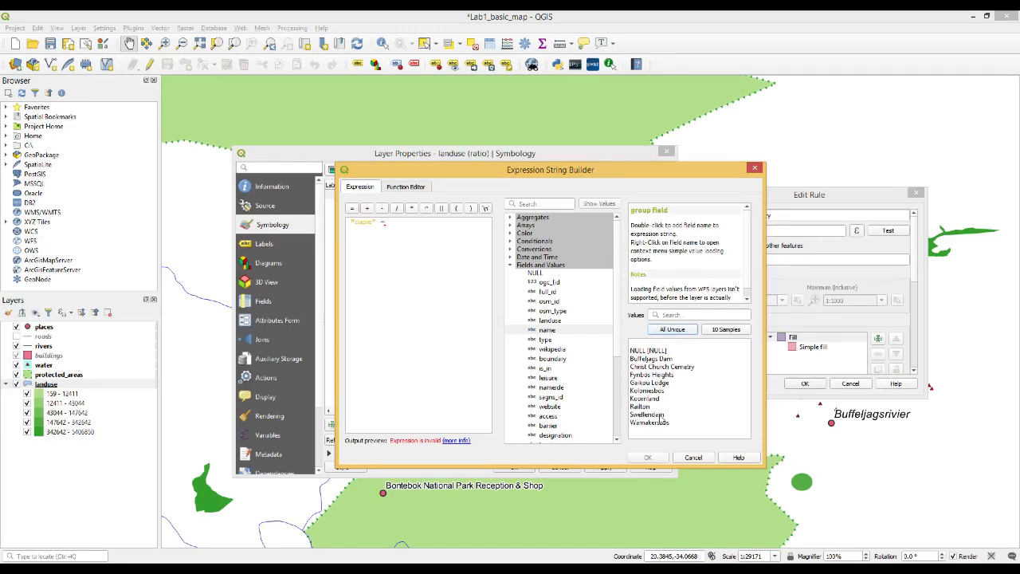
double_click(648, 414)
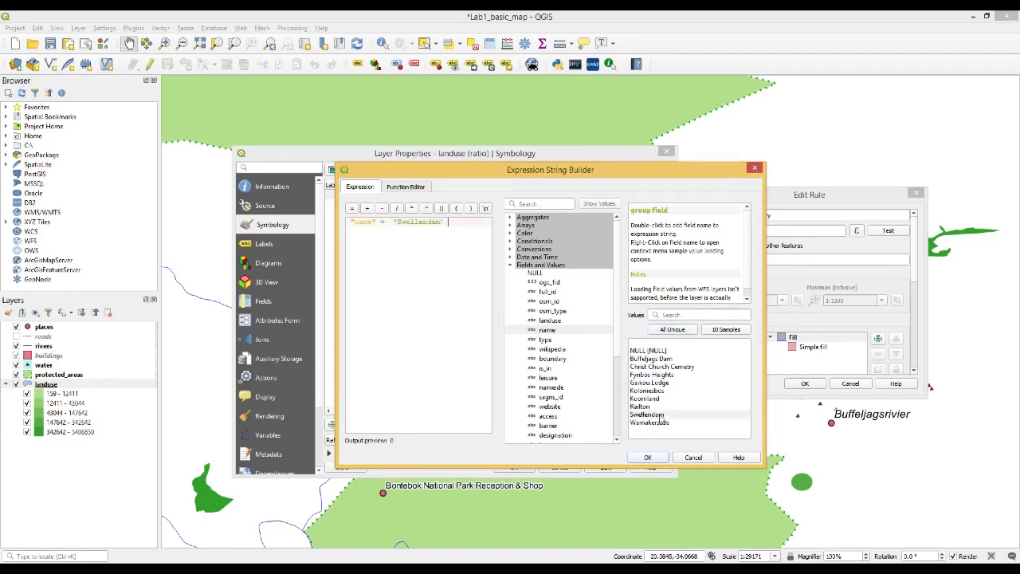
click(649, 459)
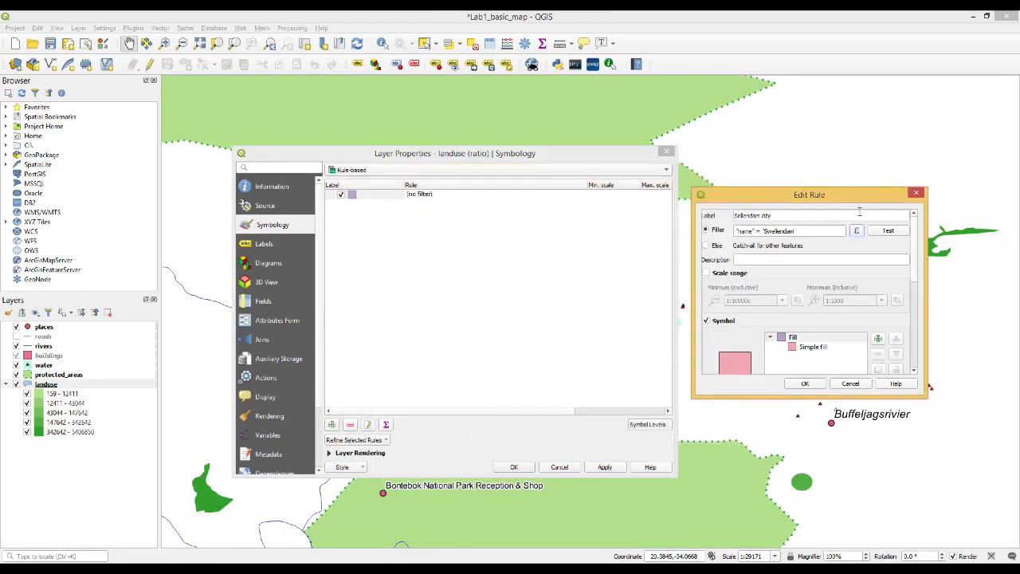
- Give the Sellendam city rule a bright cyan fill color and accept the rule
click(835, 339)
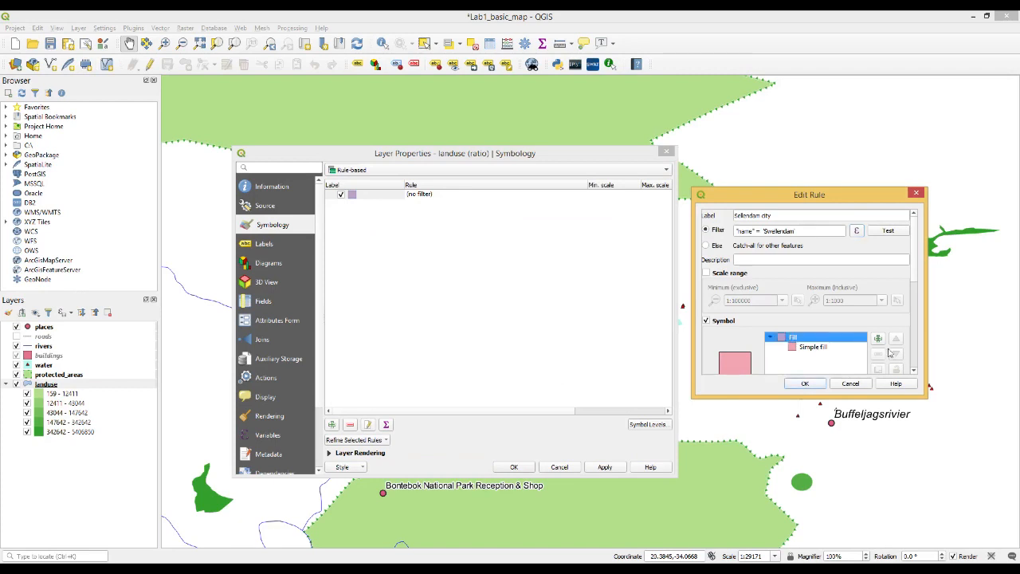
drag(914, 274, 917, 326)
click(896, 320)
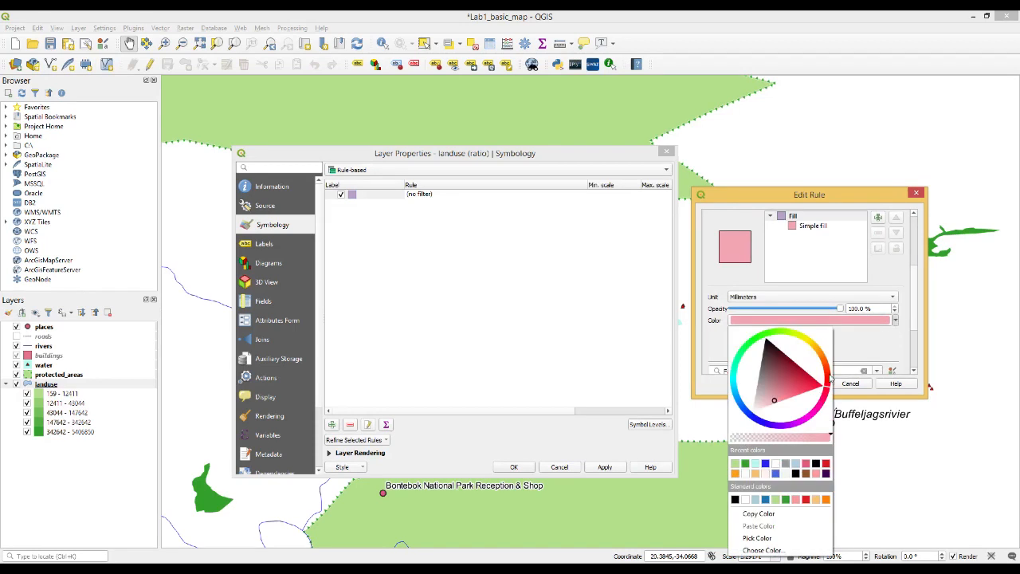
click(735, 386)
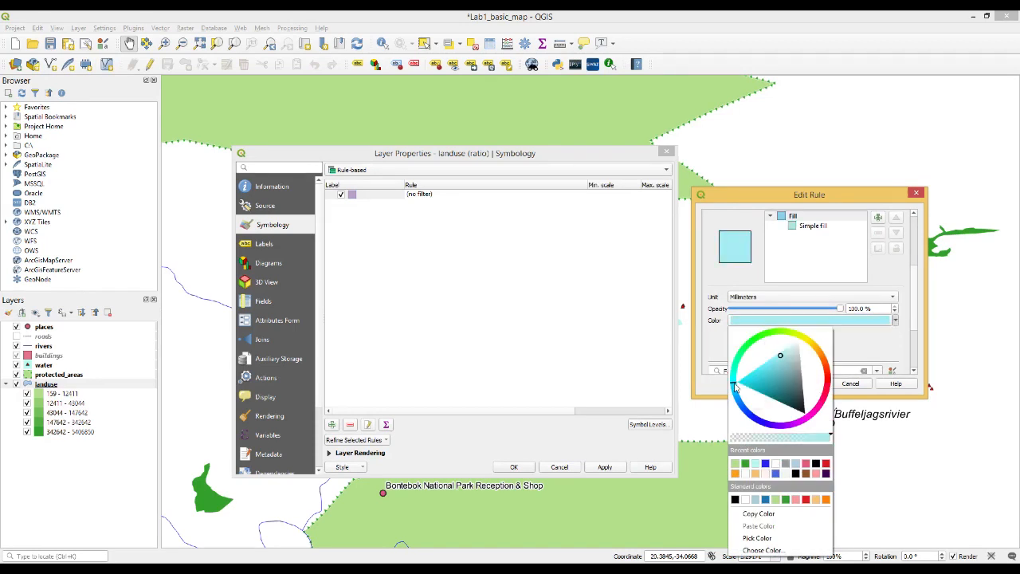
click(747, 383)
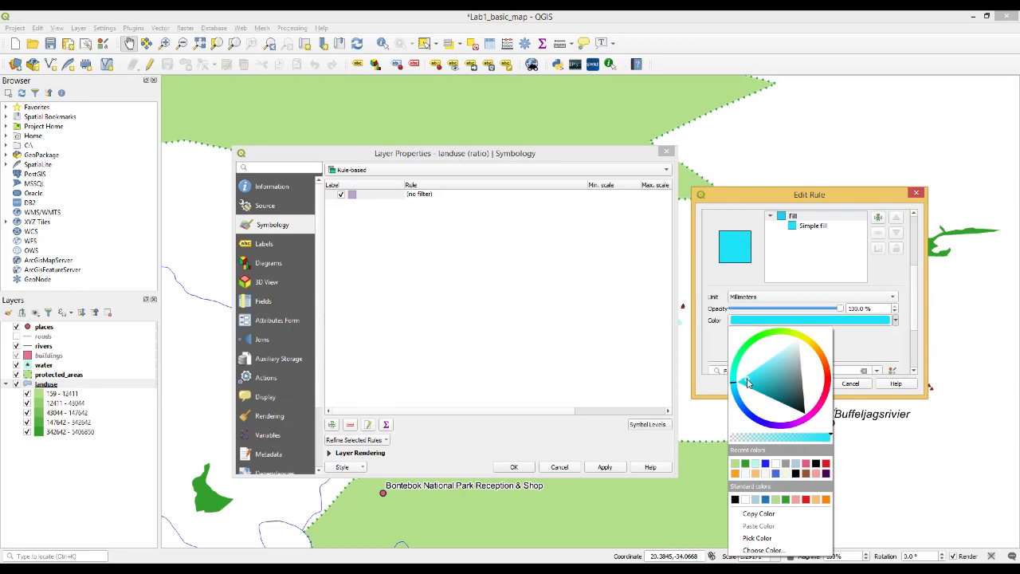
click(755, 386)
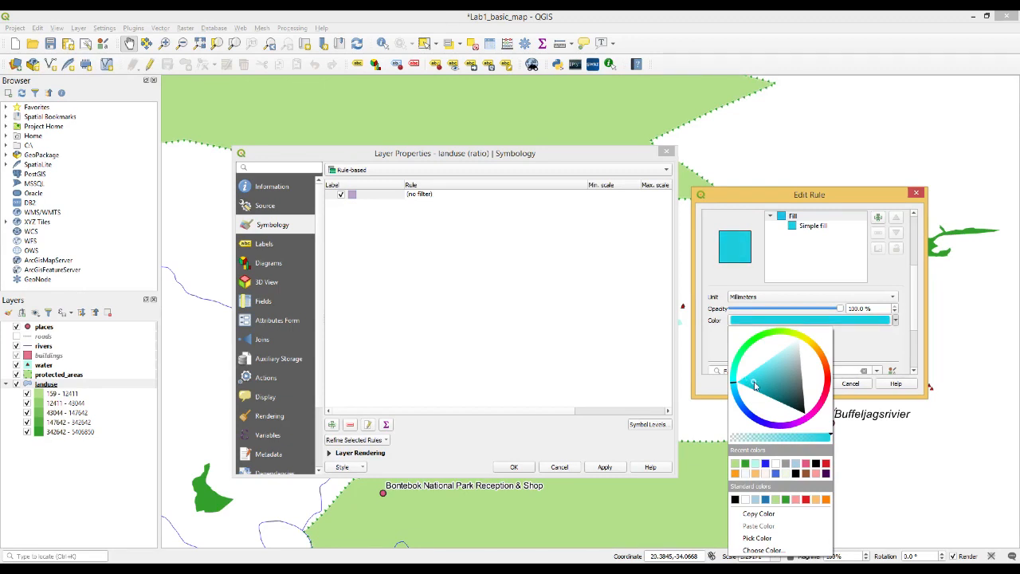
click(759, 371)
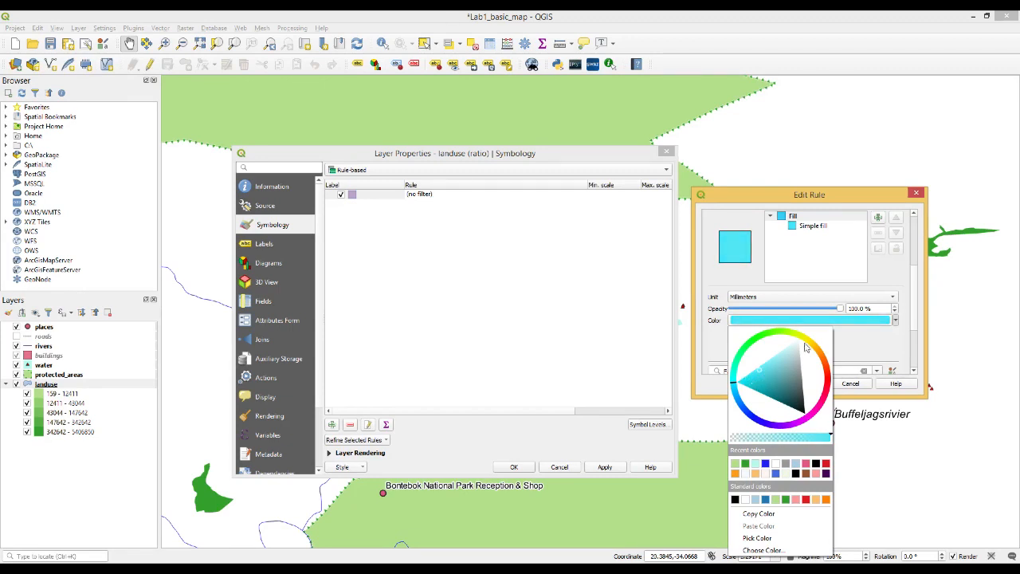
click(865, 351)
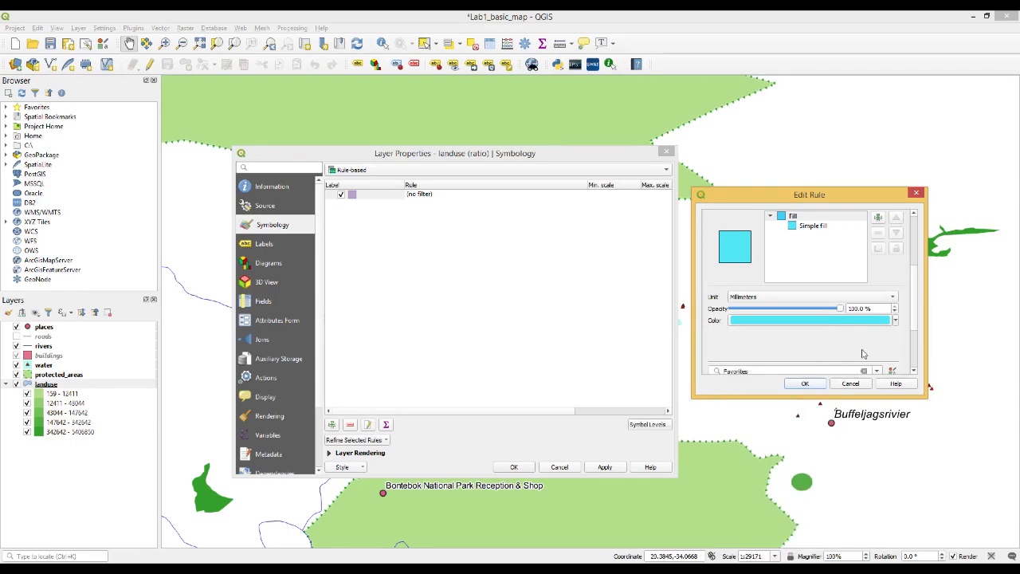
click(819, 386)
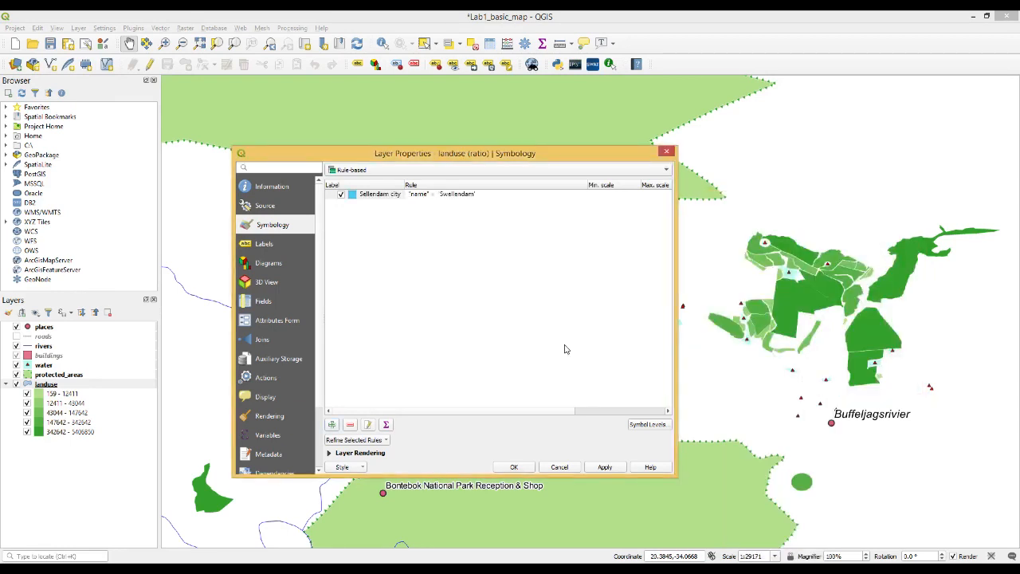
- Add a landuse rule labelled "Other residential" and begin its filter expression with "landuse" = 'residential'
click(331, 424)
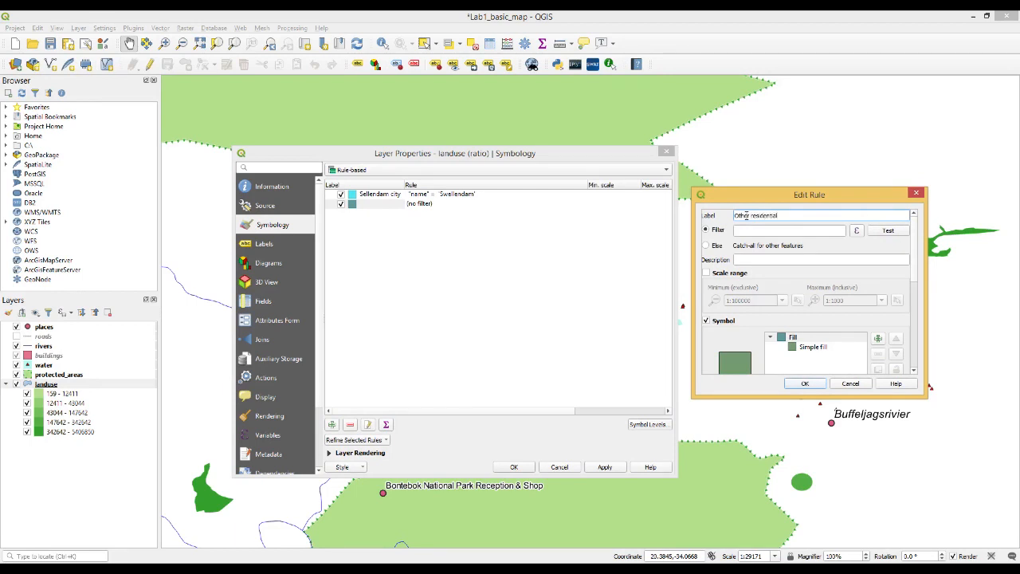
click(857, 230)
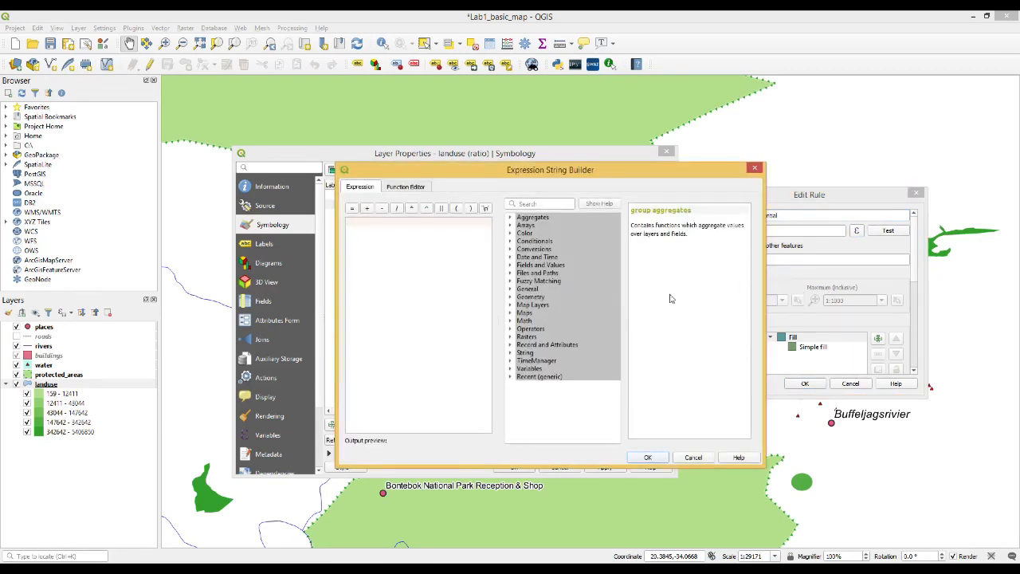
click(511, 268)
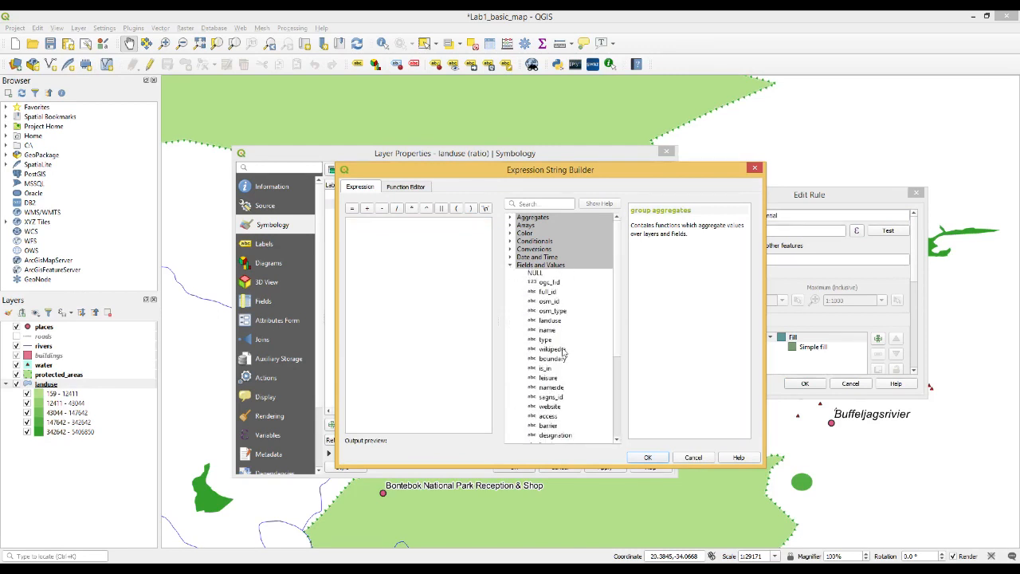
double_click(550, 322)
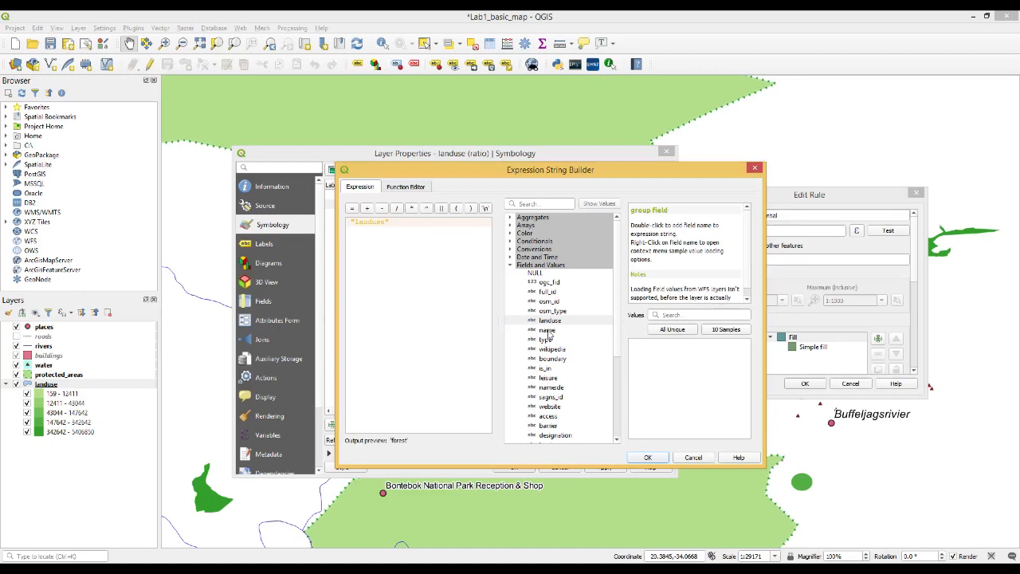
click(353, 208)
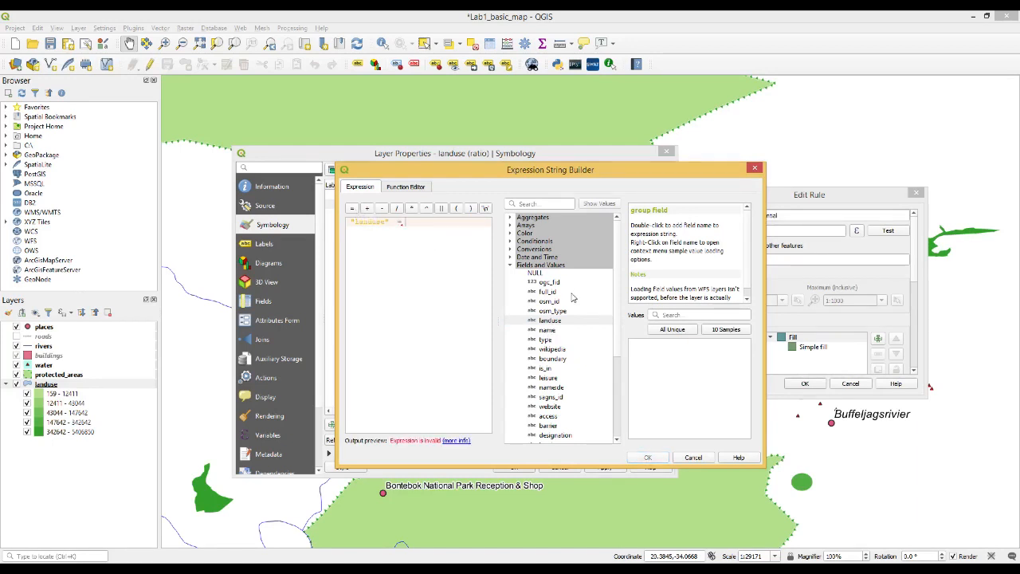
click(682, 331)
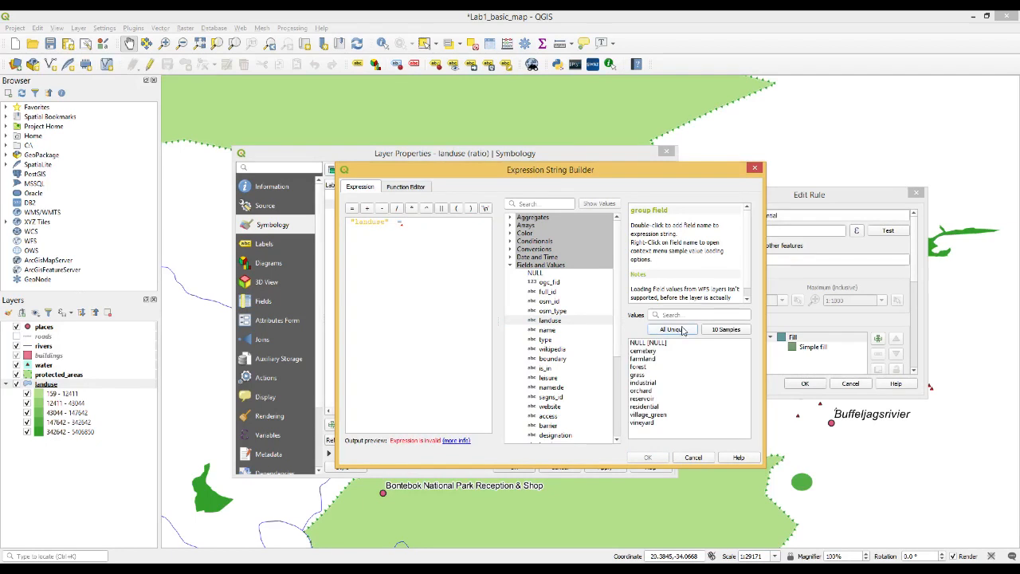
double_click(652, 409)
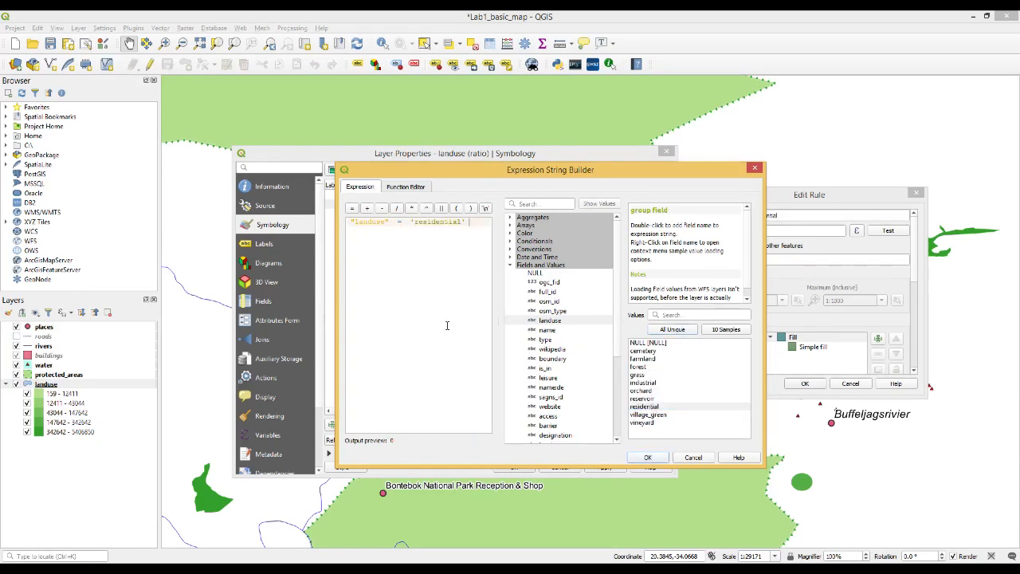
- Extend the Other residential filter with AND "name" <> 'Swellendam' and accept the expression
text(AND)
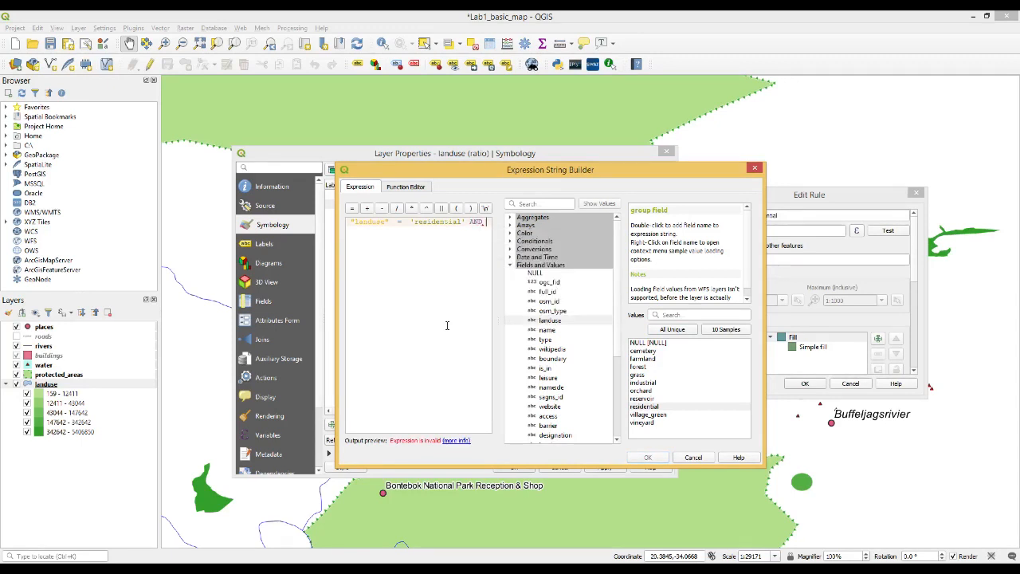
double_click(549, 329)
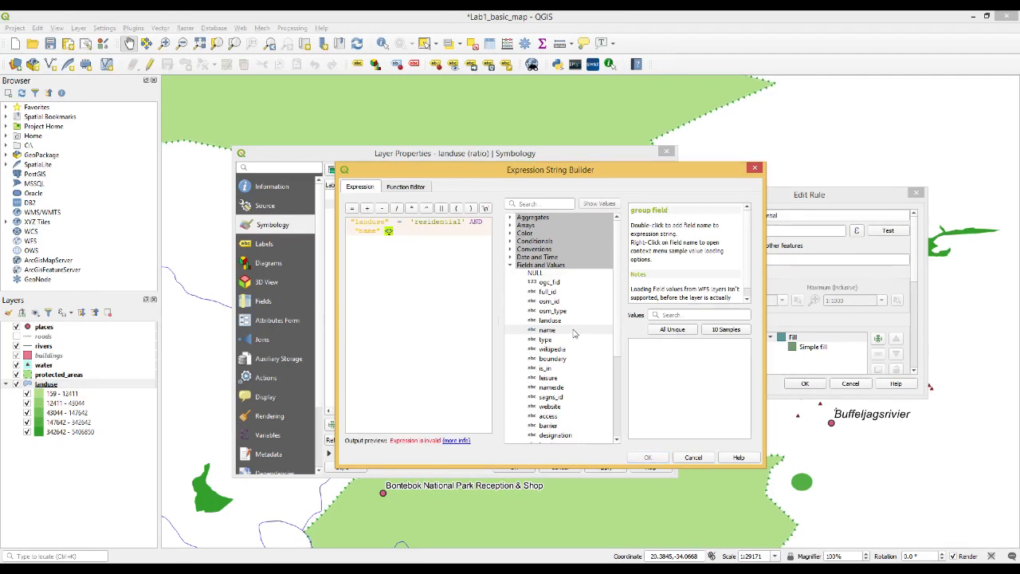
click(683, 331)
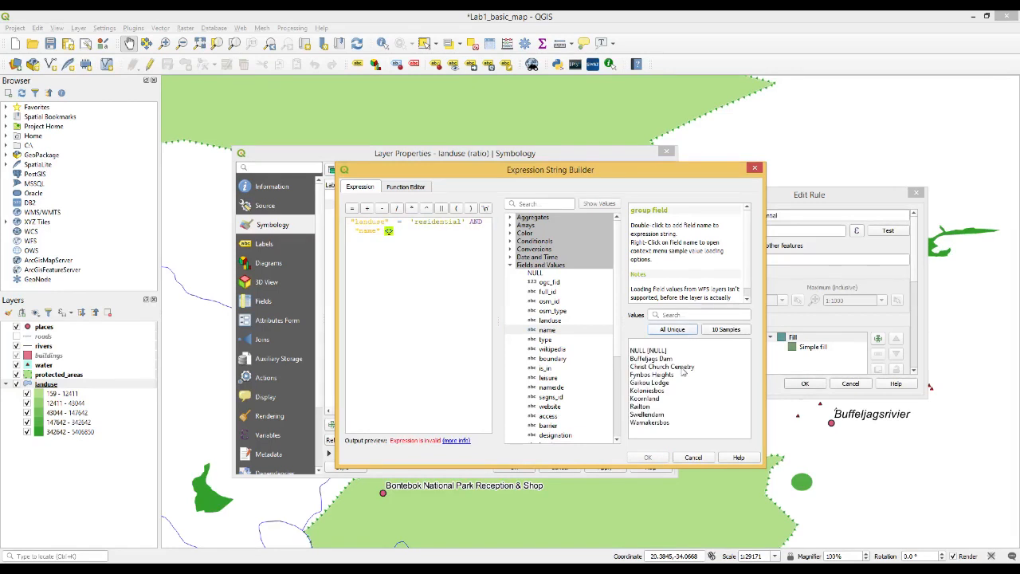
double_click(658, 416)
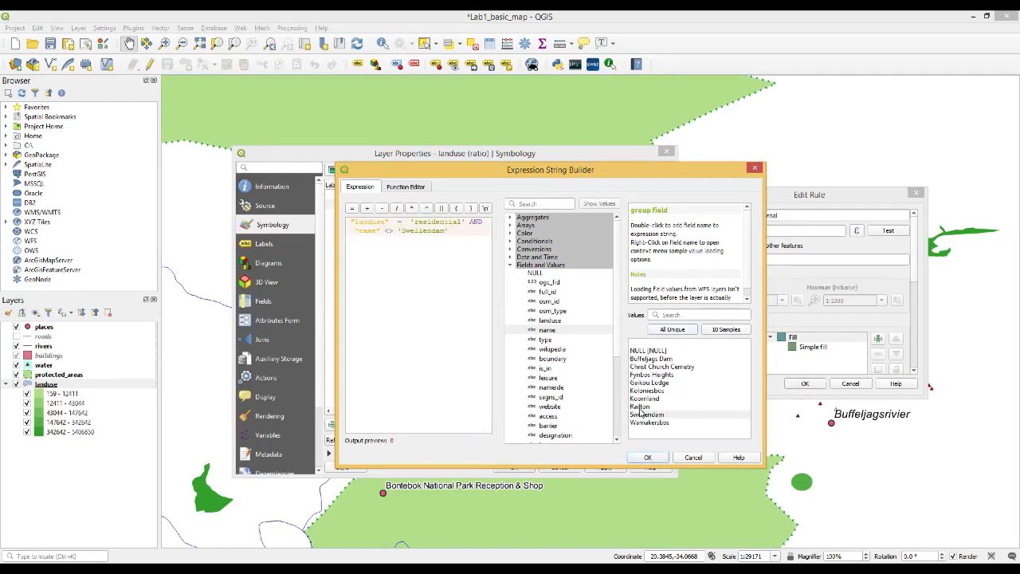
click(656, 460)
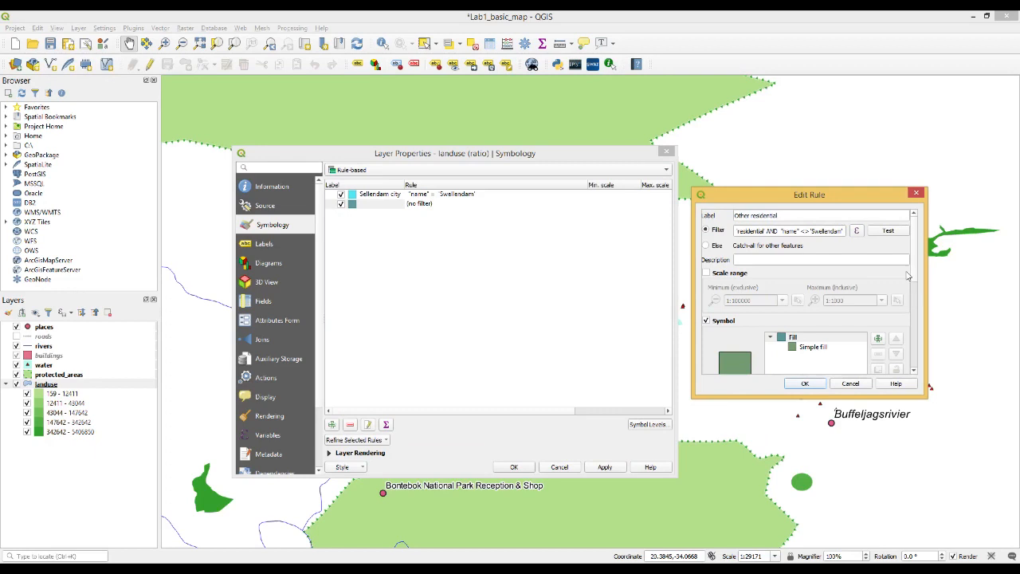
- Give the Other residential rule a gray fill color and accept the rule
scroll(916, 280, down, 1)
scroll(914, 274, up, 1)
drag(914, 268, 913, 322)
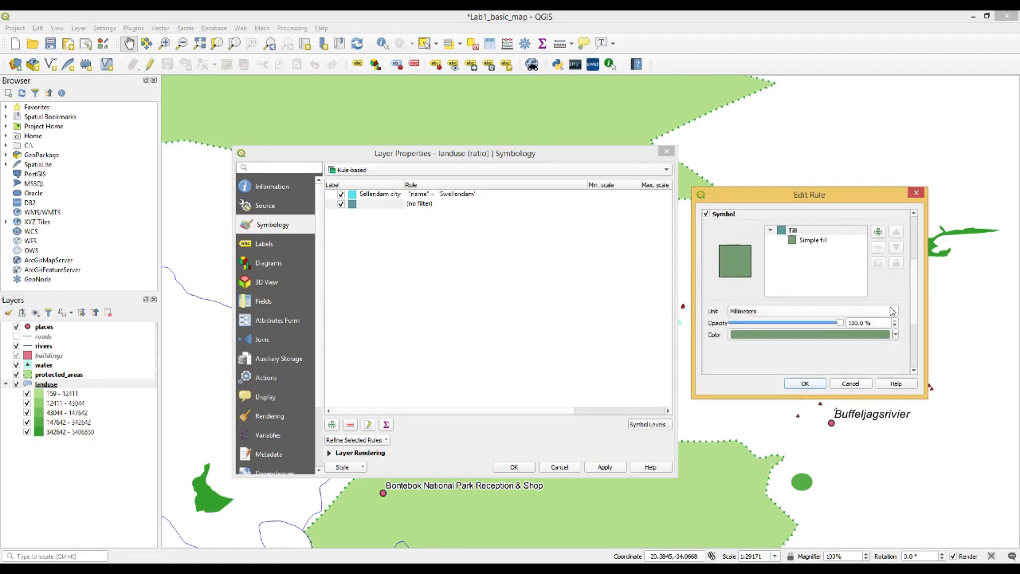
click(895, 335)
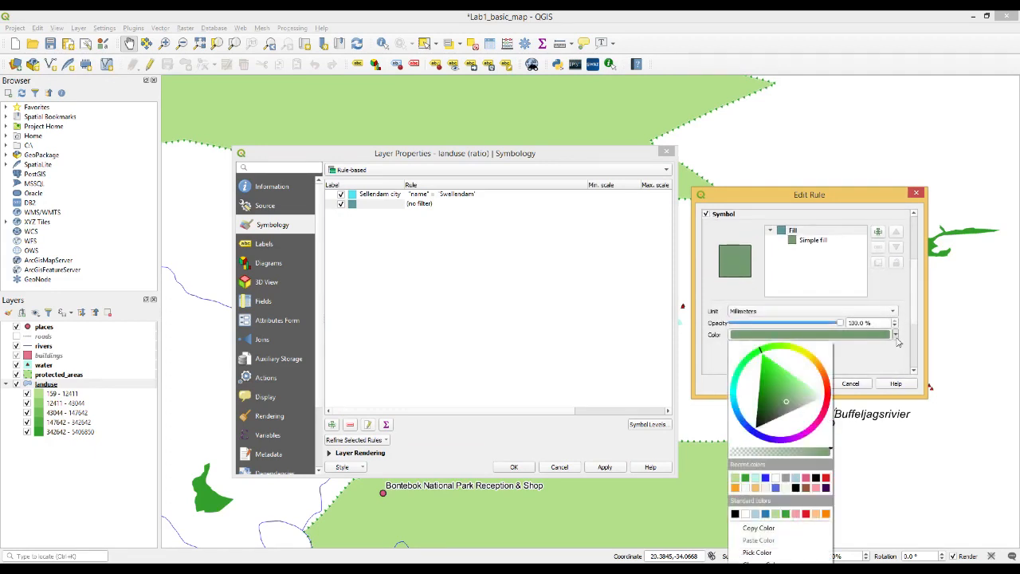
click(785, 478)
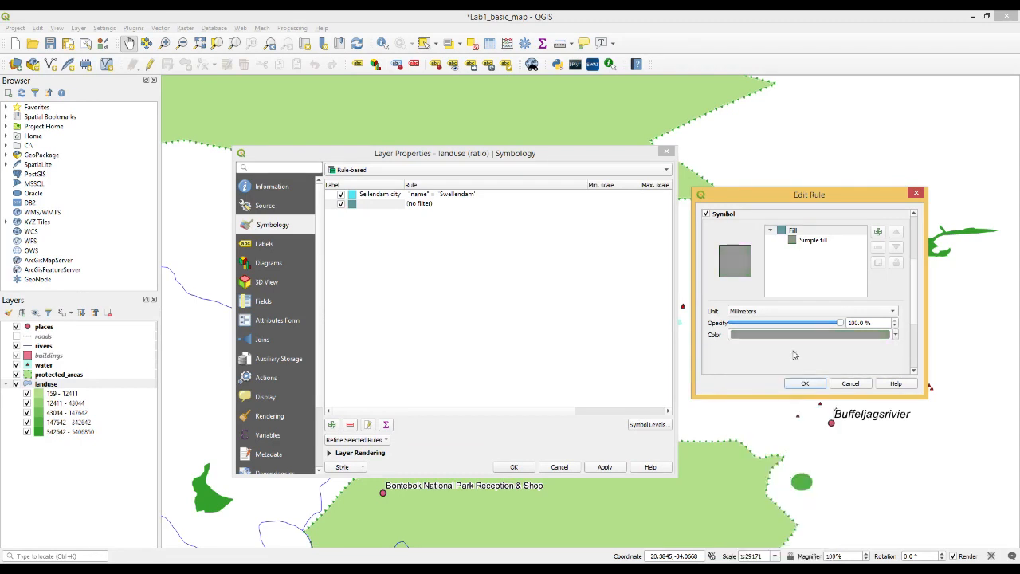
click(821, 388)
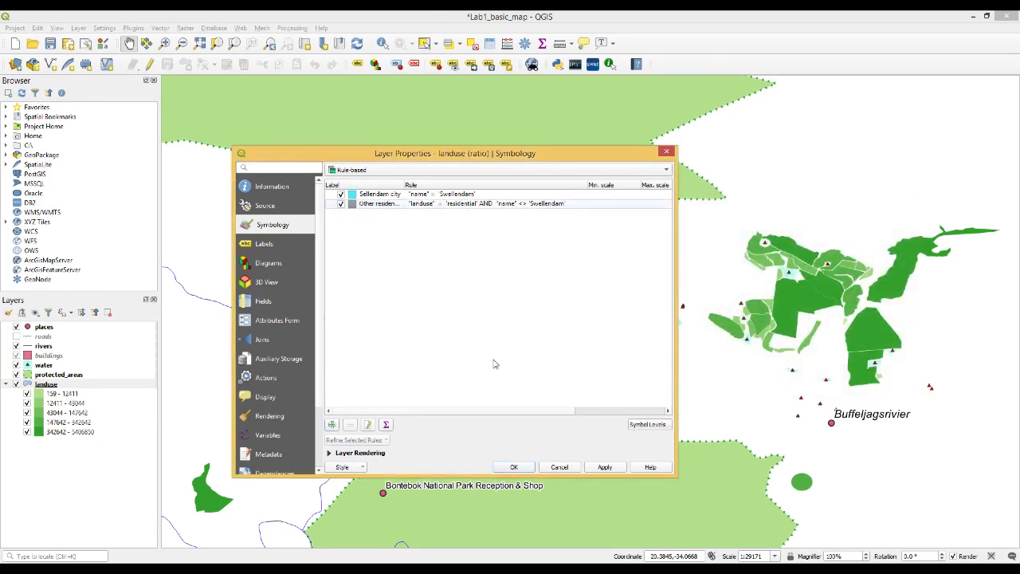
- Add a rule labelled "Big non residential areas" and begin its filter expression with "landuse" <> 'residential'
click(332, 425)
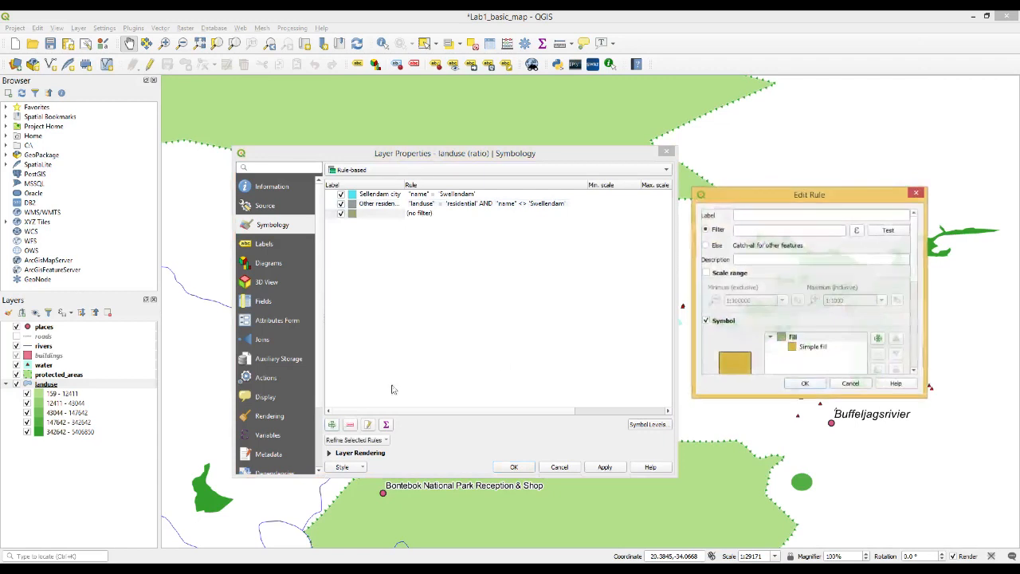
click(750, 215)
text(Big non residential areas)
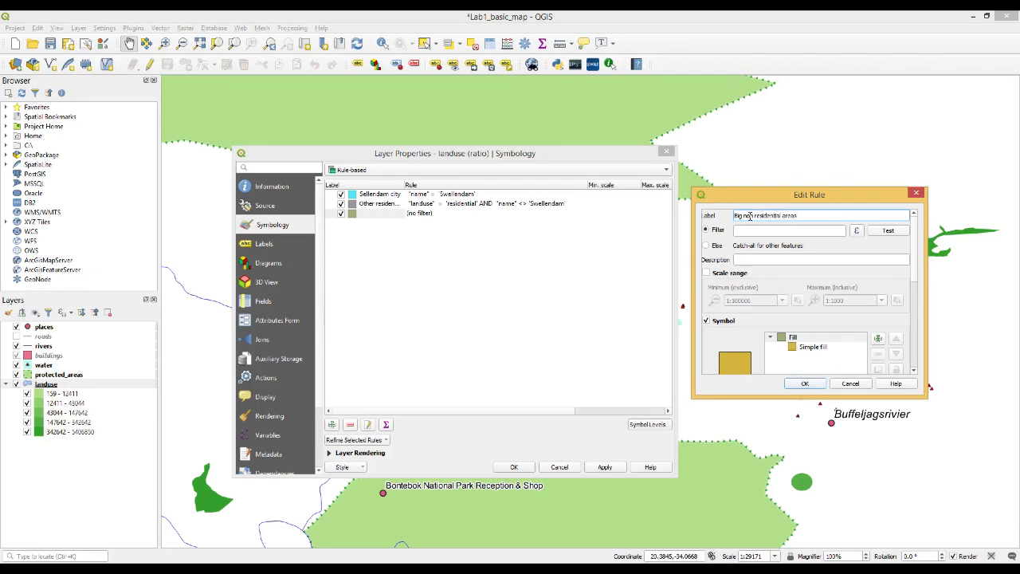
click(857, 230)
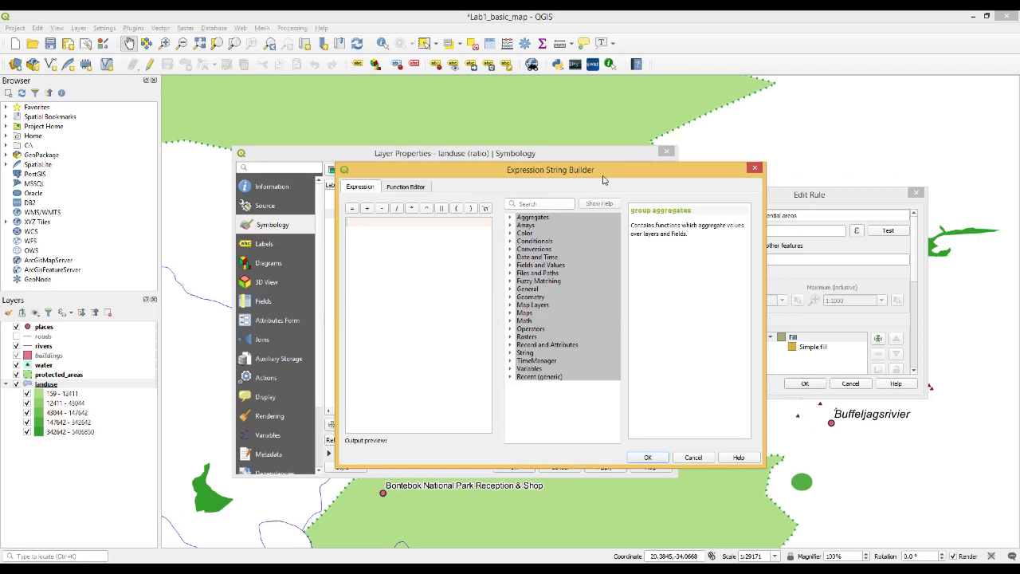
click(511, 267)
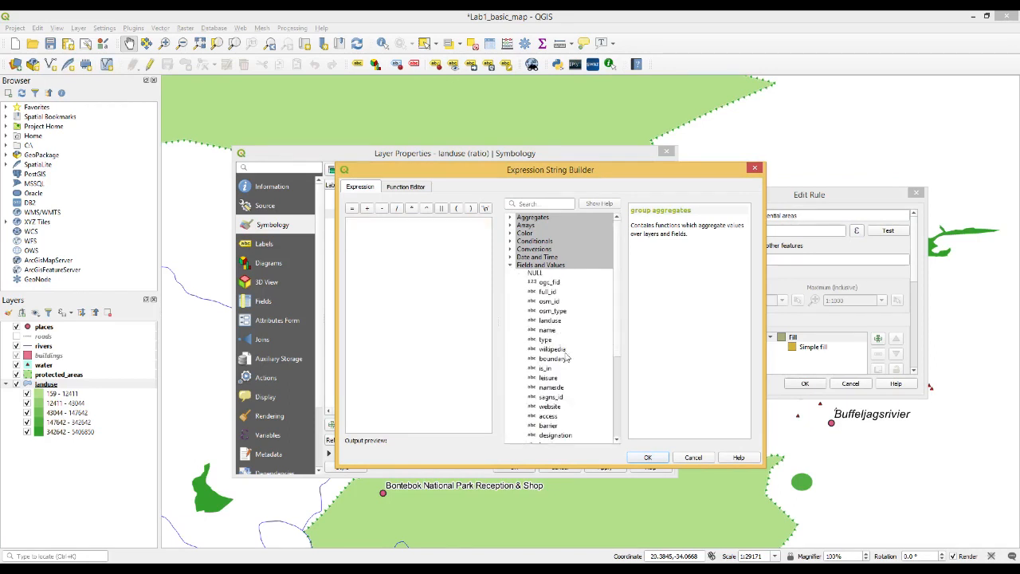
double_click(556, 320)
text(<>)
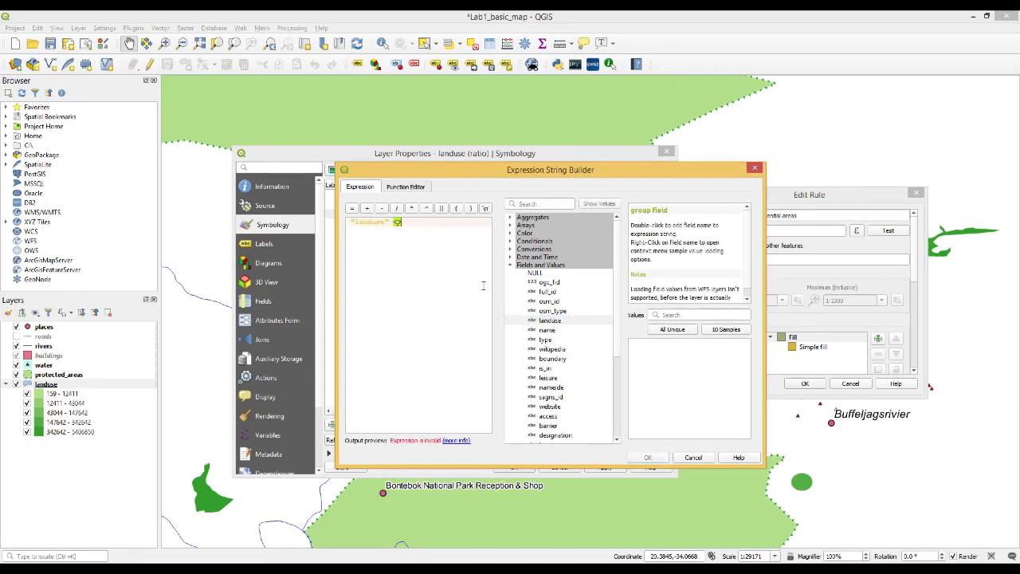
click(672, 329)
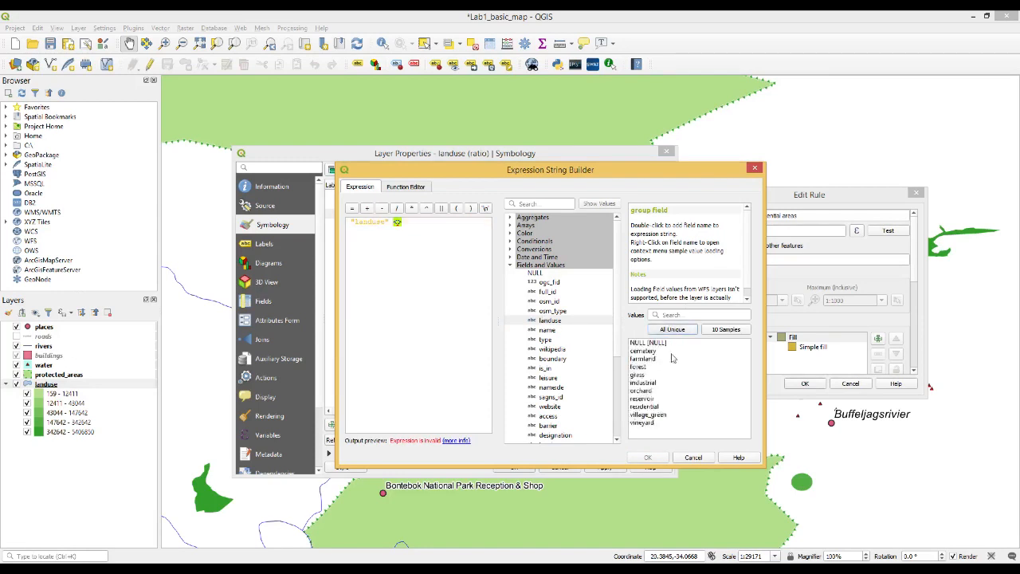
double_click(645, 408)
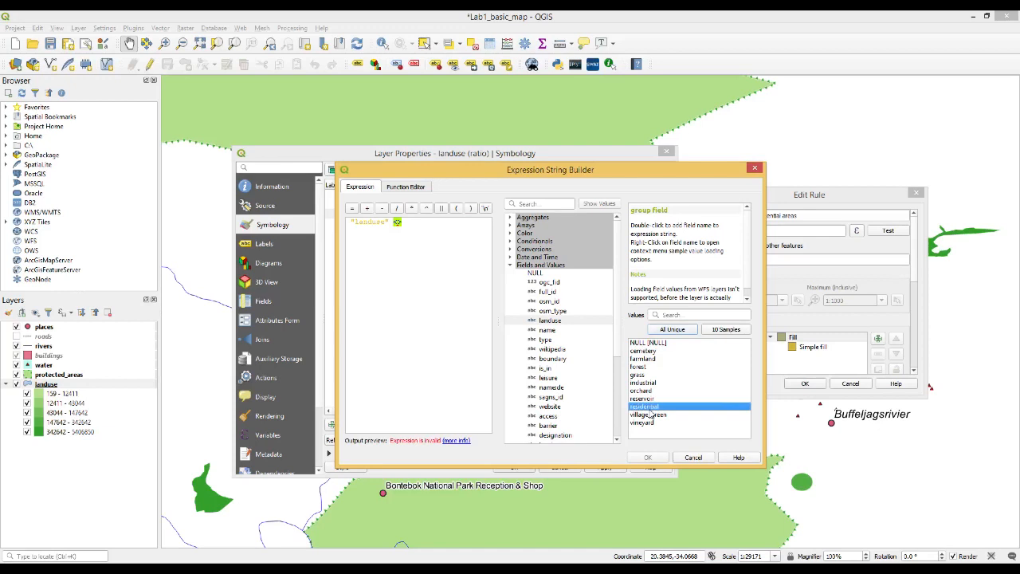
- Extend the Big non residential areas filter with AND "AREA" >= 605000 and accept the expression
text(AND)
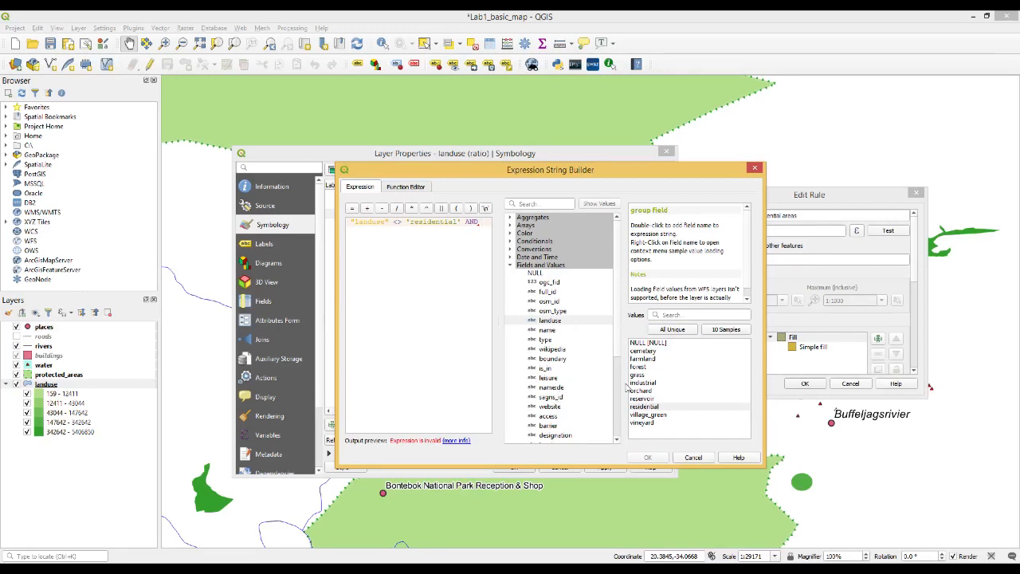
scroll(618, 363, down, 2)
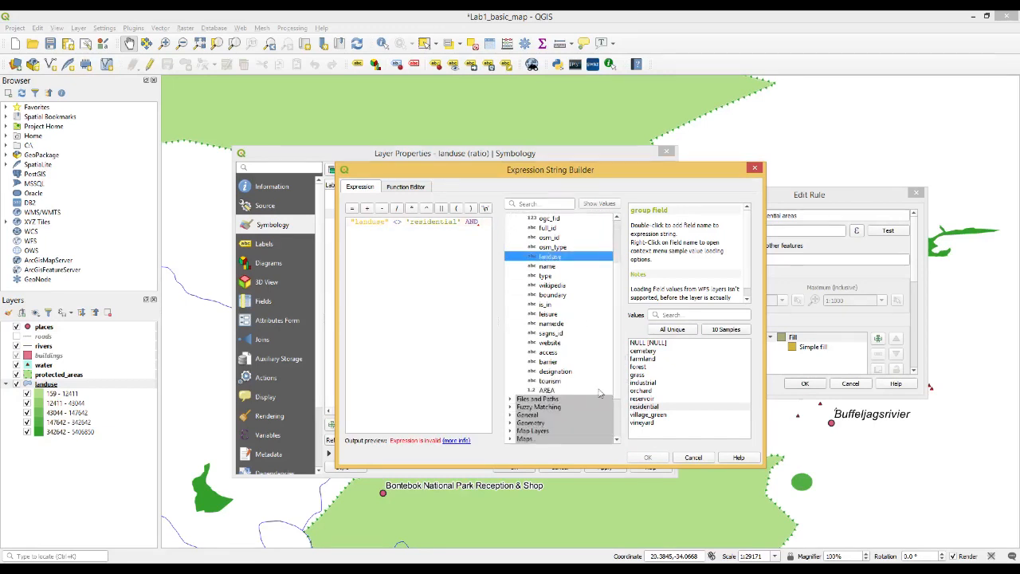
double_click(547, 390)
text(>)
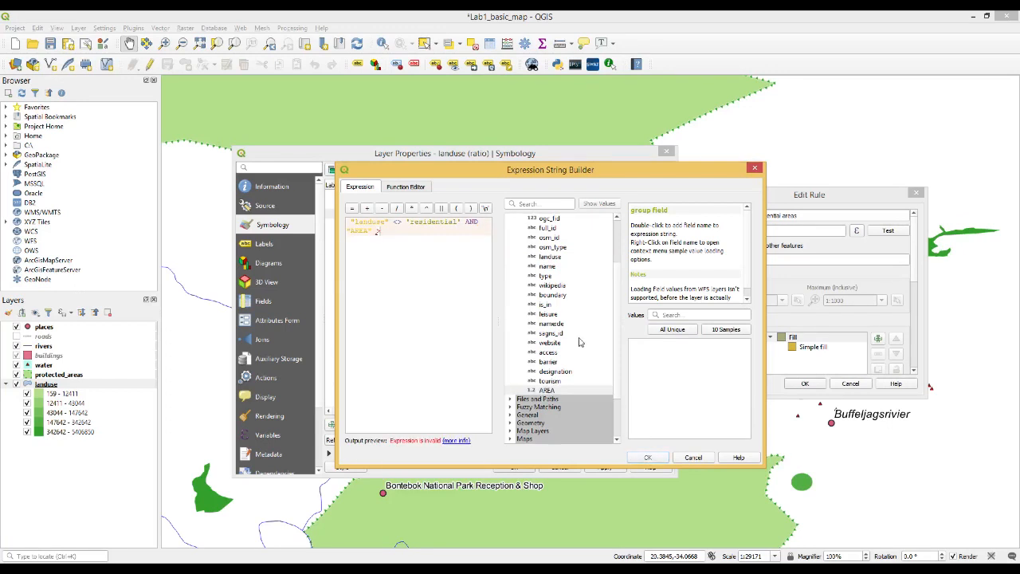
click(353, 209)
key(BackSpace)
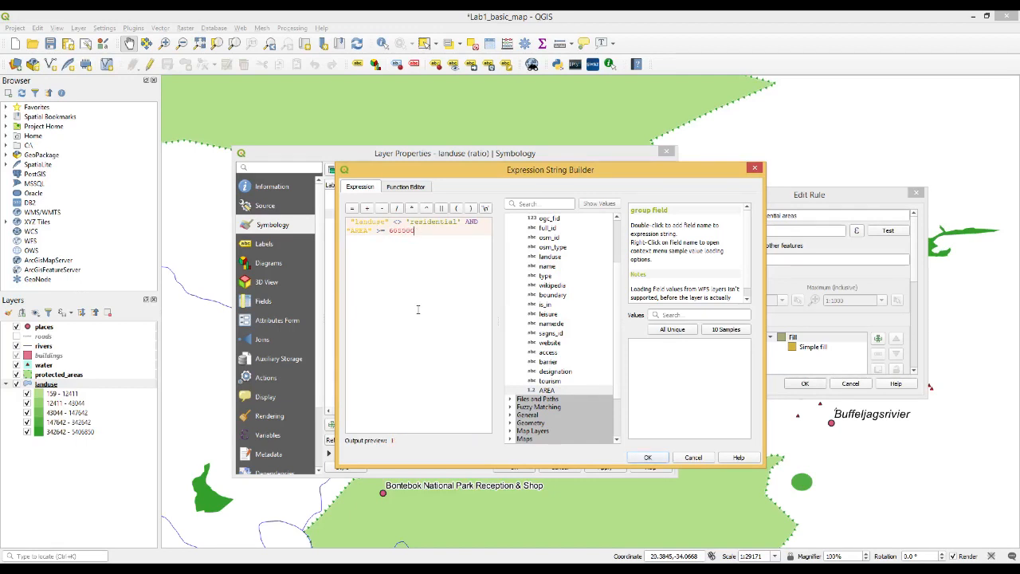
click(648, 458)
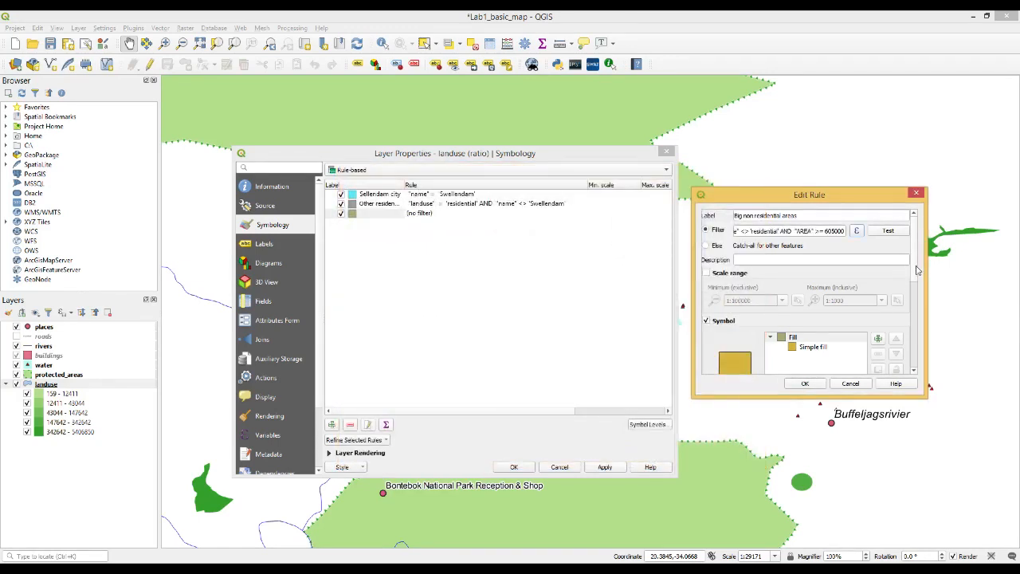
- Give the Big non residential areas rule a dark green fill color and accept the rule
drag(915, 264, 920, 283)
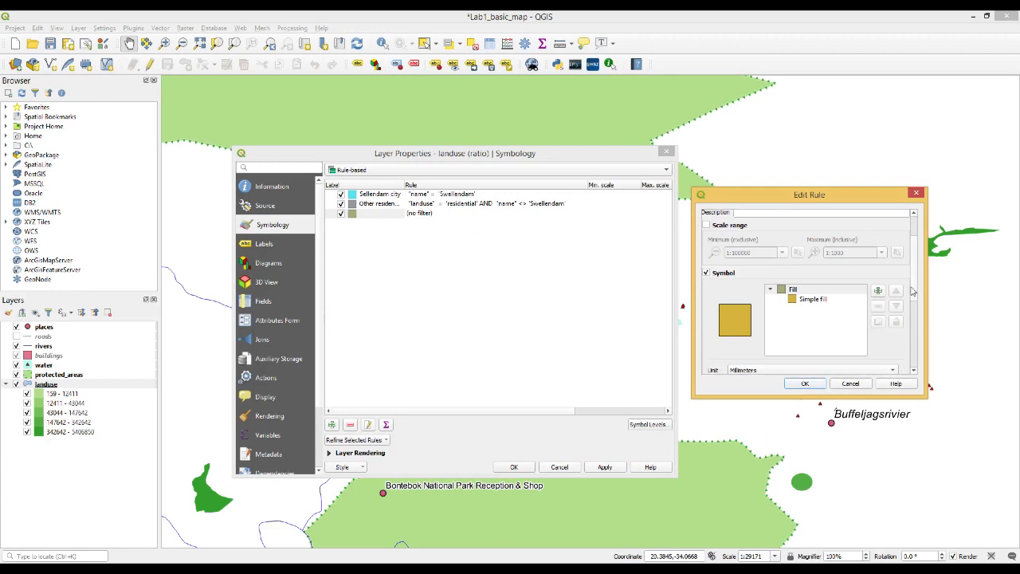
click(817, 291)
drag(920, 296, 918, 322)
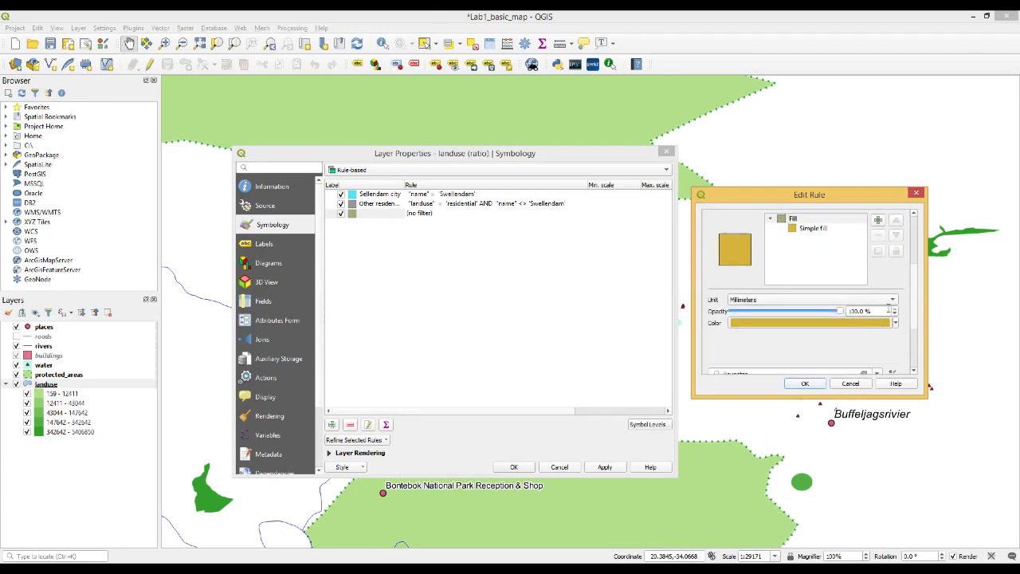
click(896, 324)
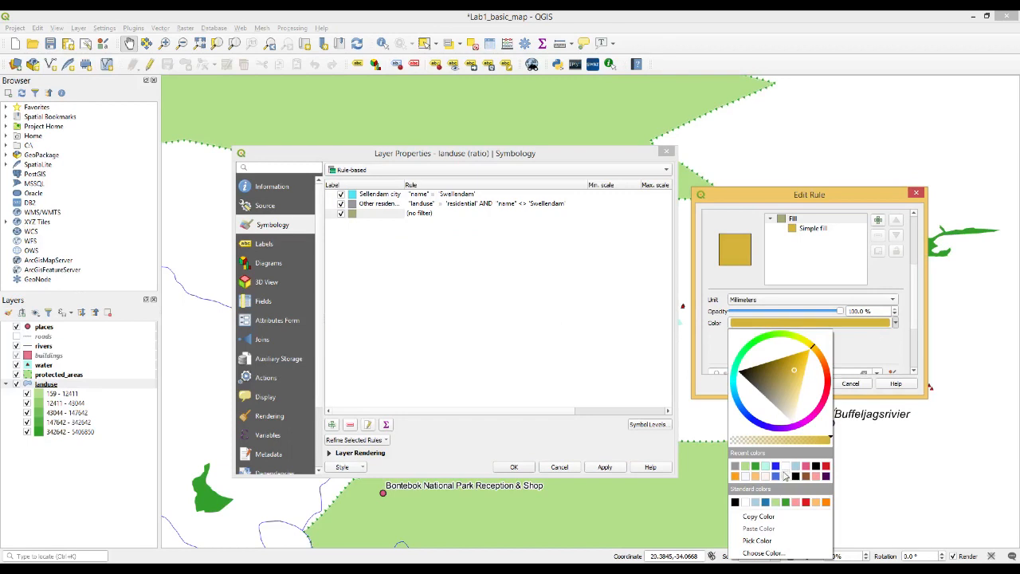
click(755, 467)
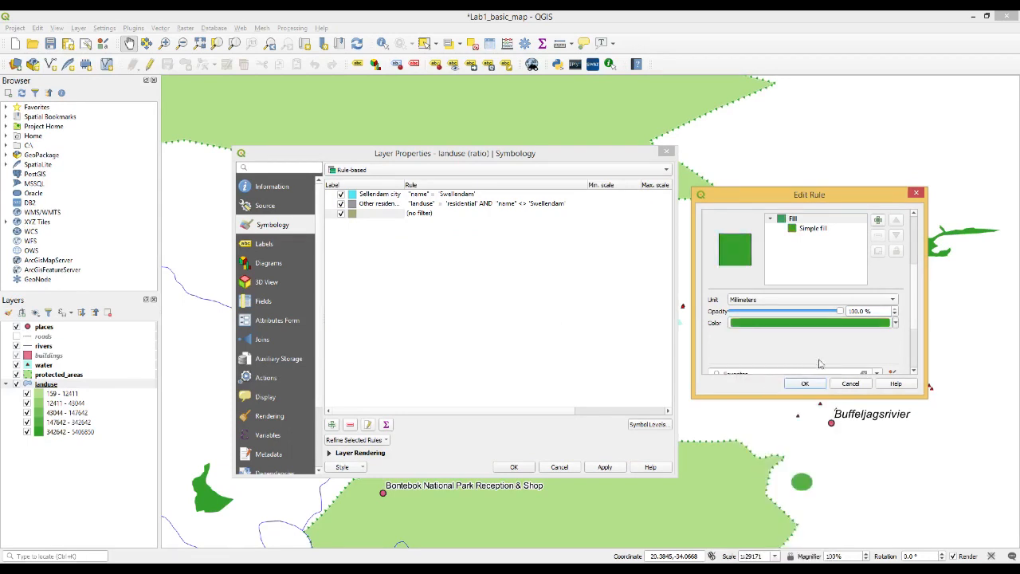
click(805, 383)
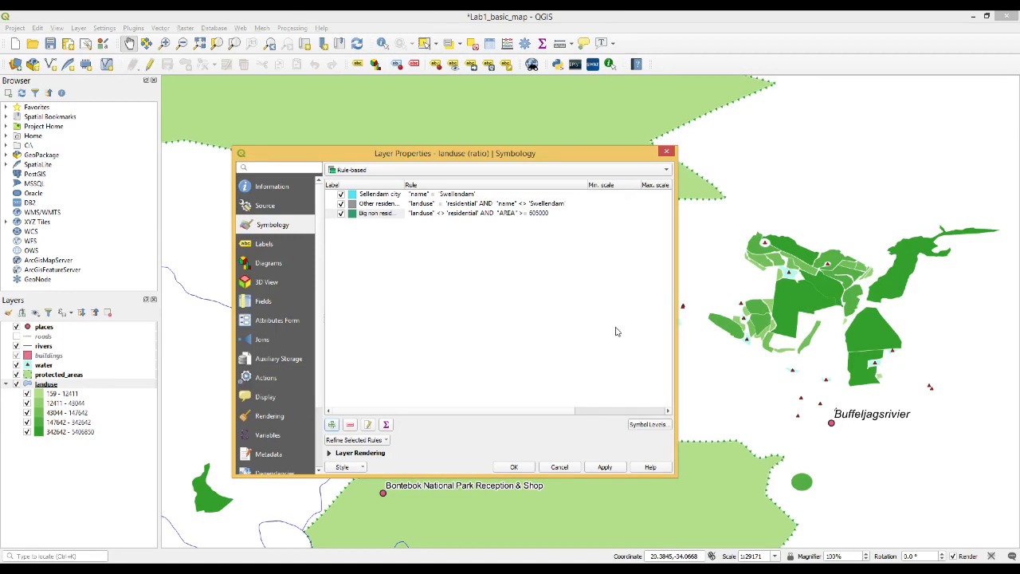
- Add a rule labelled "Small non residential areas" to the landuse symbology and make it the Else catch-all for other features
click(332, 424)
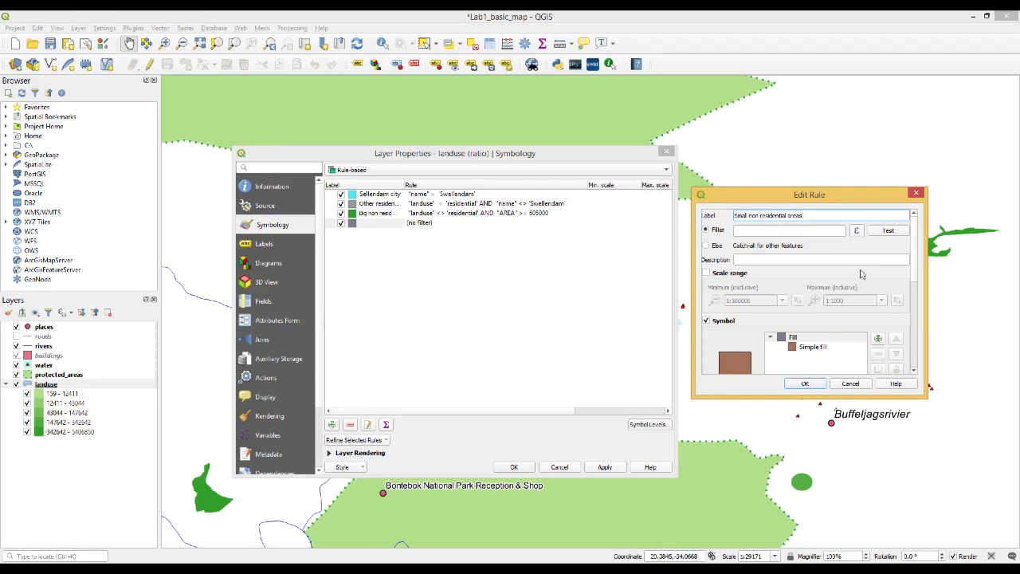
click(706, 245)
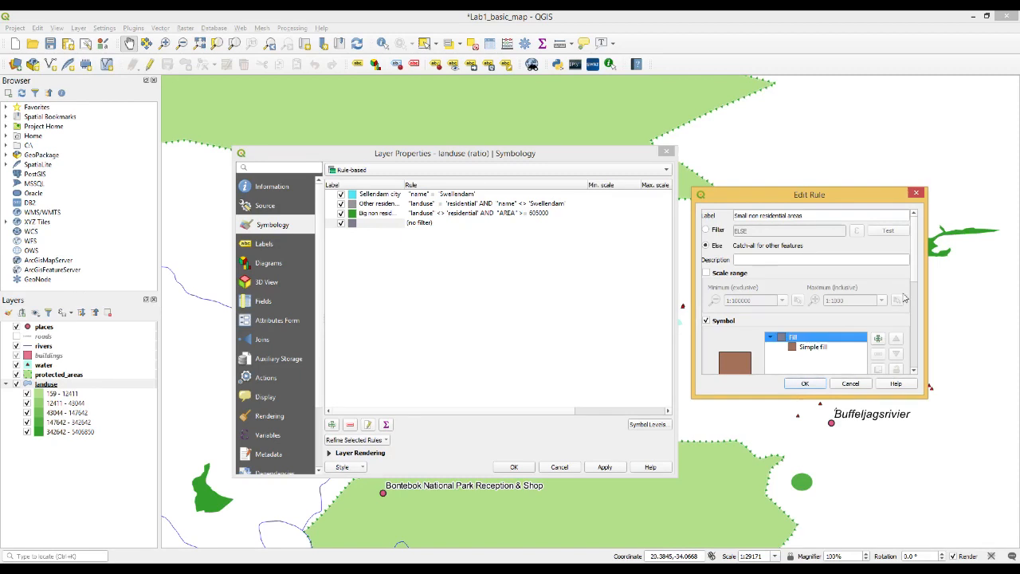
- Give the Small non residential areas rule a pale turquoise fill color, then apply the rule-based symbology and close the layer properties
scroll(916, 292, down, 2)
scroll(916, 292, down, 3)
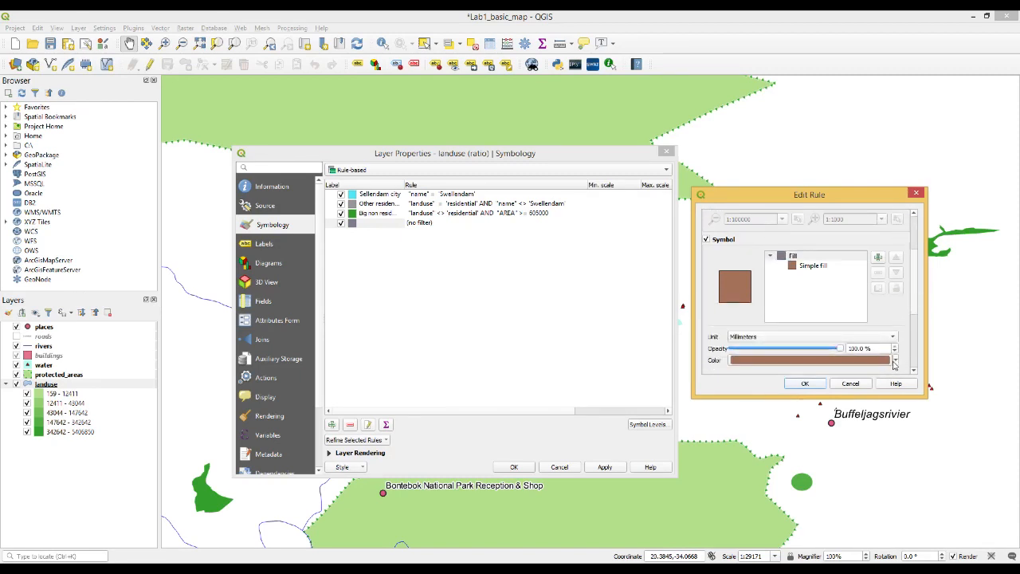
click(896, 360)
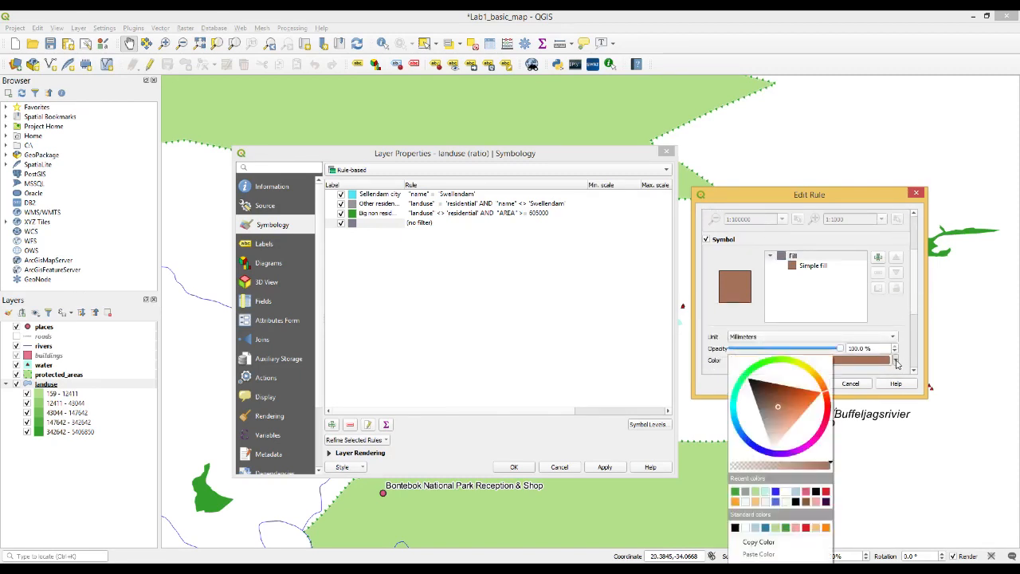
click(766, 492)
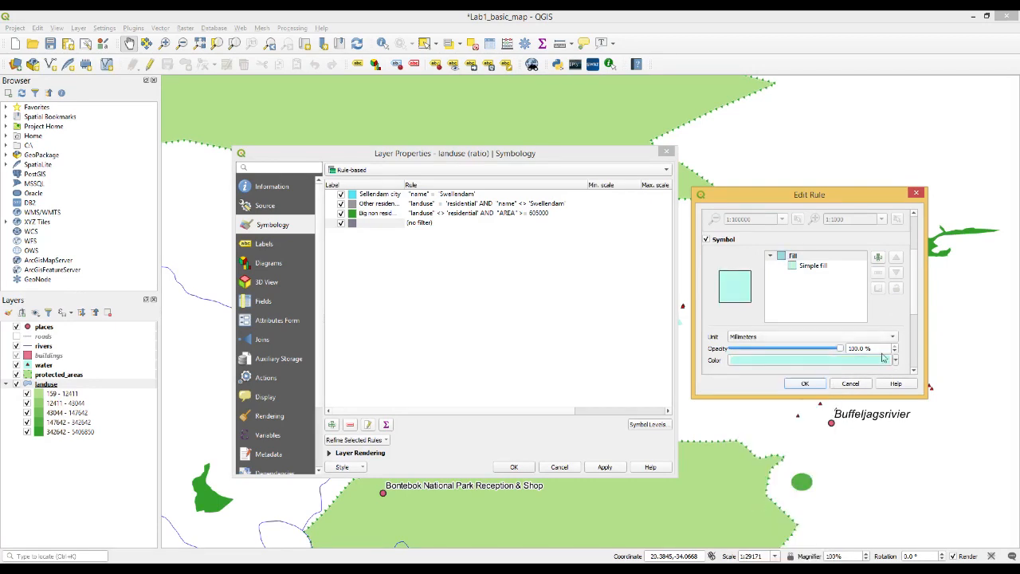
click(802, 383)
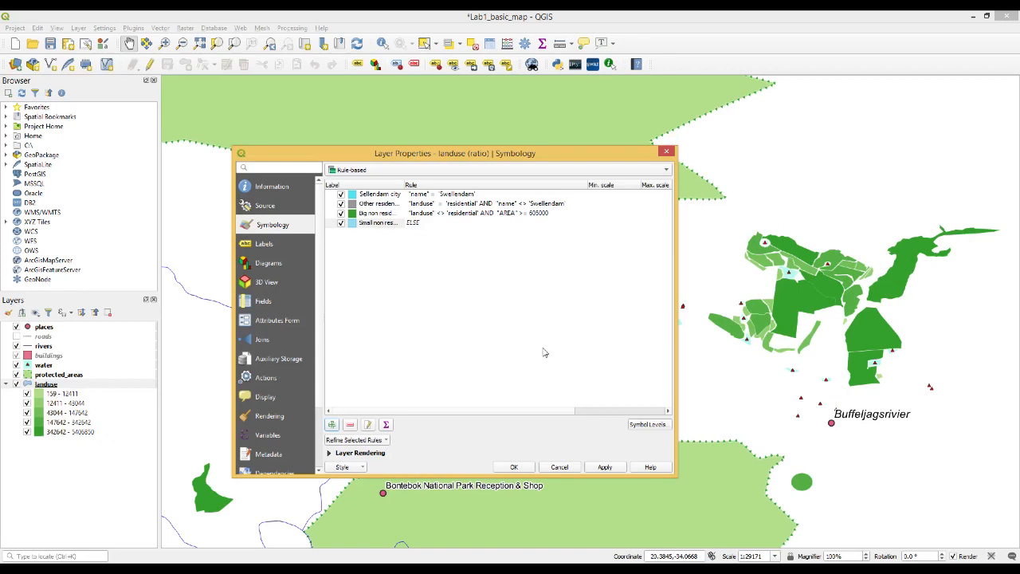
click(603, 468)
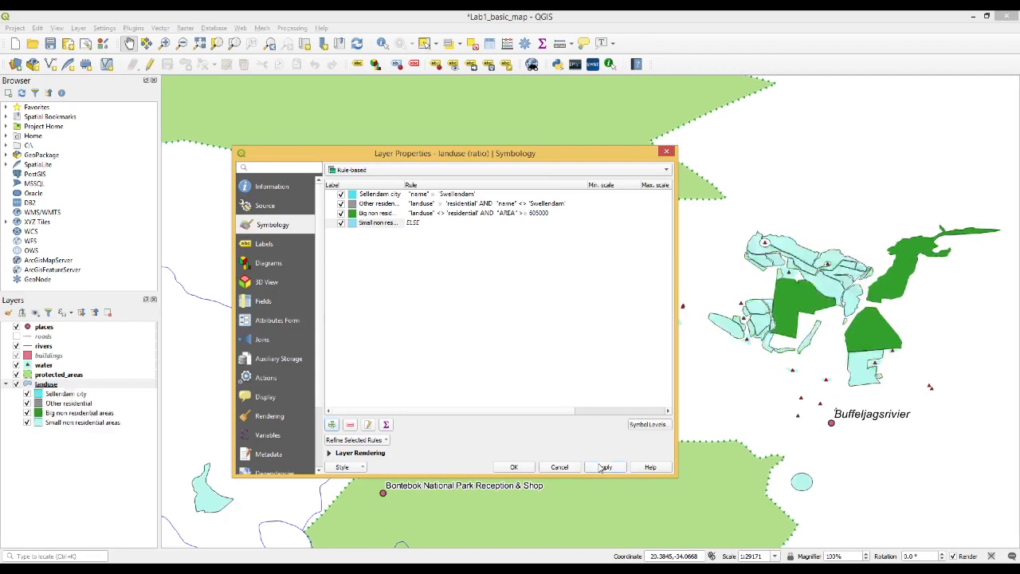
click(515, 468)
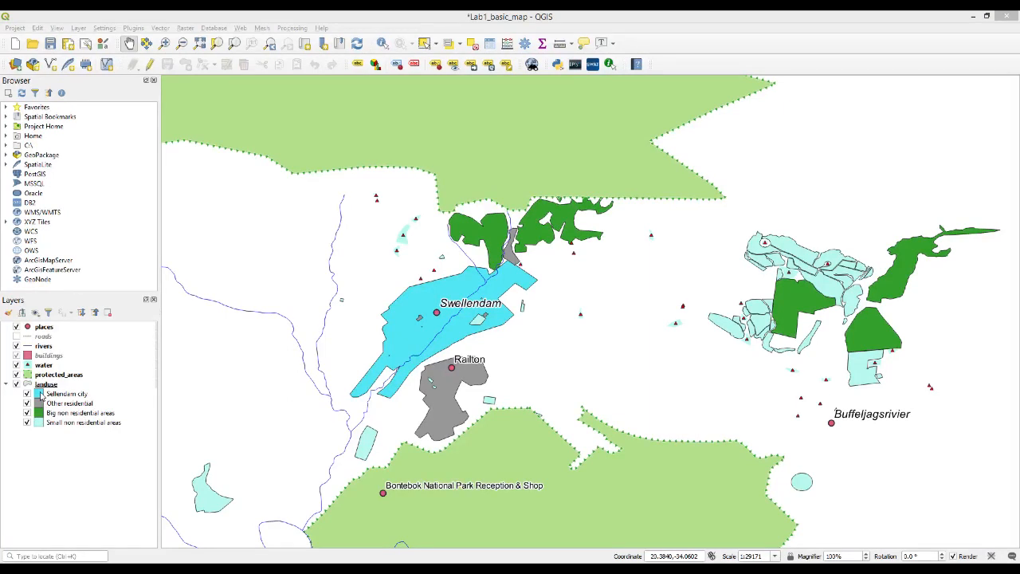
- Set the stroke style of the Sellendam city symbol's simple fill to No Pen
double_click(39, 395)
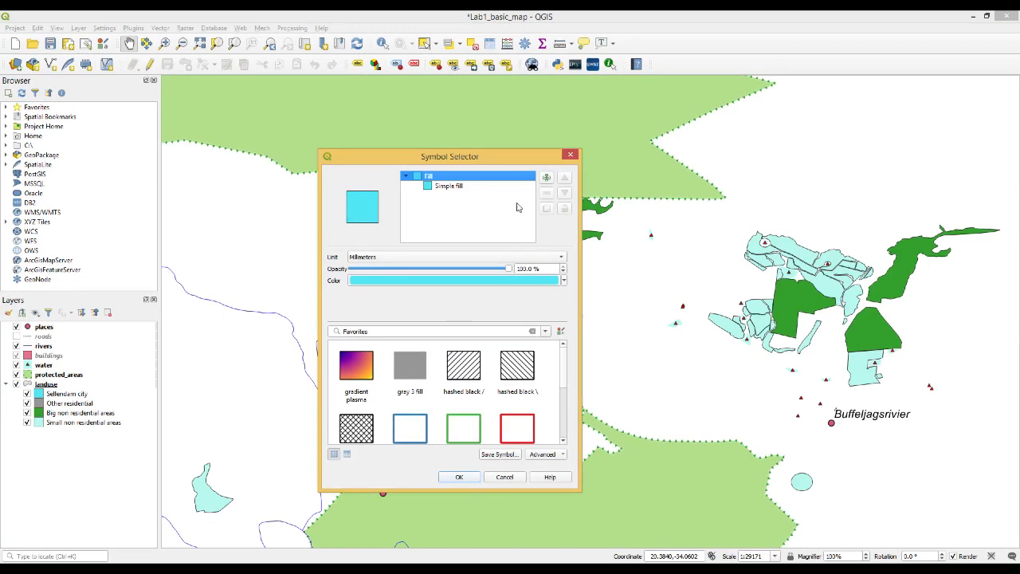
click(460, 187)
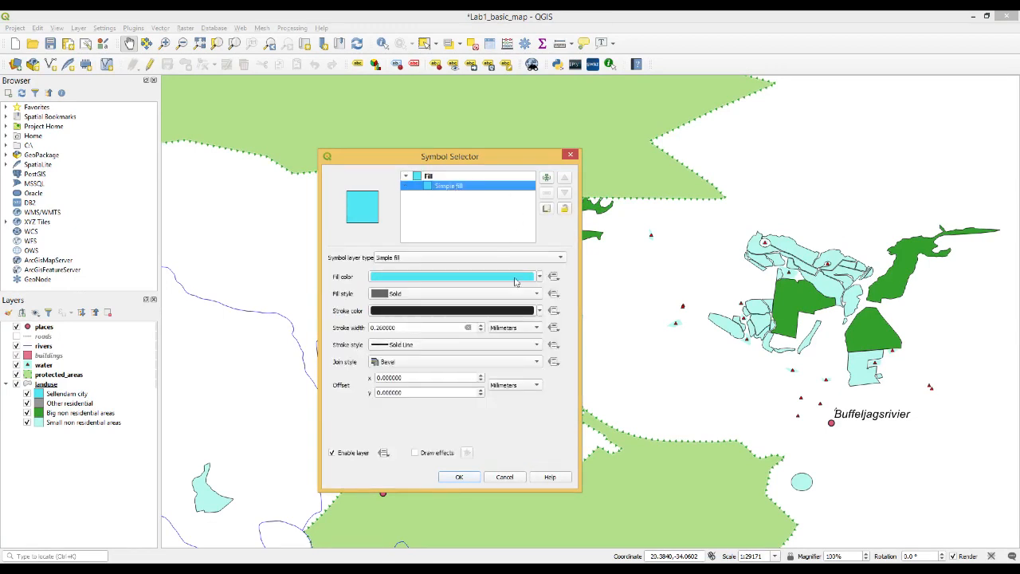
click(538, 345)
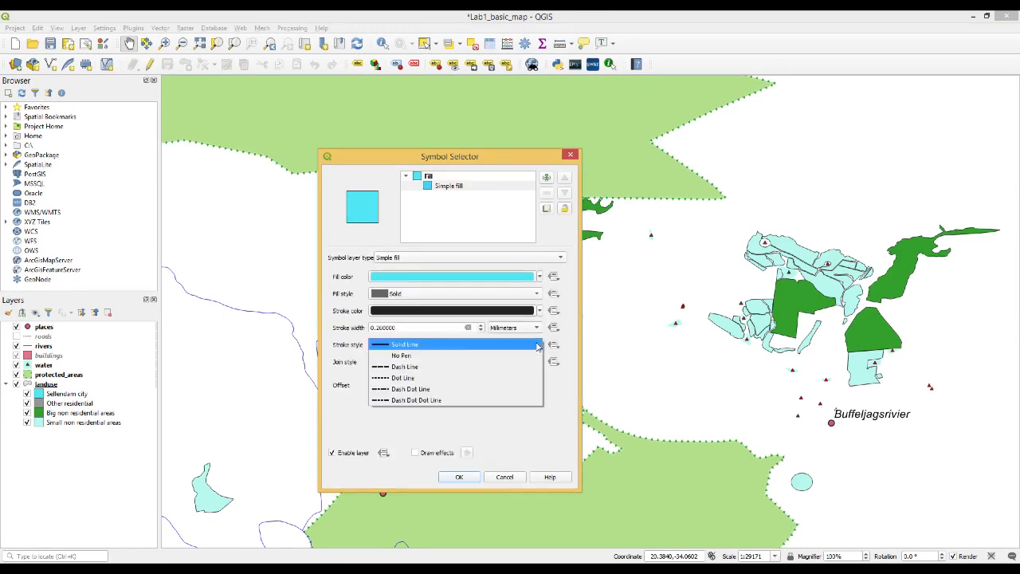
click(461, 356)
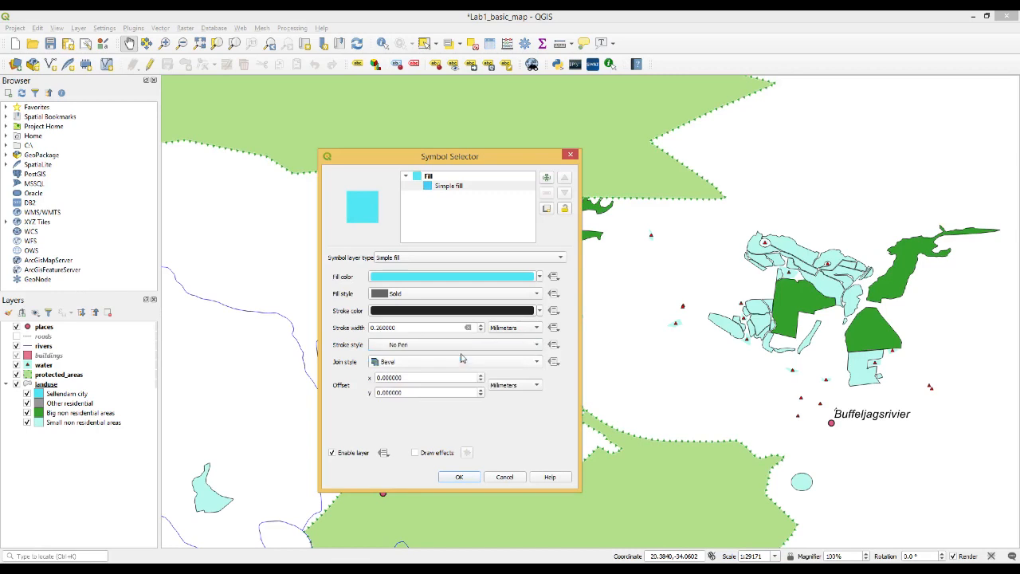
click(460, 477)
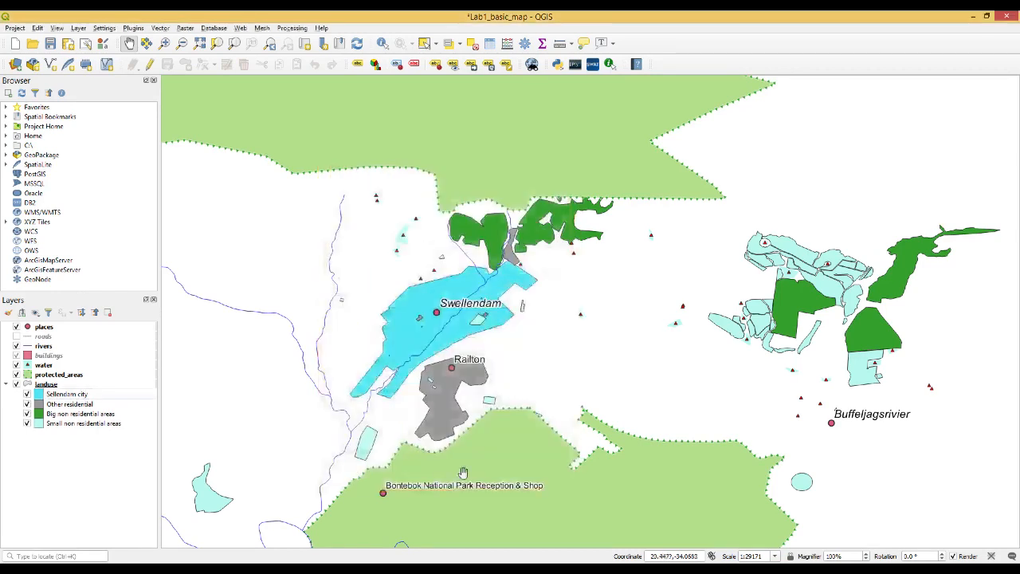
- Set the stroke style of the Other residential symbol's simple fill to No Pen
double_click(40, 405)
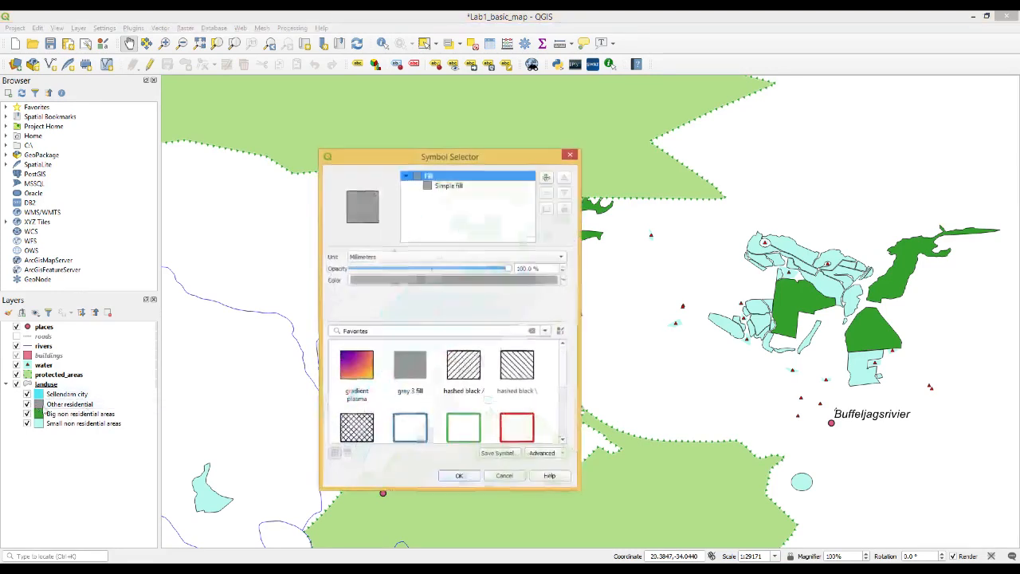
click(449, 187)
click(511, 345)
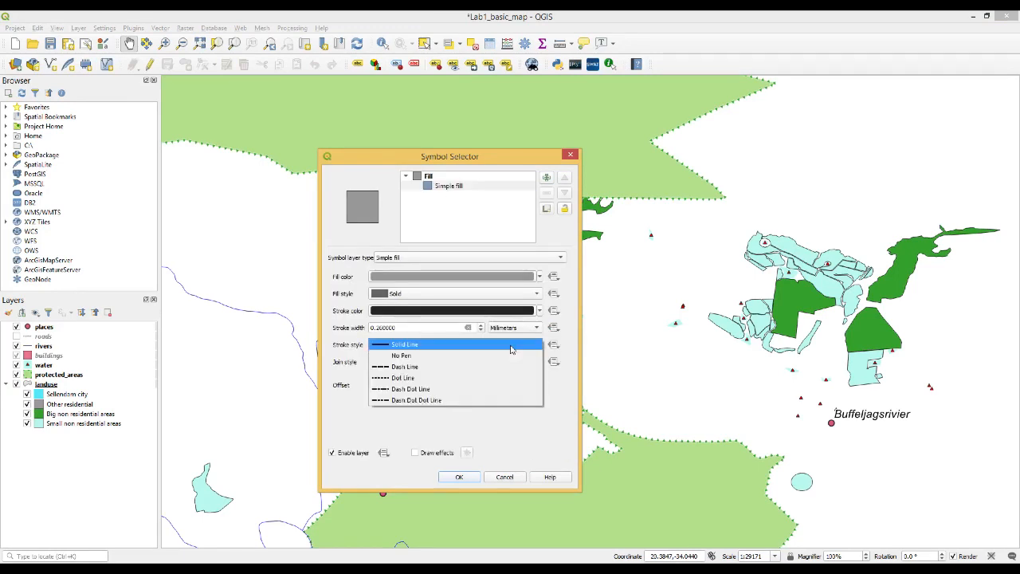
click(476, 355)
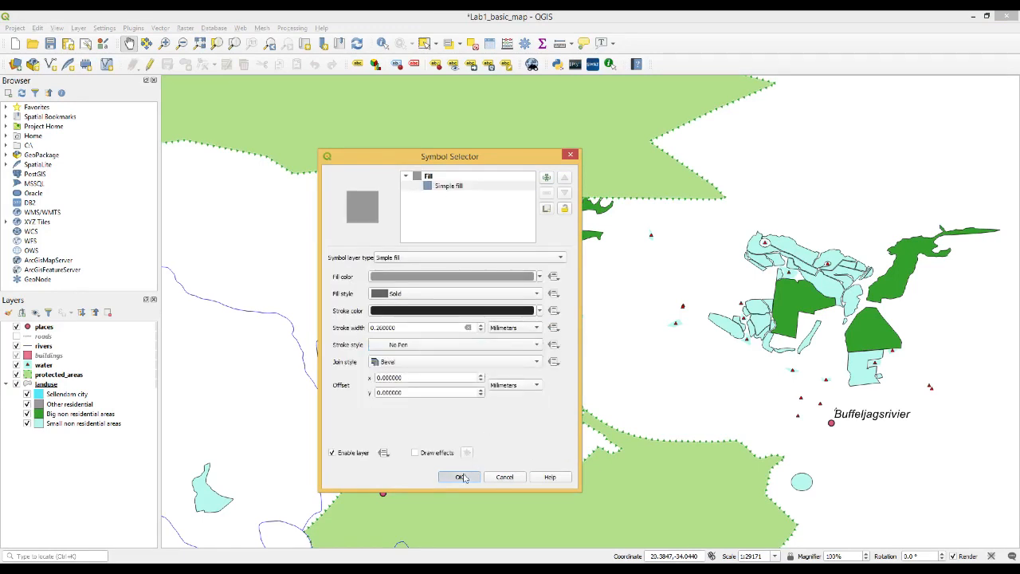
click(466, 478)
- Set the stroke style of the Big non residential areas symbol's simple fill to No Pen
double_click(38, 416)
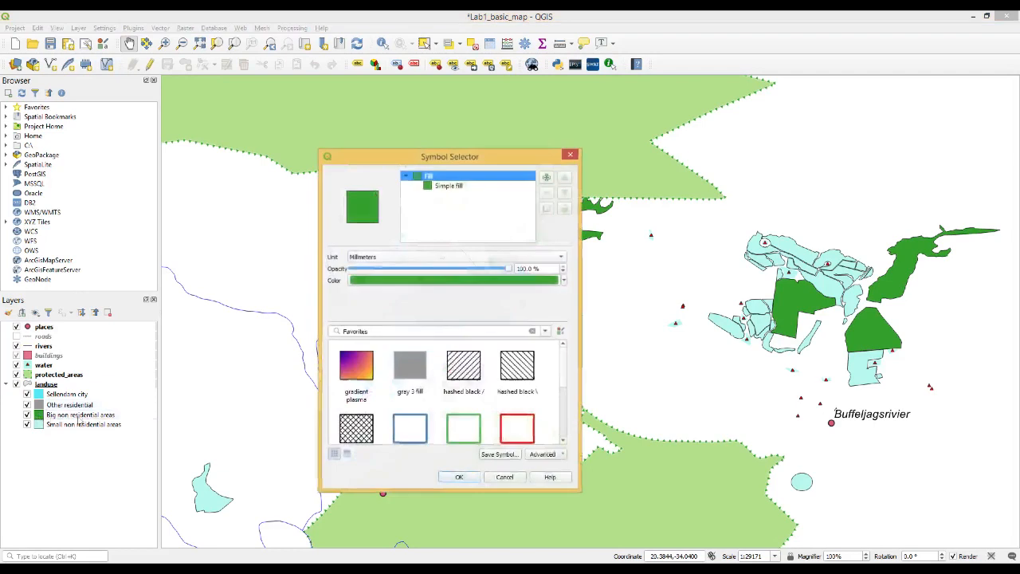
click(453, 186)
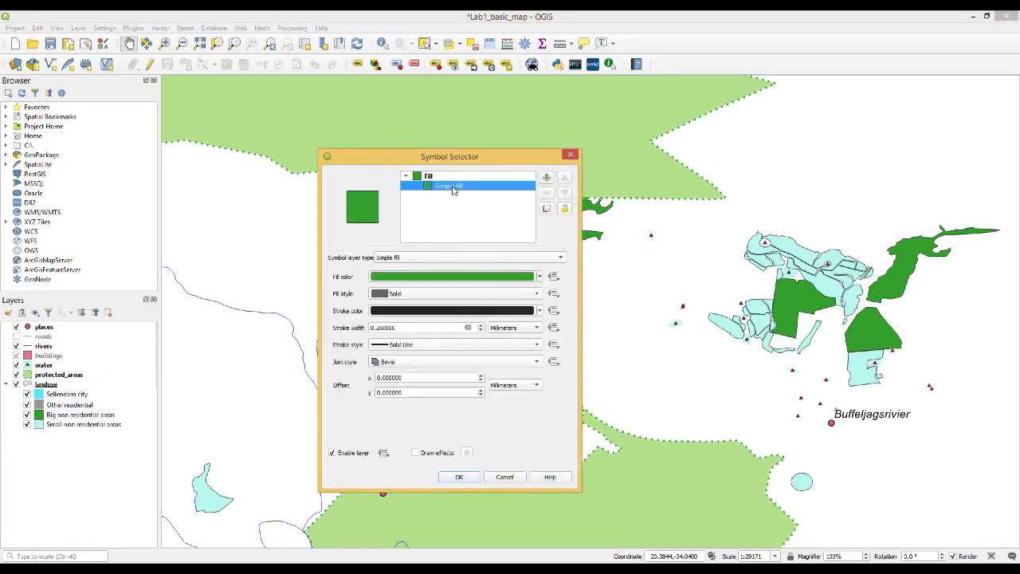
click(536, 346)
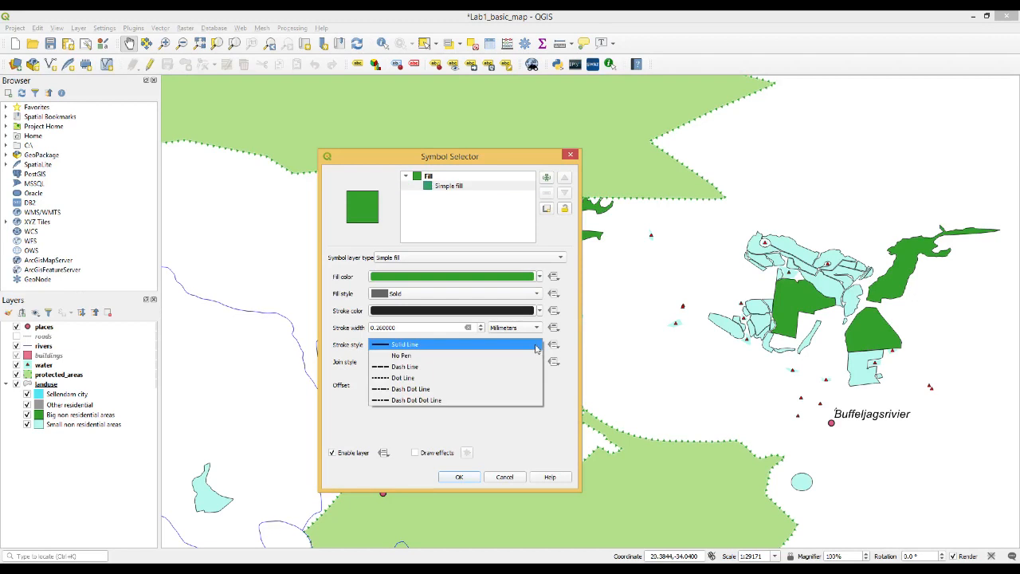
click(415, 356)
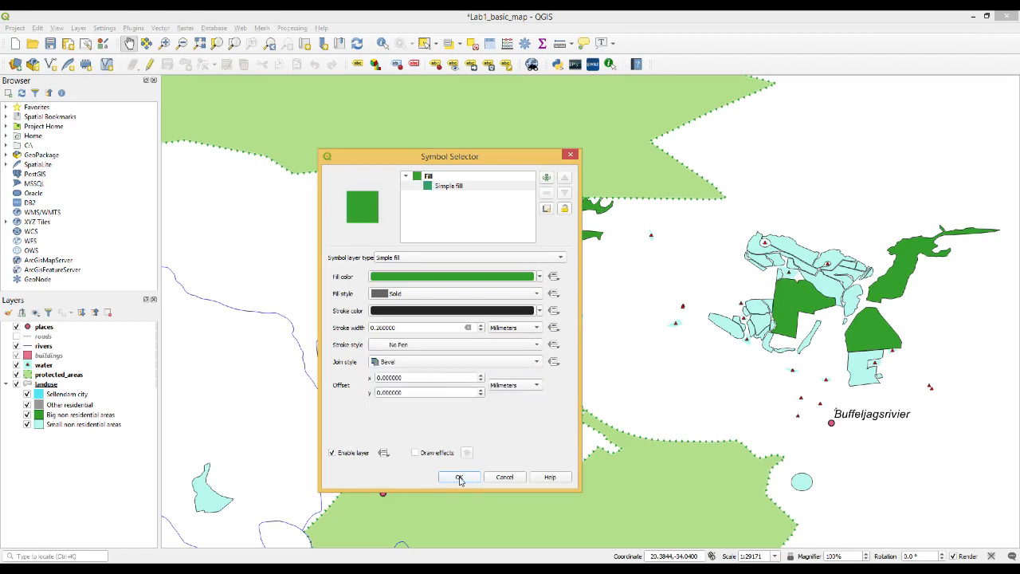
click(459, 476)
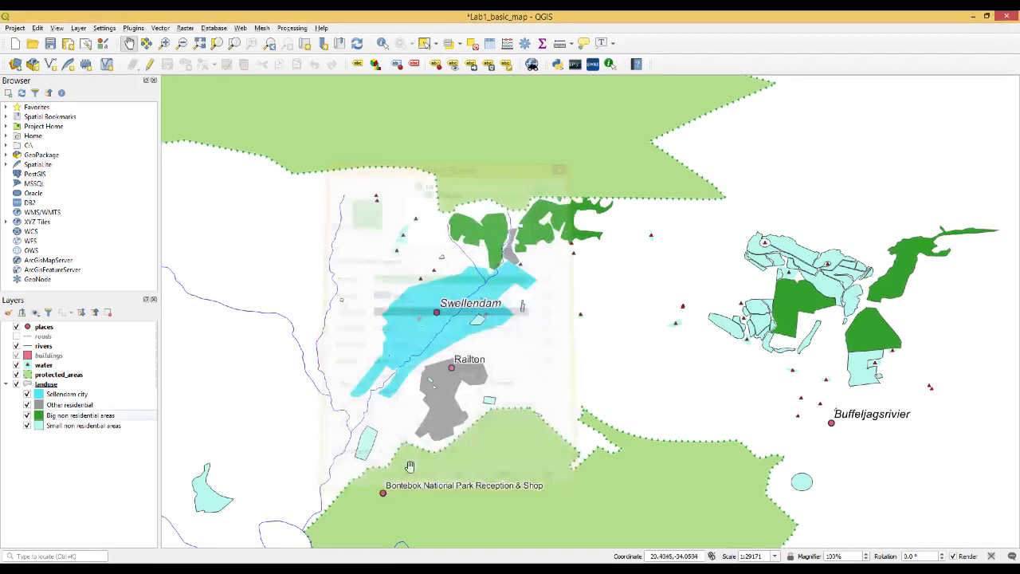
- Set the stroke style of the Small non residential areas symbol's simple fill to No Pen
double_click(39, 426)
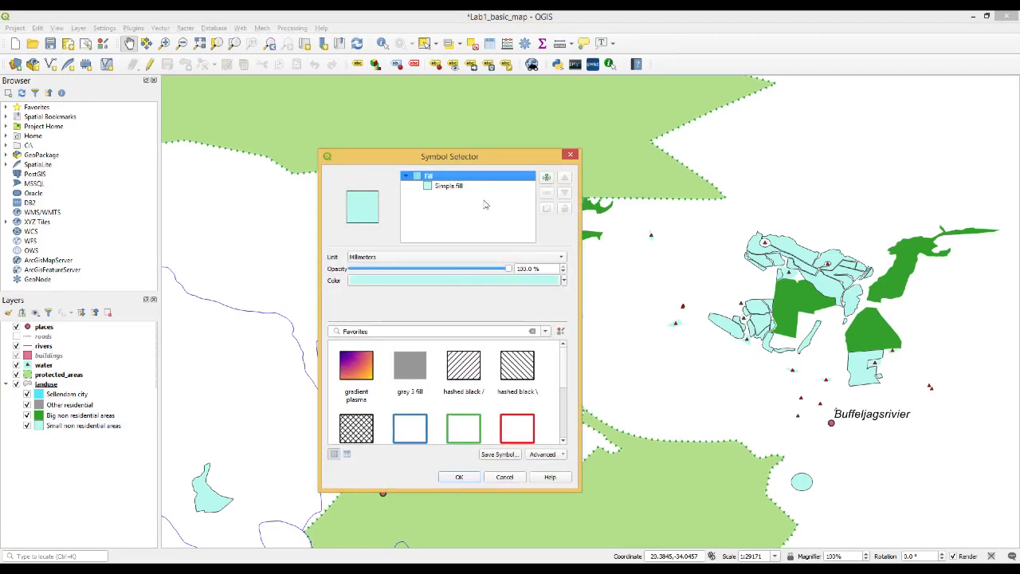
click(456, 189)
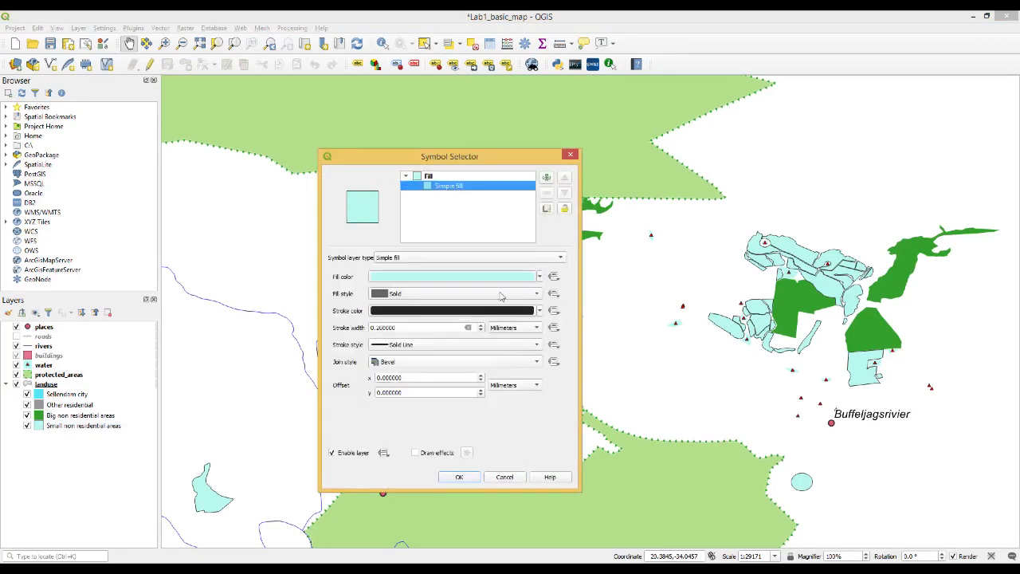
click(520, 347)
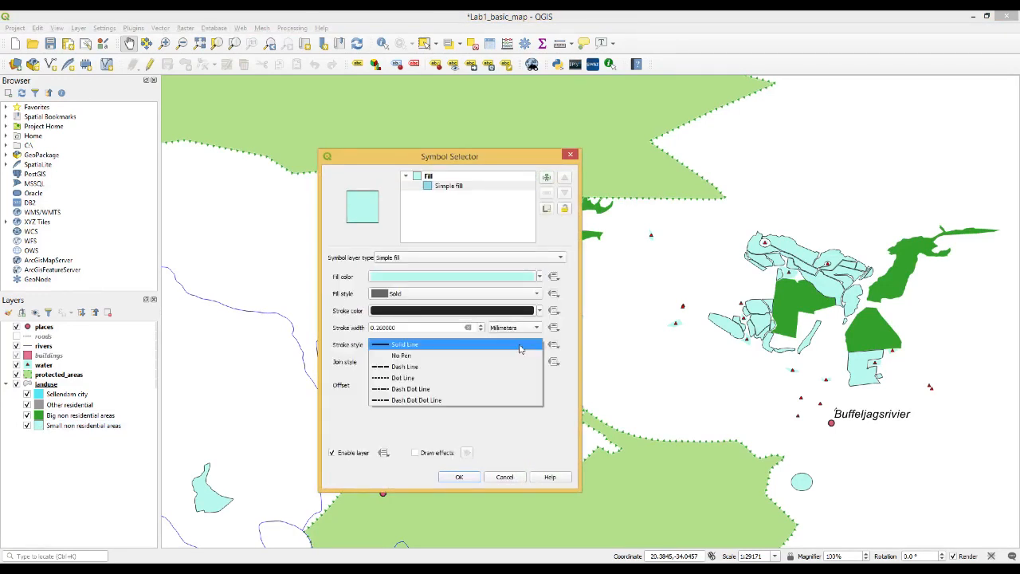
click(411, 357)
click(460, 477)
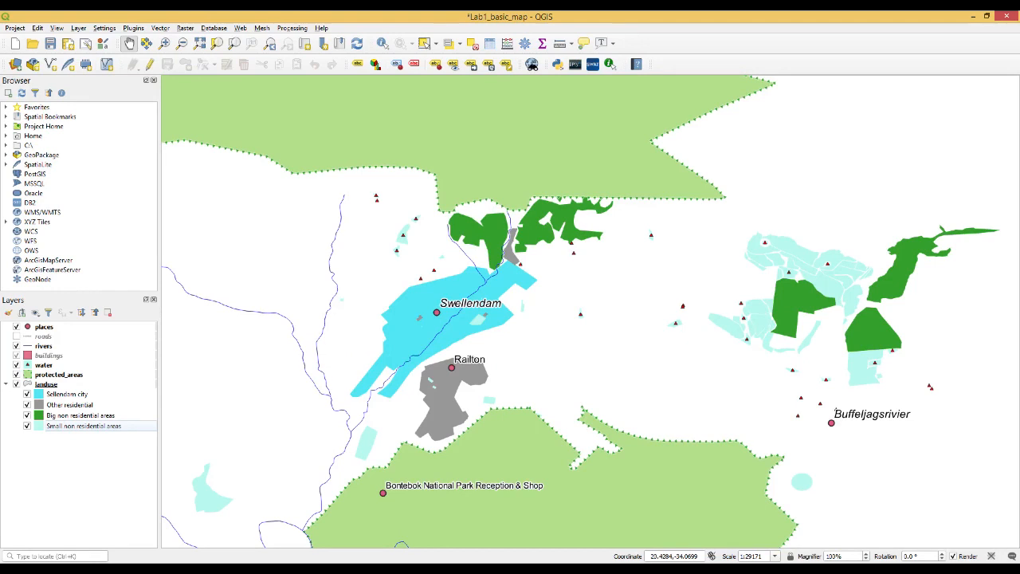
- Turn on the visibility of the roads layer over the styled landuse map
click(16, 336)
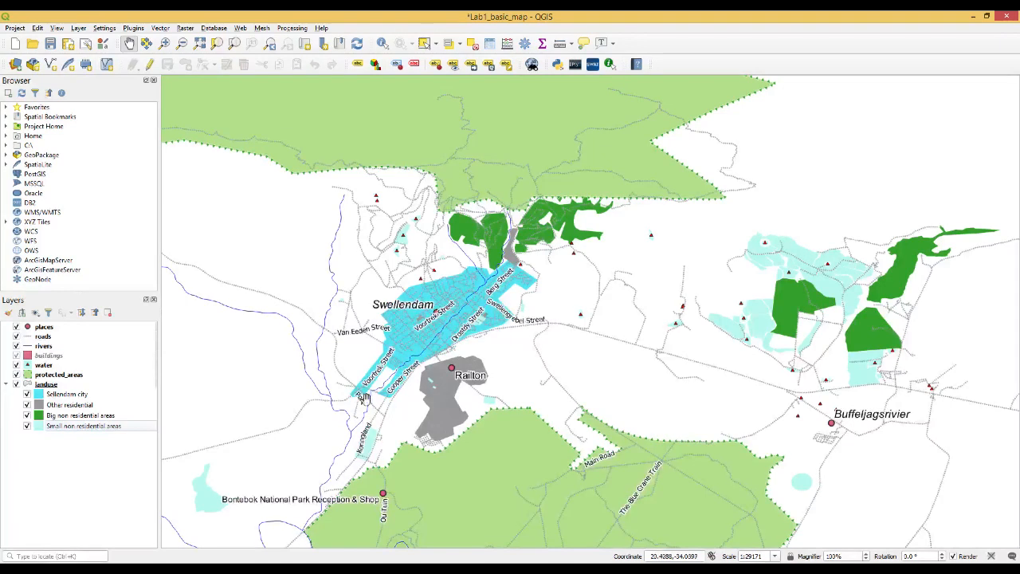
drag(680, 383, 662, 347)
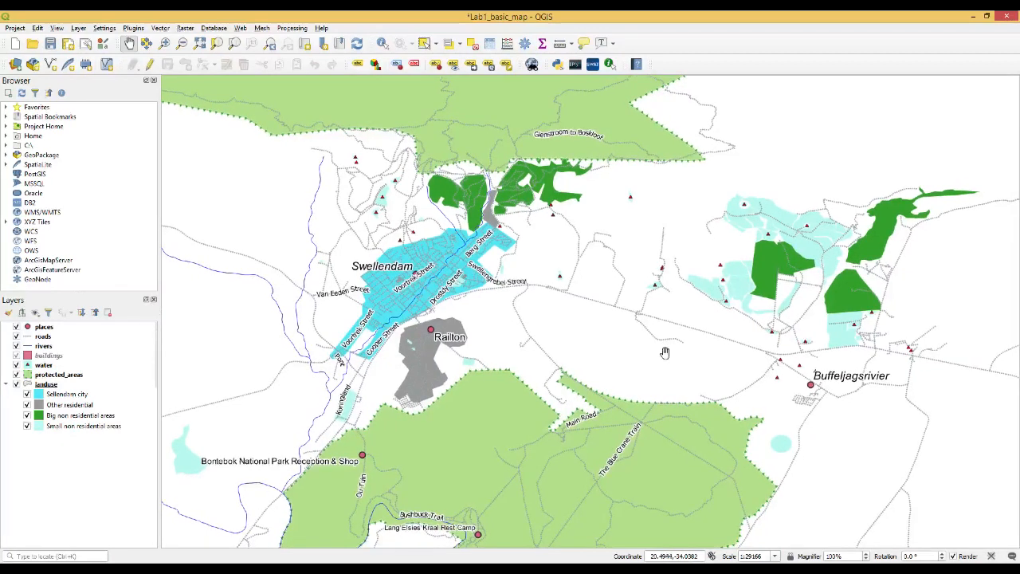